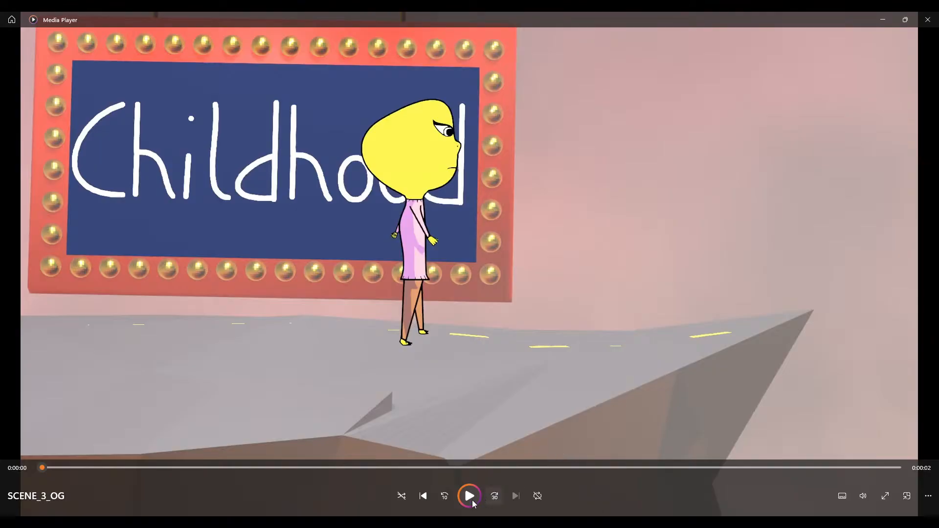
Step: Play the SCENE_3_OG clip to review the finished walk animation
{"action": "left_click", "coordinate": [462, 503]}
{"action": "left_click", "coordinate": [470, 495]}
{"action": "left_click", "coordinate": [473, 497]}
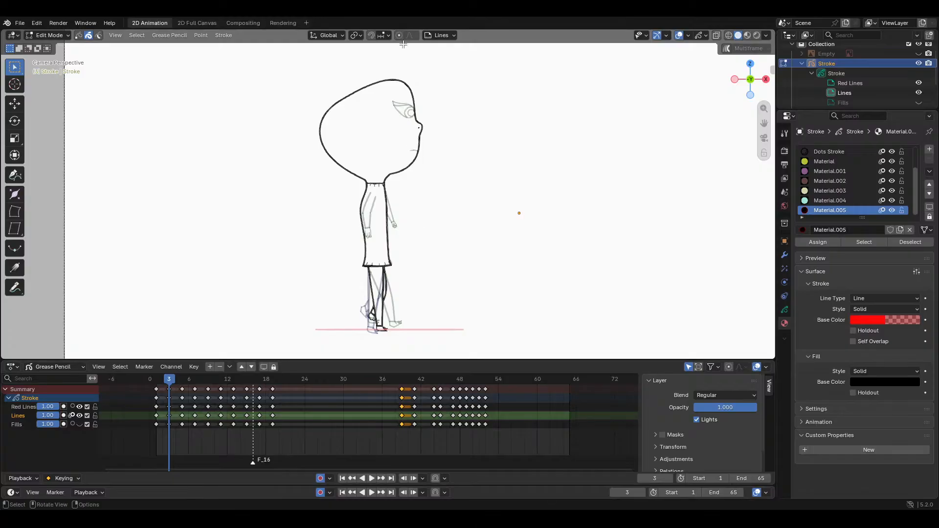
Step: Go to frame 1, make the Red Lines layer active and examine the ground line beneath the character's feet
{"action": "scroll", "coordinate": [422, 193], "scroll_direction": "down", "scroll_amount": 1}
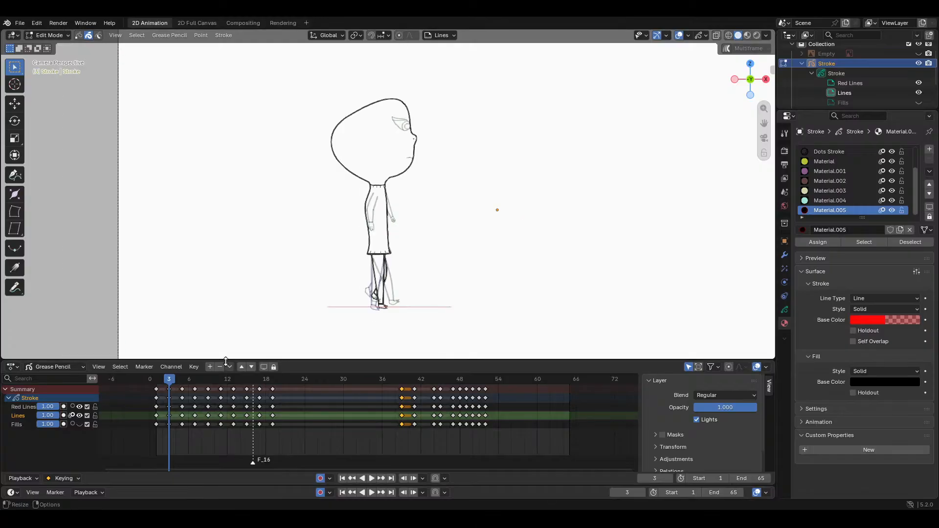
{"action": "left_click_drag", "start_coordinate": [171, 379], "coordinate": [158, 386]}
{"action": "left_click", "coordinate": [36, 404]}
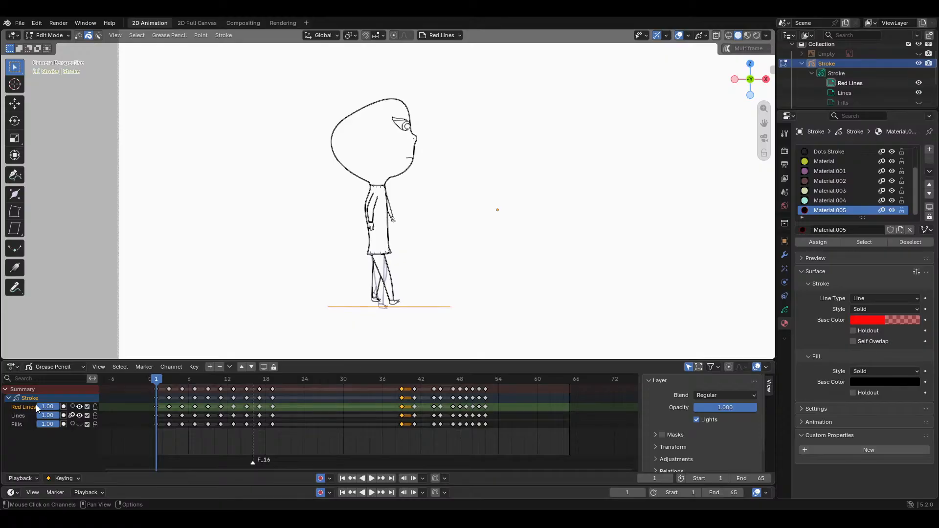
{"action": "scroll", "coordinate": [574, 221], "scroll_direction": "up", "scroll_amount": 3}
{"action": "left_click_drag", "start_coordinate": [764, 124], "coordinate": [793, 0]}
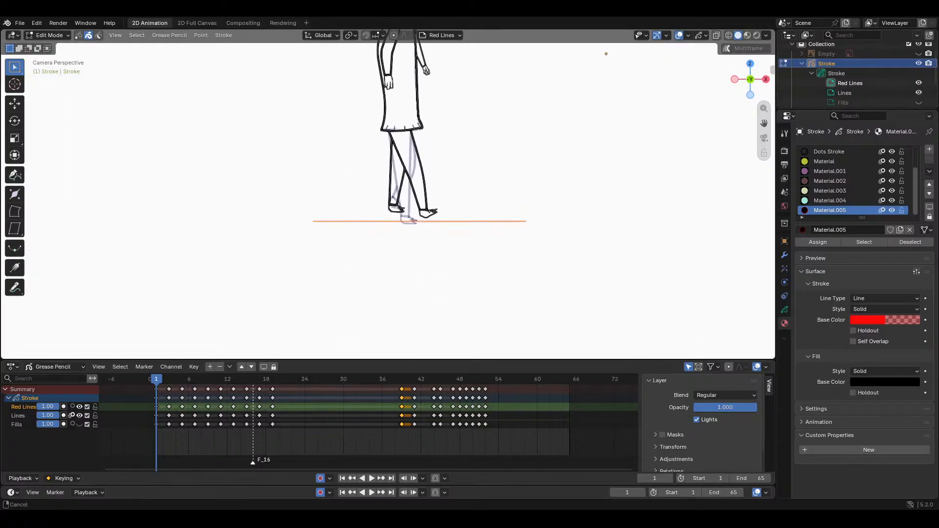
{"action": "left_click_drag", "start_coordinate": [669, 198], "coordinate": [648, 210]}
{"action": "scroll", "coordinate": [648, 210], "scroll_direction": "up", "scroll_amount": 4}
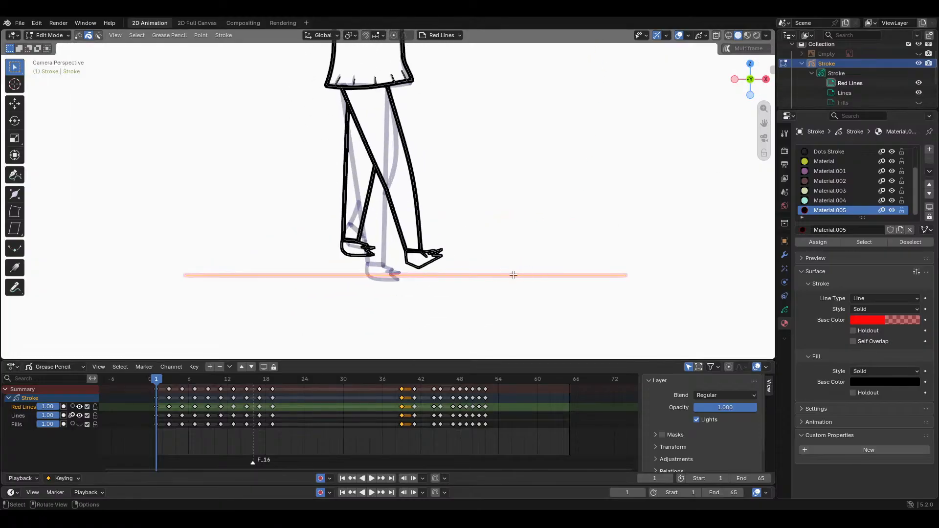
{"action": "mouse_move", "coordinate": [157, 380]}
{"action": "left_mouse_down"}
{"action": "mouse_move", "coordinate": [334, 378]}
{"action": "mouse_move", "coordinate": [156, 382]}
{"action": "left_mouse_up"}
Step: On the Lines layer at frame 1, select the character's eye and mouth strokes and copy them
{"action": "left_click", "coordinate": [20, 416]}
{"action": "scroll", "coordinate": [568, 243], "scroll_direction": "down", "scroll_amount": 3}
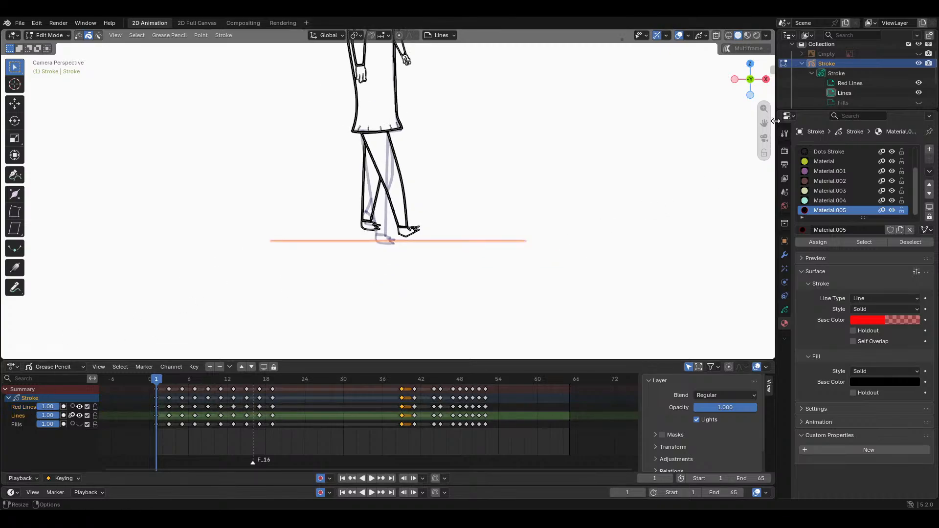
{"action": "left_click_drag", "start_coordinate": [764, 123], "coordinate": [753, 208]}
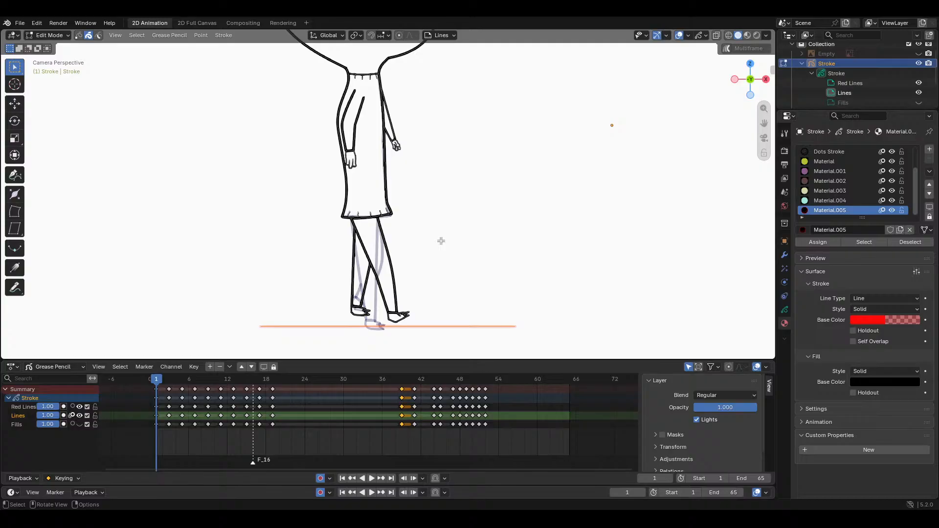
{"action": "scroll", "coordinate": [587, 173], "scroll_direction": "down", "scroll_amount": 3}
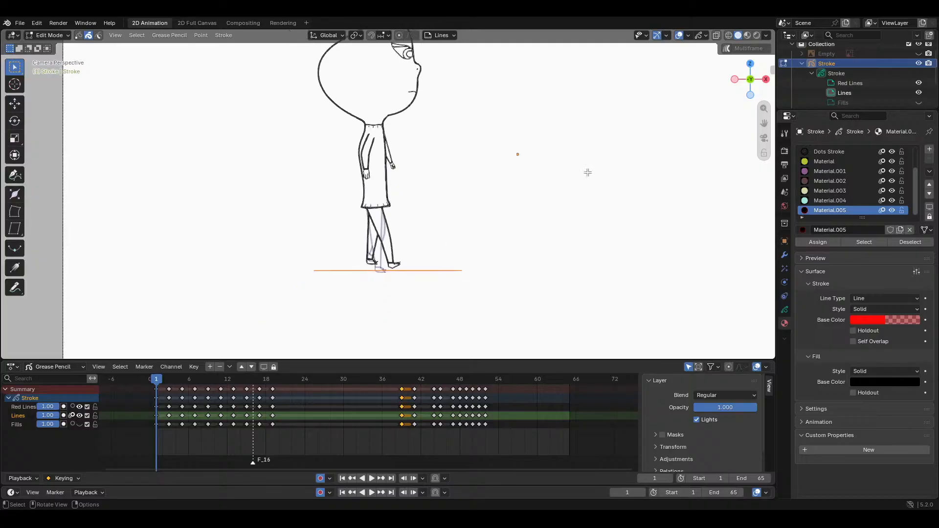
{"action": "left_click_drag", "start_coordinate": [763, 123], "coordinate": [753, 172]}
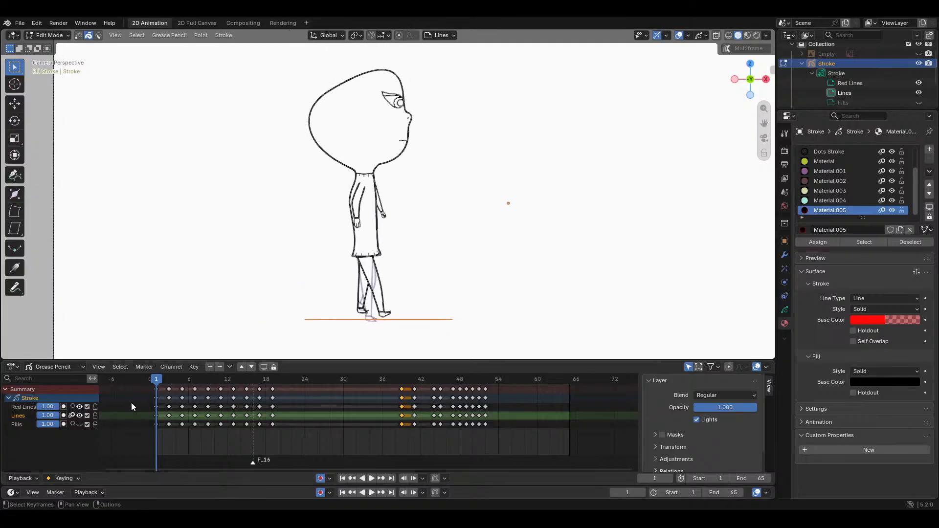
{"action": "mouse_move", "coordinate": [158, 380]}
{"action": "left_mouse_down"}
{"action": "mouse_move", "coordinate": [273, 377]}
{"action": "mouse_move", "coordinate": [157, 380]}
{"action": "left_mouse_up"}
{"action": "scroll", "coordinate": [372, 278], "scroll_direction": "up", "scroll_amount": 2}
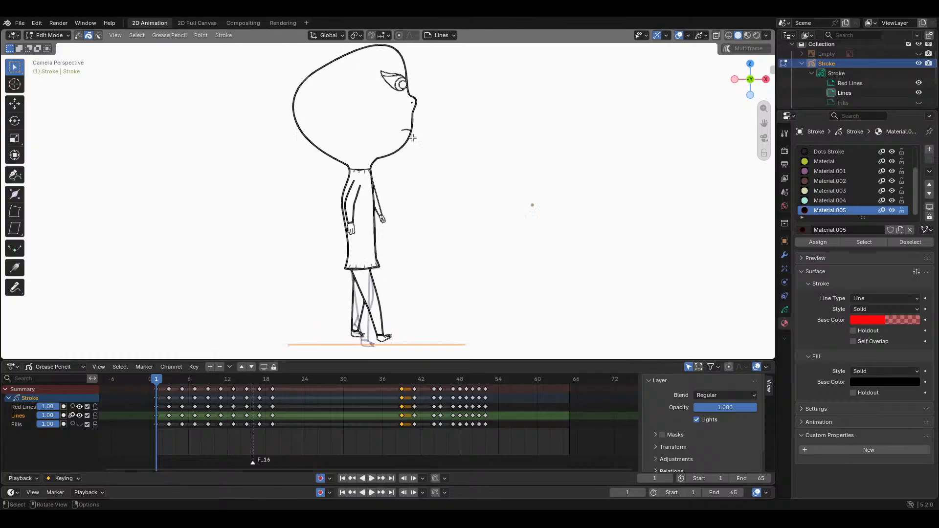
{"action": "left_click_drag", "start_coordinate": [764, 123], "coordinate": [741, 255]}
{"action": "scroll", "coordinate": [464, 168], "scroll_direction": "up", "scroll_amount": 3}
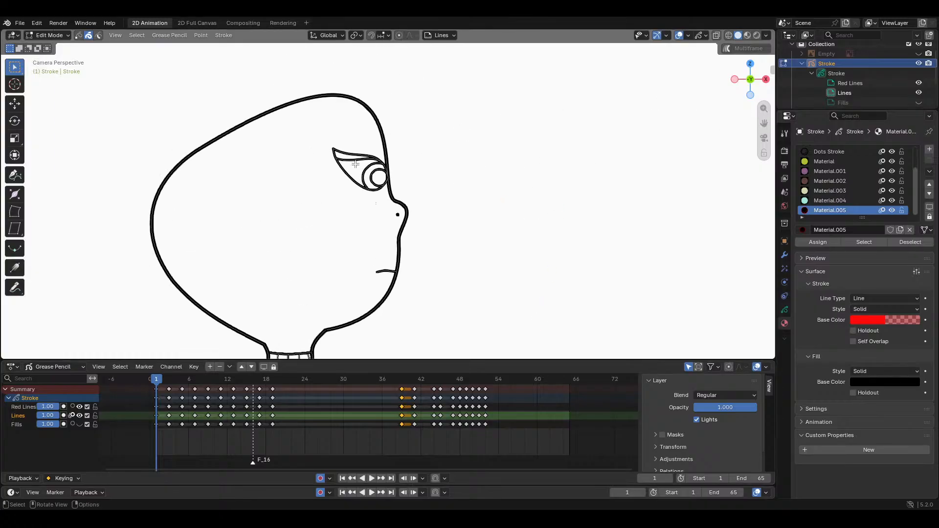
{"action": "left_click_drag", "start_coordinate": [331, 143], "coordinate": [396, 214]}
{"action": "key", "text": "ctrl+c"}
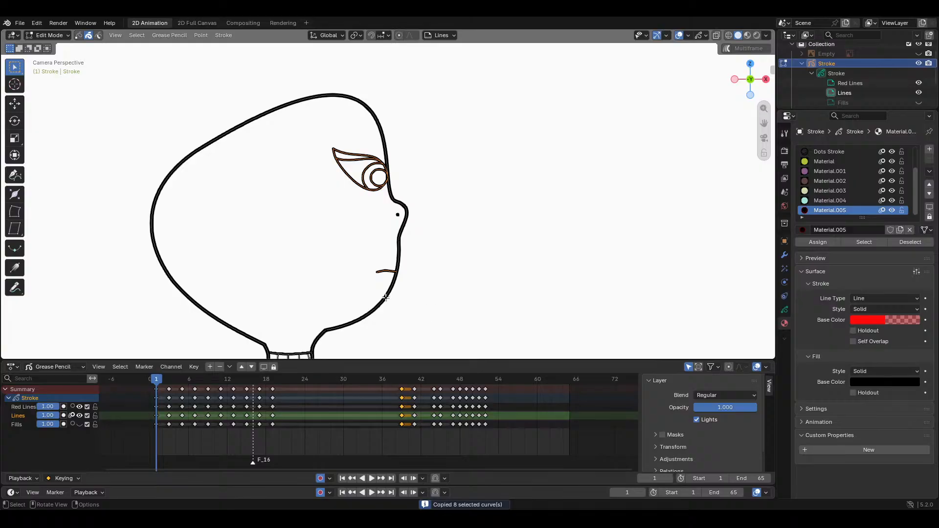
Step: Paste the copied eye and mouth strokes into the Lines keyframes from frame 3 through frame 19
{"action": "key", "text": "Up"}
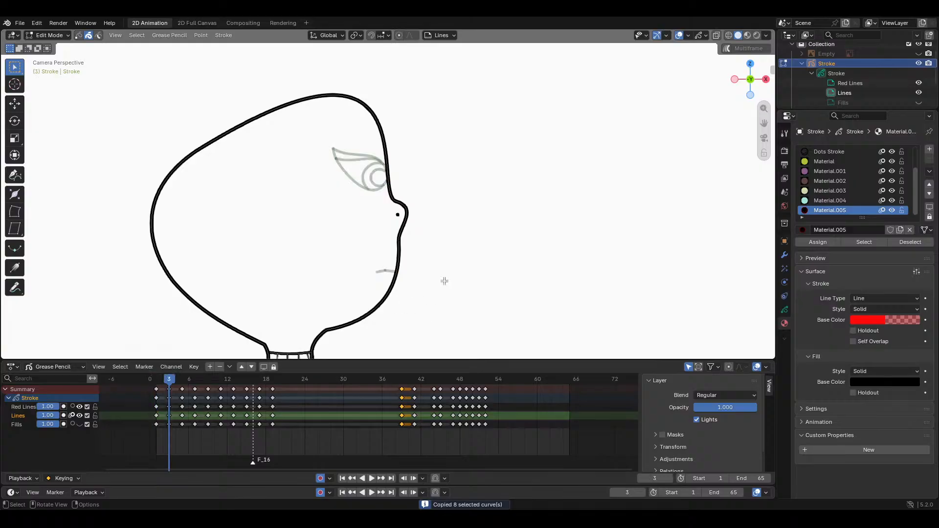
{"action": "key", "text": "Up"}
{"action": "key", "text": "Up"}
{"action": "key", "text": "Up"}
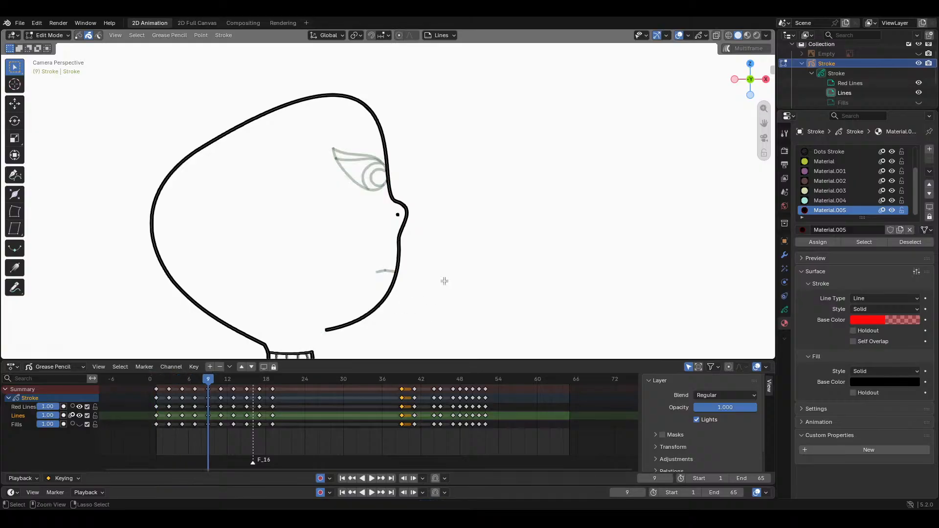
{"action": "key", "text": "Up"}
{"action": "key", "text": "Up"}
{"action": "key", "text": "Up"}
{"action": "key", "text": "Up"}
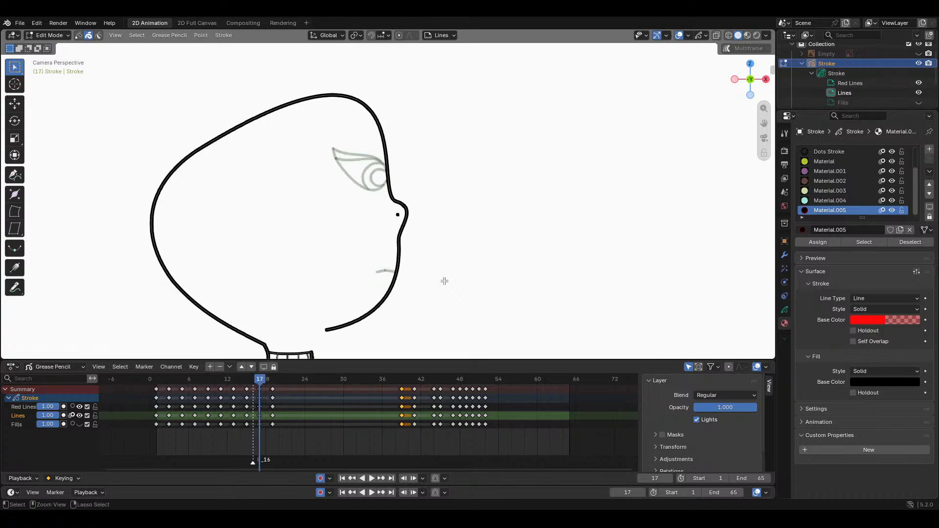
{"action": "key", "text": "ctrl+v"}
{"action": "key", "text": "Up"}
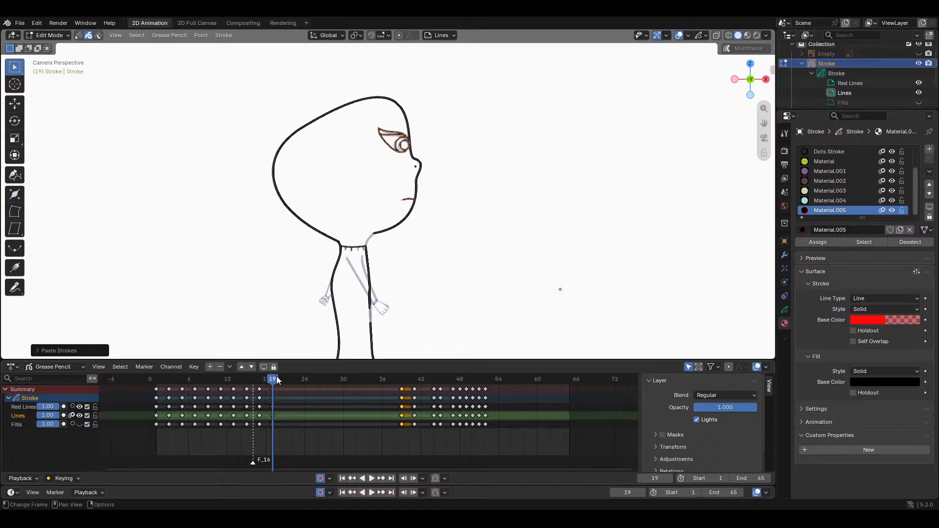
Step: Return to frame 1 and examine the contact pose, checking the legs, arms and dress against the red ground line
{"action": "mouse_move", "coordinate": [277, 380]}
{"action": "left_mouse_down"}
{"action": "mouse_move", "coordinate": [151, 382]}
{"action": "mouse_move", "coordinate": [254, 383]}
{"action": "mouse_move", "coordinate": [155, 386]}
{"action": "mouse_move", "coordinate": [177, 398]}
{"action": "mouse_move", "coordinate": [248, 400]}
{"action": "mouse_move", "coordinate": [193, 400]}
{"action": "mouse_move", "coordinate": [234, 397]}
{"action": "mouse_move", "coordinate": [170, 382]}
{"action": "mouse_move", "coordinate": [190, 385]}
{"action": "mouse_move", "coordinate": [159, 393]}
{"action": "left_mouse_up"}
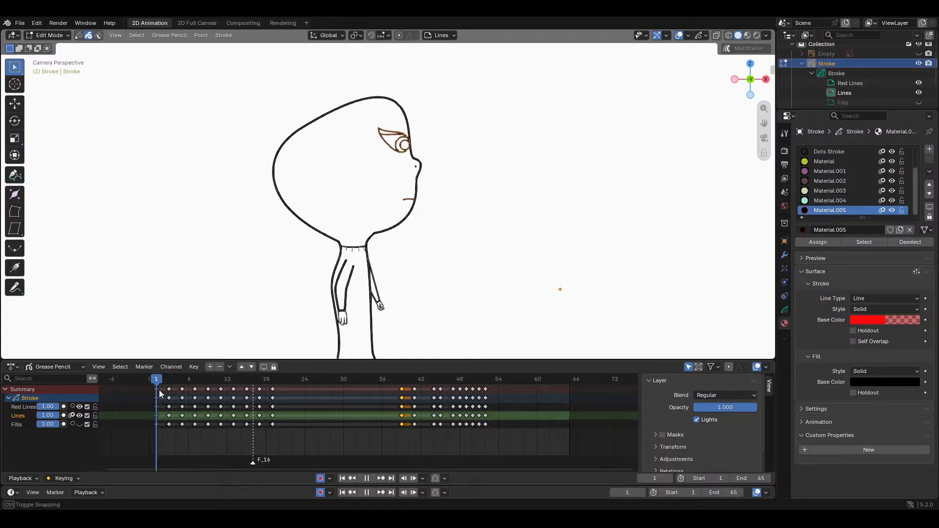
{"action": "left_click_drag", "start_coordinate": [763, 124], "coordinate": [791, 11]}
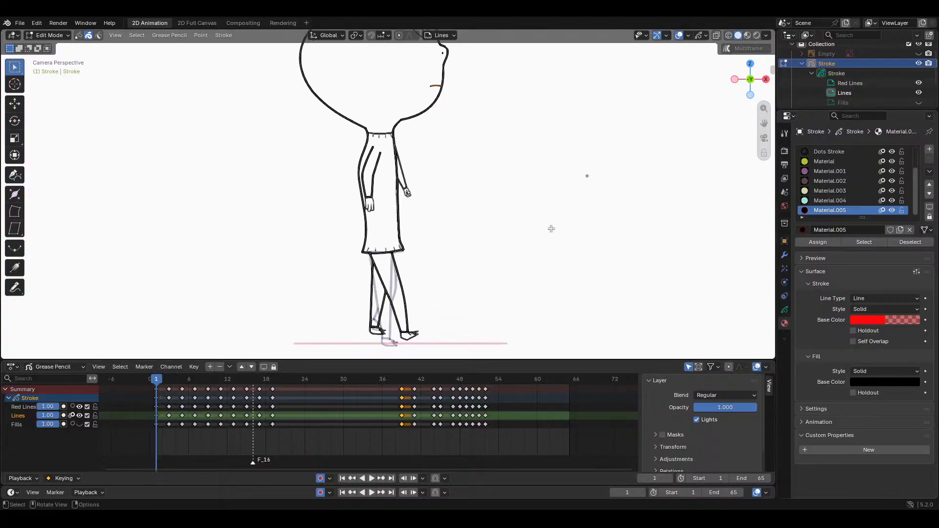
{"action": "scroll", "coordinate": [551, 229], "scroll_direction": "up", "scroll_amount": 3}
{"action": "left_click_drag", "start_coordinate": [764, 123], "coordinate": [766, 1]}
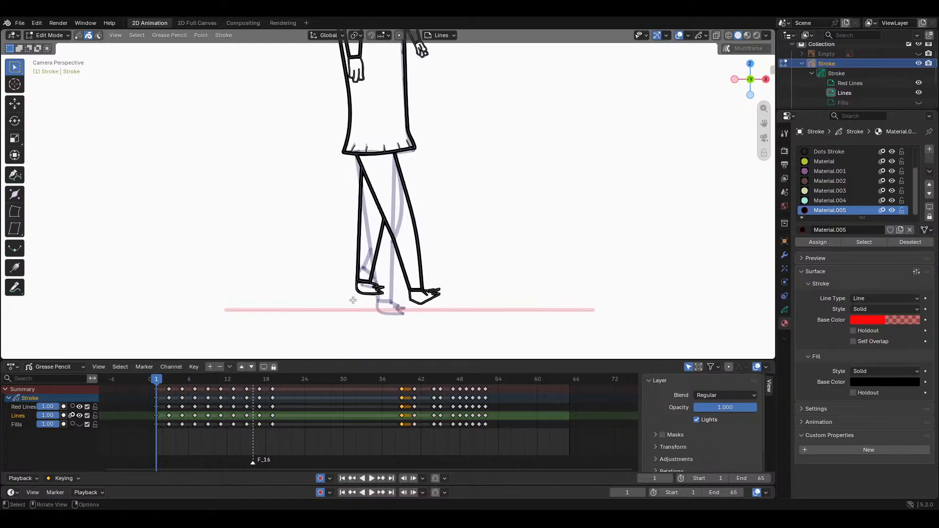
{"action": "left_click_drag", "start_coordinate": [764, 122], "coordinate": [759, 290]}
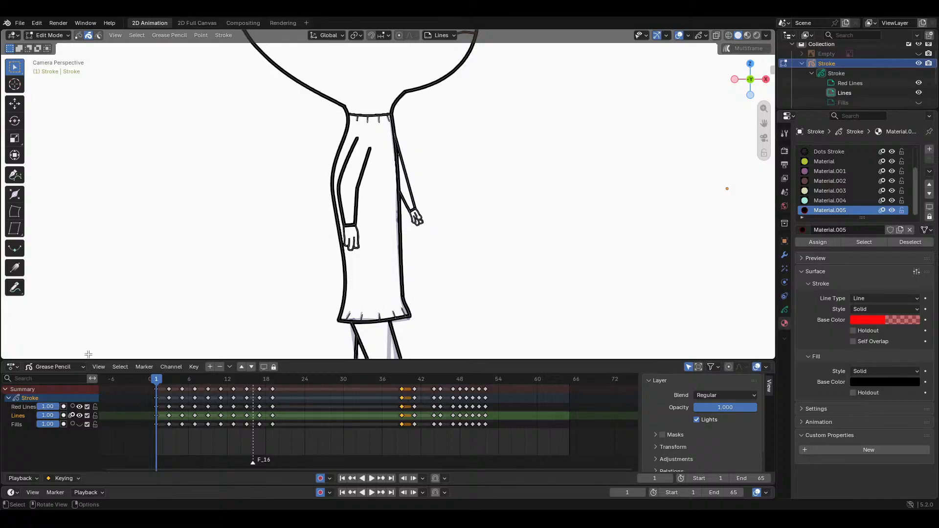
{"action": "mouse_move", "coordinate": [158, 382]}
{"action": "left_mouse_down"}
{"action": "mouse_move", "coordinate": [223, 385]}
{"action": "mouse_move", "coordinate": [145, 393]}
{"action": "mouse_move", "coordinate": [271, 393]}
{"action": "mouse_move", "coordinate": [139, 407]}
{"action": "mouse_move", "coordinate": [183, 402]}
{"action": "mouse_move", "coordinate": [148, 411]}
{"action": "mouse_move", "coordinate": [159, 417]}
{"action": "mouse_move", "coordinate": [292, 402]}
{"action": "mouse_move", "coordinate": [158, 424]}
{"action": "left_mouse_up"}
{"action": "left_click_drag", "start_coordinate": [766, 123], "coordinate": [773, 83]}
{"action": "scroll", "coordinate": [503, 252], "scroll_direction": "up", "scroll_amount": 1}
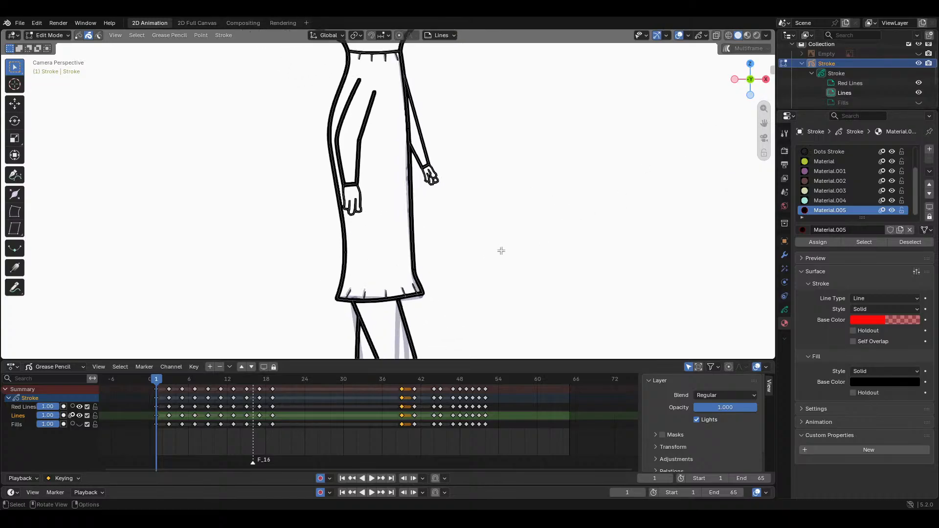
{"action": "scroll", "coordinate": [499, 252], "scroll_direction": "down", "scroll_amount": 3}
{"action": "left_click_drag", "start_coordinate": [763, 122], "coordinate": [766, 193]}
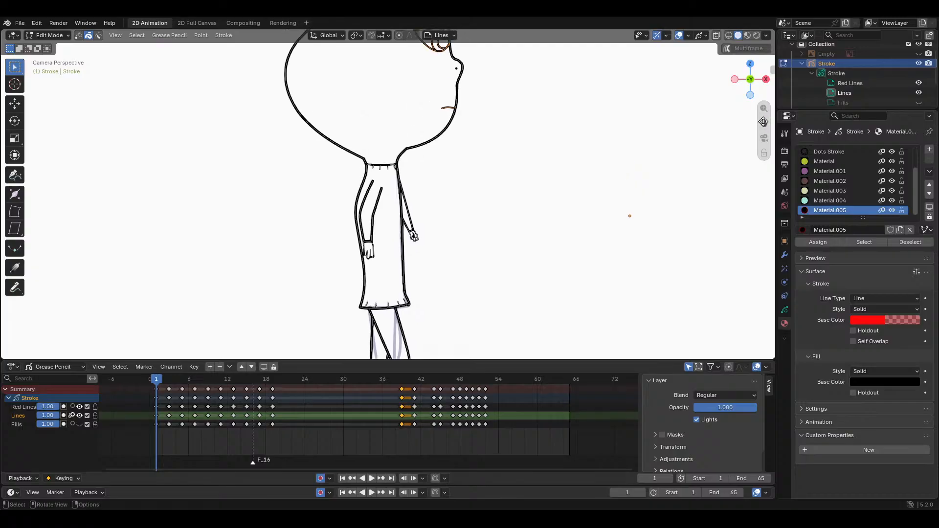
{"action": "scroll", "coordinate": [605, 161], "scroll_direction": "down", "scroll_amount": 2}
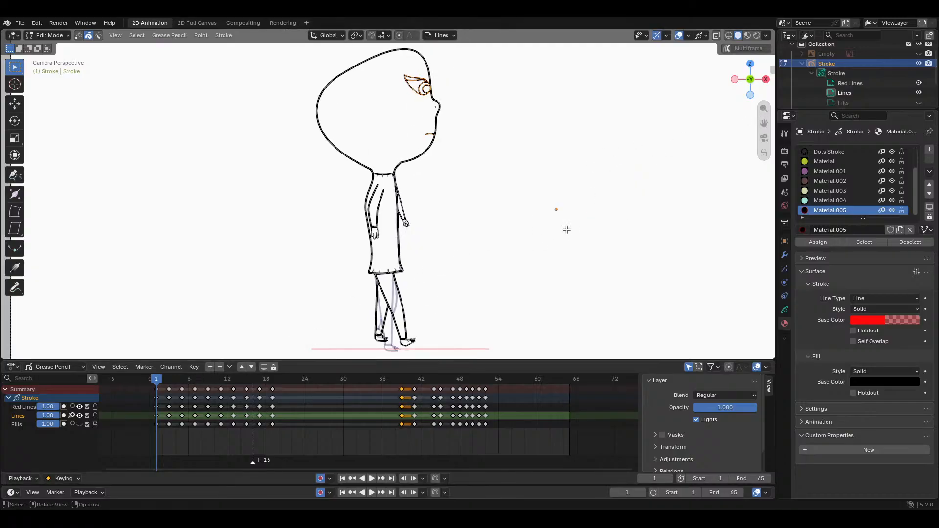
{"action": "left_click_drag", "start_coordinate": [159, 380], "coordinate": [160, 415]}
Step: Go to frame 9 and examine the opposite contact pose of the walk
{"action": "left_click", "coordinate": [210, 379]}
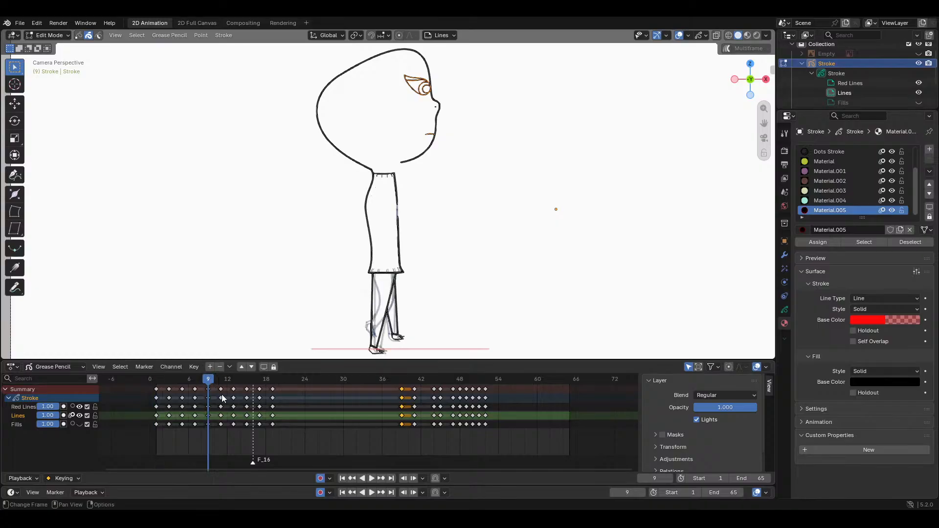
{"action": "left_click_drag", "start_coordinate": [209, 377], "coordinate": [207, 404]}
{"action": "key", "text": "space"}
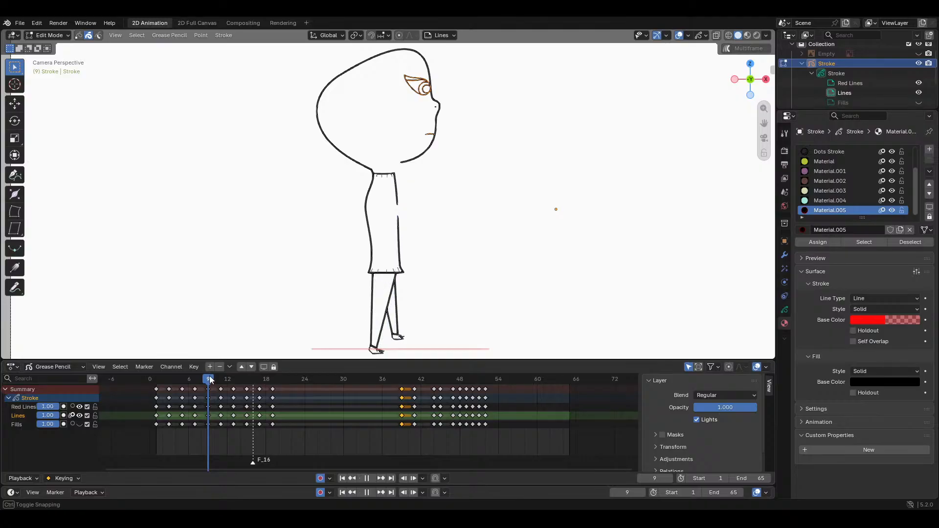
{"action": "key", "text": "space"}
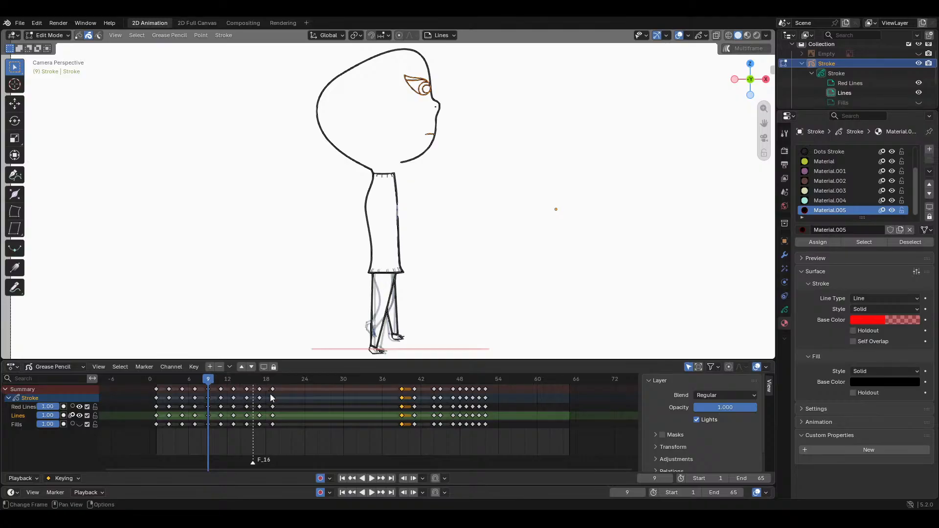
Step: Try duplicating the frame 11 keyframes to frame 21, and delete the duplicates
{"action": "left_click_drag", "start_coordinate": [211, 379], "coordinate": [286, 381]}
{"action": "left_click", "coordinate": [219, 396]}
{"action": "left_click", "coordinate": [286, 402]}
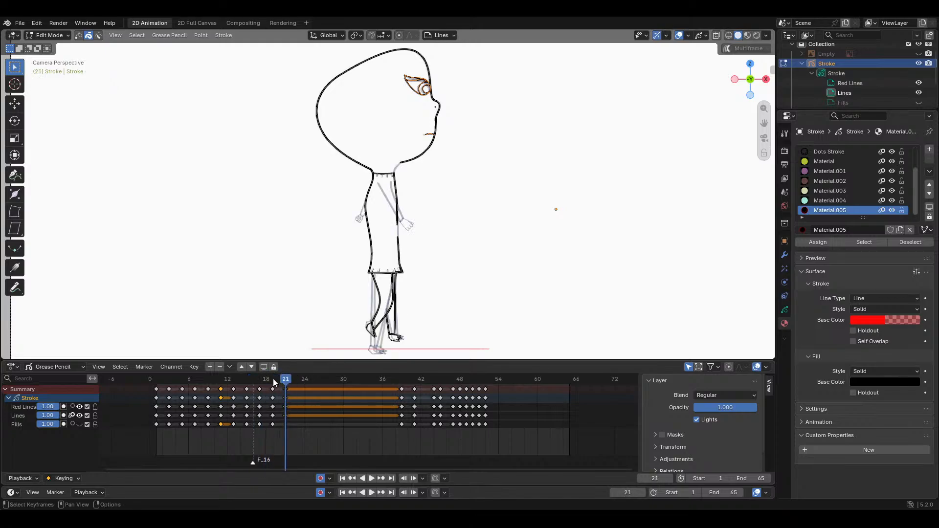
{"action": "key", "text": "x"}
{"action": "left_click", "coordinate": [286, 391]}
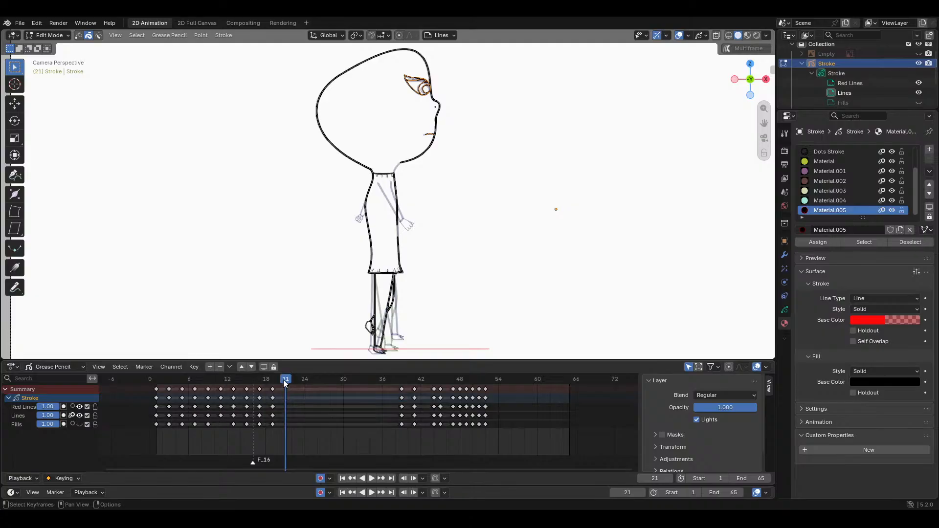
Step: Duplicate the frame 9 keyframes to frame 21
{"action": "left_click_drag", "start_coordinate": [284, 379], "coordinate": [209, 383]}
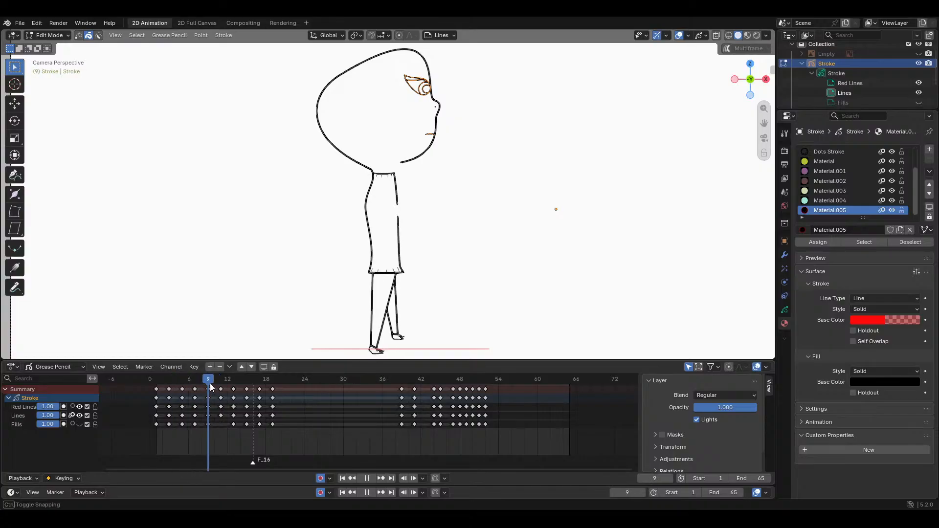
{"action": "left_click", "coordinate": [208, 389]}
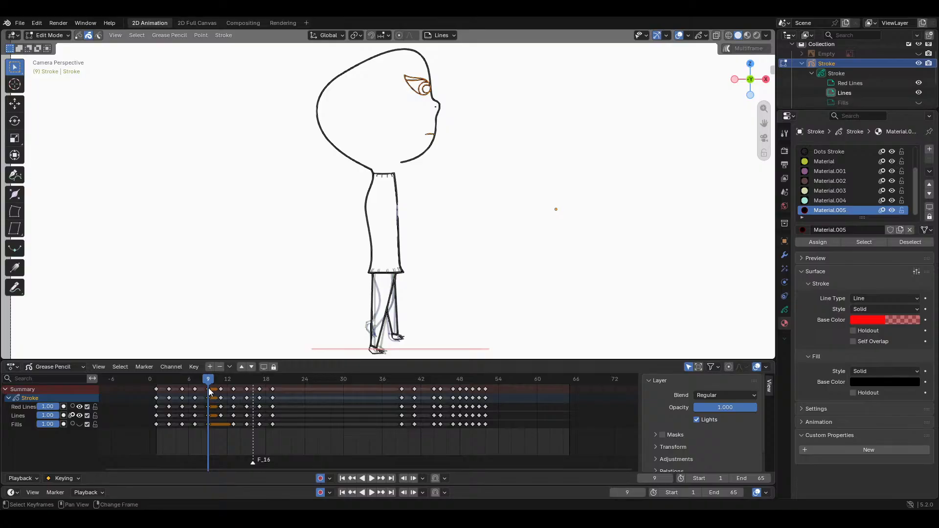
{"action": "key", "text": "g"}
{"action": "left_click", "coordinate": [286, 398]}
Step: Play back the walk from frame 9 to review the motion, and return to frame 11
{"action": "left_click_drag", "start_coordinate": [266, 379], "coordinate": [209, 380]}
{"action": "key", "text": "space"}
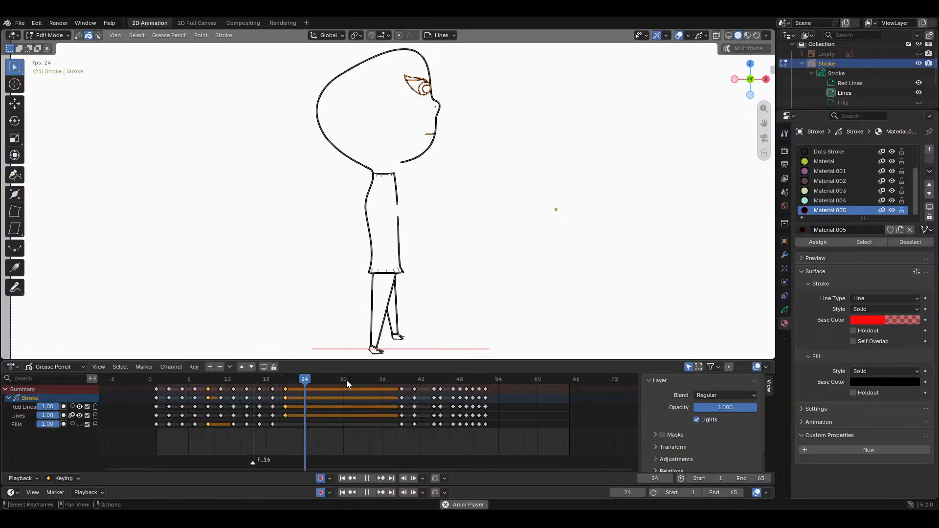
{"action": "key", "text": "space"}
{"action": "left_click_drag", "start_coordinate": [303, 381], "coordinate": [219, 412]}
{"action": "key", "text": "space"}
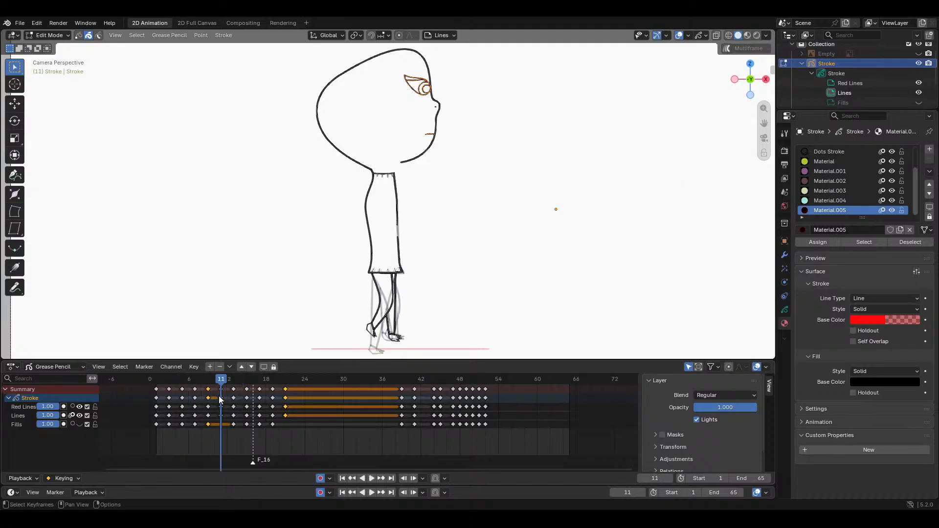
Step: Clear the keyframe selection, make the Lines layer active and scrub back to frame 7 to compare the leg poses
{"action": "left_click", "coordinate": [221, 444]}
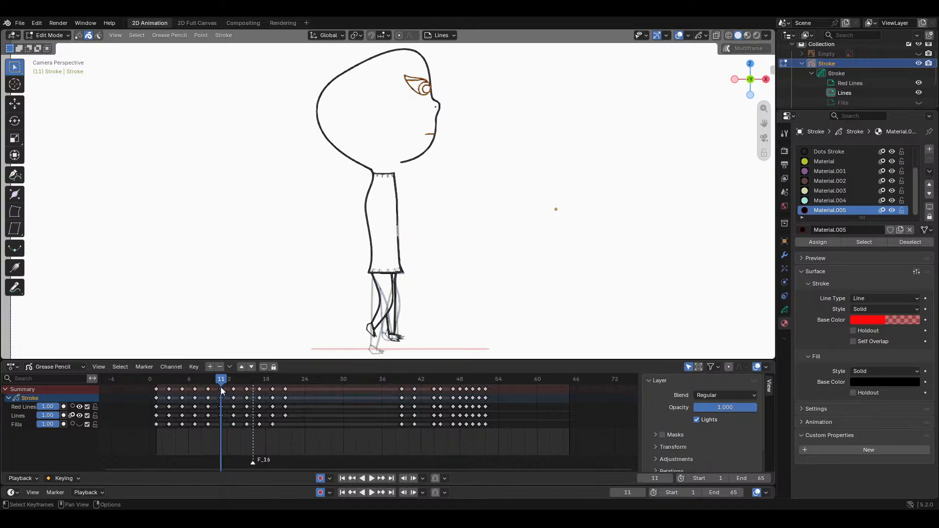
{"action": "left_click", "coordinate": [22, 414]}
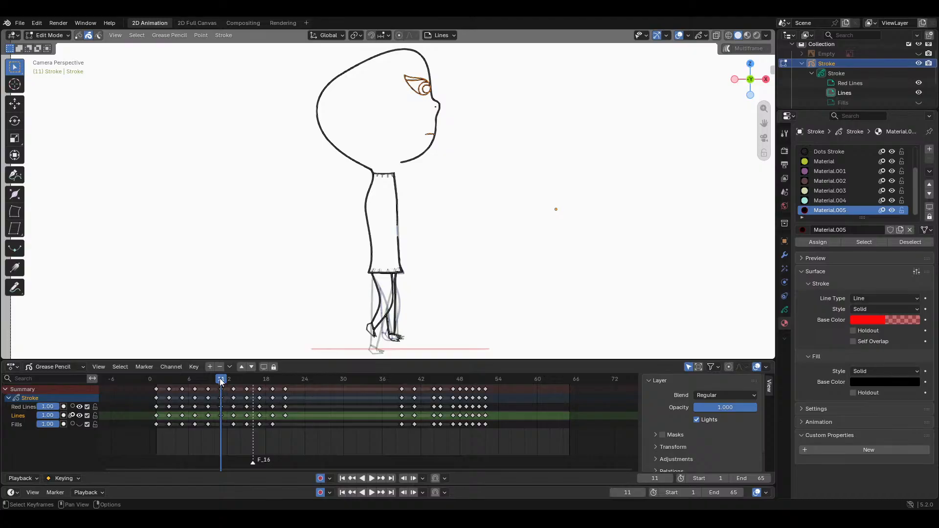
{"action": "left_click_drag", "start_coordinate": [219, 377], "coordinate": [198, 391]}
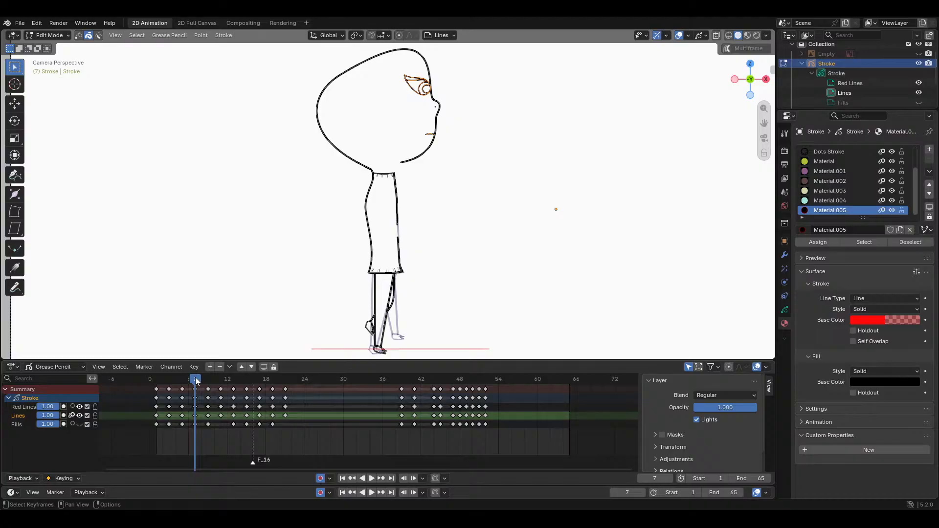
Step: Scrub back to frame 3 and toggle onion skinning for the Lines layer off and back on
{"action": "left_click_drag", "start_coordinate": [196, 378], "coordinate": [169, 401]}
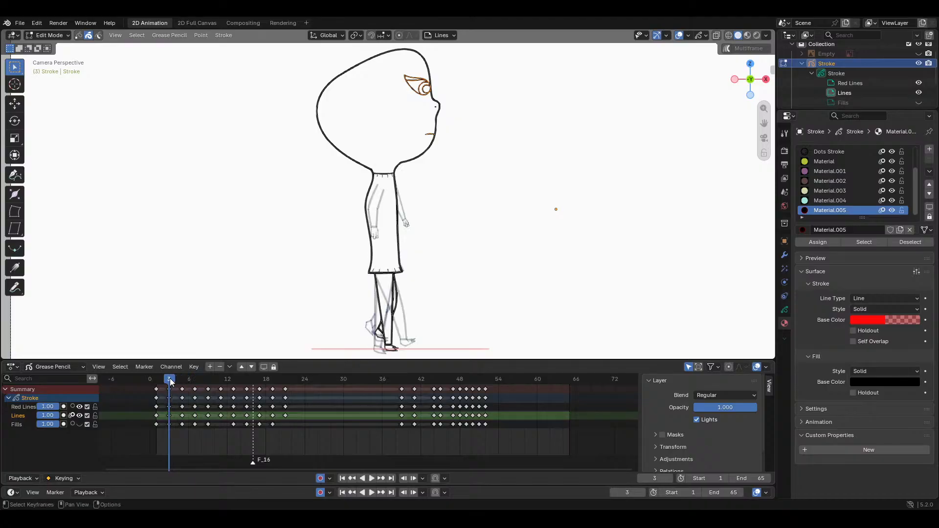
{"action": "mouse_move", "coordinate": [169, 378]}
{"action": "left_mouse_down"}
{"action": "mouse_move", "coordinate": [184, 387]}
{"action": "mouse_move", "coordinate": [186, 377]}
{"action": "mouse_move", "coordinate": [160, 400]}
{"action": "mouse_move", "coordinate": [155, 379]}
{"action": "mouse_move", "coordinate": [180, 386]}
{"action": "mouse_move", "coordinate": [170, 395]}
{"action": "left_mouse_up"}
{"action": "scroll", "coordinate": [435, 253], "scroll_direction": "down", "scroll_amount": 1}
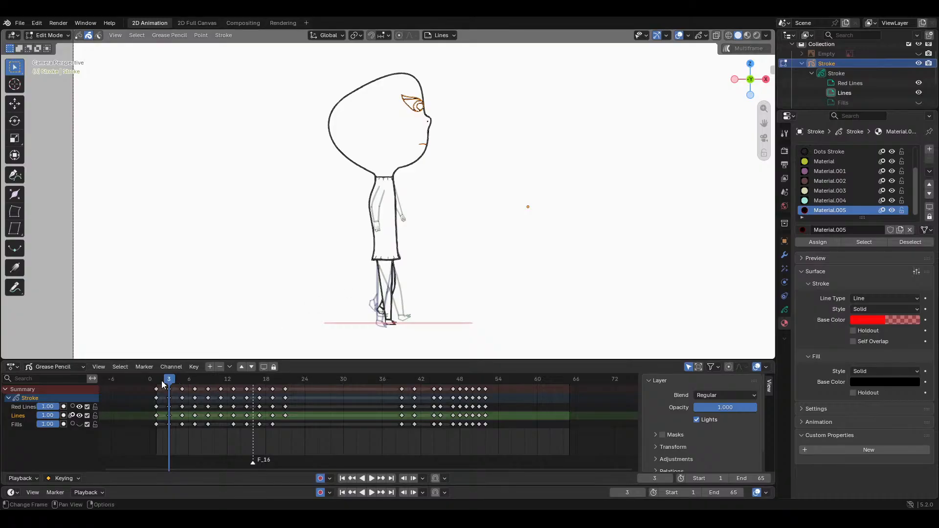
{"action": "mouse_move", "coordinate": [171, 382]}
{"action": "left_mouse_down"}
{"action": "mouse_move", "coordinate": [182, 383]}
{"action": "mouse_move", "coordinate": [169, 383]}
{"action": "left_mouse_up"}
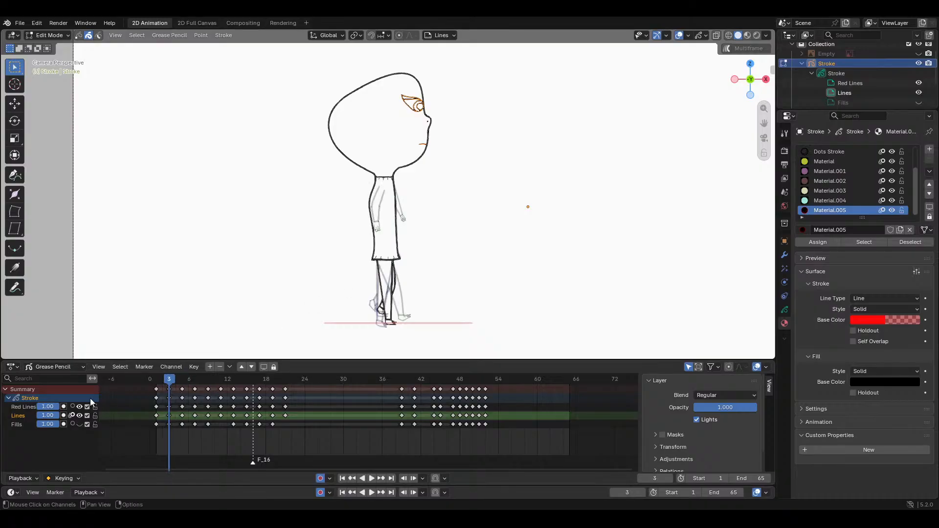
{"action": "left_click", "coordinate": [72, 415]}
{"action": "left_click", "coordinate": [72, 415]}
Step: Examine the leg poses on frames 3 and 5 against their onion-skin ghosts, ending on frame 3
{"action": "scroll", "coordinate": [529, 278], "scroll_direction": "up", "scroll_amount": 2}
{"action": "left_click_drag", "start_coordinate": [765, 122], "coordinate": [781, 1]}
{"action": "scroll", "coordinate": [607, 219], "scroll_direction": "up", "scroll_amount": 3}
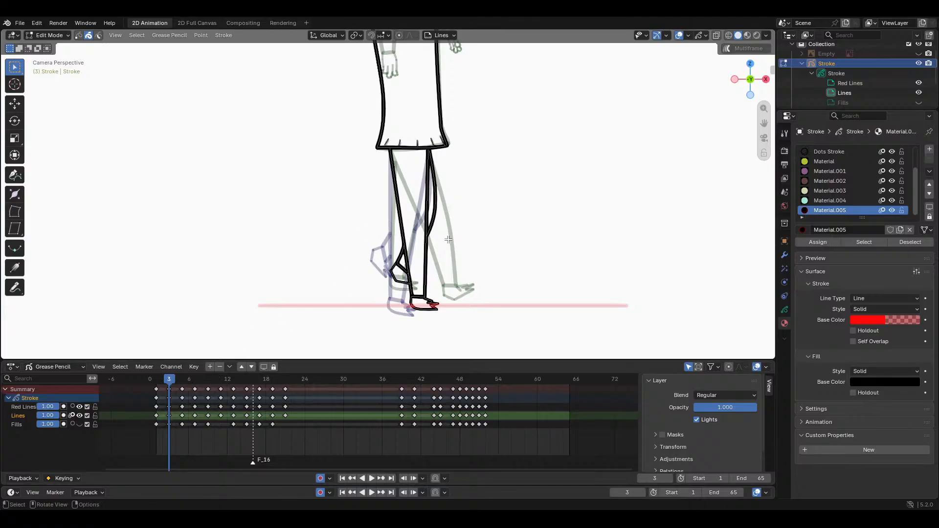
{"action": "scroll", "coordinate": [437, 254], "scroll_direction": "up", "scroll_amount": 1}
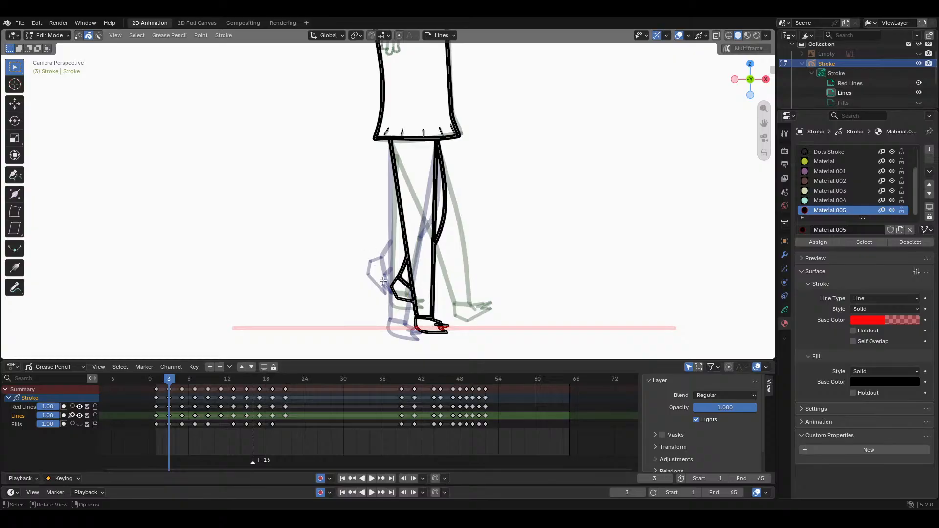
{"action": "left_click", "coordinate": [183, 377]}
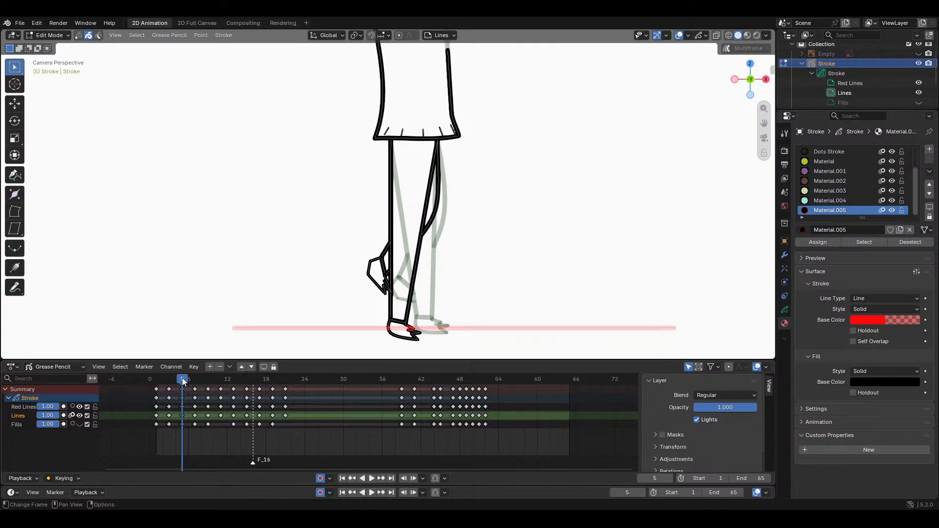
{"action": "left_click_drag", "start_coordinate": [183, 377], "coordinate": [172, 389]}
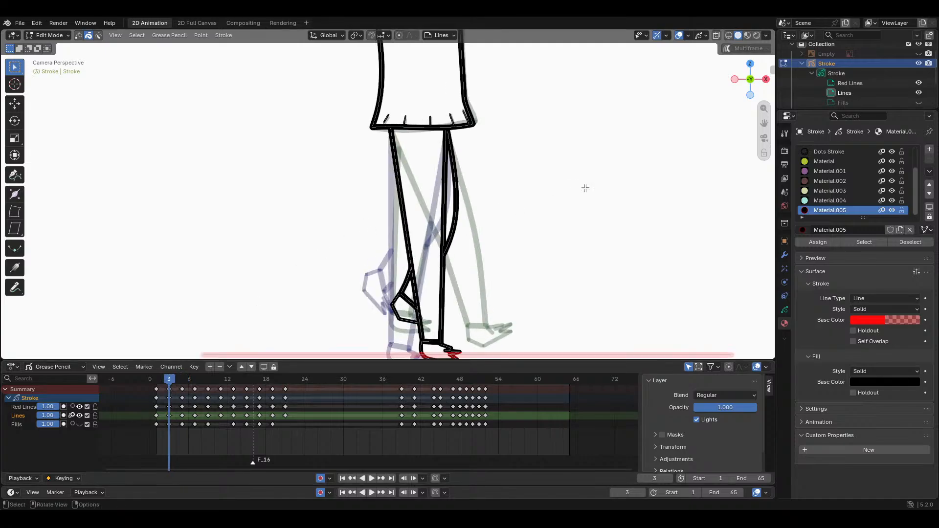
{"action": "left_click_drag", "start_coordinate": [759, 125], "coordinate": [742, 111]}
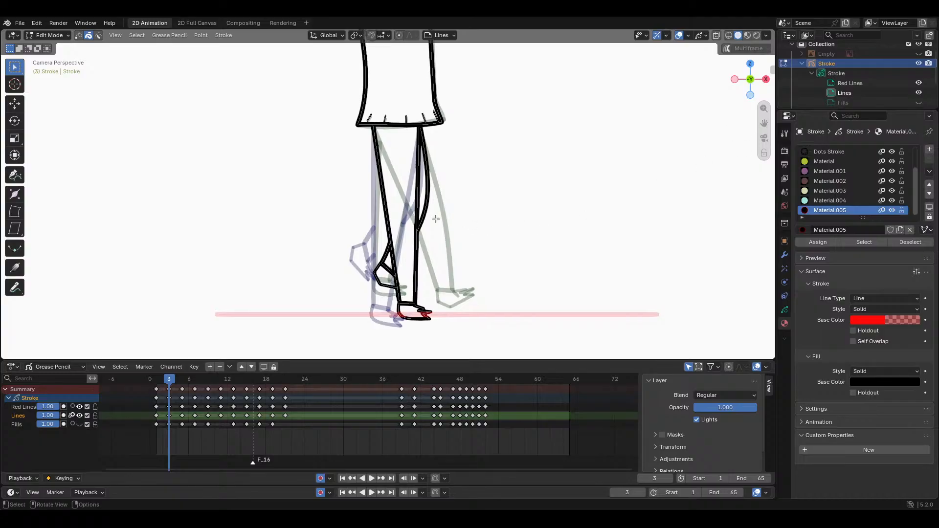
{"action": "scroll", "coordinate": [348, 235], "scroll_direction": "down", "scroll_amount": 1}
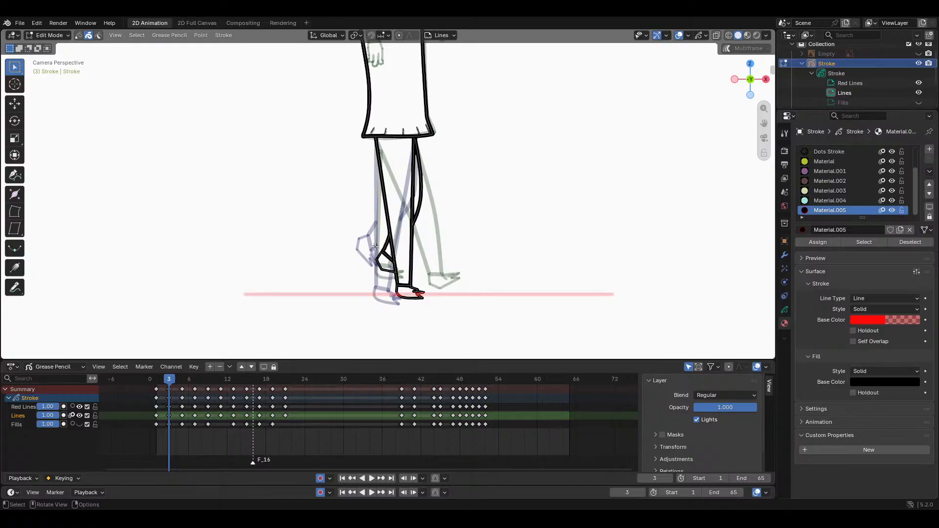
Step: Open the object's onion skinning settings, expand Custom Colors, and switch them off and on to compare ghost colours
{"action": "left_click", "coordinate": [787, 309]}
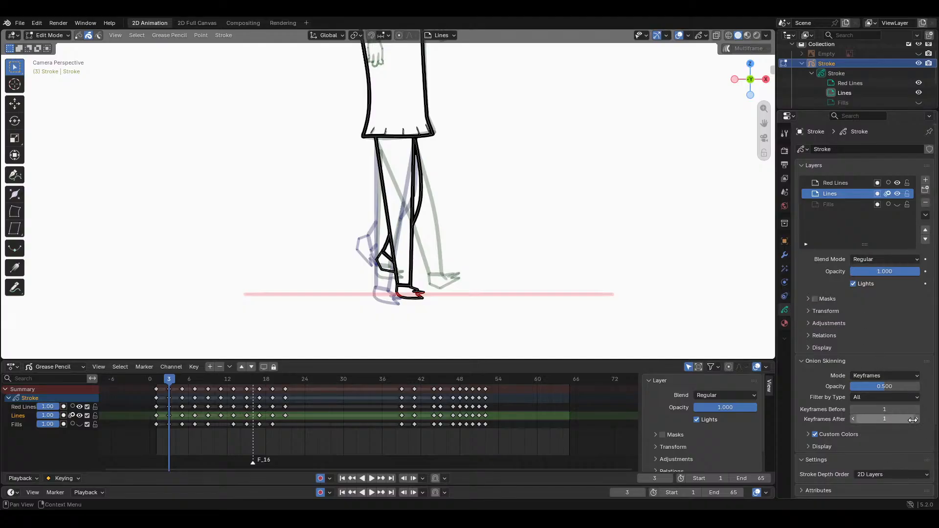
{"action": "scroll", "coordinate": [895, 414], "scroll_direction": "down", "scroll_amount": 5}
{"action": "scroll", "coordinate": [877, 390], "scroll_direction": "up", "scroll_amount": 4}
{"action": "scroll", "coordinate": [877, 390], "scroll_direction": "down", "scroll_amount": 2}
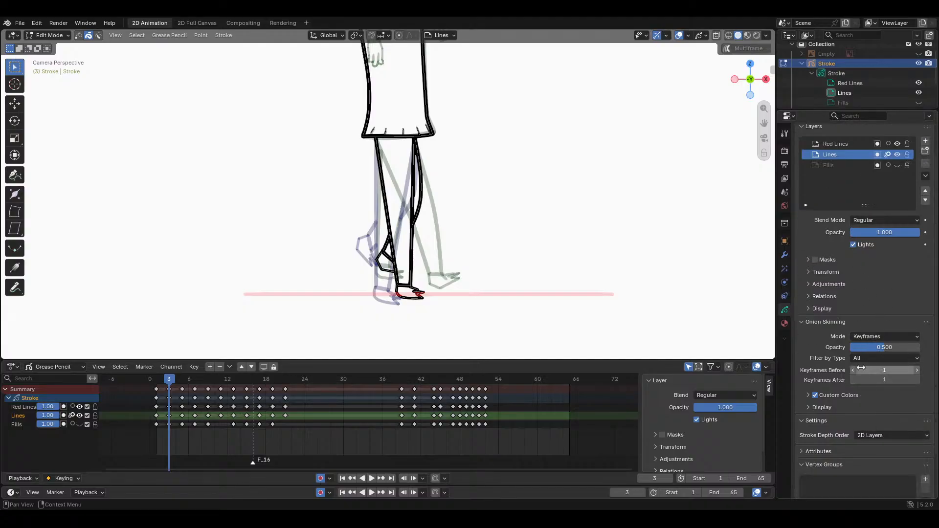
{"action": "left_click", "coordinate": [806, 373]}
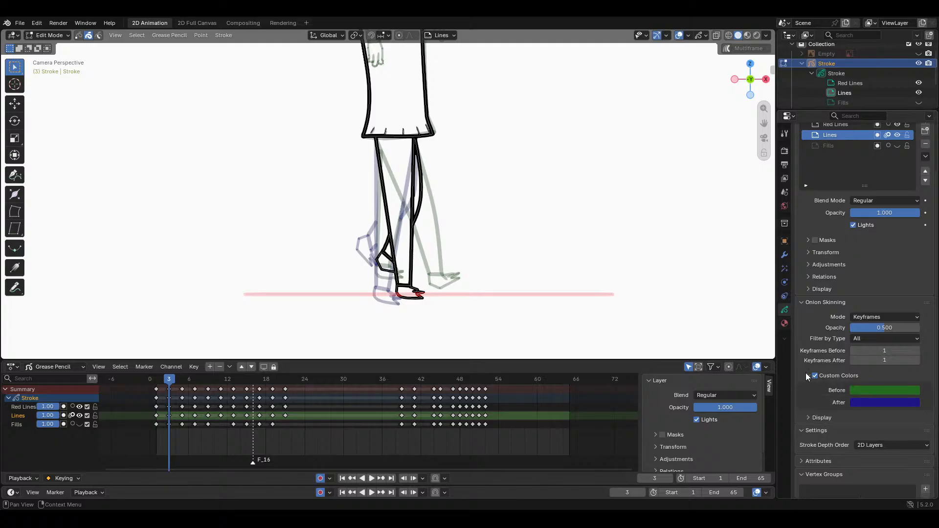
{"action": "left_click", "coordinate": [815, 375]}
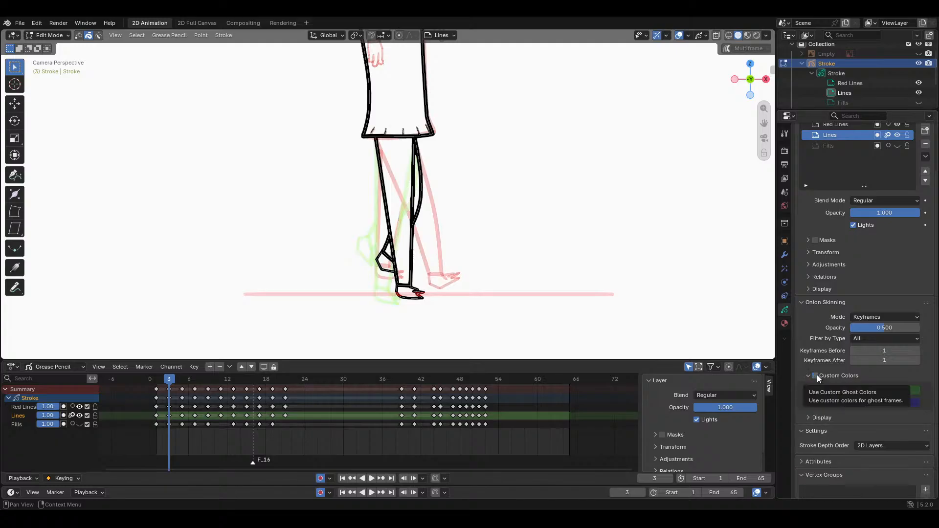
{"action": "left_click", "coordinate": [815, 376]}
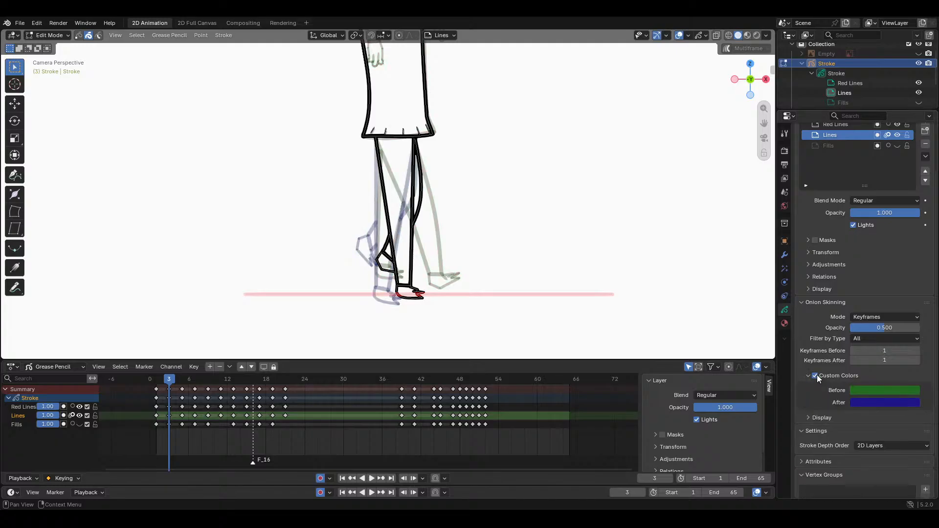
Step: Try a much darker green for the onion-skin Before colour, then undo and redo the change
{"action": "left_click", "coordinate": [869, 389]}
{"action": "mouse_move", "coordinate": [914, 277]}
{"action": "left_mouse_down"}
{"action": "mouse_move", "coordinate": [913, 230]}
{"action": "mouse_move", "coordinate": [913, 305]}
{"action": "mouse_move", "coordinate": [913, 294]}
{"action": "left_mouse_up"}
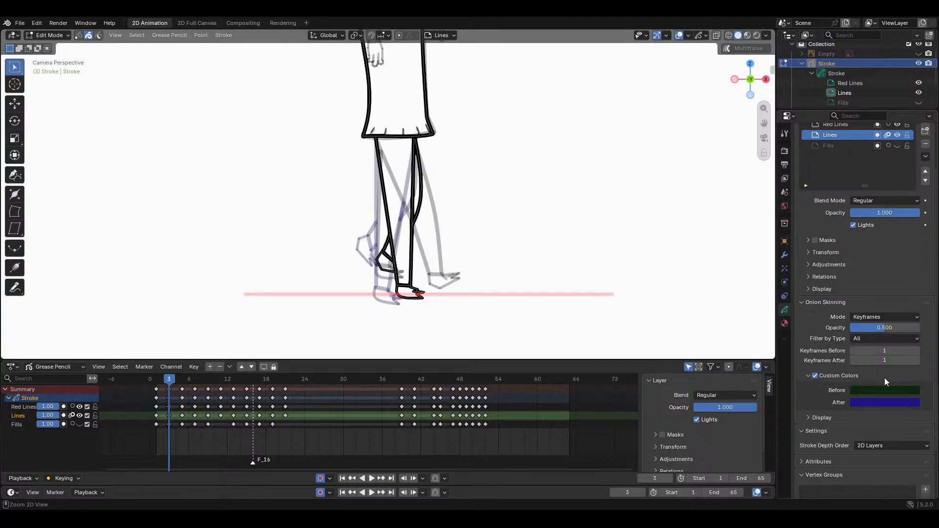
{"action": "key", "text": "ctrl+z"}
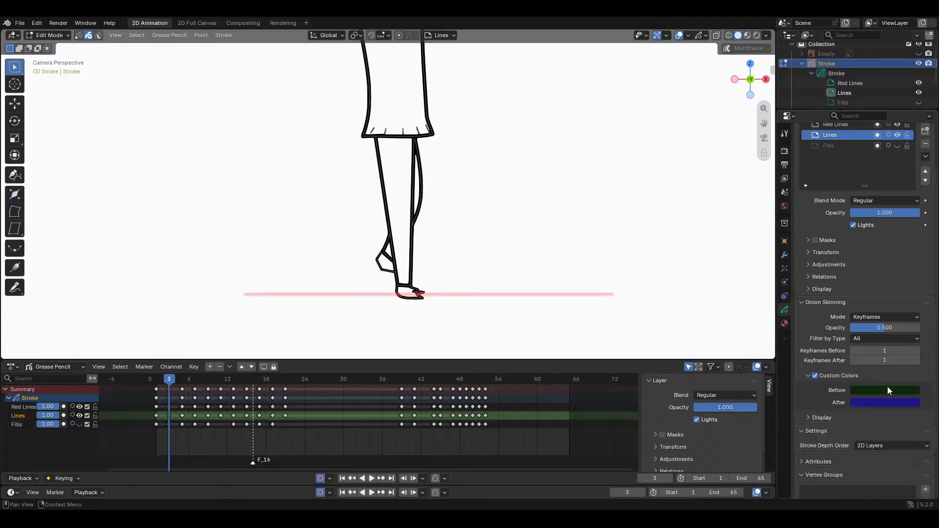
{"action": "key", "text": "ctrl+shift+z"}
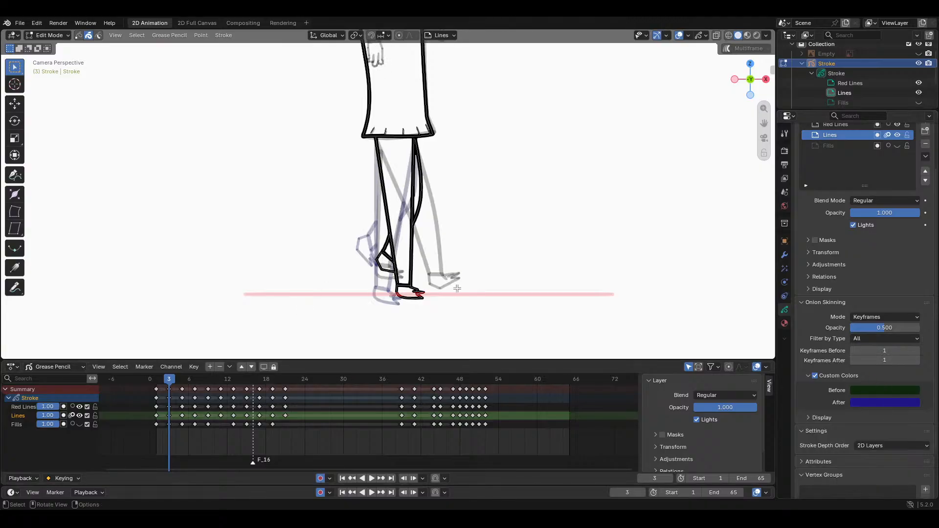
Step: Brighten the onion-skin Before colour to a clear medium green
{"action": "left_click", "coordinate": [861, 390]}
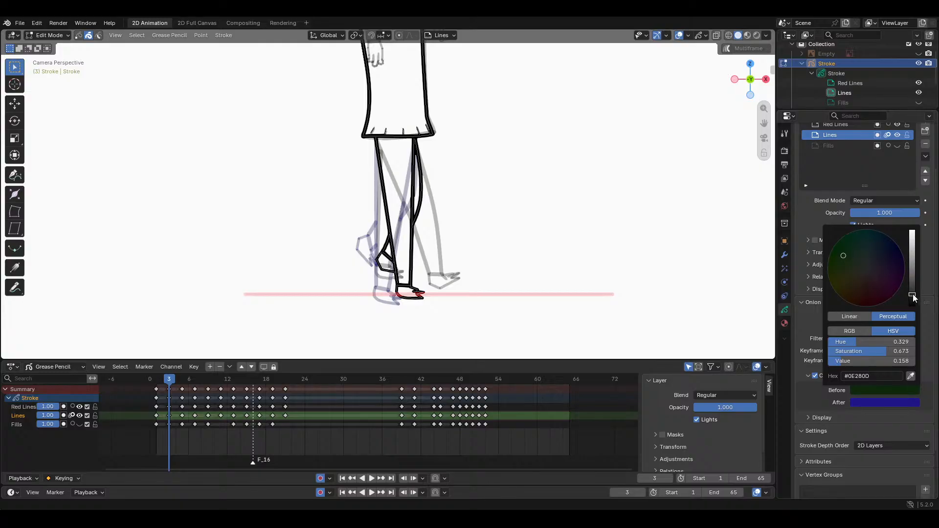
{"action": "left_click_drag", "start_coordinate": [913, 300], "coordinate": [912, 259]}
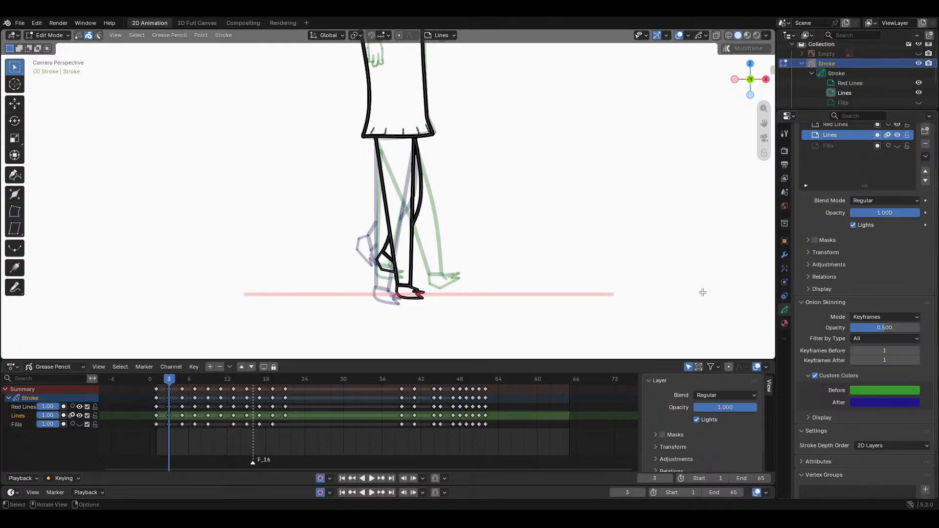
Step: Select the near arm and hand strokes on frame 1 and copy them
{"action": "mouse_move", "coordinate": [168, 377]}
{"action": "left_mouse_down"}
{"action": "mouse_move", "coordinate": [251, 376]}
{"action": "mouse_move", "coordinate": [292, 392]}
{"action": "mouse_move", "coordinate": [156, 406]}
{"action": "left_mouse_up"}
{"action": "left_click_drag", "start_coordinate": [764, 122], "coordinate": [718, 80]}
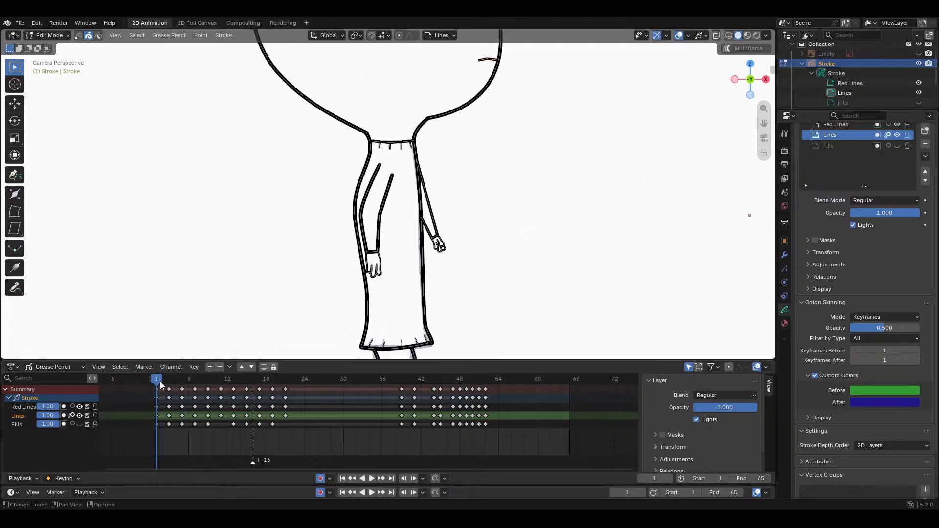
{"action": "mouse_move", "coordinate": [163, 382]}
{"action": "left_mouse_down"}
{"action": "mouse_move", "coordinate": [291, 384]}
{"action": "mouse_move", "coordinate": [158, 399]}
{"action": "mouse_move", "coordinate": [478, 402]}
{"action": "mouse_move", "coordinate": [157, 410]}
{"action": "left_mouse_up"}
{"action": "scroll", "coordinate": [386, 248], "scroll_direction": "up", "scroll_amount": 3}
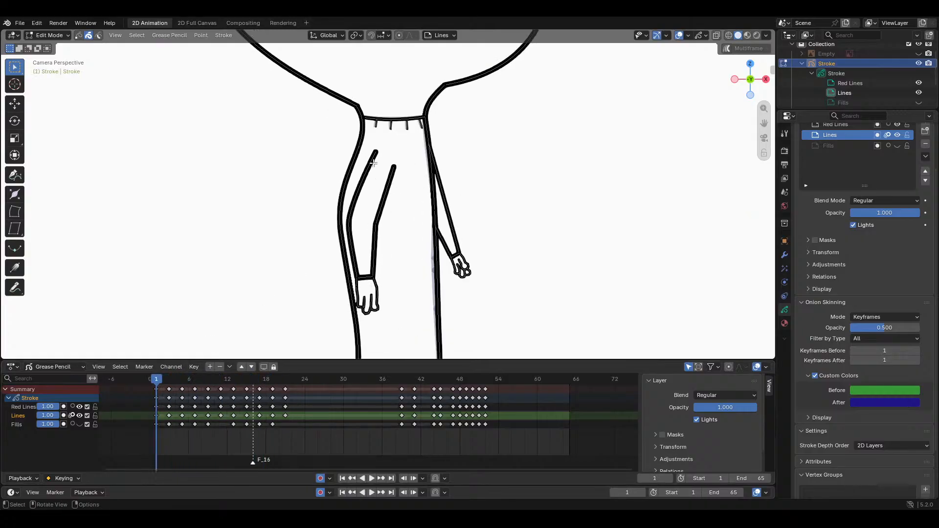
{"action": "mouse_move", "coordinate": [348, 179]}
{"action": "left_mouse_down"}
{"action": "mouse_move", "coordinate": [413, 267]}
{"action": "mouse_move", "coordinate": [415, 313]}
{"action": "left_mouse_up"}
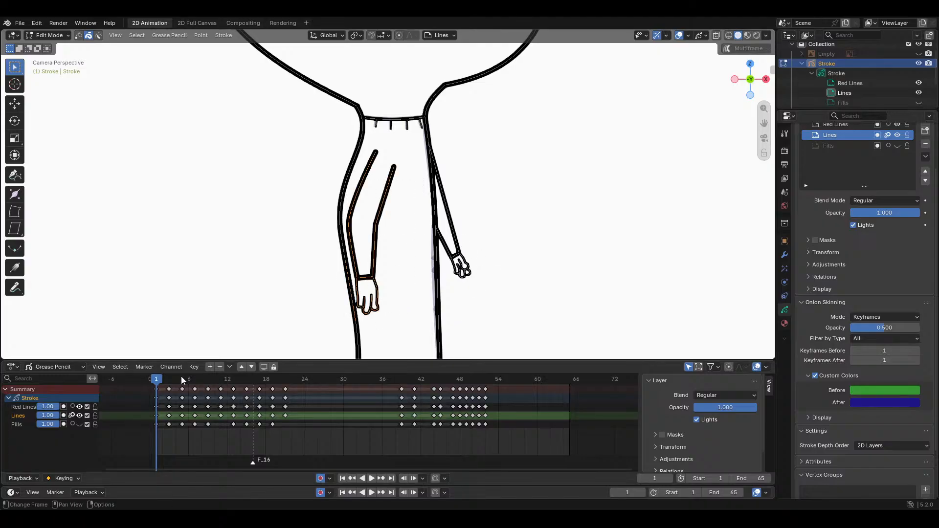
{"action": "key", "text": "ctrl+c"}
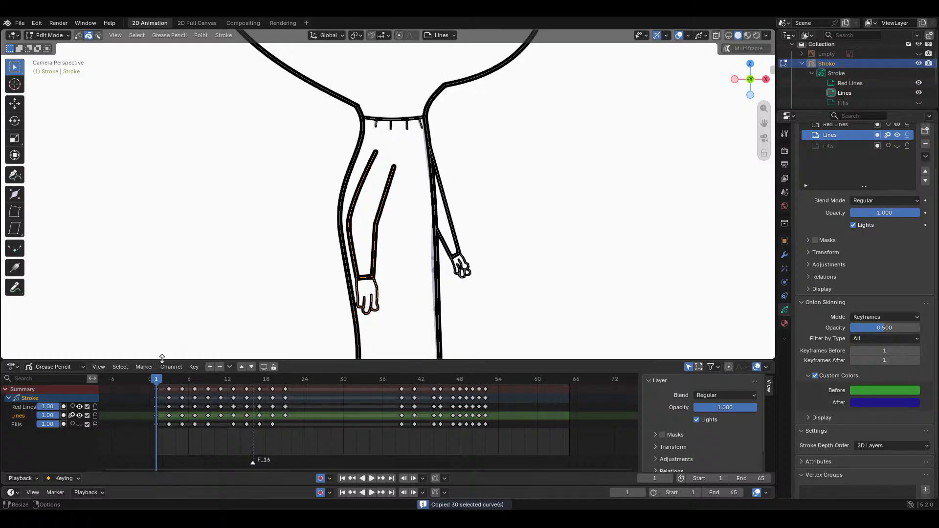
Step: Paste the copied arm onto frame 3, rotate it slightly and move it forward about 0.039 m
{"action": "left_click_drag", "start_coordinate": [159, 378], "coordinate": [169, 376]}
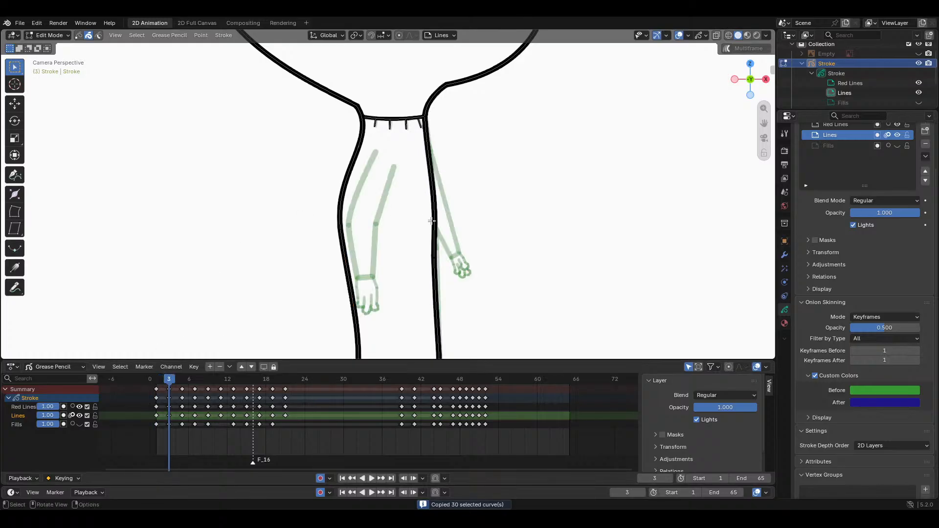
{"action": "key", "text": "ctrl+v"}
{"action": "key", "text": "r"}
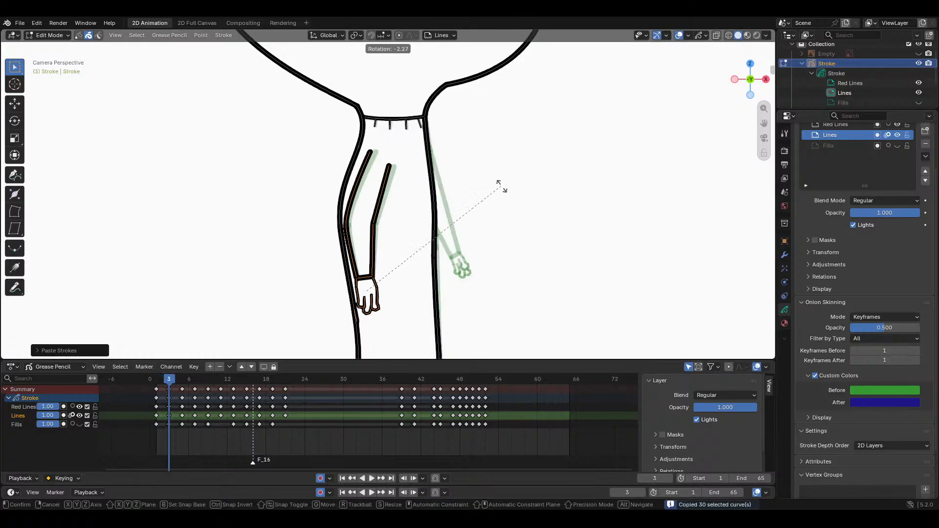
{"action": "left_click", "coordinate": [497, 175]}
{"action": "key", "text": "g"}
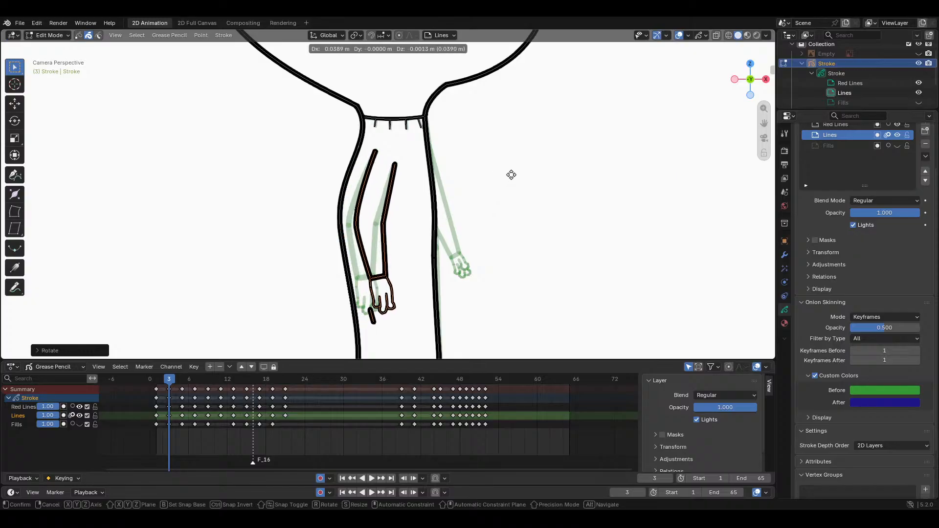
{"action": "left_click", "coordinate": [511, 175]}
Step: Preview the arm motion between frames 1 and 3, and undo the pasted arm's move and rotation
{"action": "key", "text": "space"}
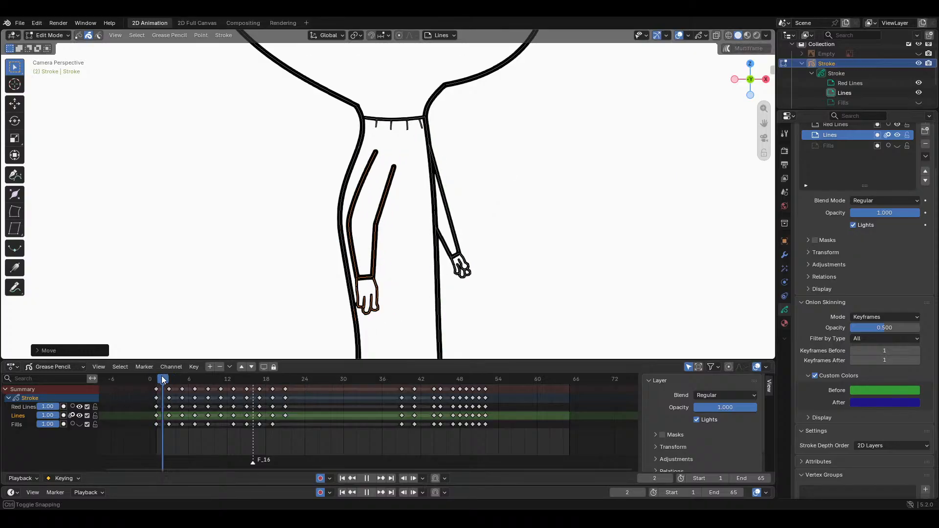
{"action": "left_click_drag", "start_coordinate": [166, 377], "coordinate": [168, 377]}
{"action": "key", "text": "ctrl+z"}
{"action": "key", "text": "ctrl+z"}
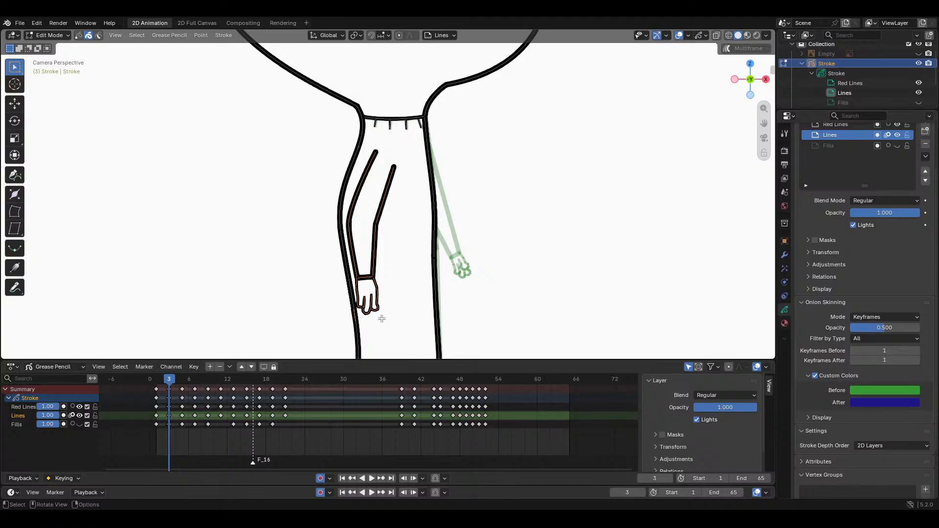
Step: Delete the pasted arm strokes from frame 3 and return to frame 1 with the arm deselected
{"action": "key", "text": "Delete"}
{"action": "left_click_drag", "start_coordinate": [164, 379], "coordinate": [155, 379]}
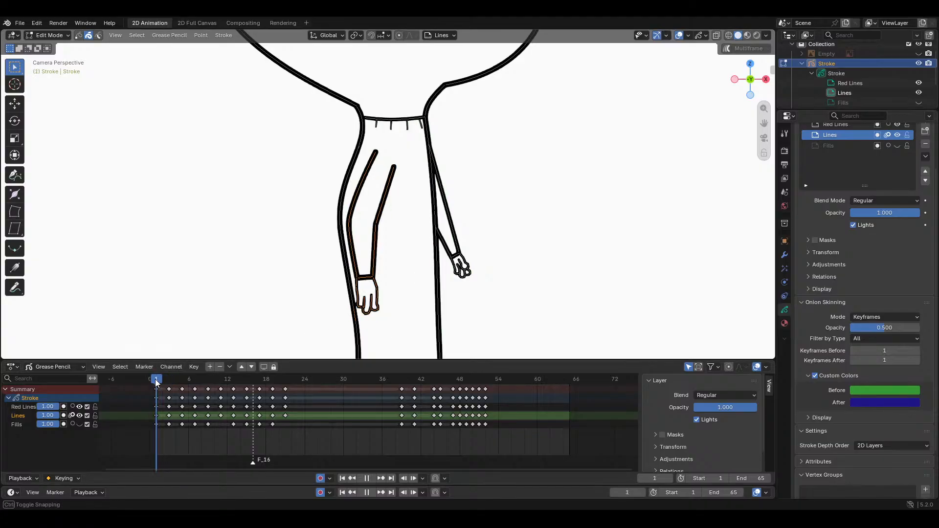
{"action": "key", "text": "x"}
{"action": "left_click", "coordinate": [351, 317]}
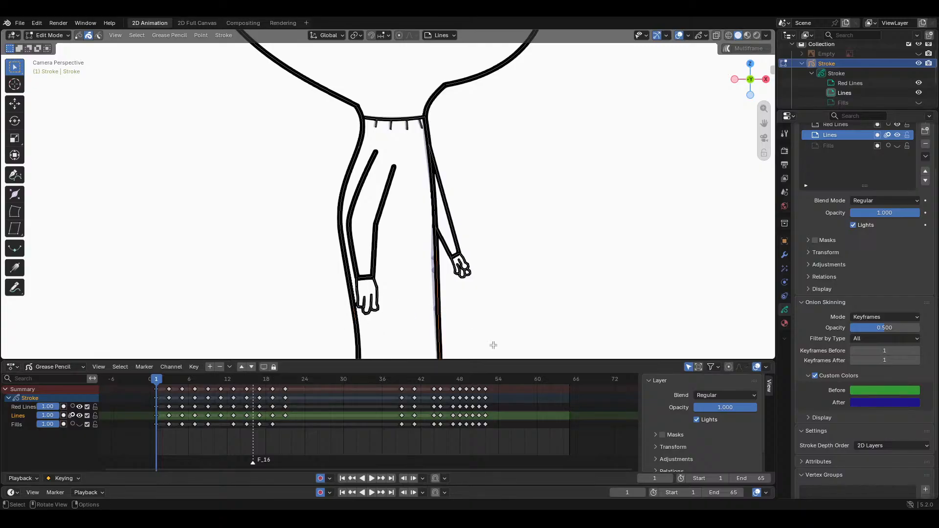
Step: Scrub through the animation to frame 52, then back to frame 48 to examine the crawling and crouching poses
{"action": "scroll", "coordinate": [351, 207], "scroll_direction": "down", "scroll_amount": 5}
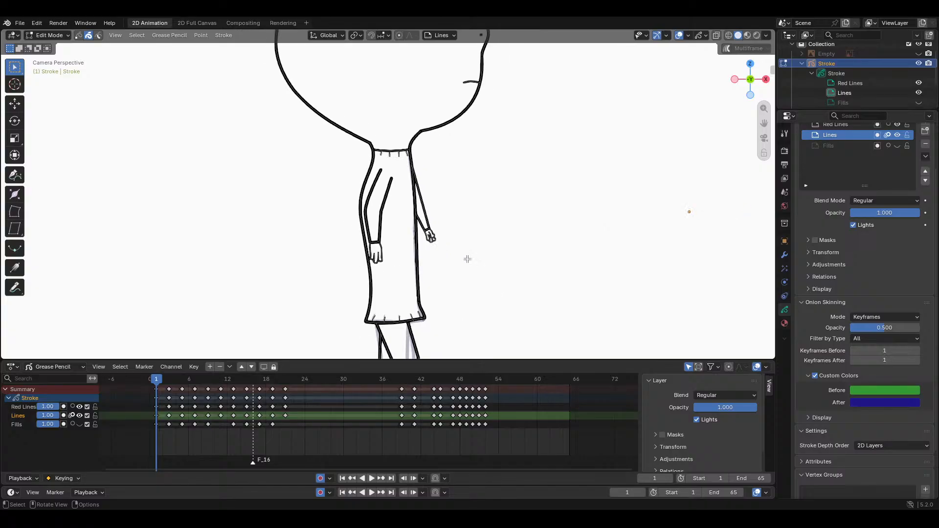
{"action": "mouse_move", "coordinate": [156, 378]}
{"action": "left_mouse_down"}
{"action": "mouse_move", "coordinate": [388, 382]}
{"action": "mouse_move", "coordinate": [503, 362]}
{"action": "mouse_move", "coordinate": [409, 381]}
{"action": "mouse_move", "coordinate": [496, 362]}
{"action": "mouse_move", "coordinate": [429, 380]}
{"action": "mouse_move", "coordinate": [492, 372]}
{"action": "mouse_move", "coordinate": [451, 386]}
{"action": "mouse_move", "coordinate": [492, 381]}
{"action": "mouse_move", "coordinate": [420, 396]}
{"action": "mouse_move", "coordinate": [472, 388]}
{"action": "mouse_move", "coordinate": [486, 391]}
{"action": "mouse_move", "coordinate": [430, 401]}
{"action": "mouse_move", "coordinate": [486, 402]}
{"action": "left_mouse_up"}
{"action": "scroll", "coordinate": [438, 210], "scroll_direction": "down", "scroll_amount": 3}
{"action": "scroll", "coordinate": [388, 217], "scroll_direction": "up", "scroll_amount": 1}
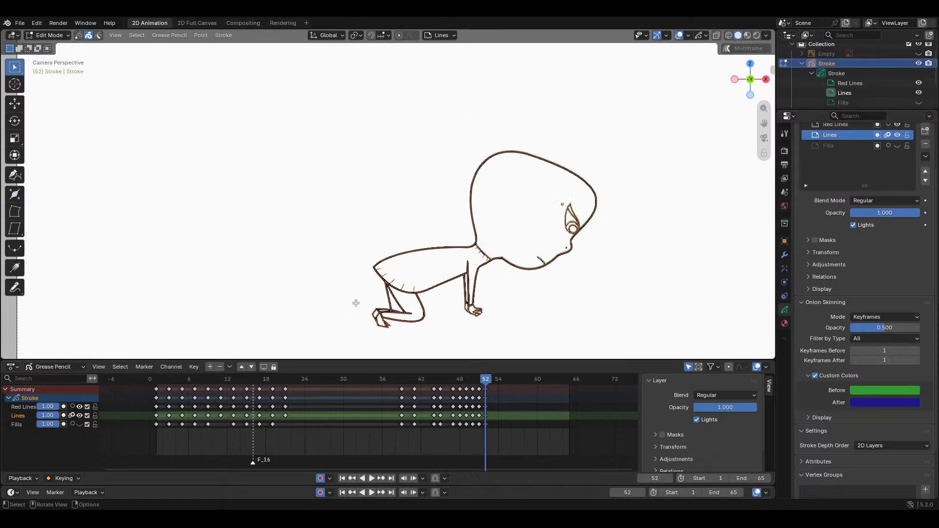
{"action": "middle_click_drag", "start_coordinate": [355, 303], "coordinate": [543, 340], "text": "shift"}
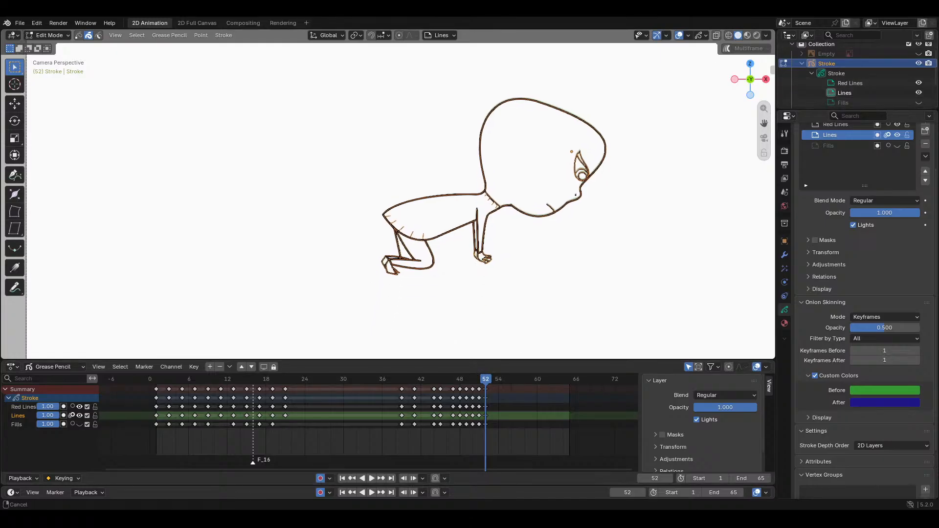
{"action": "left_click_drag", "start_coordinate": [483, 378], "coordinate": [460, 378]}
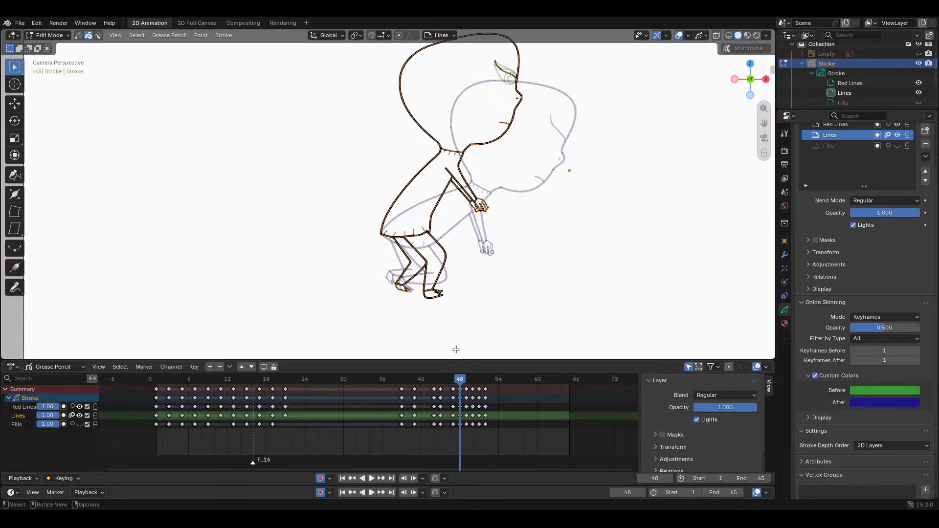
{"action": "mouse_move", "coordinate": [461, 379]}
{"action": "left_mouse_down"}
{"action": "mouse_move", "coordinate": [414, 379]}
{"action": "mouse_move", "coordinate": [502, 371]}
{"action": "mouse_move", "coordinate": [403, 370]}
{"action": "mouse_move", "coordinate": [460, 370]}
{"action": "left_mouse_up"}
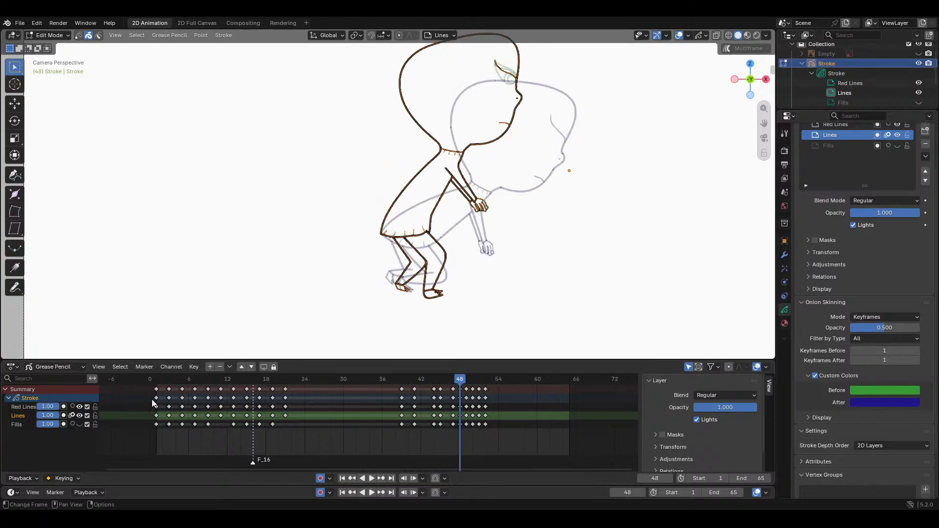
Step: Scrub the animation back to frame 1 and examine the standing side-view character's full pose and limbs
{"action": "left_click", "coordinate": [175, 380]}
{"action": "left_click_drag", "start_coordinate": [429, 377], "coordinate": [155, 384]}
{"action": "scroll", "coordinate": [516, 272], "scroll_direction": "down", "scroll_amount": 2}
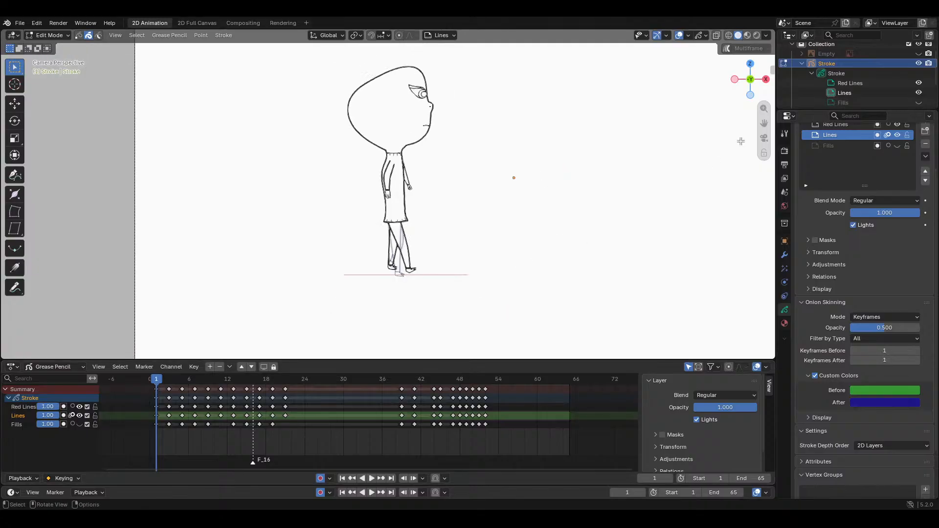
{"action": "mouse_move", "coordinate": [766, 122]}
{"action": "left_mouse_down"}
{"action": "mouse_move", "coordinate": [741, 140]}
{"action": "mouse_move", "coordinate": [766, 127]}
{"action": "left_mouse_up"}
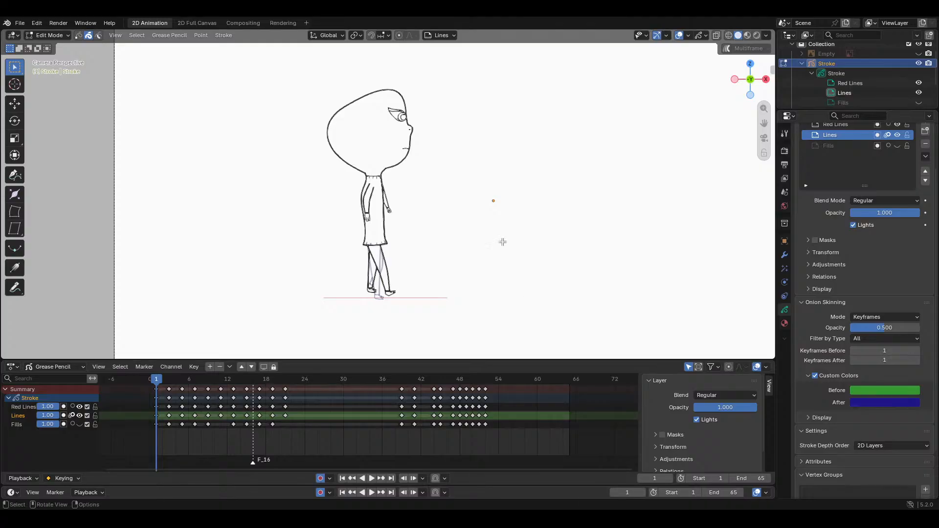
{"action": "scroll", "coordinate": [577, 176], "scroll_direction": "down", "scroll_amount": 1}
{"action": "left_click_drag", "start_coordinate": [762, 124], "coordinate": [719, 139]}
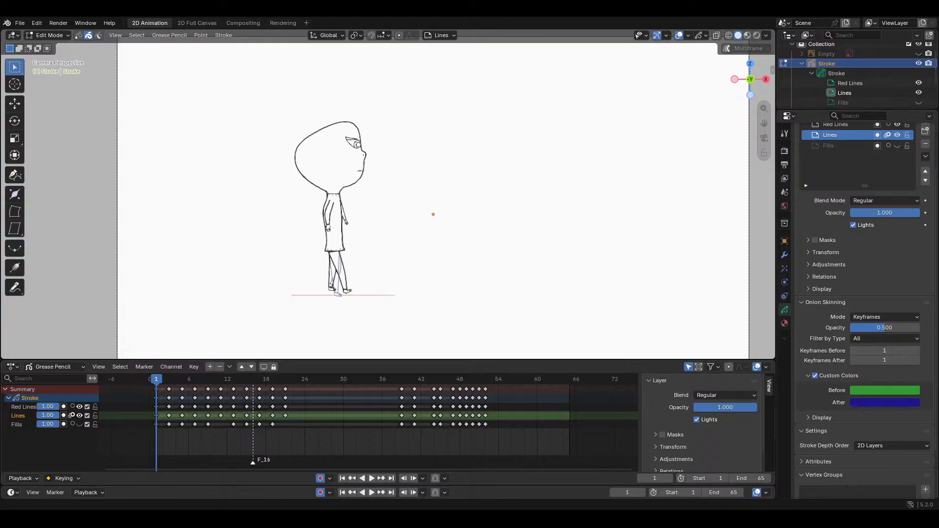
{"action": "left_click_drag", "start_coordinate": [765, 126], "coordinate": [899, 55]}
{"action": "scroll", "coordinate": [465, 164], "scroll_direction": "up", "scroll_amount": 3}
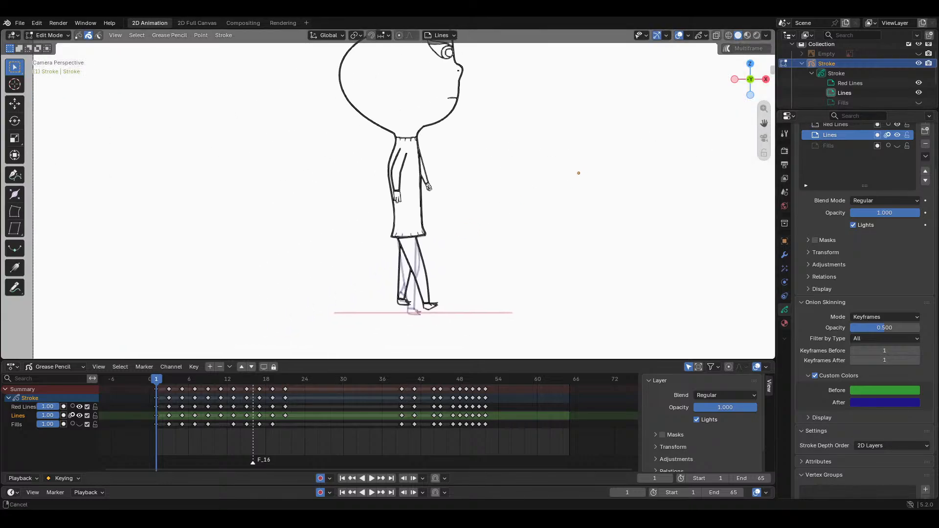
{"action": "scroll", "coordinate": [477, 168], "scroll_direction": "up", "scroll_amount": 2}
{"action": "scroll", "coordinate": [668, 138], "scroll_direction": "down", "scroll_amount": 1}
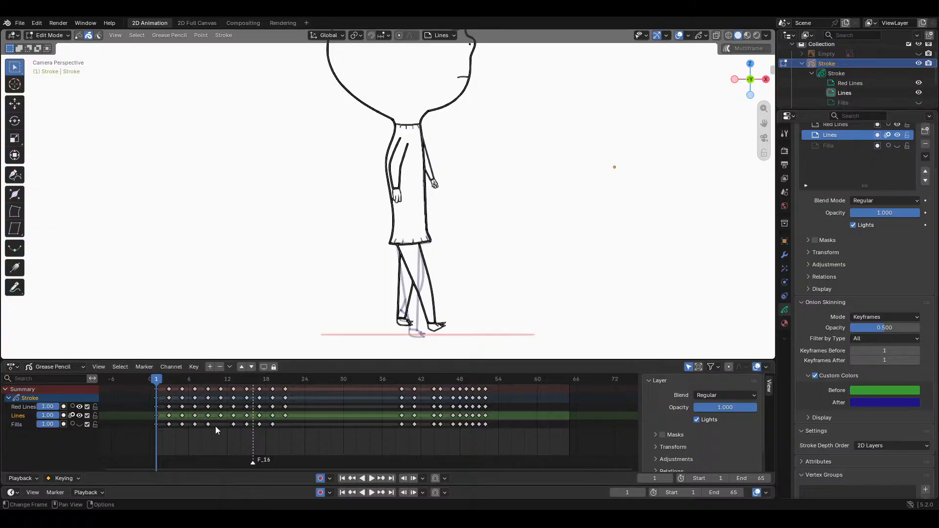
Step: Compare the onion-skinned arms on frame 3, and copy the near arm and hand strokes from frame 1
{"action": "mouse_move", "coordinate": [165, 379]}
{"action": "left_mouse_down"}
{"action": "mouse_move", "coordinate": [157, 376]}
{"action": "mouse_move", "coordinate": [169, 379]}
{"action": "left_mouse_up"}
{"action": "scroll", "coordinate": [578, 171], "scroll_direction": "up", "scroll_amount": 2}
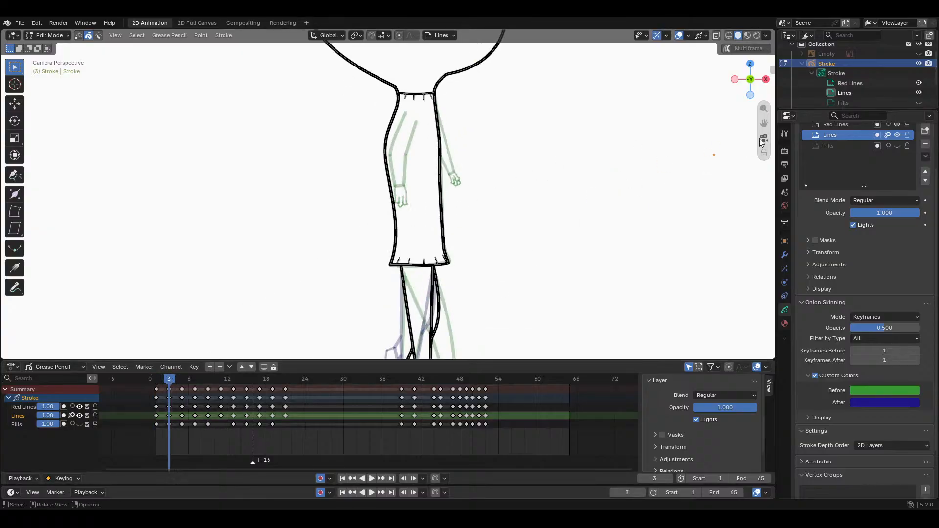
{"action": "left_click_drag", "start_coordinate": [764, 123], "coordinate": [728, 180]}
{"action": "scroll", "coordinate": [518, 144], "scroll_direction": "up", "scroll_amount": 3}
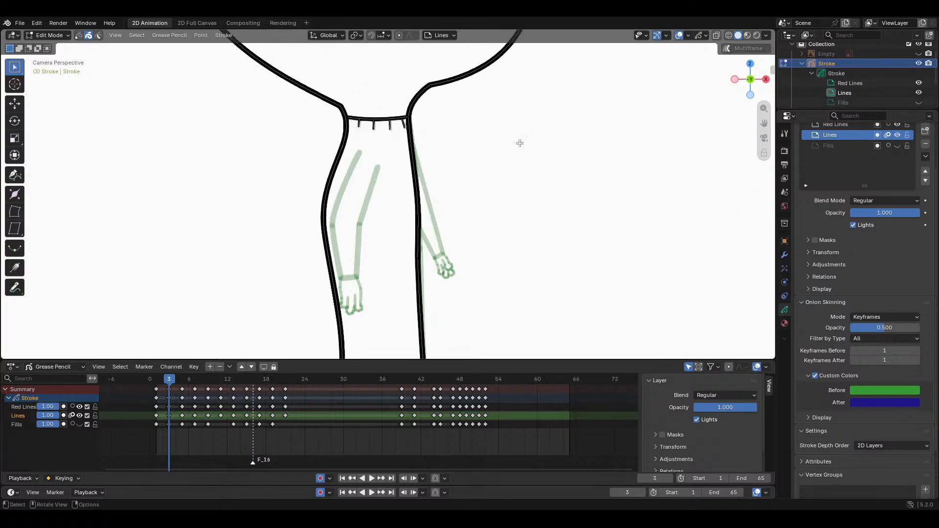
{"action": "left_click_drag", "start_coordinate": [764, 124], "coordinate": [780, 115]}
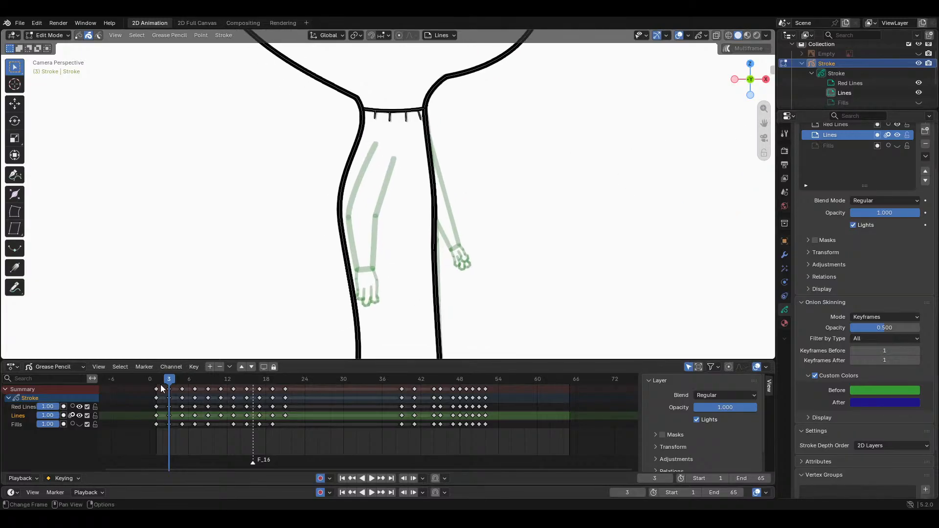
{"action": "scroll", "coordinate": [398, 238], "scroll_direction": "up", "scroll_amount": 1}
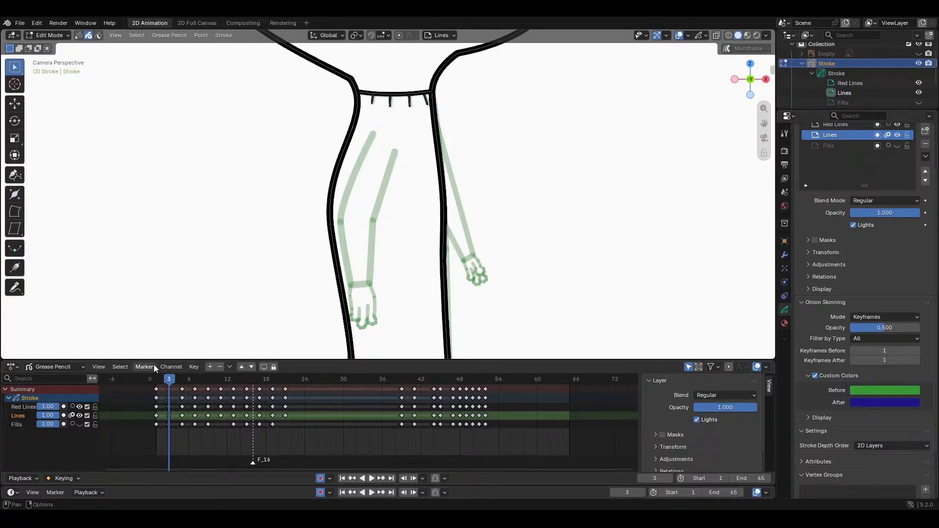
{"action": "left_click_drag", "start_coordinate": [169, 377], "coordinate": [160, 380]}
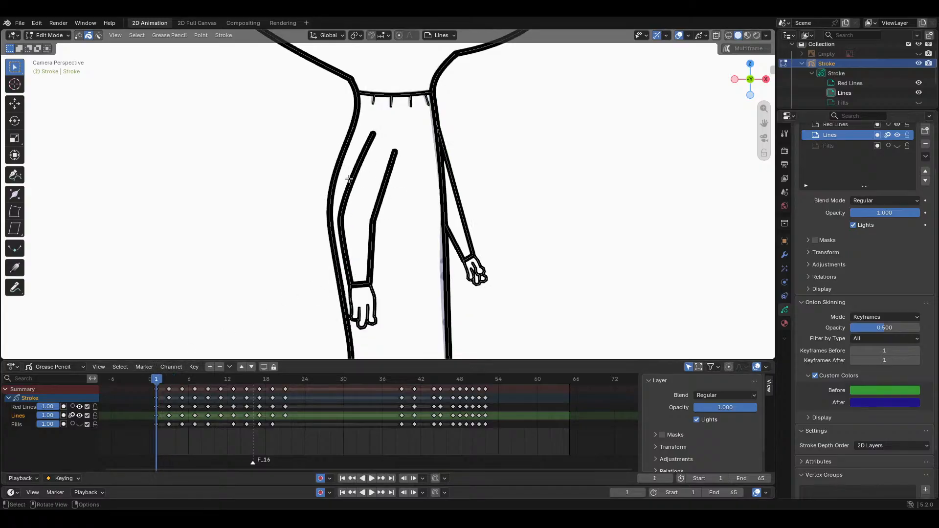
{"action": "mouse_move", "coordinate": [349, 179]}
{"action": "left_mouse_down"}
{"action": "mouse_move", "coordinate": [397, 291]}
{"action": "mouse_move", "coordinate": [402, 328]}
{"action": "left_mouse_up"}
{"action": "key", "text": "ctrl+c"}
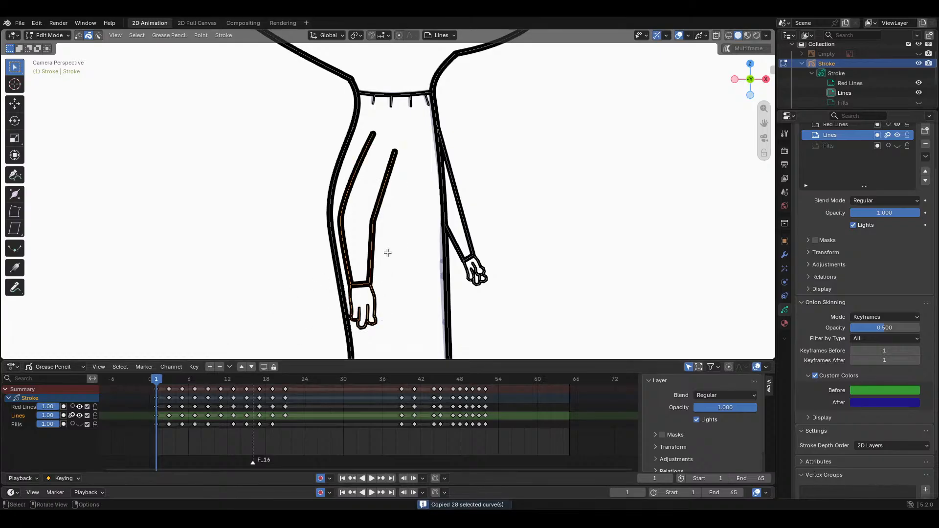
Step: Paste the copied arm onto frame 3, rotate it slightly and move it forward about 0.027 m to realign the shoulder
{"action": "key", "text": "Up"}
{"action": "key", "text": "ctrl+v"}
{"action": "key", "text": "r"}
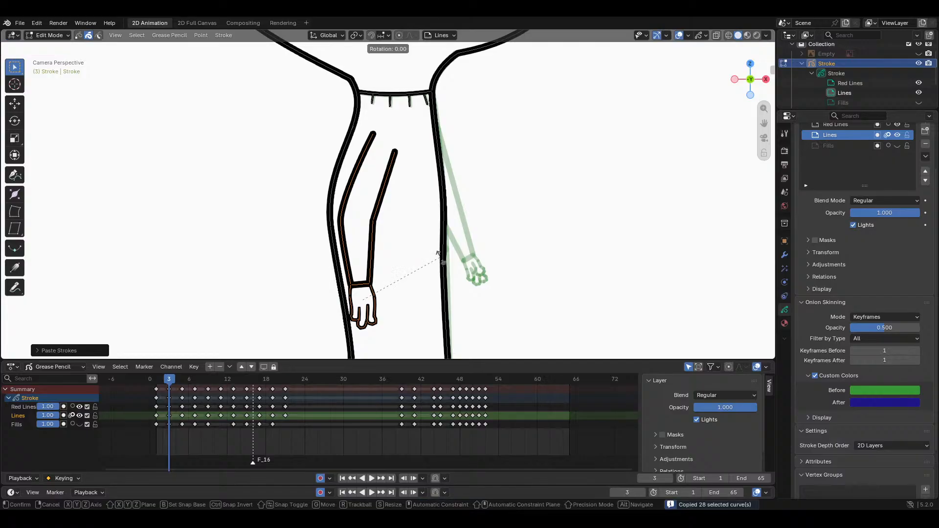
{"action": "left_click", "coordinate": [438, 248]}
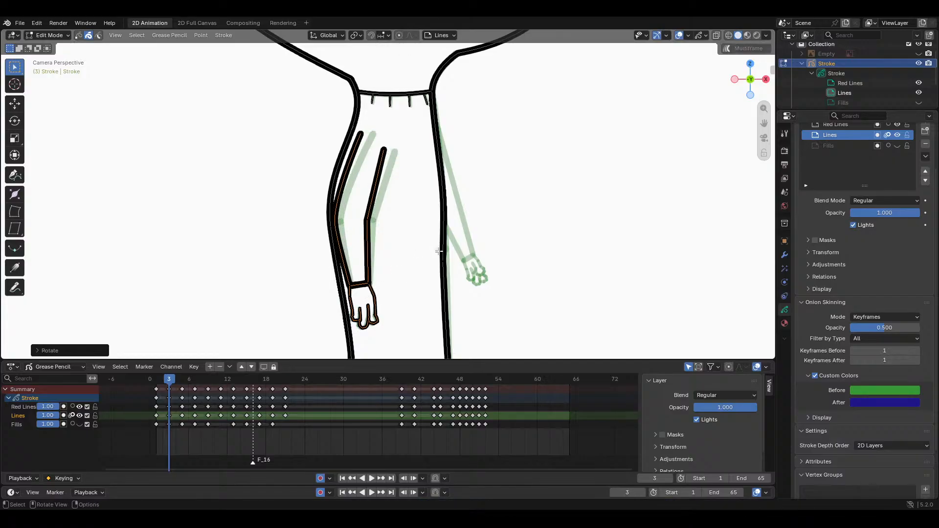
{"action": "key", "text": "g"}
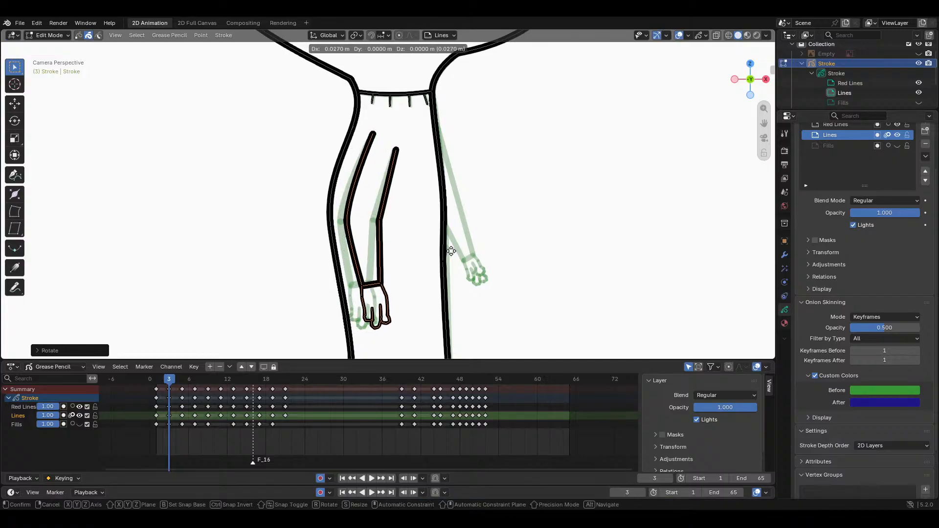
{"action": "left_click", "coordinate": [451, 251]}
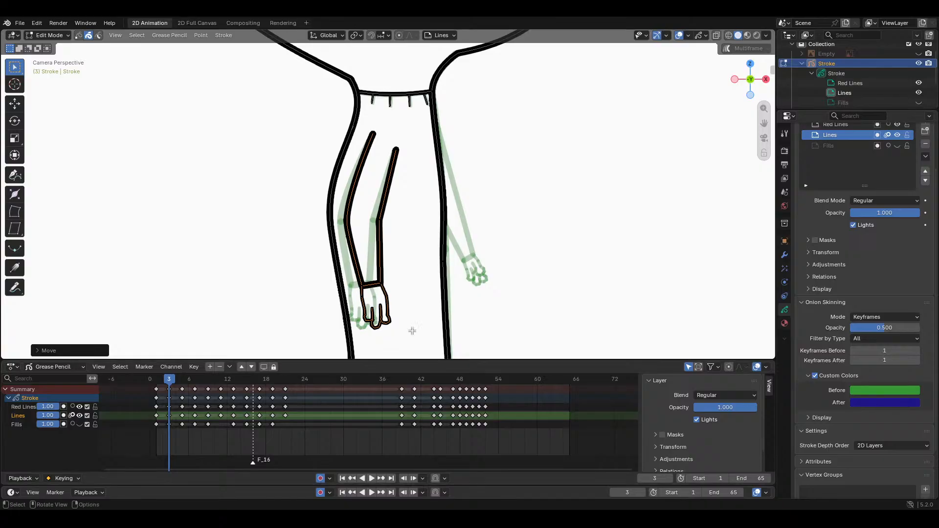
{"action": "mouse_move", "coordinate": [169, 379]}
{"action": "left_mouse_down"}
{"action": "mouse_move", "coordinate": [185, 382]}
{"action": "mouse_move", "coordinate": [171, 383]}
{"action": "left_mouse_up"}
Step: Paste the copied arm onto frame 5, rotate it past the frame 3 angle and move it forward to match the onion-skinned shoulder
{"action": "key", "text": "ctrl+c"}
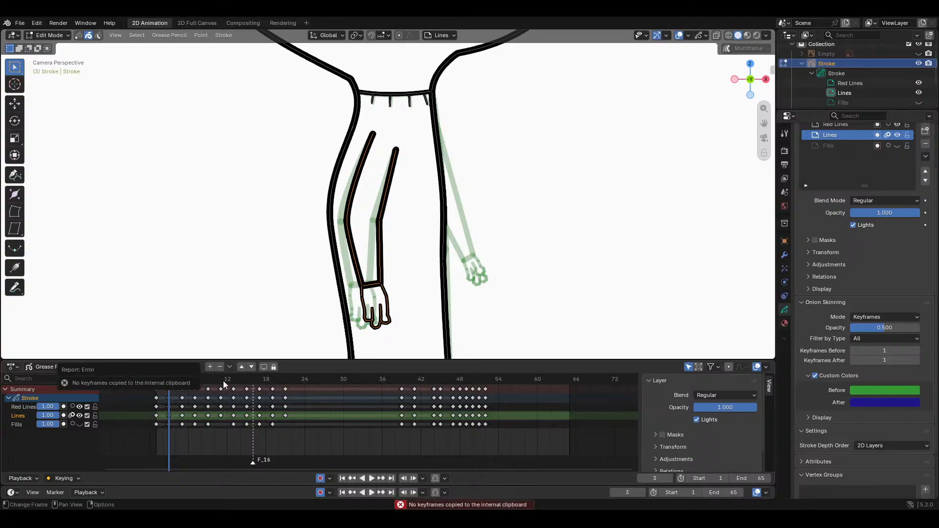
{"action": "left_click", "coordinate": [183, 380]}
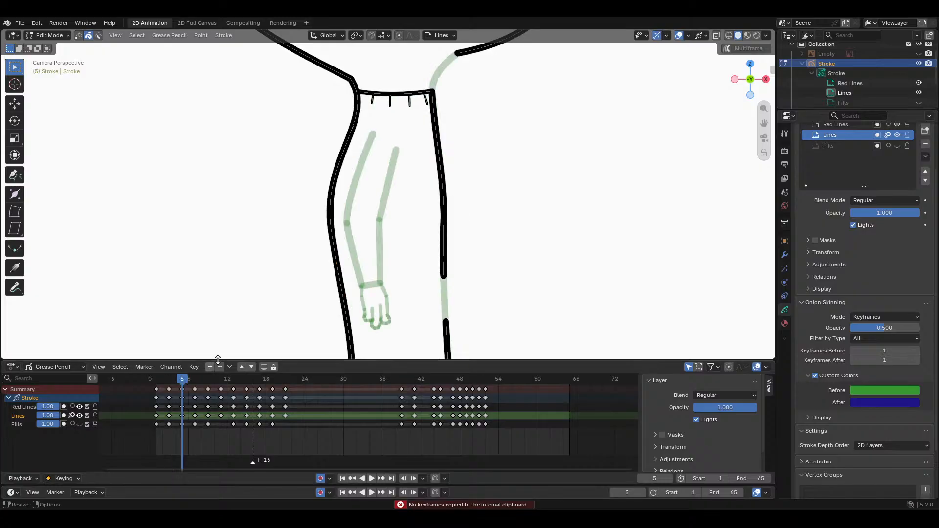
{"action": "key", "text": "ctrl+v"}
{"action": "key", "text": "r"}
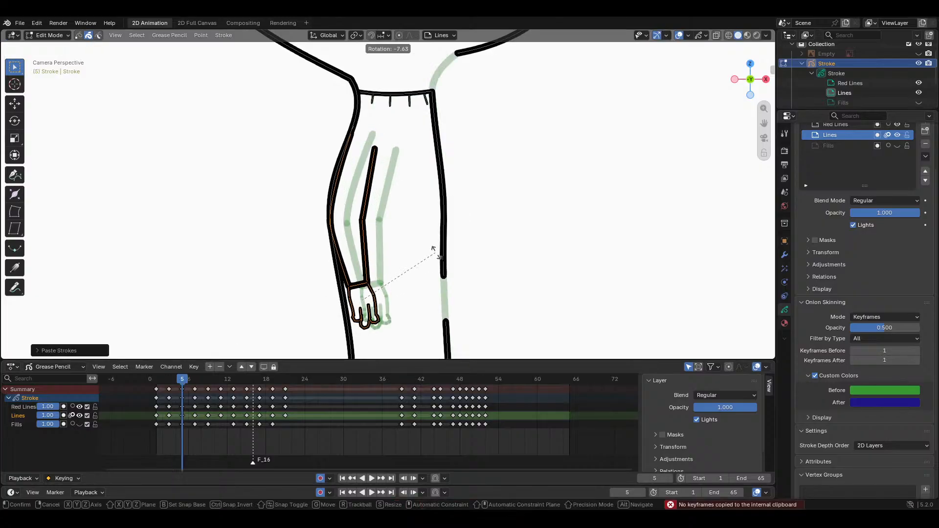
{"action": "left_click", "coordinate": [443, 249]}
{"action": "key", "text": "g"}
{"action": "left_click", "coordinate": [477, 249]}
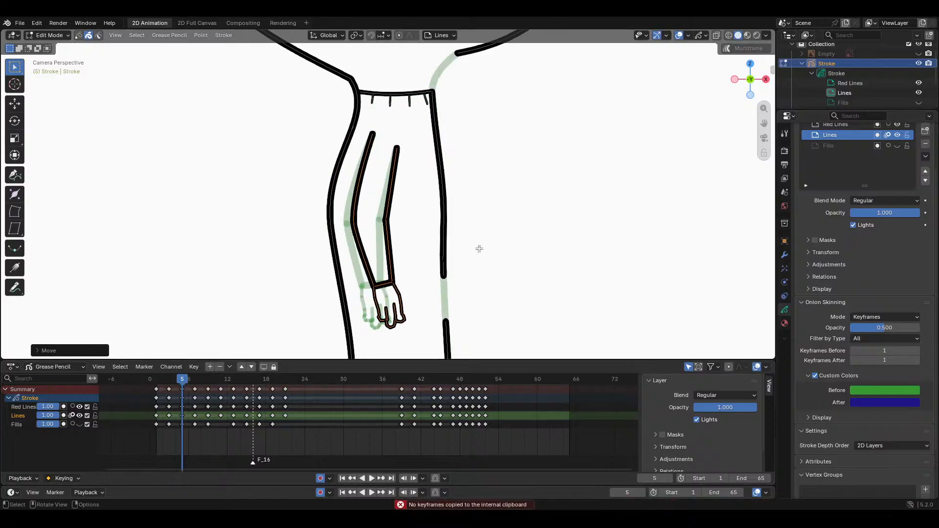
Step: Swing the frame 5 arm further forward with two small rotations, shifting it about 0.014 m and about 0.021 m
{"action": "key", "text": "r"}
{"action": "left_click", "coordinate": [527, 238]}
{"action": "key", "text": "g"}
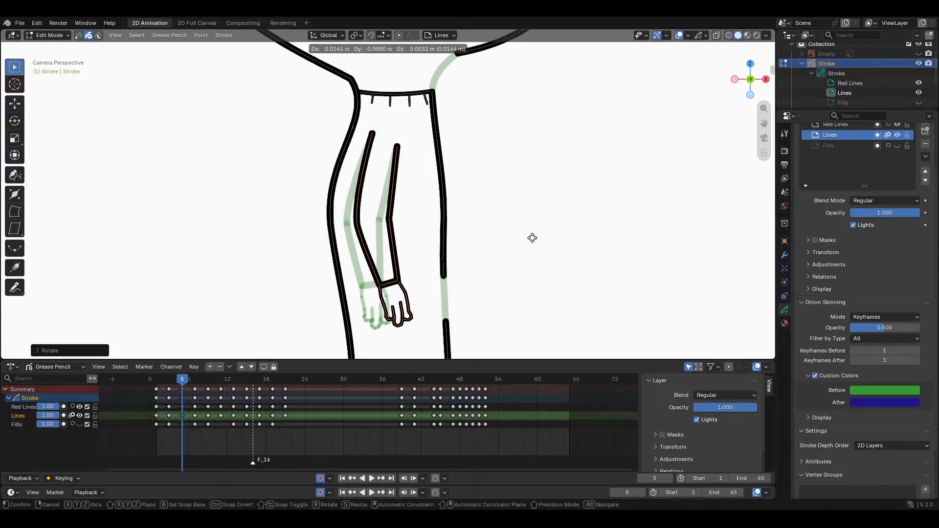
{"action": "left_click", "coordinate": [532, 238]}
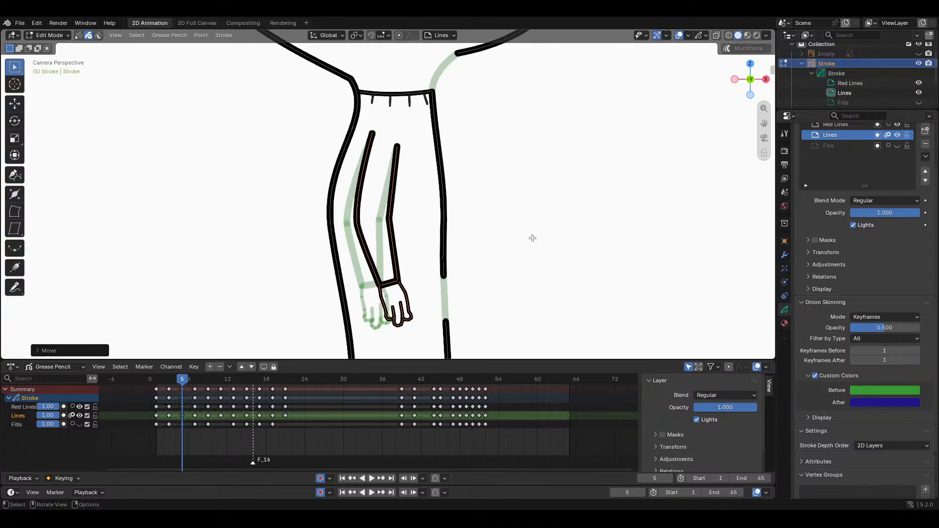
{"action": "key", "text": "r"}
{"action": "left_click", "coordinate": [560, 209]}
{"action": "key", "text": "g"}
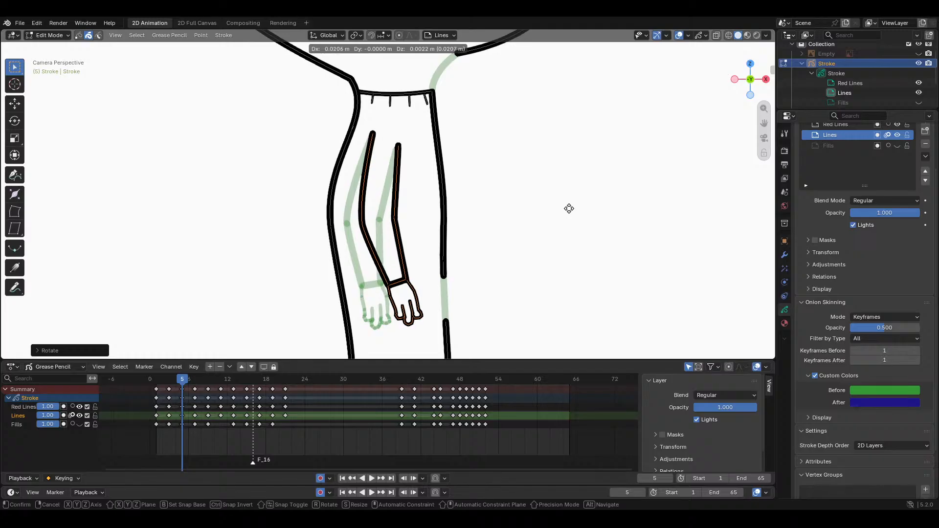
{"action": "left_click", "coordinate": [569, 209]}
Step: Scrub the opening frames to preview the arm swing up to frame 5 on the whole character
{"action": "scroll", "coordinate": [558, 198], "scroll_direction": "up", "scroll_amount": 2}
{"action": "scroll", "coordinate": [557, 198], "scroll_direction": "down", "scroll_amount": 2}
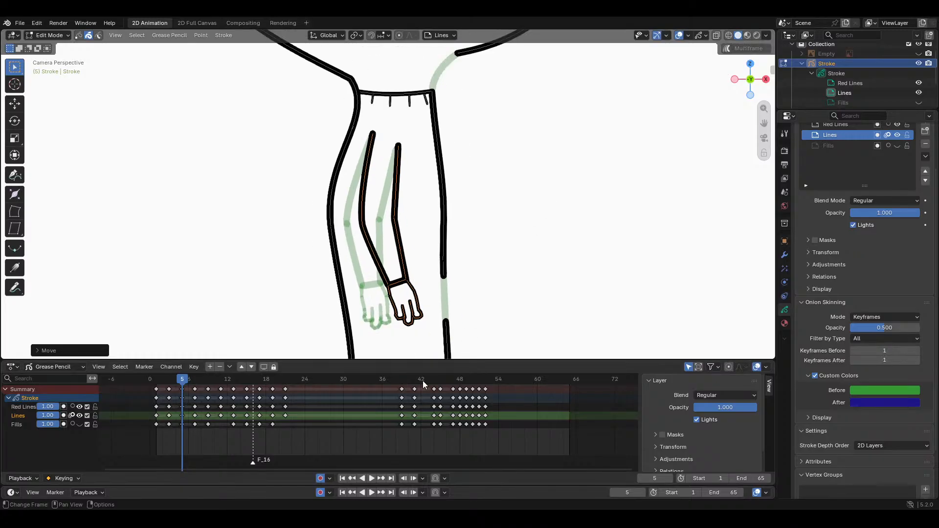
{"action": "mouse_move", "coordinate": [201, 374]}
{"action": "left_mouse_down"}
{"action": "mouse_move", "coordinate": [158, 377]}
{"action": "mouse_move", "coordinate": [181, 375]}
{"action": "left_mouse_up"}
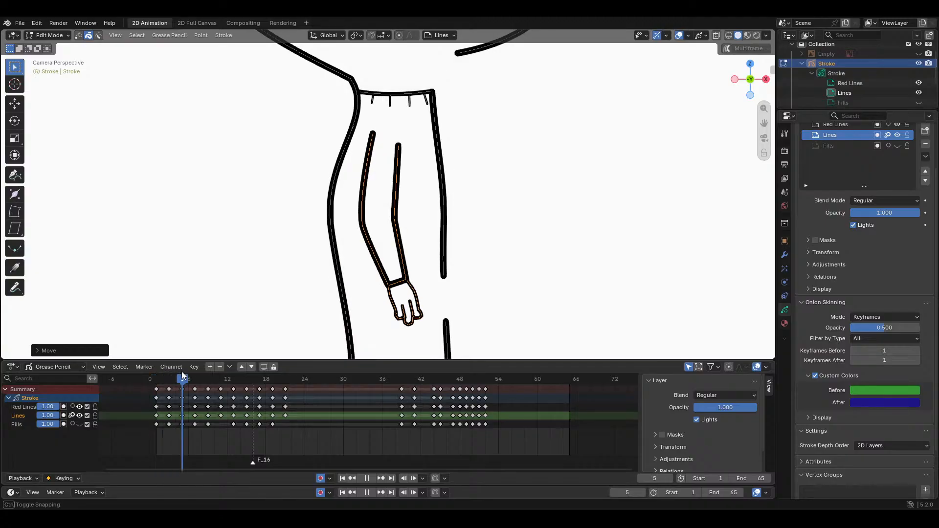
{"action": "scroll", "coordinate": [569, 222], "scroll_direction": "down", "scroll_amount": 5}
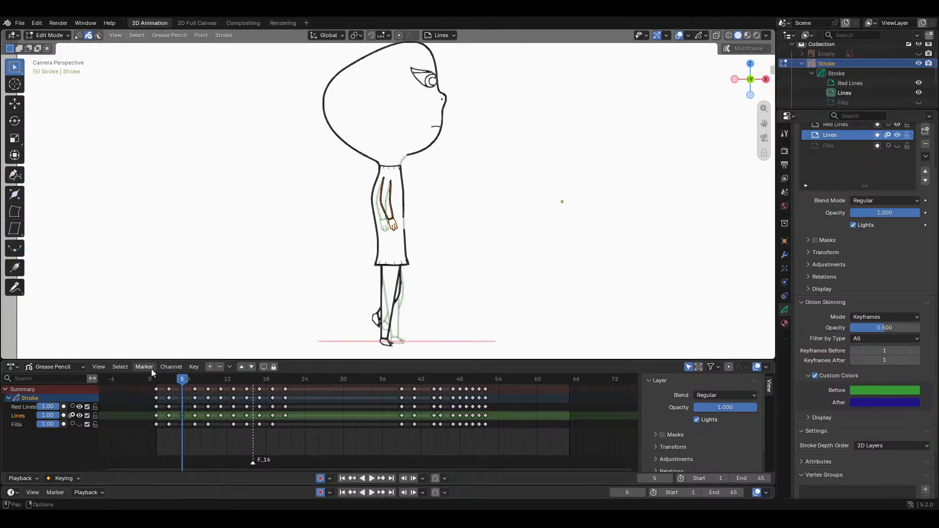
Step: Paste the copied arm onto frame 7, rotate it and move it forward about 0.065 m to the onion-skinned shoulder
{"action": "mouse_move", "coordinate": [174, 381]}
{"action": "left_mouse_down"}
{"action": "mouse_move", "coordinate": [159, 379]}
{"action": "mouse_move", "coordinate": [194, 375]}
{"action": "left_mouse_up"}
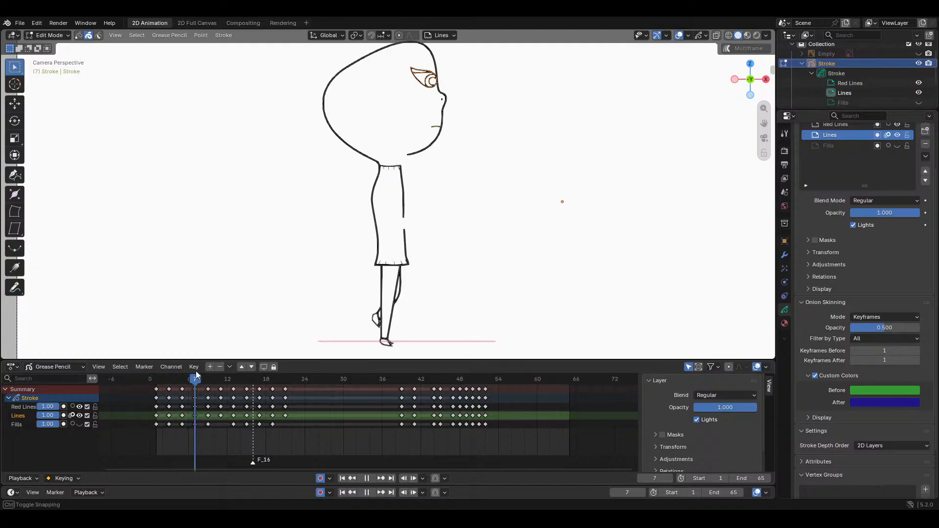
{"action": "scroll", "coordinate": [421, 230], "scroll_direction": "up", "scroll_amount": 8}
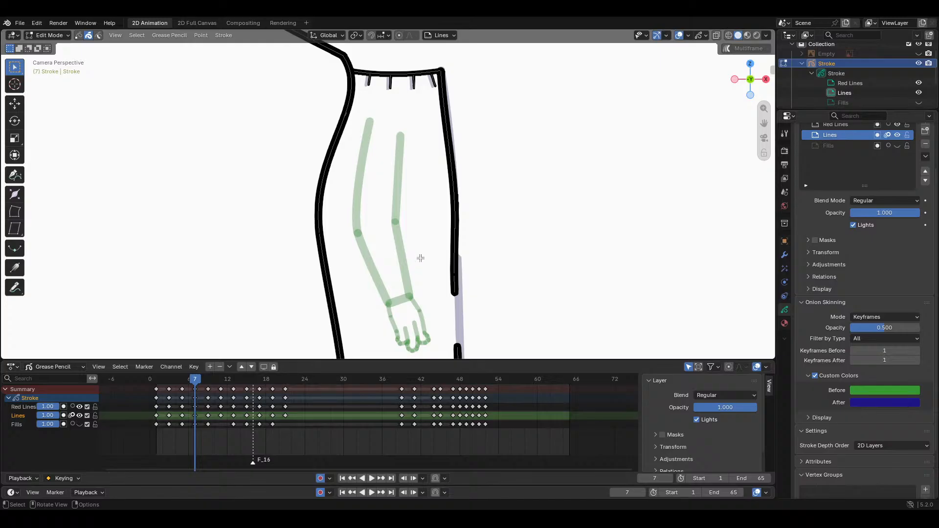
{"action": "key", "text": "ctrl+v"}
{"action": "key", "text": "r"}
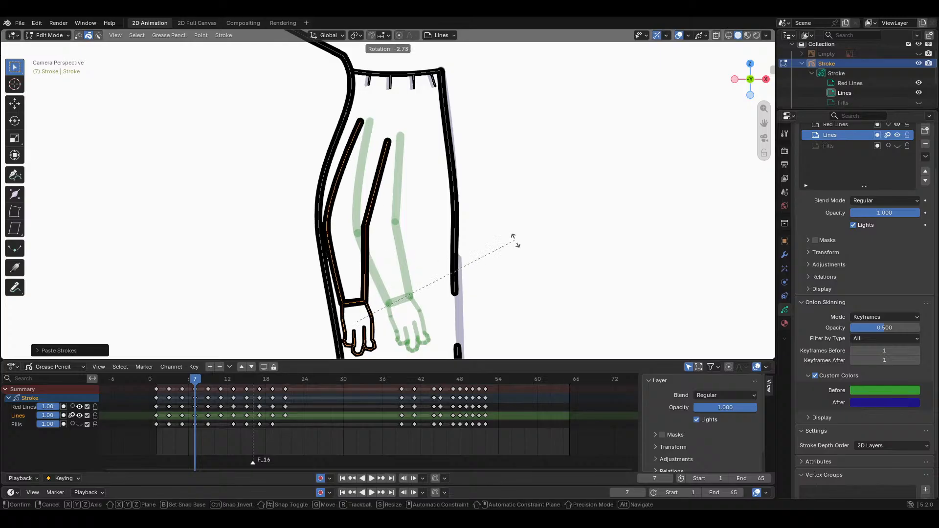
{"action": "left_click", "coordinate": [515, 211]}
{"action": "key", "text": "g"}
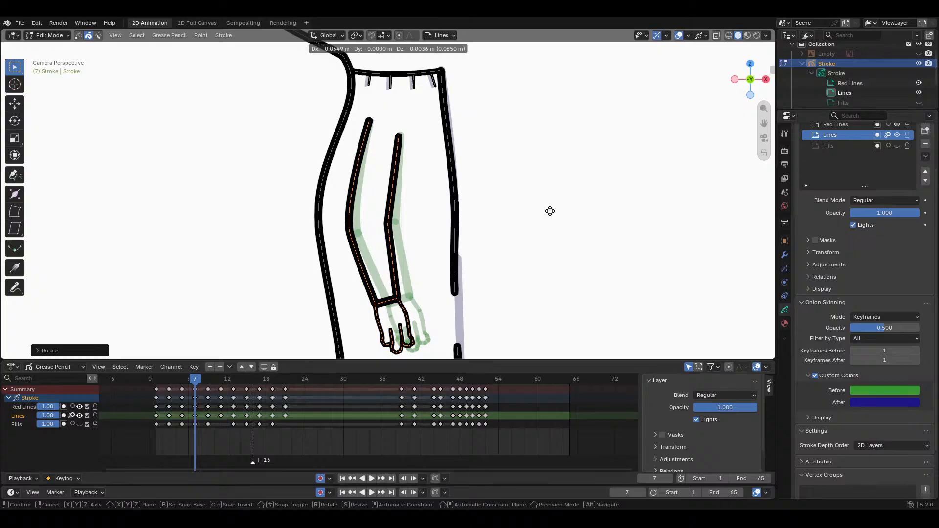
{"action": "left_click", "coordinate": [551, 210]}
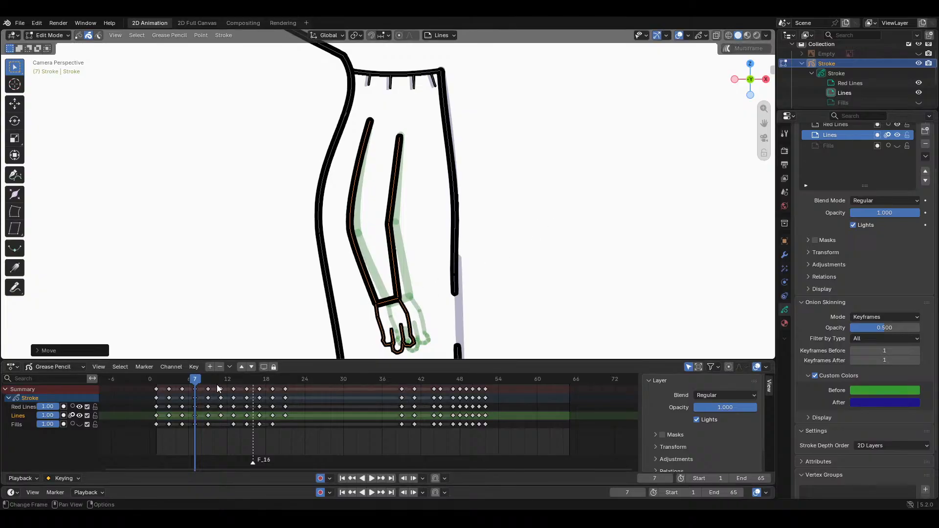
{"action": "mouse_move", "coordinate": [195, 379]}
{"action": "left_mouse_down"}
{"action": "mouse_move", "coordinate": [149, 376]}
{"action": "mouse_move", "coordinate": [202, 371]}
{"action": "mouse_move", "coordinate": [148, 374]}
{"action": "mouse_move", "coordinate": [196, 378]}
{"action": "left_mouse_up"}
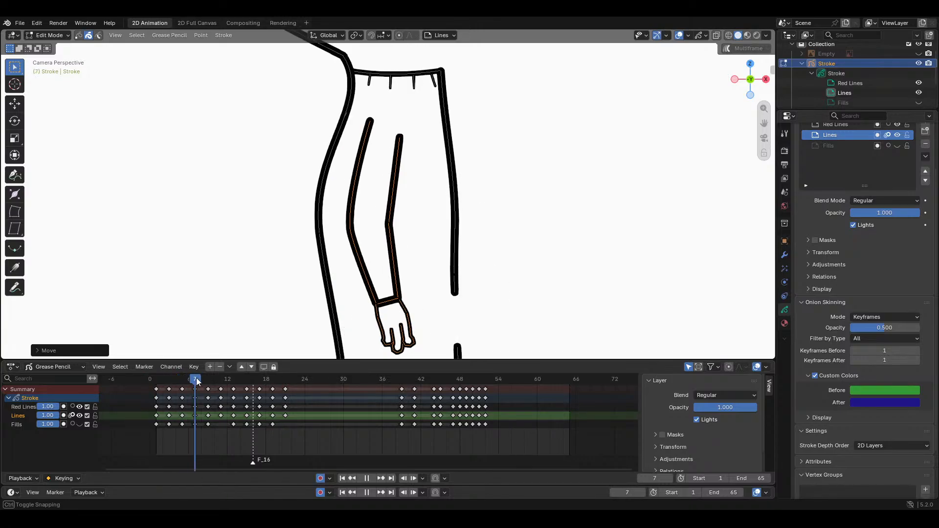
Step: Rotate the frame 7 arm slightly more, shift it forward about 0.009 m and preview the swing
{"action": "key", "text": "r"}
{"action": "left_click", "coordinate": [582, 227]}
{"action": "key", "text": "g"}
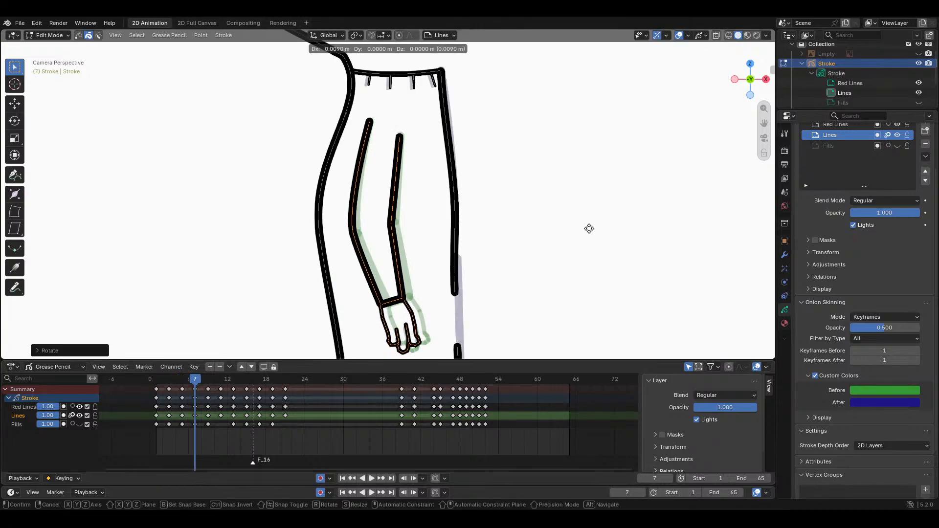
{"action": "left_click", "coordinate": [589, 229]}
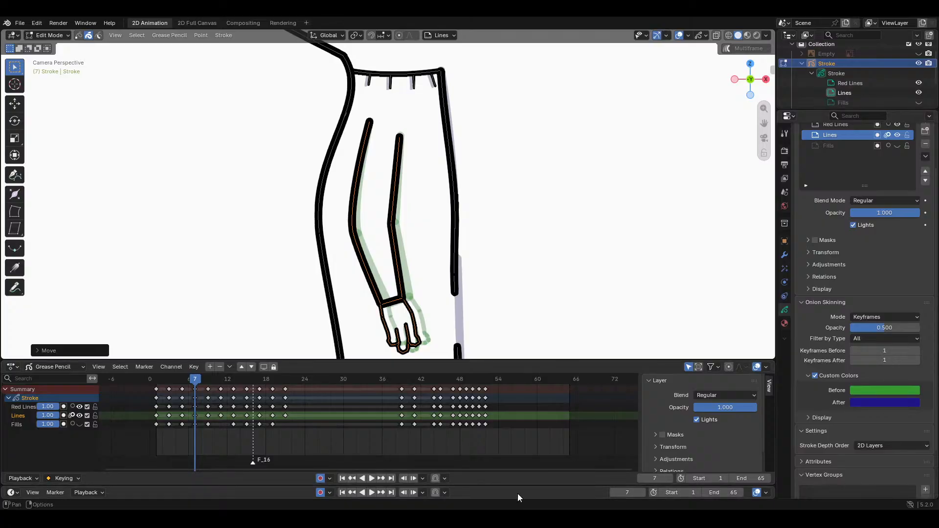
{"action": "mouse_move", "coordinate": [192, 377]}
{"action": "left_mouse_down"}
{"action": "mouse_move", "coordinate": [208, 377]}
{"action": "mouse_move", "coordinate": [132, 377]}
{"action": "mouse_move", "coordinate": [194, 372]}
{"action": "left_mouse_up"}
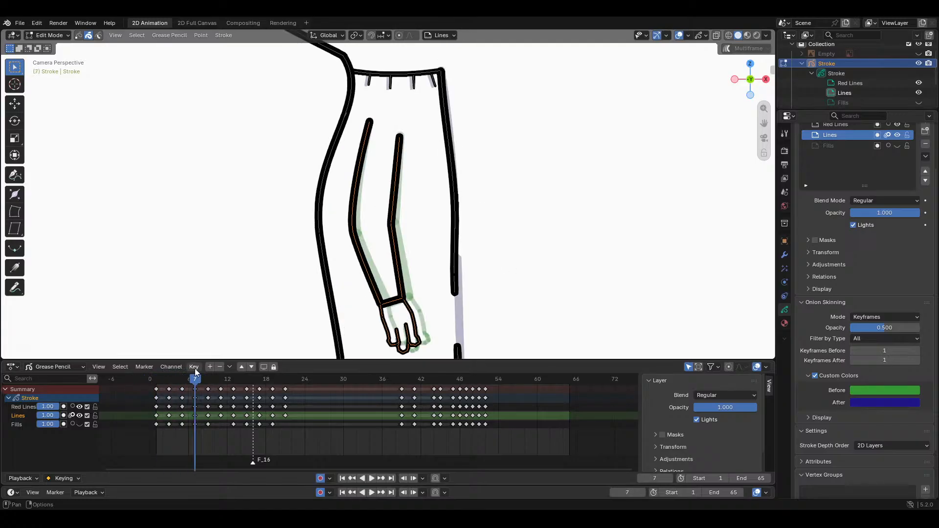
{"action": "scroll", "coordinate": [537, 198], "scroll_direction": "down", "scroll_amount": 2}
{"action": "middle_click_drag", "start_coordinate": [303, 241], "coordinate": [302, 237], "text": "shift"}
{"action": "scroll", "coordinate": [301, 236], "scroll_direction": "up", "scroll_amount": 1}
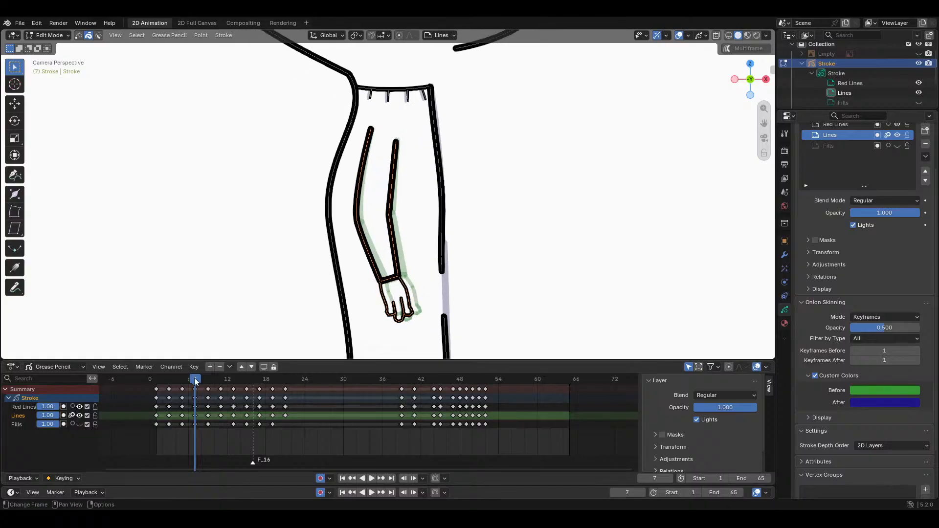
Step: Fine-tune the frame 7 arm with a tiny move, a rotation of about -1.1° and a forward shift of about 0.007 m
{"action": "mouse_move", "coordinate": [195, 378]}
{"action": "left_mouse_down"}
{"action": "mouse_move", "coordinate": [158, 373]}
{"action": "mouse_move", "coordinate": [197, 377]}
{"action": "left_mouse_up"}
{"action": "scroll", "coordinate": [448, 121], "scroll_direction": "up", "scroll_amount": 4}
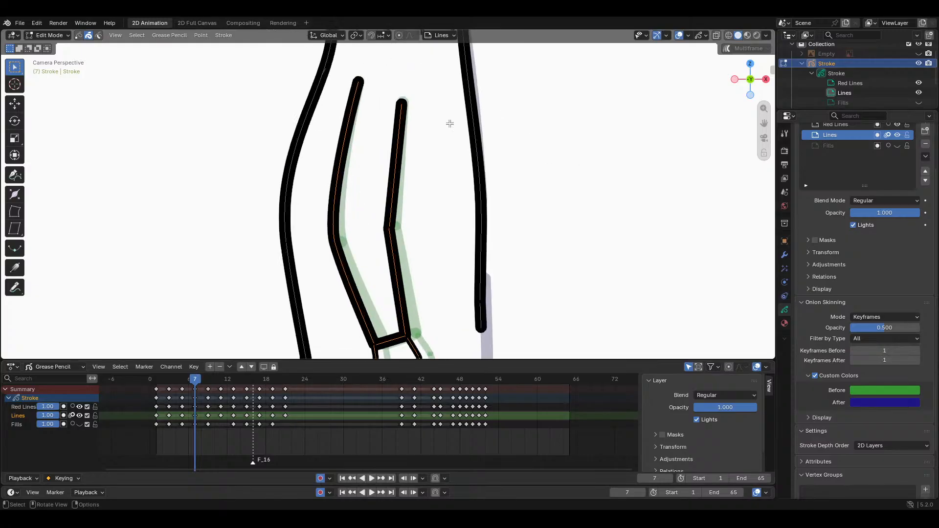
{"action": "key", "text": "g"}
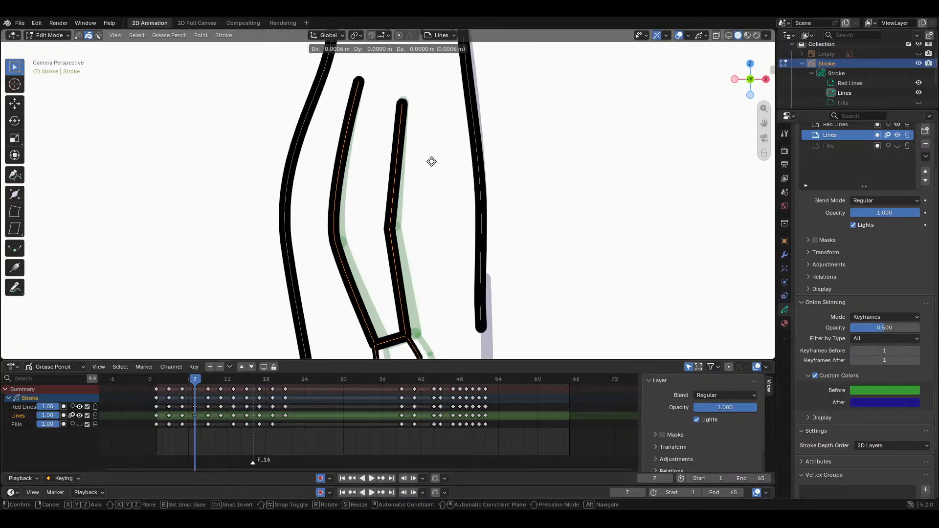
{"action": "left_click", "coordinate": [430, 160]}
{"action": "scroll", "coordinate": [433, 160], "scroll_direction": "down", "scroll_amount": 3}
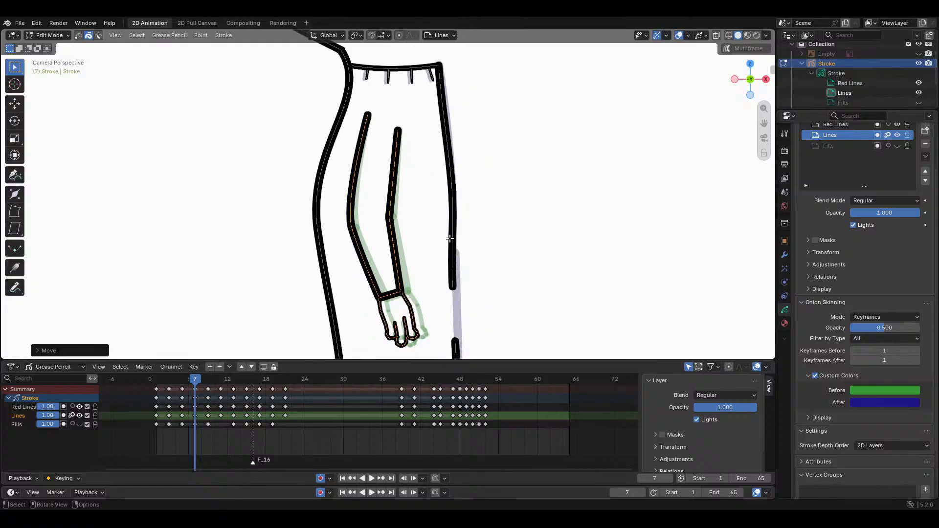
{"action": "key", "text": "r"}
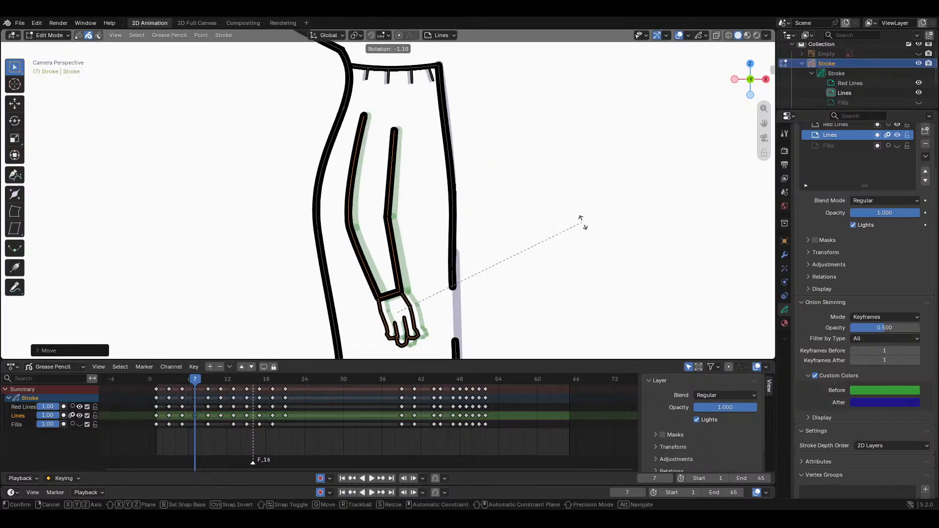
{"action": "left_click", "coordinate": [582, 221]}
{"action": "key", "text": "g"}
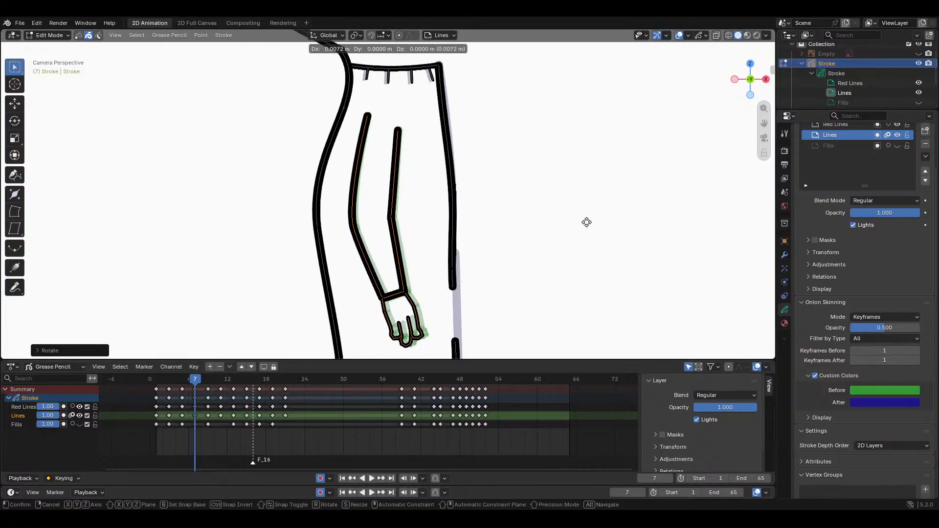
{"action": "left_click", "coordinate": [586, 221]}
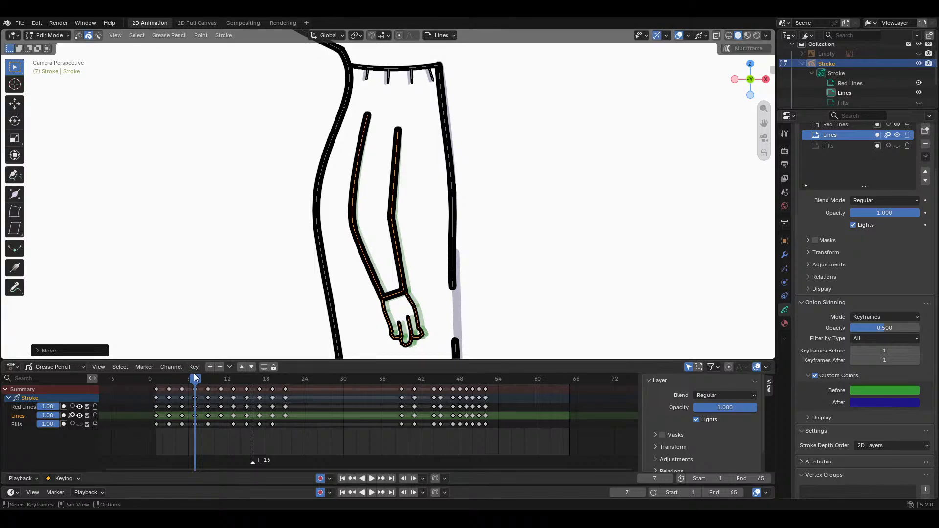
Step: Preview the arm swing up to frame 9, return to frame 7 and delete the arm strokes there
{"action": "mouse_move", "coordinate": [194, 377]}
{"action": "left_mouse_down"}
{"action": "mouse_move", "coordinate": [157, 378]}
{"action": "mouse_move", "coordinate": [206, 376]}
{"action": "mouse_move", "coordinate": [157, 380]}
{"action": "mouse_move", "coordinate": [200, 387]}
{"action": "left_mouse_up"}
{"action": "scroll", "coordinate": [533, 249], "scroll_direction": "down", "scroll_amount": 5}
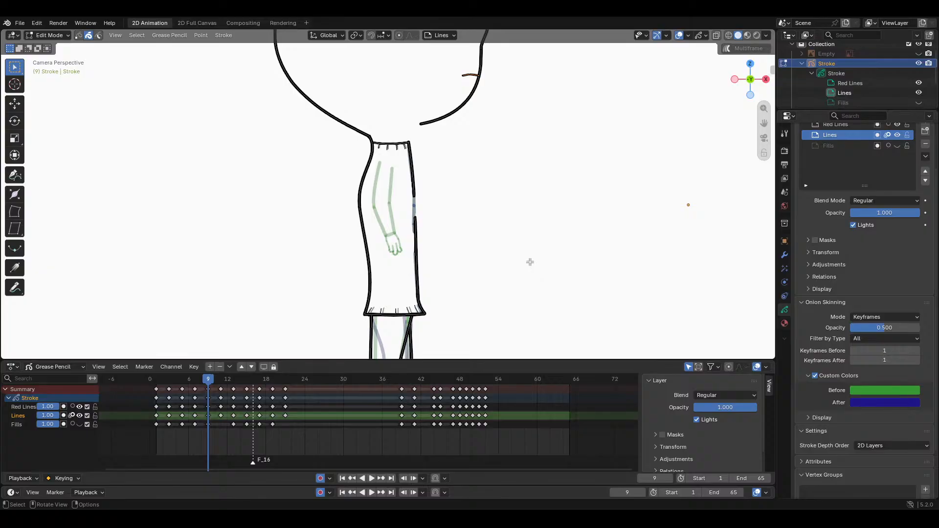
{"action": "scroll", "coordinate": [440, 200], "scroll_direction": "down", "scroll_amount": 3}
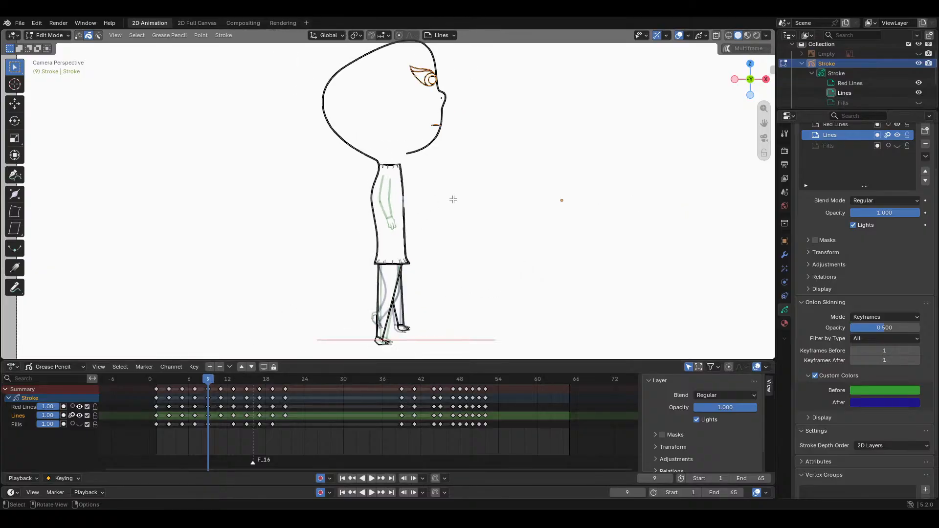
{"action": "scroll", "coordinate": [455, 198], "scroll_direction": "up", "scroll_amount": 6}
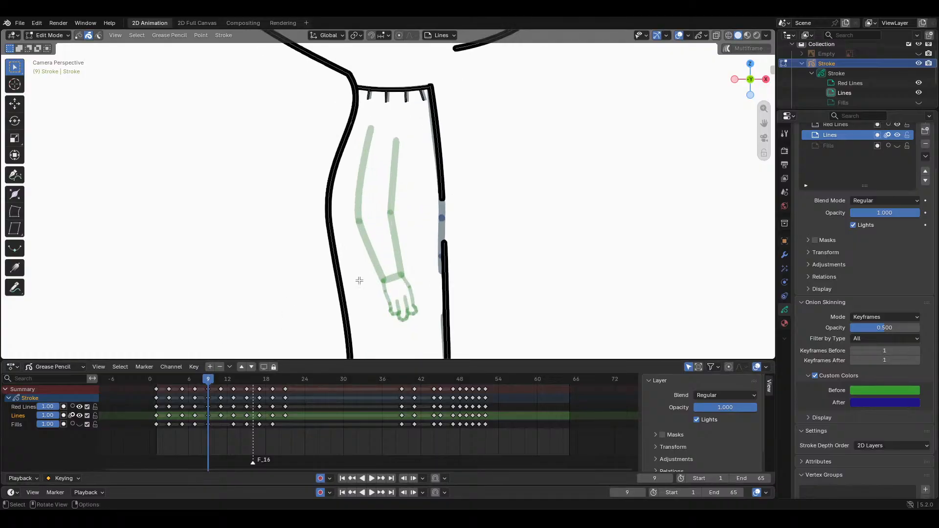
{"action": "scroll", "coordinate": [426, 277], "scroll_direction": "down", "scroll_amount": 5}
{"action": "left_click_drag", "start_coordinate": [218, 377], "coordinate": [194, 368]}
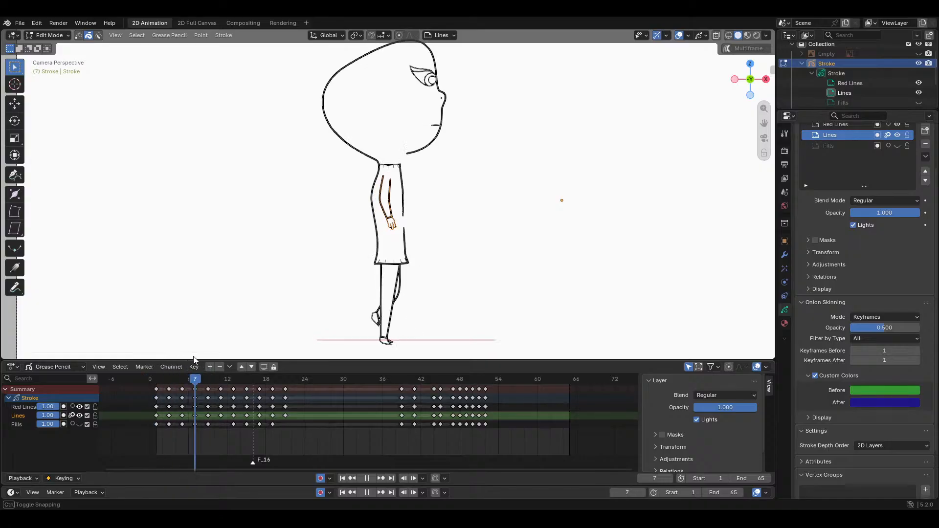
{"action": "key", "text": "x"}
{"action": "left_click", "coordinate": [417, 210]}
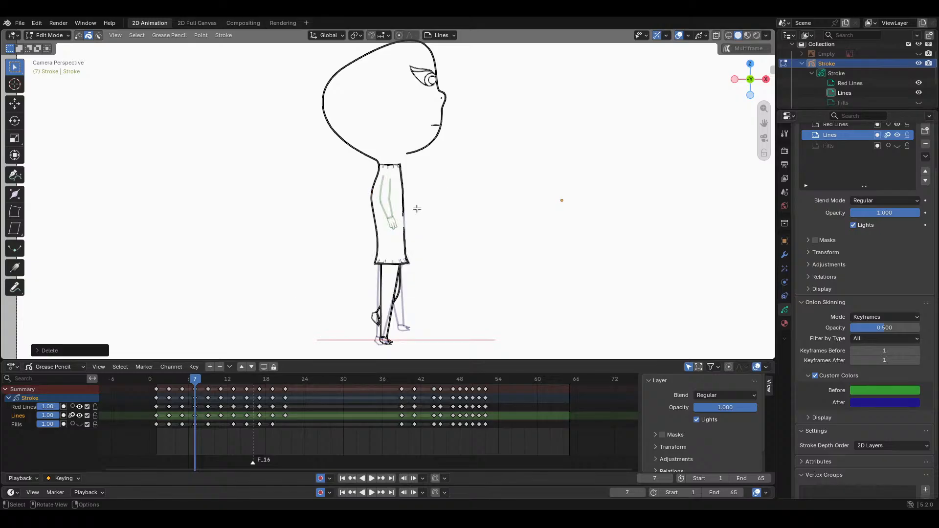
Step: Lock the Red Lines layer and delete the strokes of the planted leg and its foot on frame 5
{"action": "mouse_move", "coordinate": [195, 382]}
{"action": "left_mouse_down"}
{"action": "mouse_move", "coordinate": [150, 380]}
{"action": "mouse_move", "coordinate": [244, 380]}
{"action": "mouse_move", "coordinate": [146, 376]}
{"action": "mouse_move", "coordinate": [265, 377]}
{"action": "mouse_move", "coordinate": [156, 377]}
{"action": "left_mouse_up"}
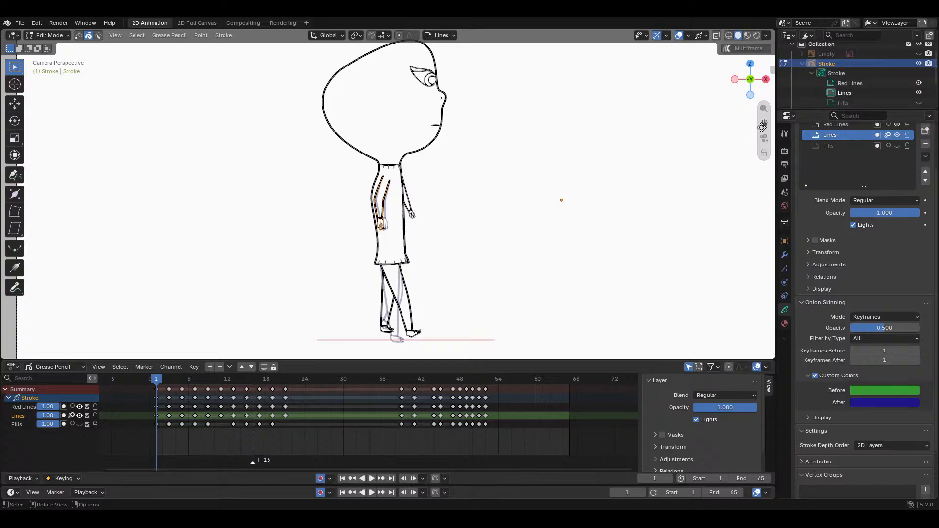
{"action": "left_click_drag", "start_coordinate": [764, 123], "coordinate": [751, 7]}
{"action": "scroll", "coordinate": [629, 237], "scroll_direction": "up", "scroll_amount": 5}
{"action": "left_click_drag", "start_coordinate": [764, 122], "coordinate": [757, 160]}
{"action": "left_click_drag", "start_coordinate": [161, 377], "coordinate": [182, 394]}
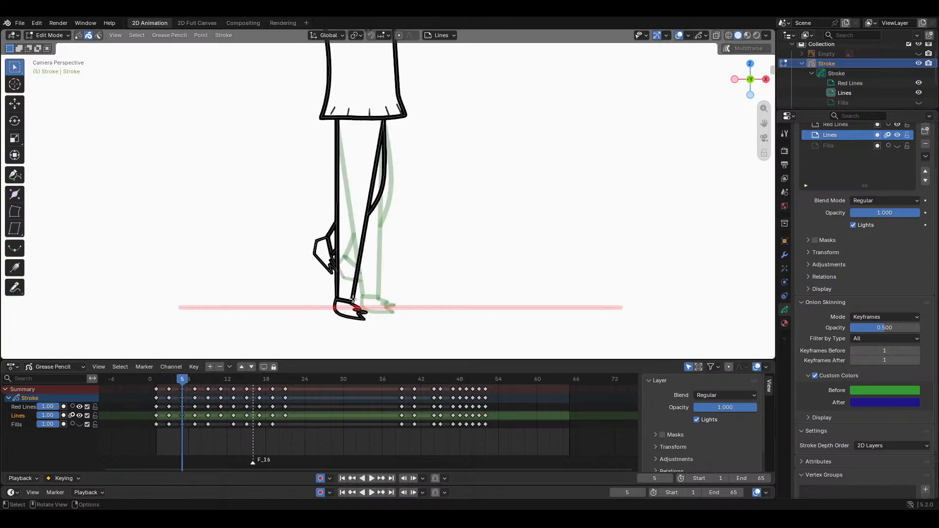
{"action": "key", "text": "Tab"}
{"action": "key", "text": "Tab"}
{"action": "left_click_drag", "start_coordinate": [320, 282], "coordinate": [383, 313]}
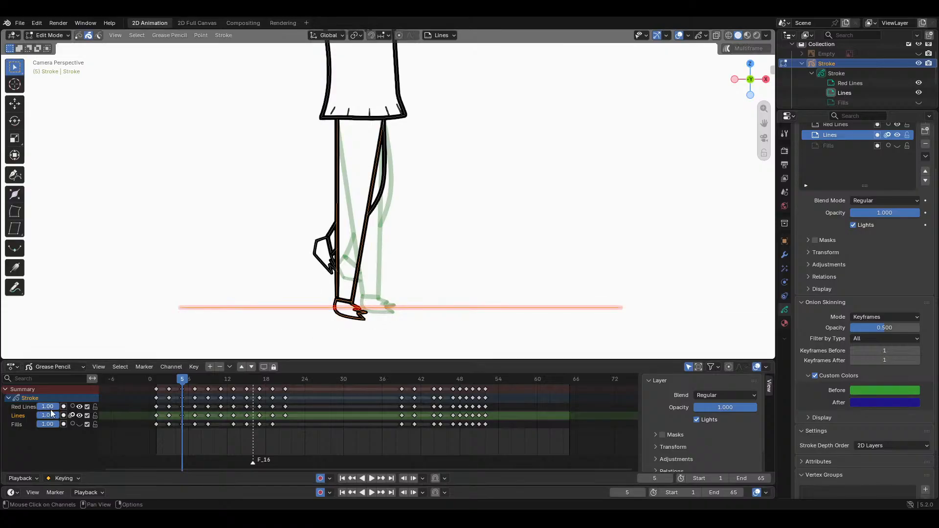
{"action": "left_click", "coordinate": [95, 407]}
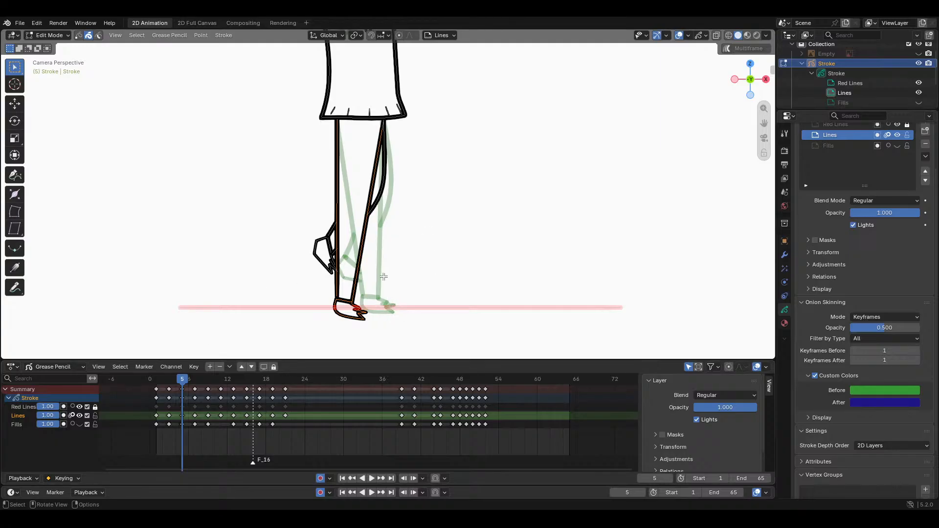
{"action": "key", "text": "Delete"}
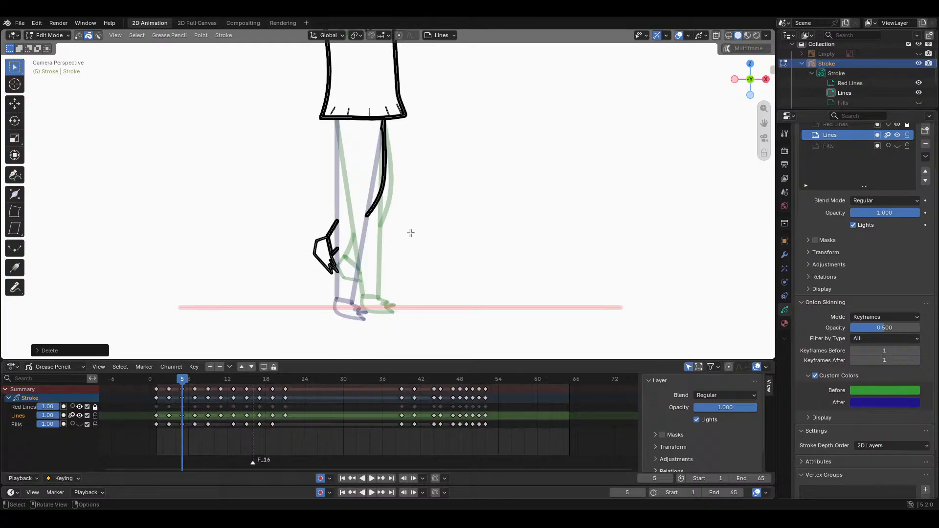
Step: Paste the copied leg onto frame 5 and move it up about 0.05 m so the foot rests on the red ground line
{"action": "scroll", "coordinate": [409, 233], "scroll_direction": "up", "scroll_amount": 1}
{"action": "left_click_drag", "start_coordinate": [759, 122], "coordinate": [665, 113]}
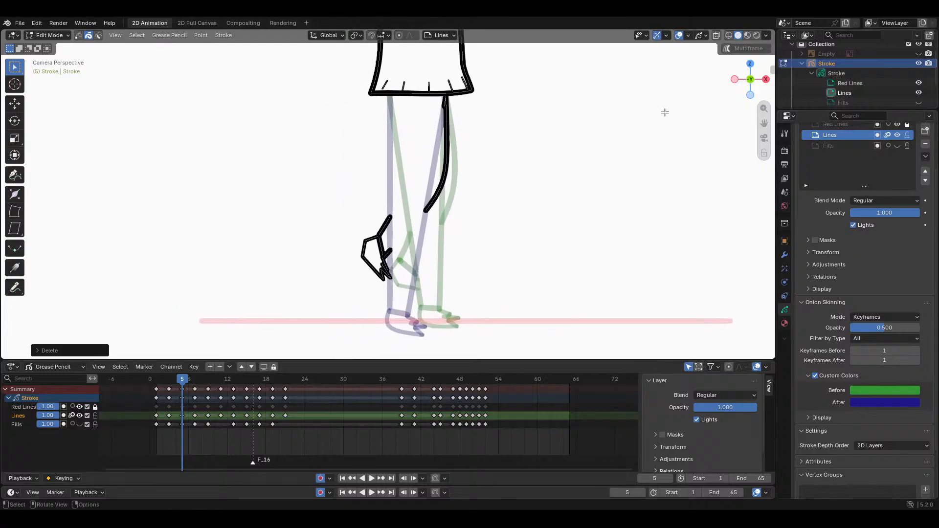
{"action": "key", "text": "Delete"}
{"action": "mouse_move", "coordinate": [181, 379]}
{"action": "left_mouse_down"}
{"action": "mouse_move", "coordinate": [165, 380]}
{"action": "mouse_move", "coordinate": [182, 379]}
{"action": "left_mouse_up"}
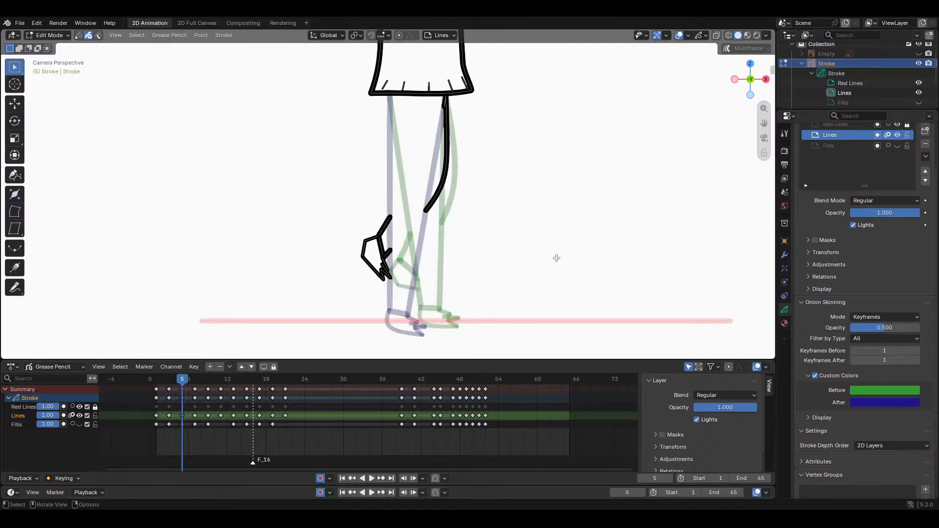
{"action": "key", "text": "ctrl+v"}
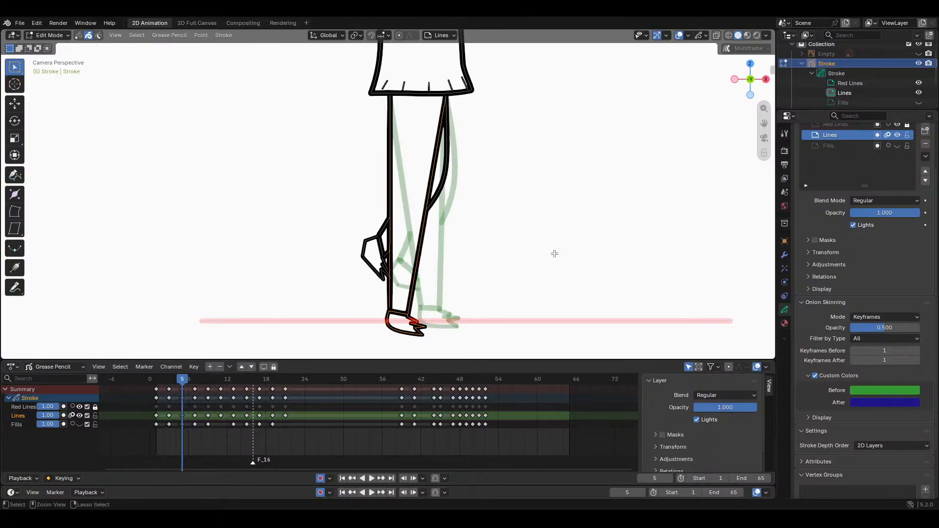
{"action": "key", "text": "g"}
{"action": "right_click", "coordinate": [442, 329]}
{"action": "key", "text": "g"}
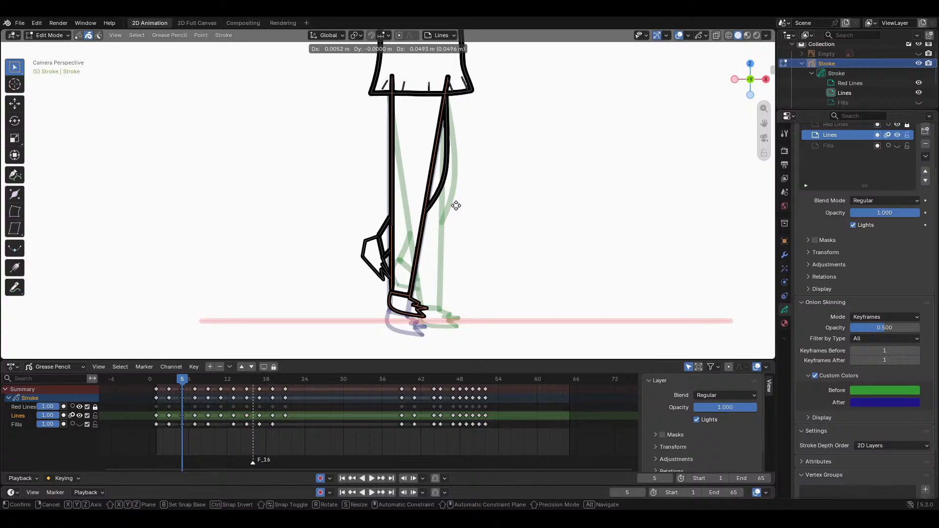
{"action": "left_click", "coordinate": [456, 207]}
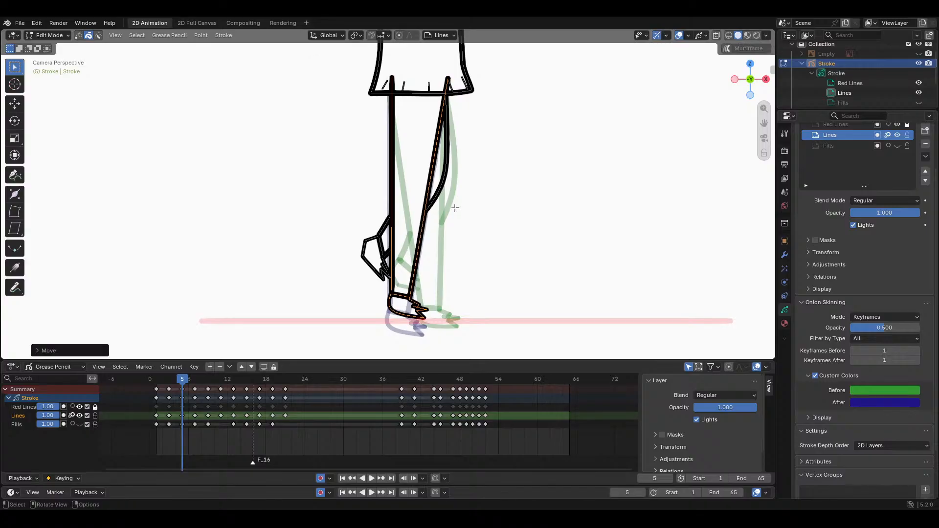
Step: On frame 3, raise the planted leg along Z onto the ground line and lower it back by about 0.007 m
{"action": "mouse_move", "coordinate": [187, 375]}
{"action": "left_mouse_down"}
{"action": "mouse_move", "coordinate": [156, 380]}
{"action": "mouse_move", "coordinate": [182, 380]}
{"action": "mouse_move", "coordinate": [171, 381]}
{"action": "left_mouse_up"}
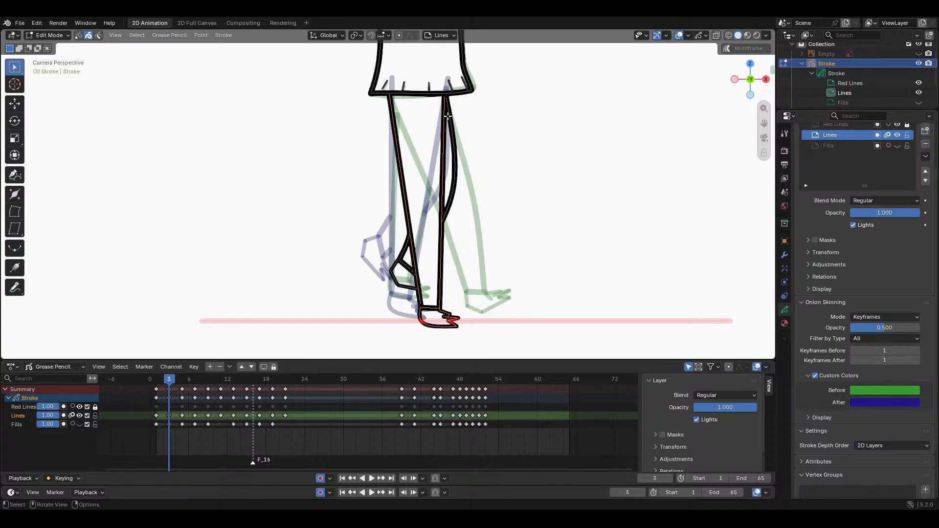
{"action": "key", "text": "g"}
{"action": "key", "text": "z"}
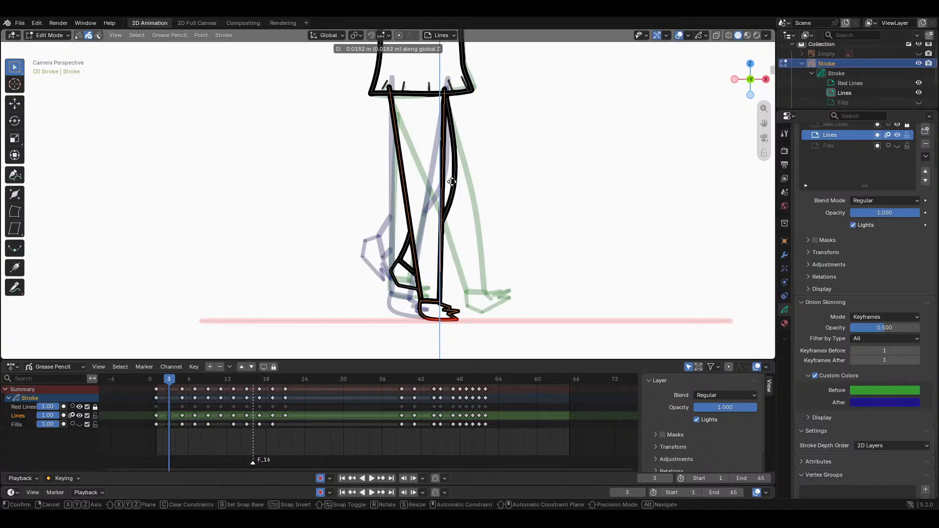
{"action": "left_click", "coordinate": [452, 177]}
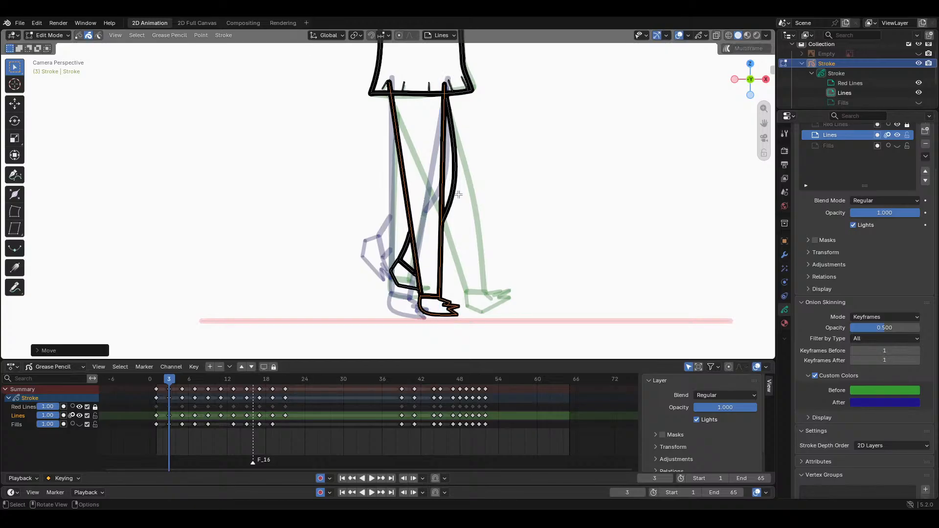
{"action": "key", "text": "g"}
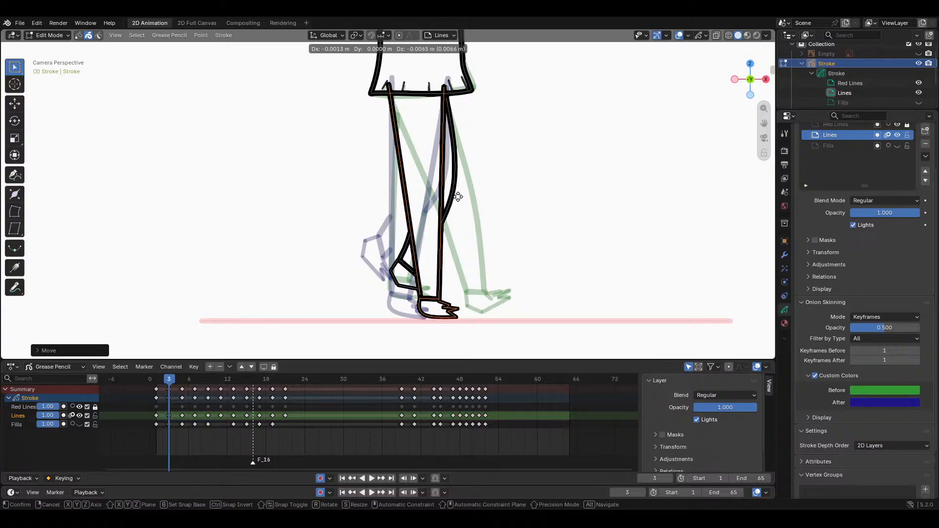
{"action": "left_click", "coordinate": [457, 195]}
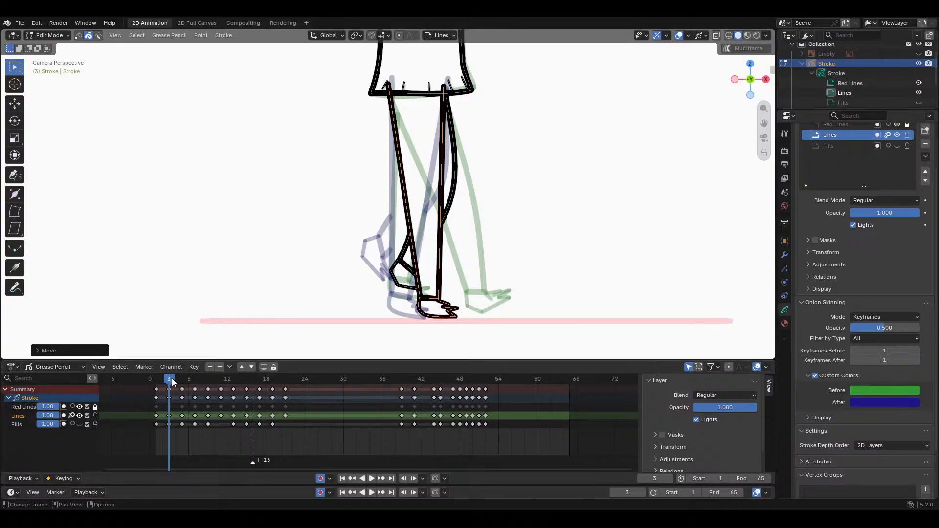
Step: Select the planted leg and foot on frame 7 and move them up to match the onion-skinned frame 5 leg
{"action": "mouse_move", "coordinate": [172, 377]}
{"action": "left_mouse_down"}
{"action": "mouse_move", "coordinate": [151, 378]}
{"action": "mouse_move", "coordinate": [198, 379]}
{"action": "left_mouse_up"}
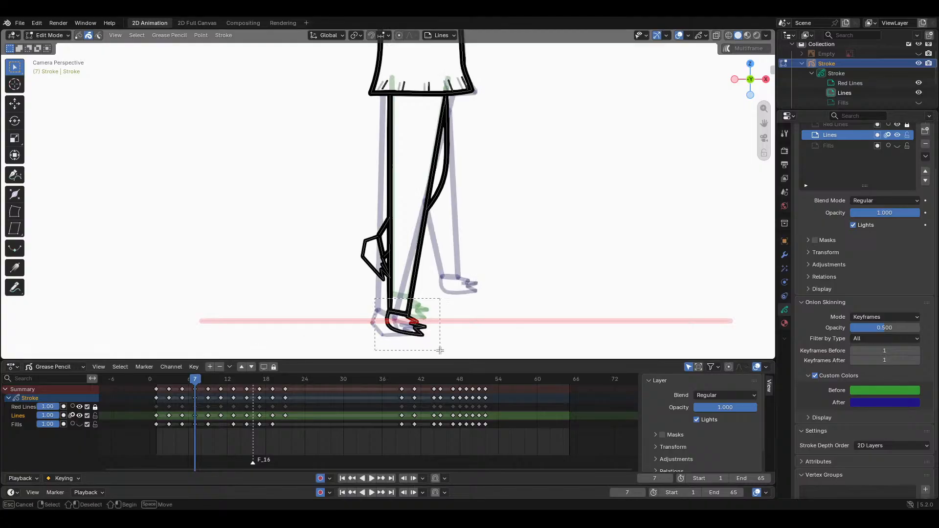
{"action": "left_click", "coordinate": [441, 106], "text": "shift"}
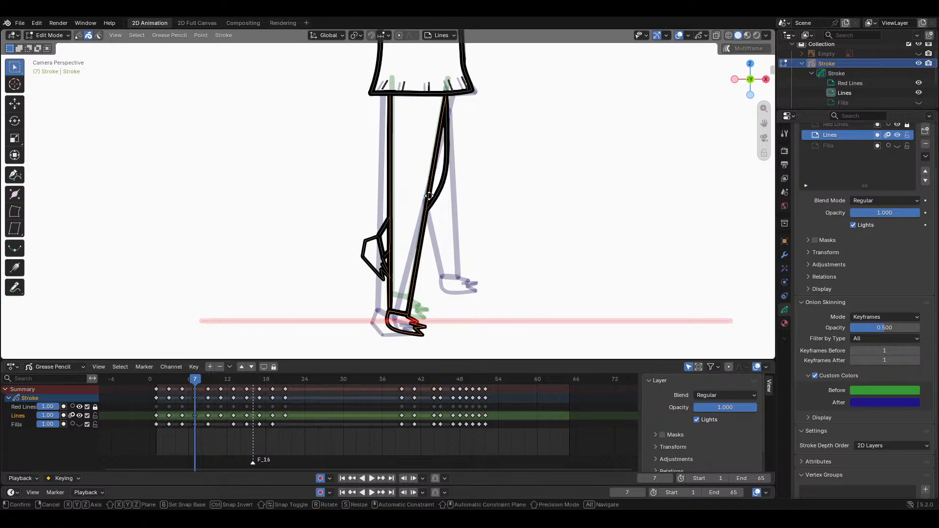
{"action": "key", "text": "g"}
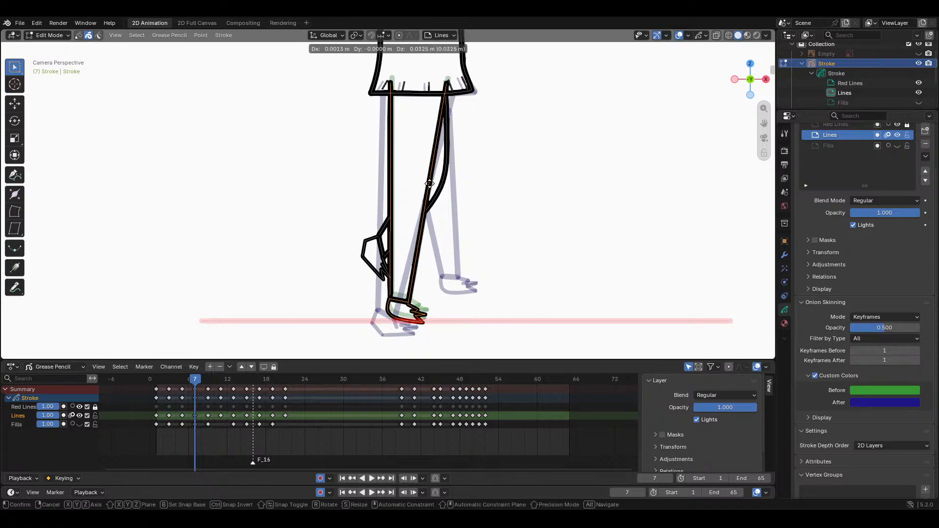
{"action": "left_click_drag", "start_coordinate": [430, 180], "coordinate": [430, 178]}
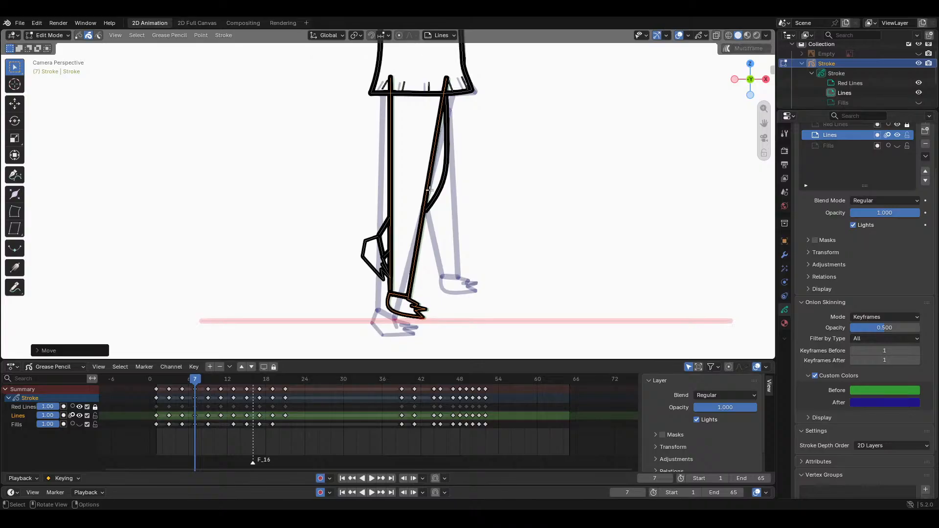
Step: Delete the planted leg and foot strokes from frame 7
{"action": "mouse_move", "coordinate": [198, 380]}
{"action": "left_mouse_down"}
{"action": "mouse_move", "coordinate": [178, 378]}
{"action": "mouse_move", "coordinate": [215, 382]}
{"action": "mouse_move", "coordinate": [184, 377]}
{"action": "mouse_move", "coordinate": [195, 377]}
{"action": "left_mouse_up"}
{"action": "scroll", "coordinate": [444, 258], "scroll_direction": "up", "scroll_amount": 2}
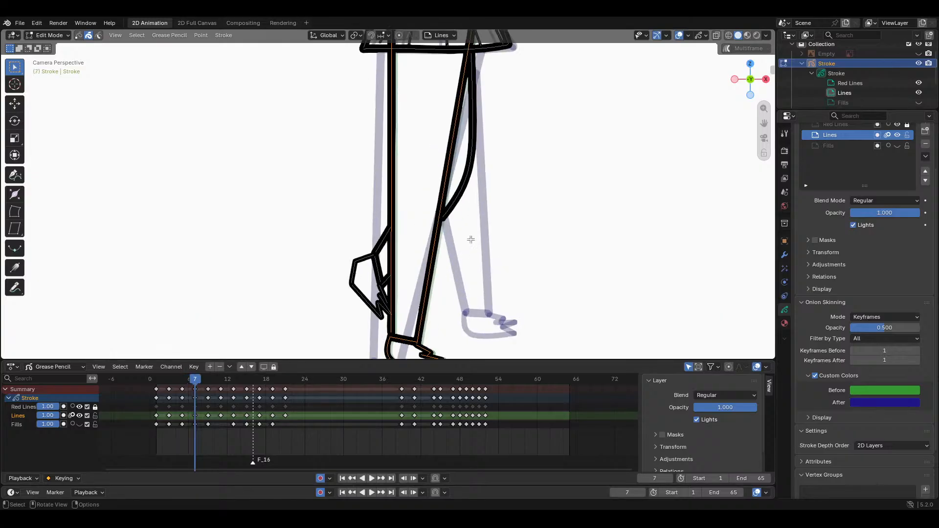
{"action": "left_click_drag", "start_coordinate": [764, 123], "coordinate": [754, 69]}
{"action": "scroll", "coordinate": [489, 245], "scroll_direction": "down", "scroll_amount": 4}
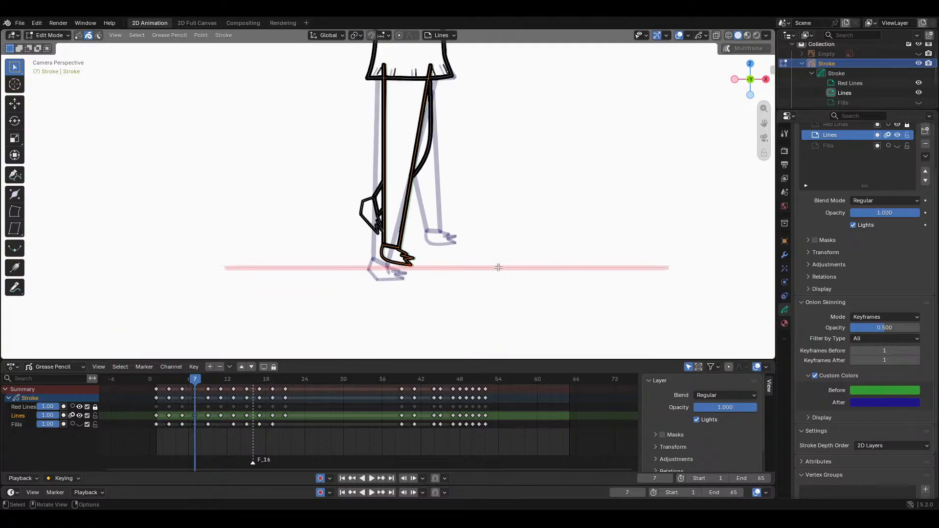
{"action": "key", "text": "Delete"}
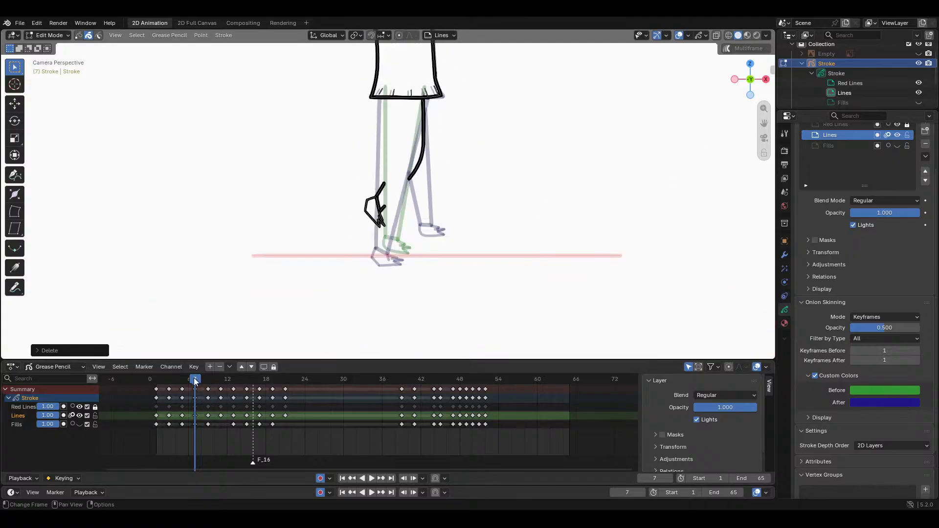
Step: On frame 9, move the planted leg and foot up along Z so the foot rests on the red ground line
{"action": "mouse_move", "coordinate": [199, 381]}
{"action": "left_mouse_down"}
{"action": "mouse_move", "coordinate": [206, 383]}
{"action": "mouse_move", "coordinate": [150, 383]}
{"action": "mouse_move", "coordinate": [195, 382]}
{"action": "mouse_move", "coordinate": [209, 396]}
{"action": "left_mouse_up"}
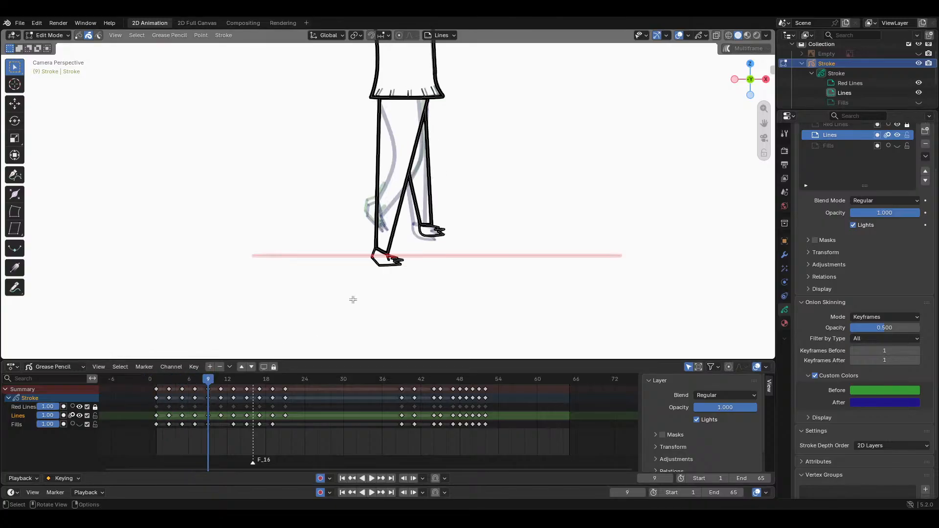
{"action": "scroll", "coordinate": [409, 284], "scroll_direction": "up", "scroll_amount": 3}
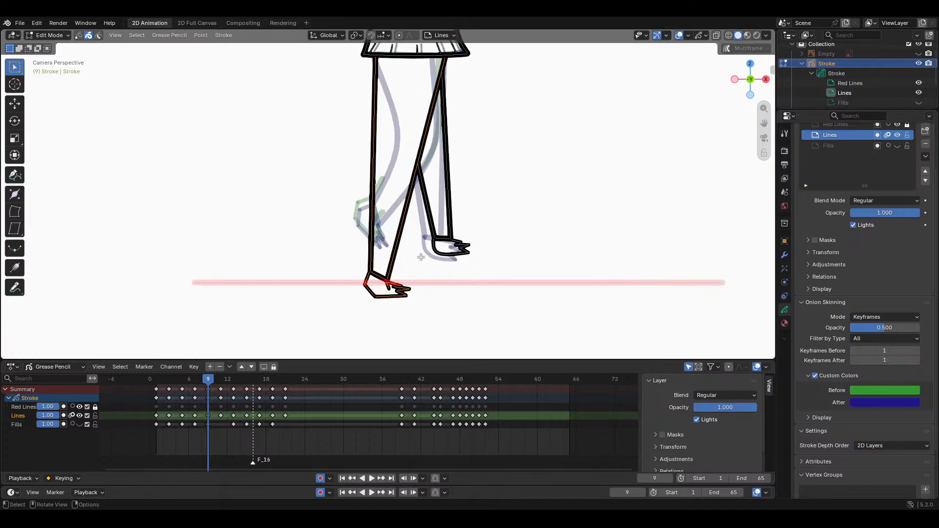
{"action": "scroll", "coordinate": [719, 146], "scroll_direction": "down", "scroll_amount": 1}
{"action": "scroll", "coordinate": [418, 234], "scroll_direction": "down", "scroll_amount": 1}
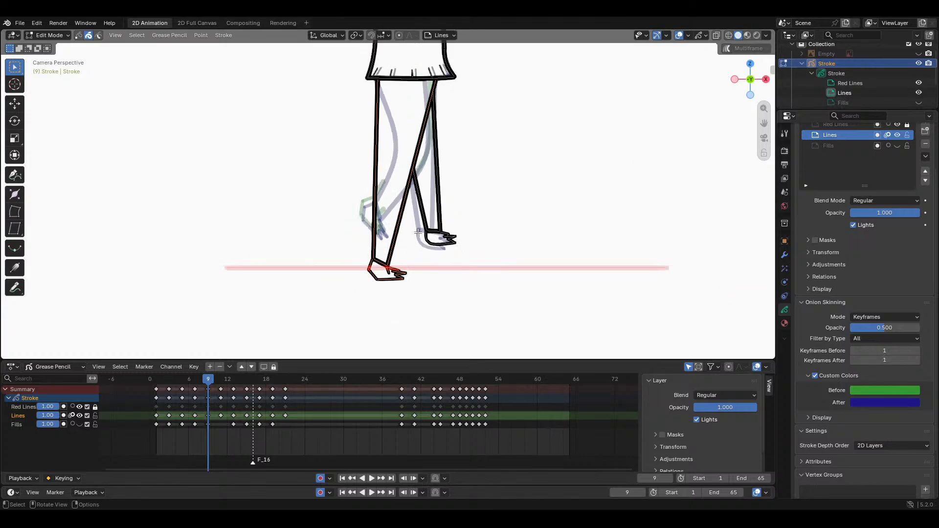
{"action": "key", "text": "g"}
{"action": "key", "text": "z"}
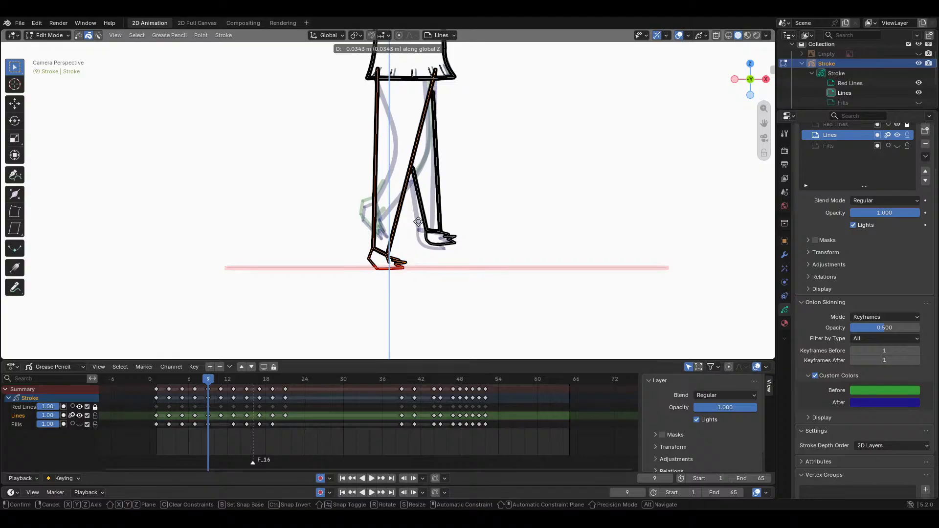
{"action": "left_click", "coordinate": [418, 218]}
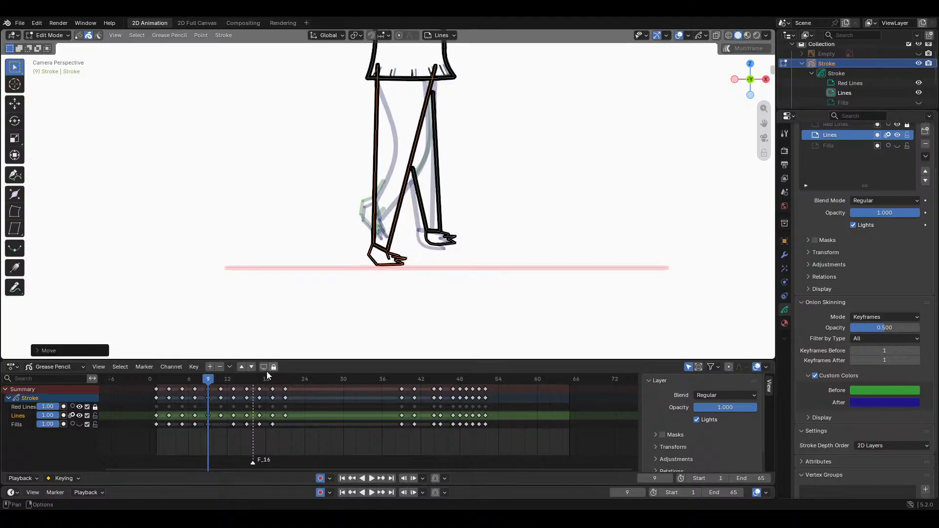
Step: Compare the legs with their onion-skinned neighbours on frame 7 and step back through the walk to frame 1
{"action": "mouse_move", "coordinate": [204, 377]}
{"action": "left_mouse_down"}
{"action": "mouse_move", "coordinate": [142, 372]}
{"action": "mouse_move", "coordinate": [212, 378]}
{"action": "mouse_move", "coordinate": [196, 382]}
{"action": "left_mouse_up"}
{"action": "scroll", "coordinate": [562, 215], "scroll_direction": "up", "scroll_amount": 2}
{"action": "left_click_drag", "start_coordinate": [763, 125], "coordinate": [756, 138]}
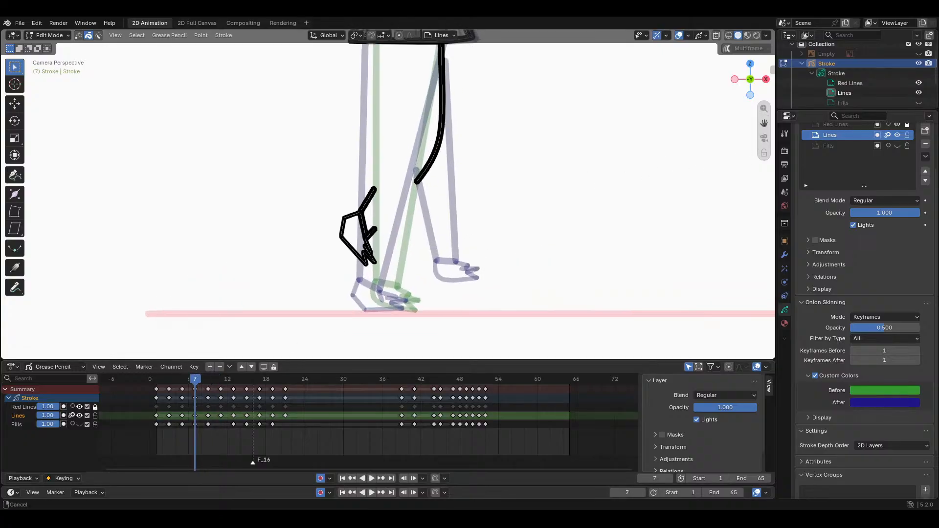
{"action": "middle_click_drag", "start_coordinate": [467, 188], "coordinate": [445, 210], "text": "shift"}
{"action": "scroll", "coordinate": [445, 210], "scroll_direction": "down", "scroll_amount": 1}
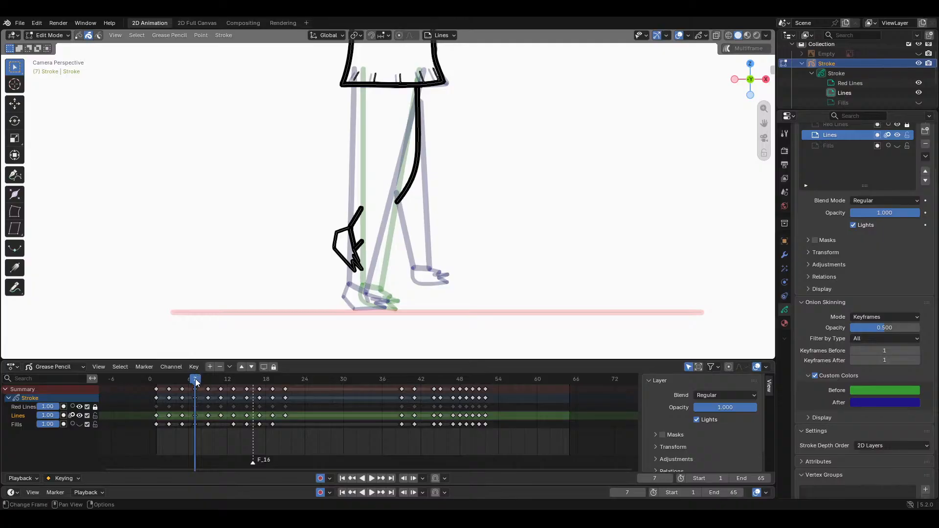
{"action": "left_click_drag", "start_coordinate": [195, 381], "coordinate": [193, 412]}
{"action": "scroll", "coordinate": [377, 269], "scroll_direction": "up", "scroll_amount": 2}
{"action": "scroll", "coordinate": [370, 254], "scroll_direction": "down", "scroll_amount": 4}
{"action": "mouse_move", "coordinate": [192, 379]}
{"action": "left_mouse_down"}
{"action": "mouse_move", "coordinate": [178, 381]}
{"action": "mouse_move", "coordinate": [195, 381]}
{"action": "mouse_move", "coordinate": [190, 396]}
{"action": "mouse_move", "coordinate": [209, 398]}
{"action": "mouse_move", "coordinate": [139, 391]}
{"action": "mouse_move", "coordinate": [208, 388]}
{"action": "mouse_move", "coordinate": [189, 401]}
{"action": "mouse_move", "coordinate": [220, 407]}
{"action": "mouse_move", "coordinate": [318, 406]}
{"action": "mouse_move", "coordinate": [130, 401]}
{"action": "mouse_move", "coordinate": [286, 397]}
{"action": "mouse_move", "coordinate": [157, 398]}
{"action": "left_mouse_up"}
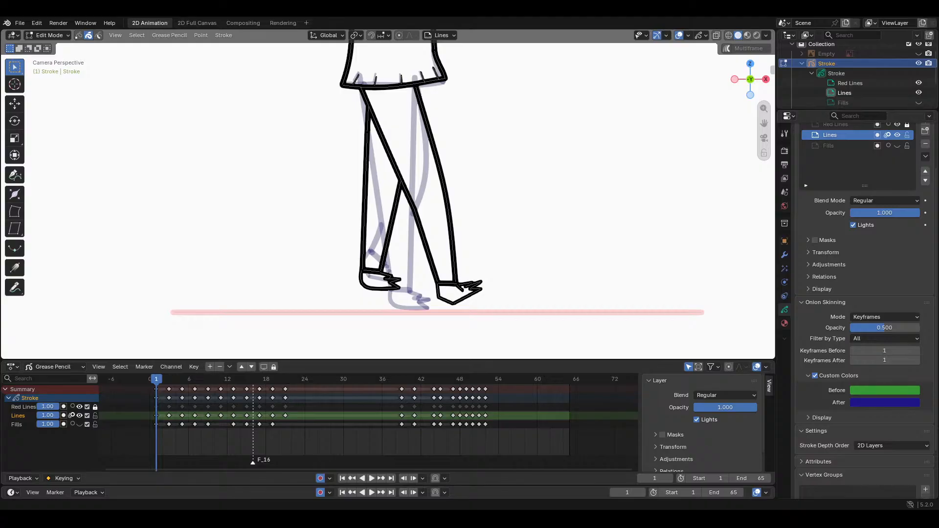
{"action": "scroll", "coordinate": [473, 241], "scroll_direction": "down", "scroll_amount": 1}
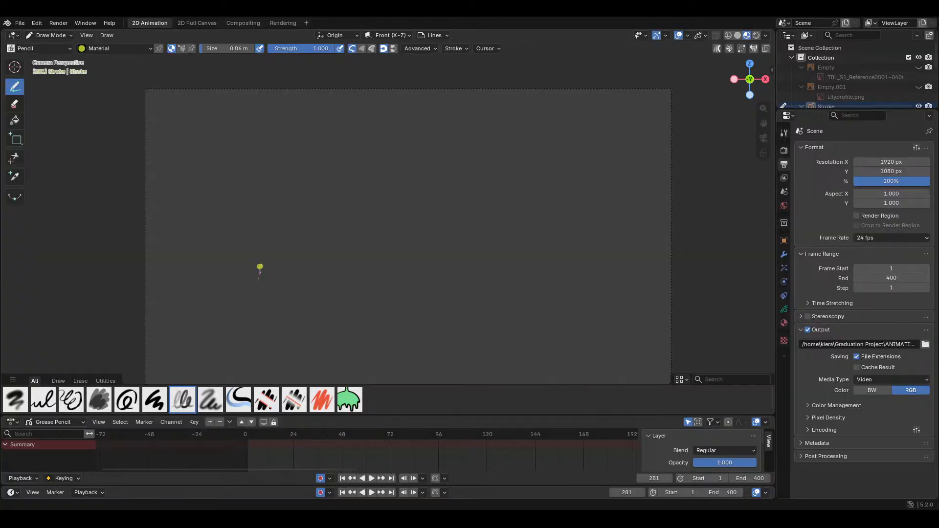
Step: Examine the finished coloured character up close at frame 281 of the completed walk scene
{"action": "scroll", "coordinate": [459, 260], "scroll_direction": "up", "scroll_amount": 4}
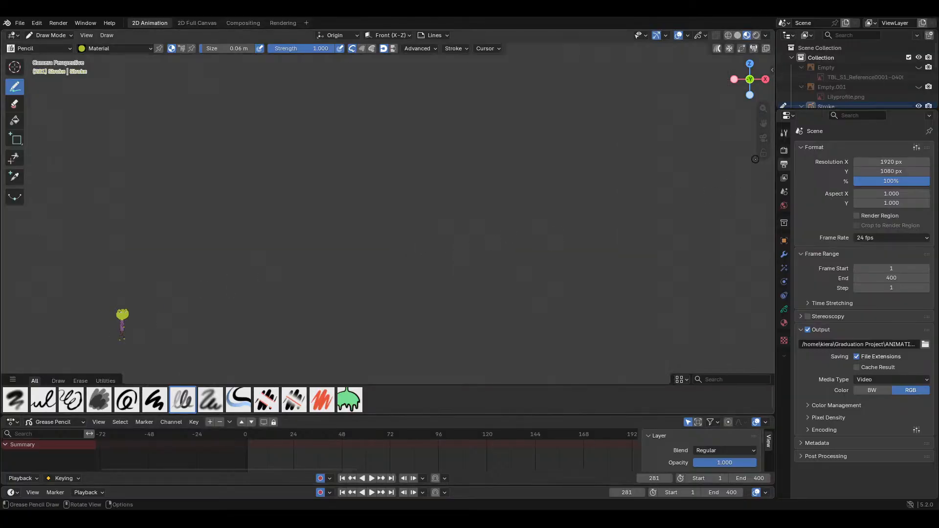
{"action": "middle_click_drag", "start_coordinate": [231, 246], "coordinate": [237, 243], "text": "shift"}
{"action": "scroll", "coordinate": [237, 243], "scroll_direction": "up", "scroll_amount": 12}
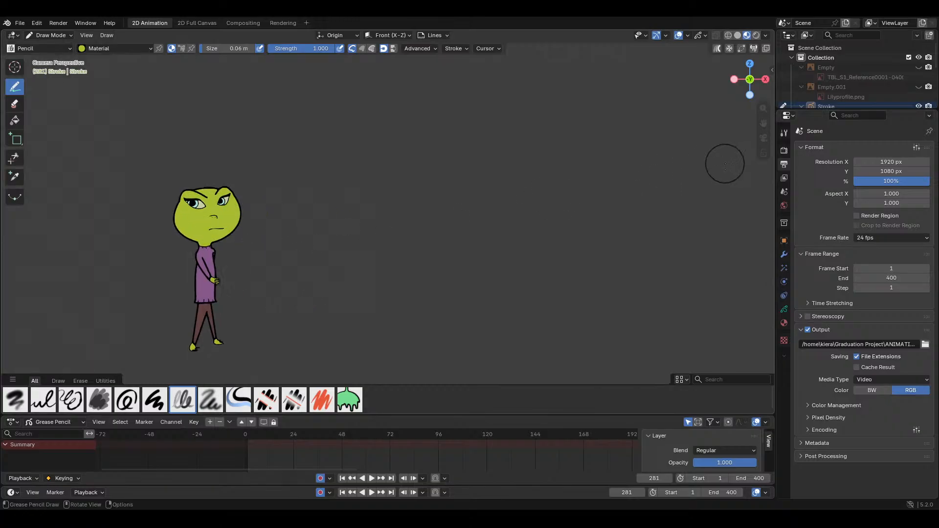
{"action": "left_click_drag", "start_coordinate": [764, 124], "coordinate": [880, 90]}
{"action": "middle_click_drag", "start_coordinate": [804, 148], "coordinate": [548, 202], "text": "shift"}
{"action": "scroll", "coordinate": [544, 196], "scroll_direction": "down", "scroll_amount": 18}
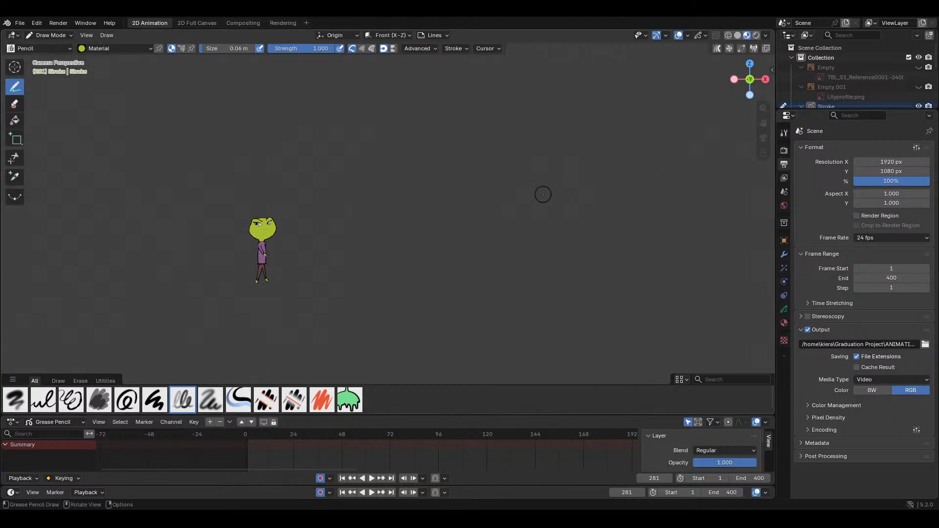
{"action": "scroll", "coordinate": [624, 172], "scroll_direction": "up", "scroll_amount": 8}
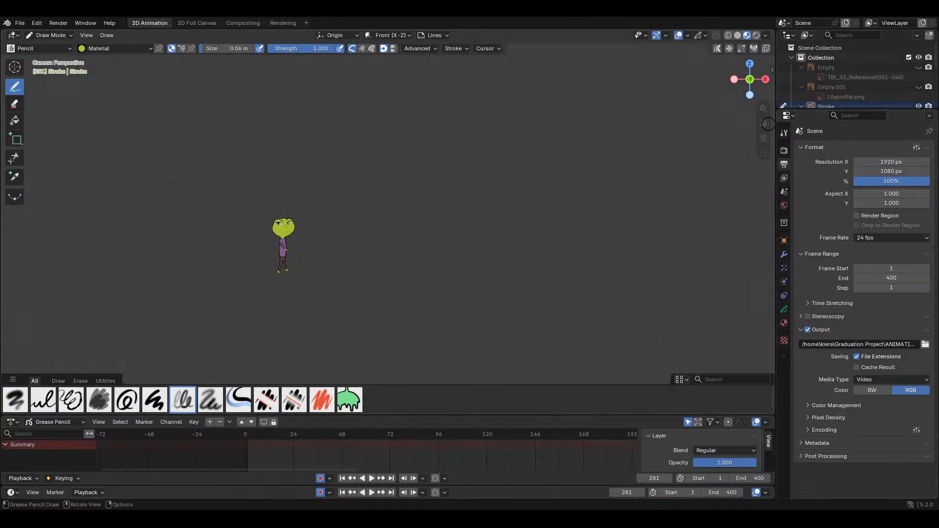
{"action": "left_click_drag", "start_coordinate": [766, 124], "coordinate": [912, 97]}
{"action": "scroll", "coordinate": [312, 228], "scroll_direction": "up", "scroll_amount": 7}
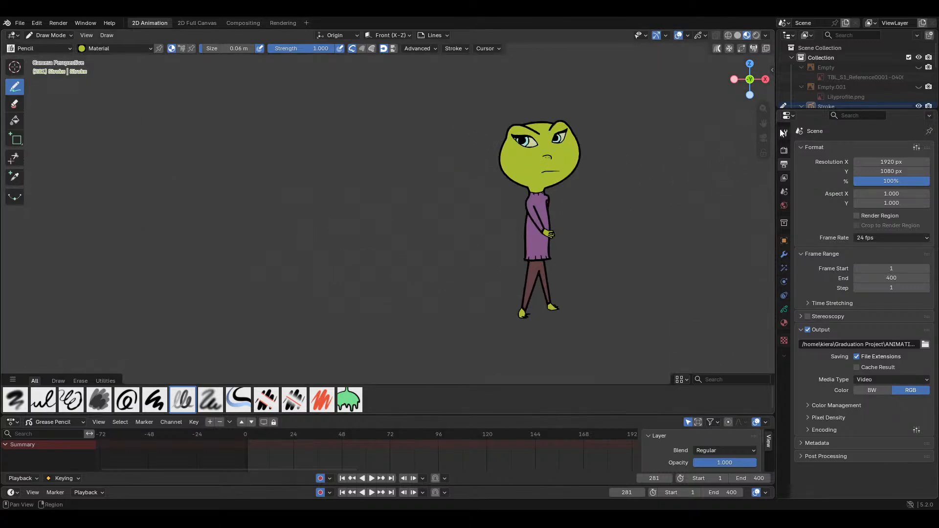
{"action": "left_click_drag", "start_coordinate": [762, 124], "coordinate": [568, 125]}
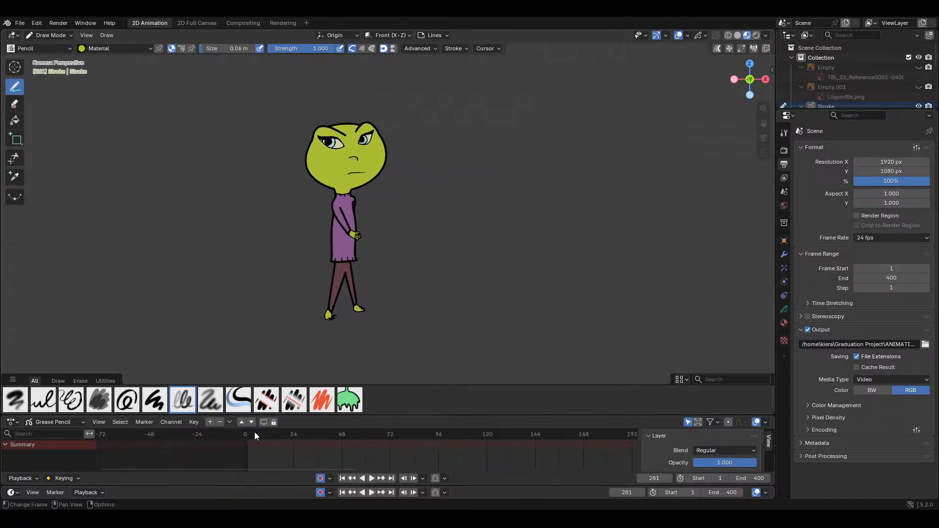
Step: Scrub through the completed walk and inspect the character's leg poses on frames 2 and 5
{"action": "left_click_drag", "start_coordinate": [254, 433], "coordinate": [348, 433]}
{"action": "left_click_drag", "start_coordinate": [433, 436], "coordinate": [507, 434]}
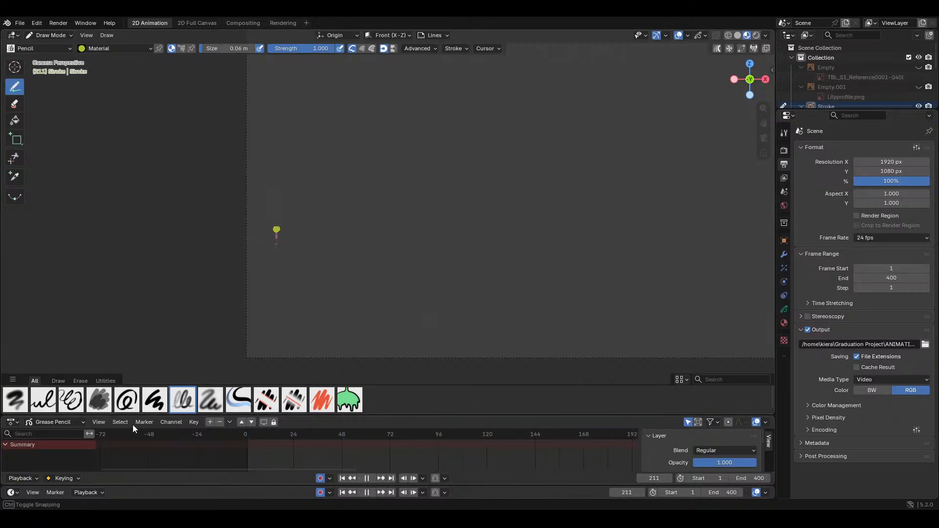
{"action": "left_click_drag", "start_coordinate": [601, 431], "coordinate": [251, 435]}
{"action": "scroll", "coordinate": [312, 186], "scroll_direction": "up", "scroll_amount": 6}
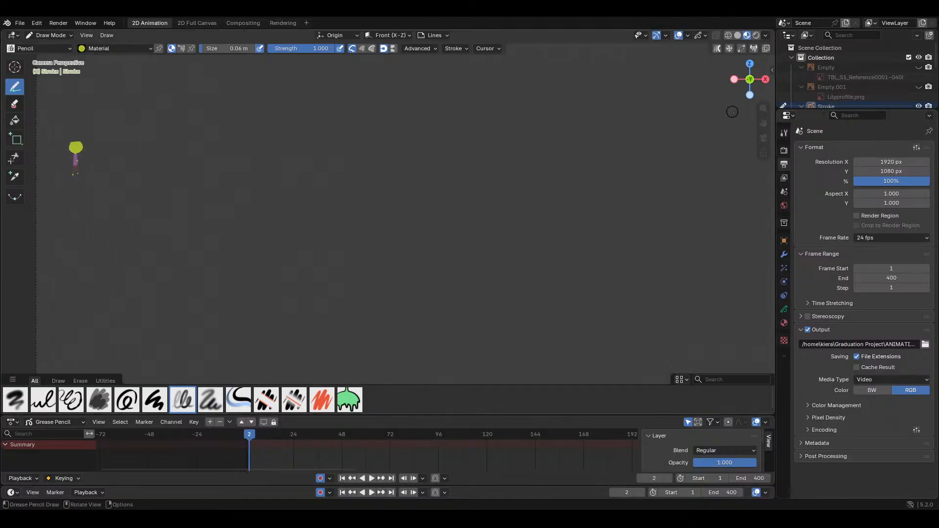
{"action": "left_click_drag", "start_coordinate": [763, 123], "coordinate": [938, 172]}
{"action": "scroll", "coordinate": [386, 184], "scroll_direction": "up", "scroll_amount": 8}
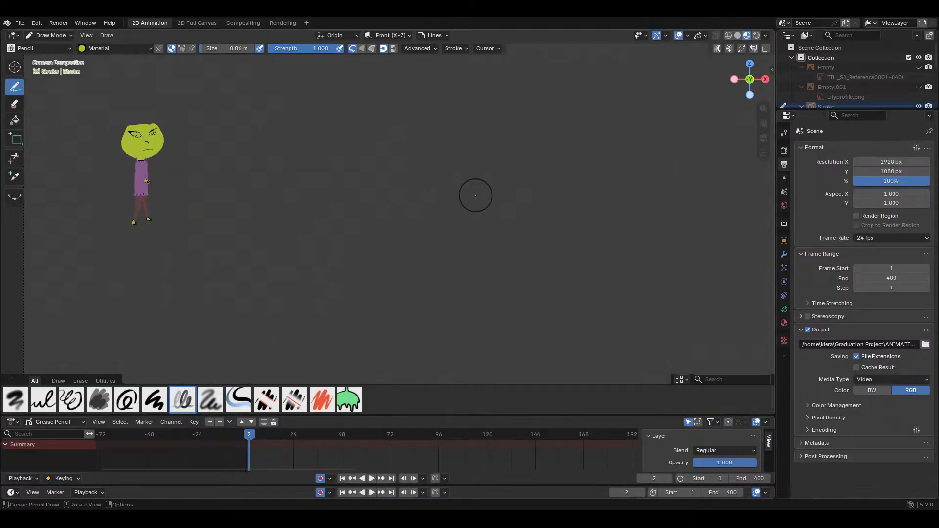
{"action": "mouse_move", "coordinate": [254, 434]}
{"action": "left_mouse_down"}
{"action": "mouse_move", "coordinate": [409, 429]}
{"action": "mouse_move", "coordinate": [295, 422]}
{"action": "mouse_move", "coordinate": [255, 431]}
{"action": "left_mouse_up"}
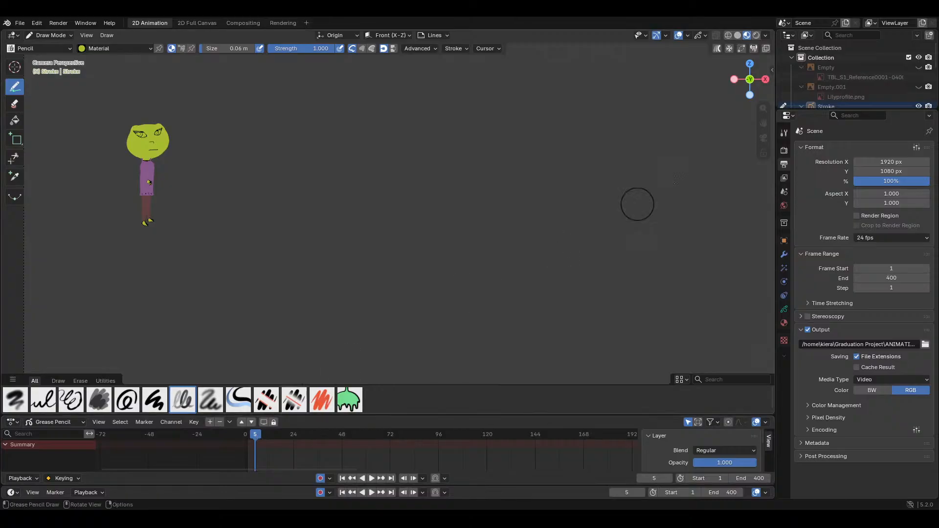
{"action": "left_click_drag", "start_coordinate": [763, 123], "coordinate": [843, 149]}
{"action": "scroll", "coordinate": [304, 143], "scroll_direction": "up", "scroll_amount": 3}
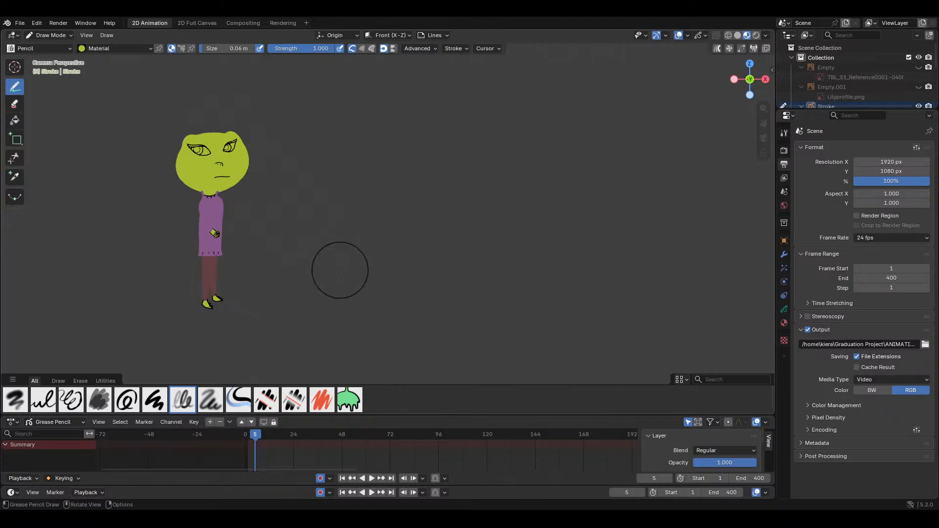
Step: Locate the character at frame 109 and play back the walk across the camera frame
{"action": "left_click_drag", "start_coordinate": [255, 436], "coordinate": [466, 435]}
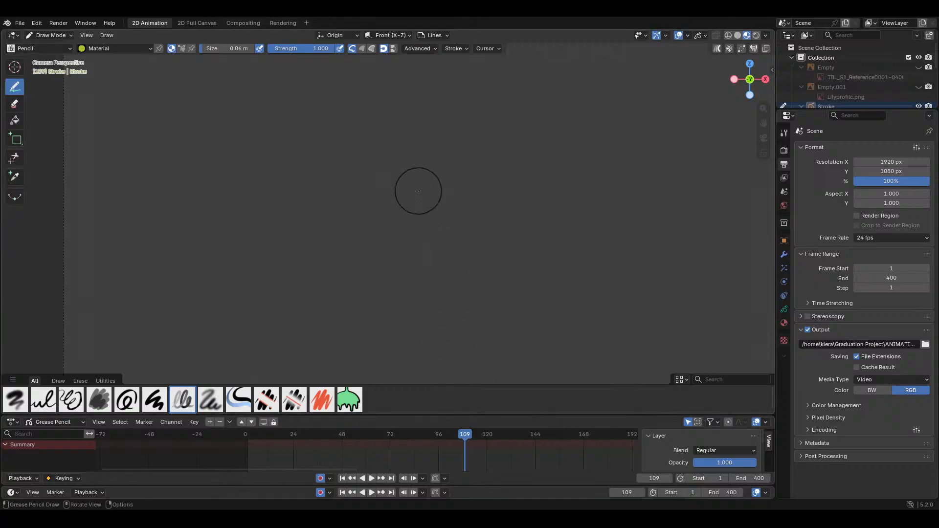
{"action": "middle_click_drag", "start_coordinate": [412, 367], "coordinate": [408, 213], "text": "shift"}
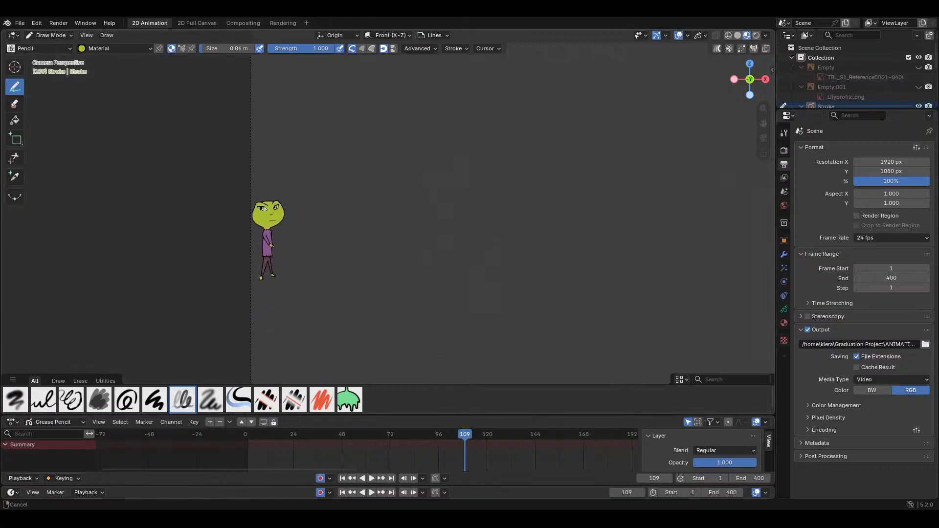
{"action": "scroll", "coordinate": [378, 271], "scroll_direction": "up", "scroll_amount": 3}
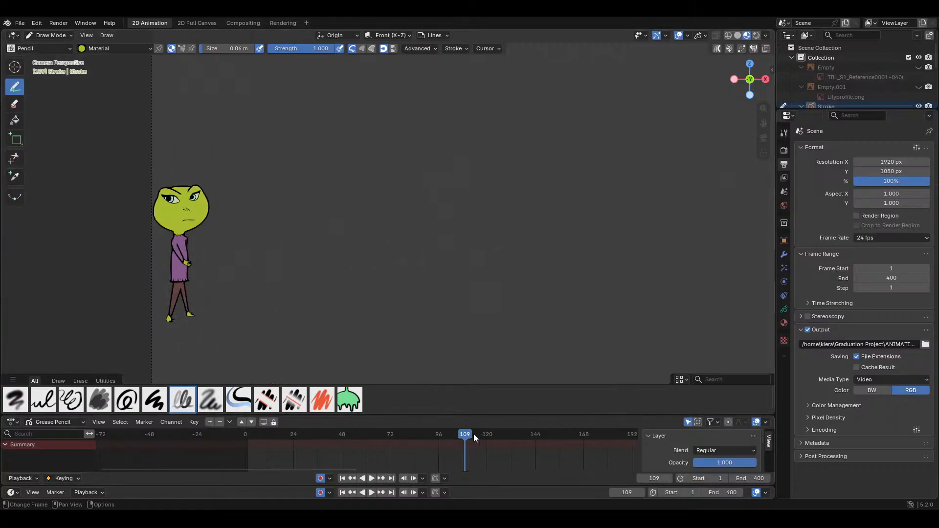
{"action": "mouse_move", "coordinate": [473, 433]}
{"action": "left_mouse_down"}
{"action": "mouse_move", "coordinate": [606, 435]}
{"action": "mouse_move", "coordinate": [454, 434]}
{"action": "left_mouse_up"}
{"action": "key", "text": "space"}
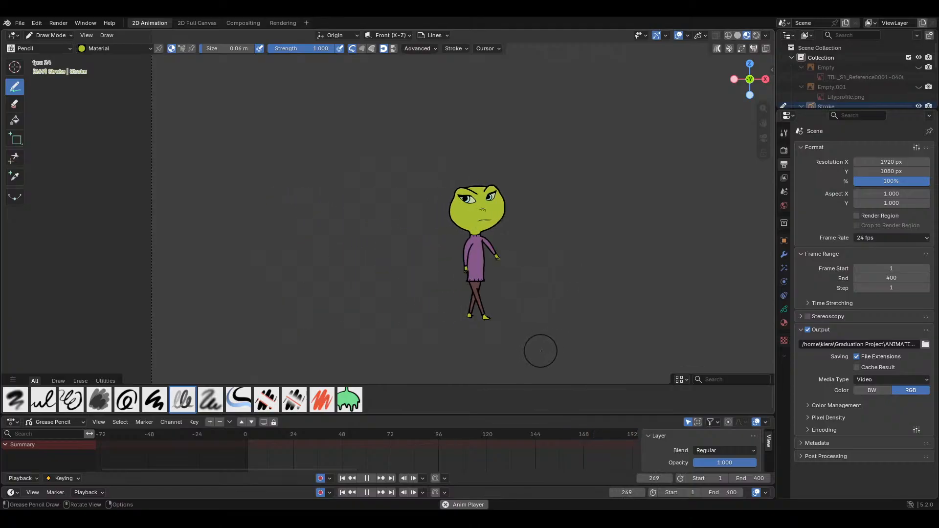
{"action": "key", "text": "space"}
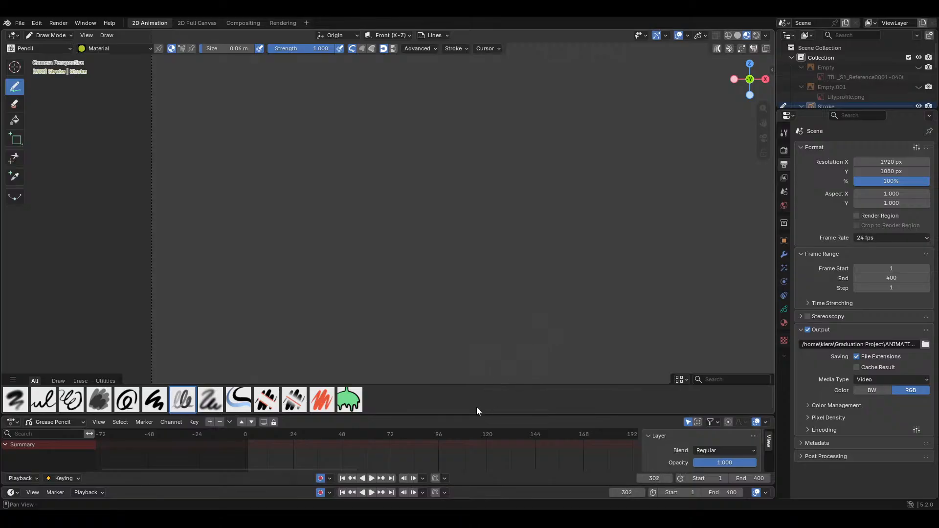
Step: Switch the character to Object Mode and set the scene's start frame to 69, just before the character enters the camera frame
{"action": "left_click", "coordinate": [419, 437]}
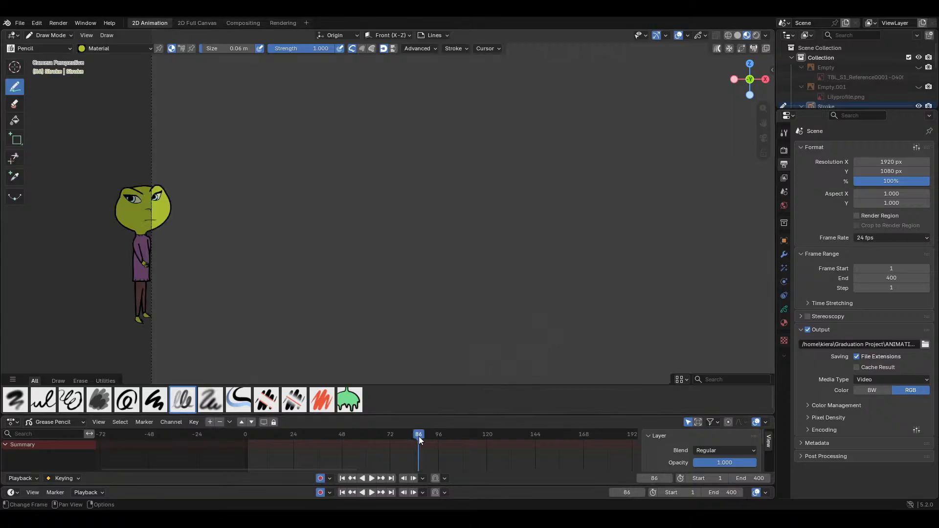
{"action": "left_click", "coordinate": [50, 36]}
{"action": "left_click", "coordinate": [53, 46]}
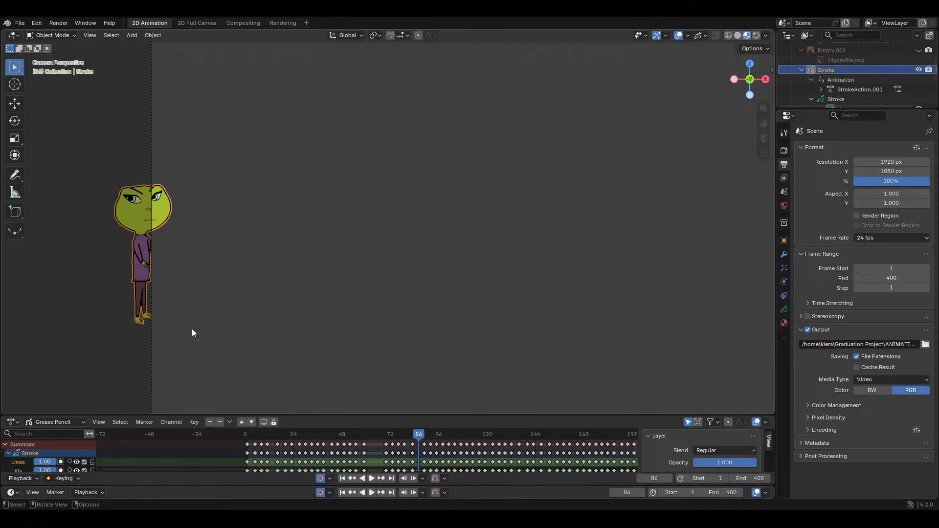
{"action": "left_click_drag", "start_coordinate": [413, 437], "coordinate": [386, 447]}
{"action": "mouse_move", "coordinate": [704, 479]}
{"action": "left_mouse_down"}
{"action": "mouse_move", "coordinate": [734, 478]}
{"action": "mouse_move", "coordinate": [714, 477]}
{"action": "left_mouse_up"}
Step: Play back the walk from the new start frame several times to review the character's entrance
{"action": "key", "text": "space"}
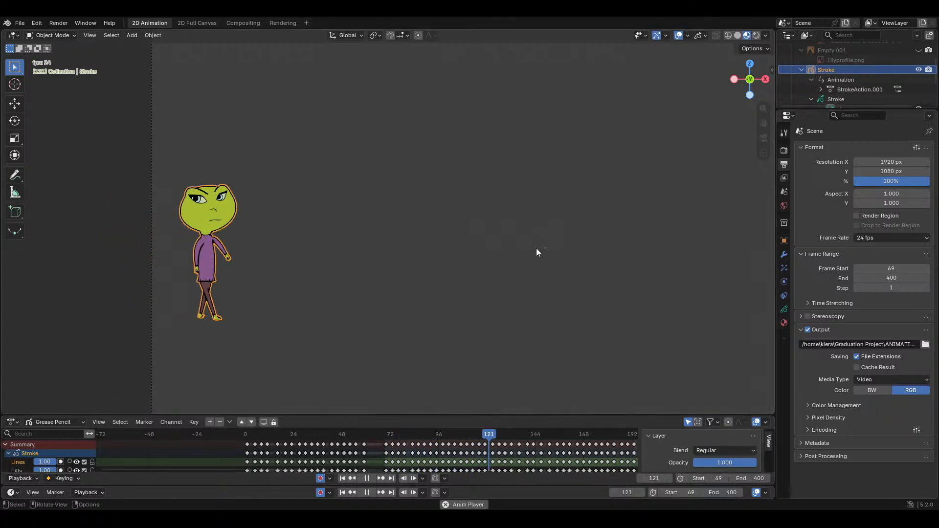
{"action": "key", "text": "space"}
{"action": "left_click_drag", "start_coordinate": [525, 436], "coordinate": [388, 426]}
{"action": "key", "text": "space"}
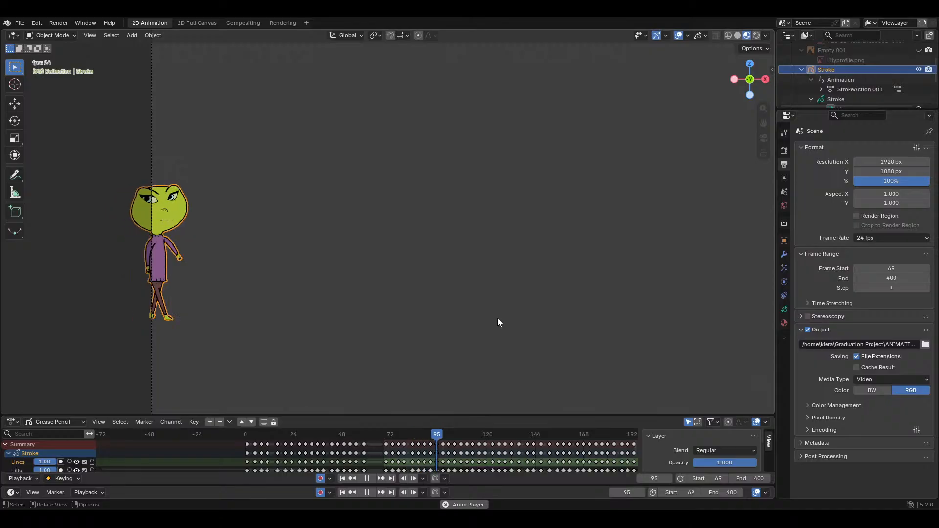
{"action": "key", "text": "space"}
{"action": "left_click_drag", "start_coordinate": [763, 124], "coordinate": [744, 101]}
{"action": "key", "text": "space"}
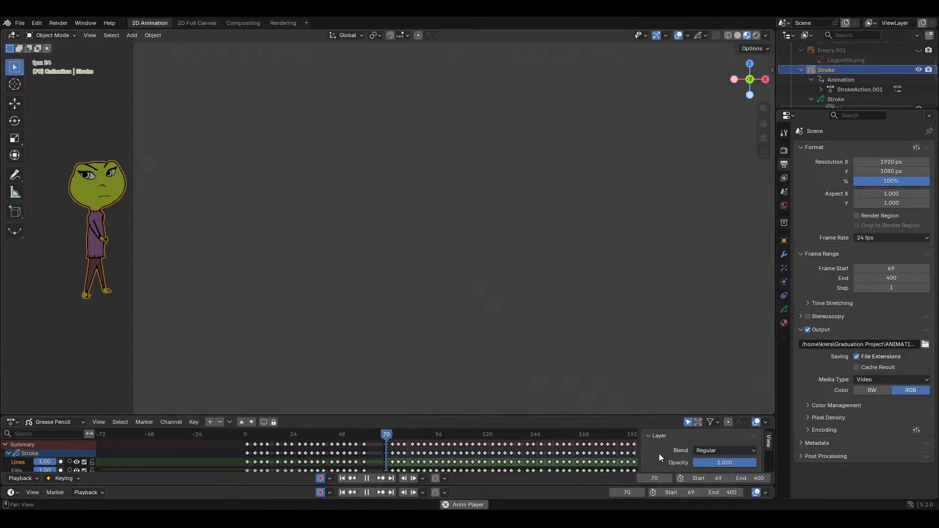
{"action": "key", "text": "space"}
Step: Scrub to the end of the walk, set the scene's end frame to 280, and play back the trimmed range
{"action": "scroll", "coordinate": [453, 445], "scroll_direction": "down", "scroll_amount": 2}
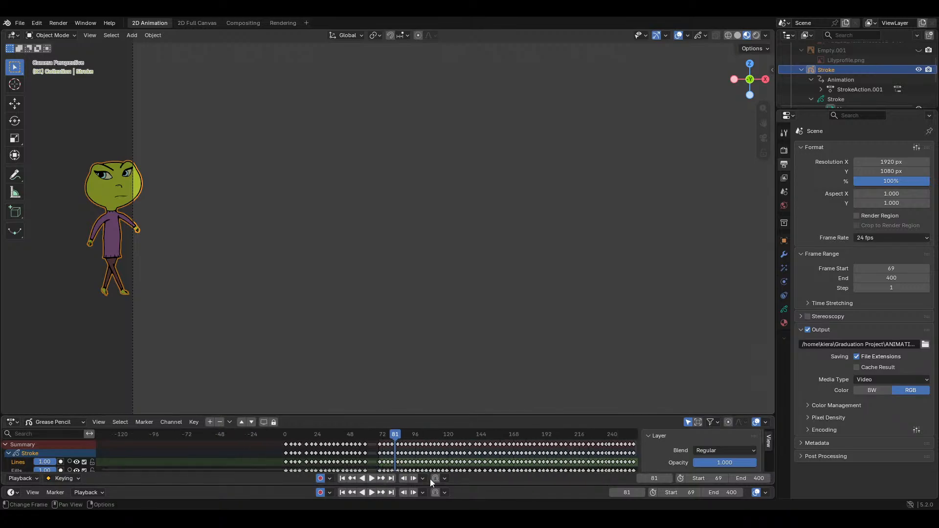
{"action": "left_click_drag", "start_coordinate": [306, 468], "coordinate": [574, 467]}
{"action": "key", "text": "space"}
{"action": "mouse_move", "coordinate": [384, 434]}
{"action": "left_mouse_down"}
{"action": "mouse_move", "coordinate": [426, 436]}
{"action": "mouse_move", "coordinate": [302, 425]}
{"action": "mouse_move", "coordinate": [313, 419]}
{"action": "mouse_move", "coordinate": [241, 435]}
{"action": "mouse_move", "coordinate": [290, 436]}
{"action": "left_mouse_up"}
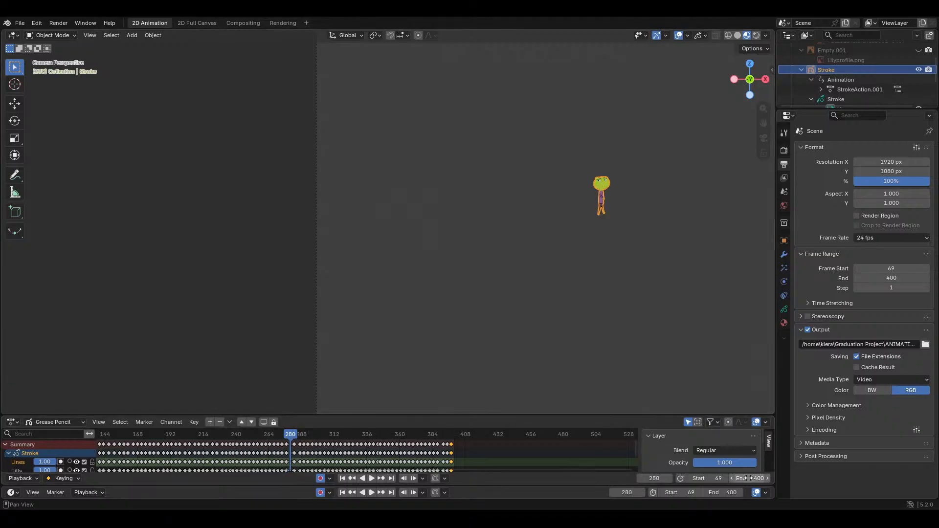
{"action": "left_click_drag", "start_coordinate": [748, 479], "coordinate": [753, 509]}
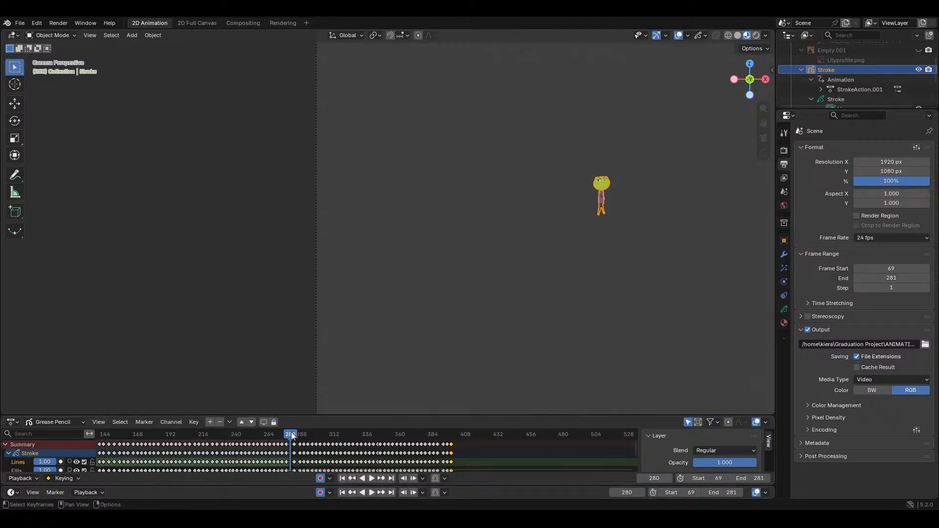
{"action": "left_click_drag", "start_coordinate": [292, 436], "coordinate": [286, 436]}
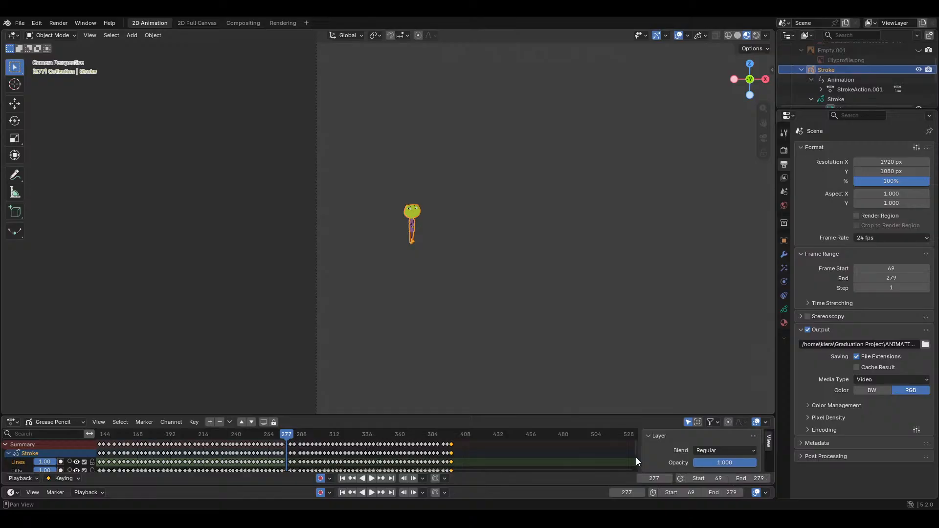
{"action": "left_click_drag", "start_coordinate": [293, 433], "coordinate": [286, 434]}
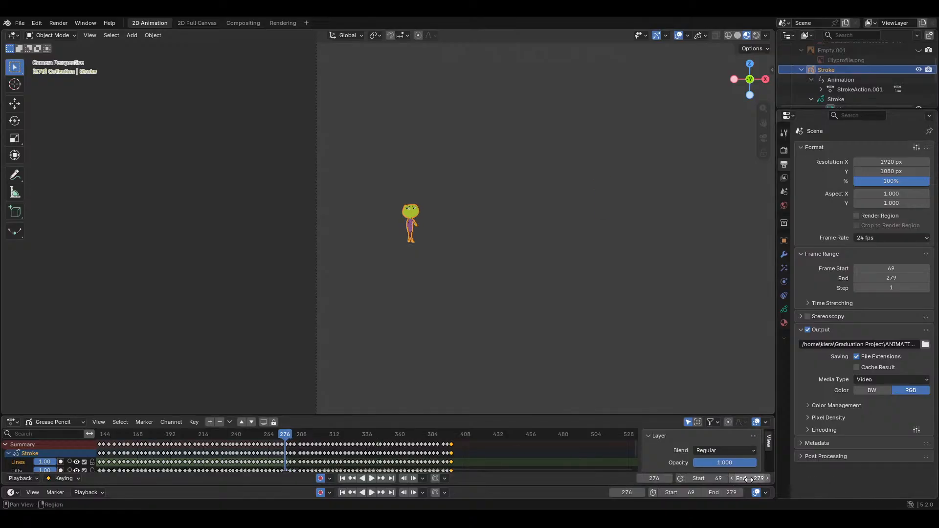
{"action": "key", "text": "space"}
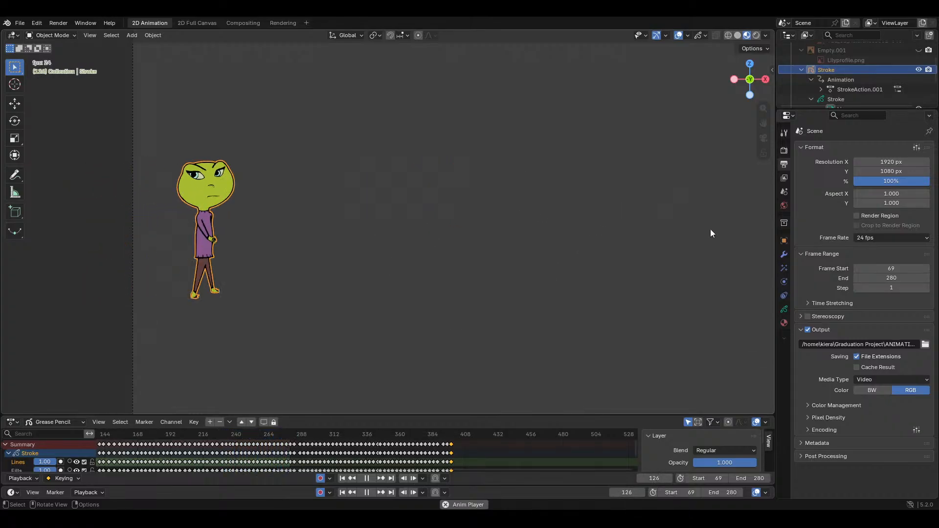
{"action": "key", "text": "space"}
Step: Try a Rim effect on the character in Rendered shading with offsets of 11 px in X and -1 px in Y, and remove it
{"action": "left_click", "coordinate": [784, 268]}
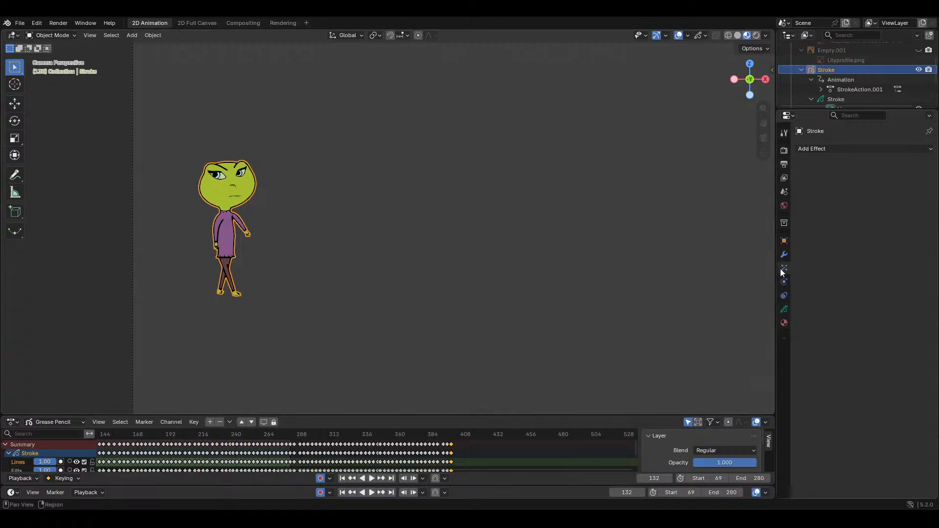
{"action": "left_click", "coordinate": [825, 148]}
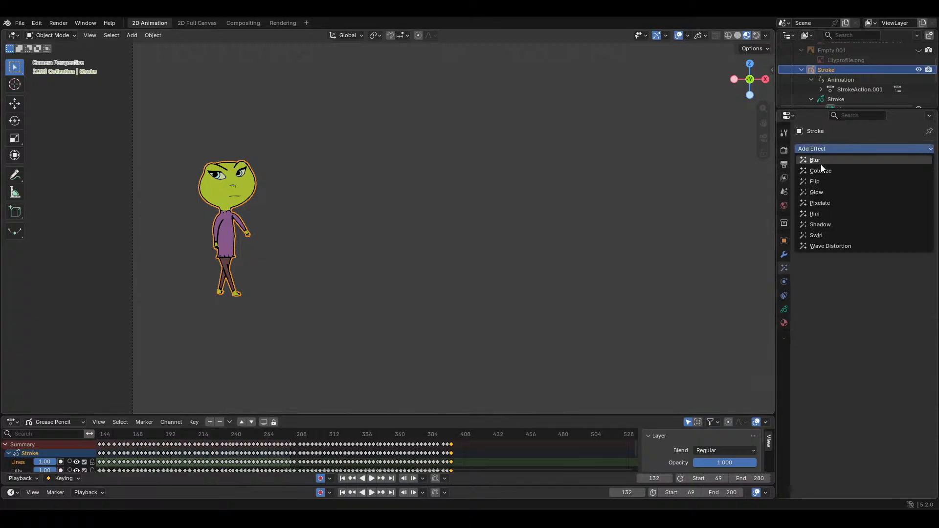
{"action": "left_click", "coordinate": [830, 216]}
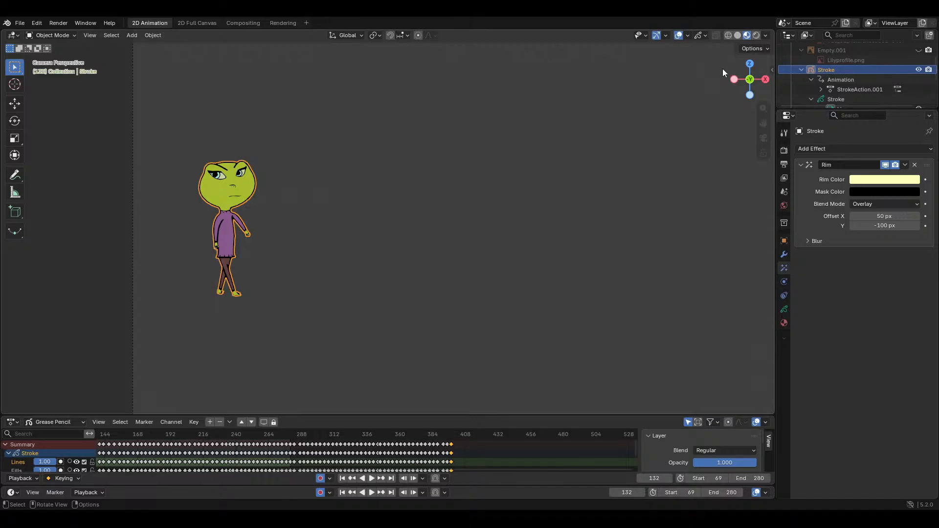
{"action": "left_click", "coordinate": [757, 35]}
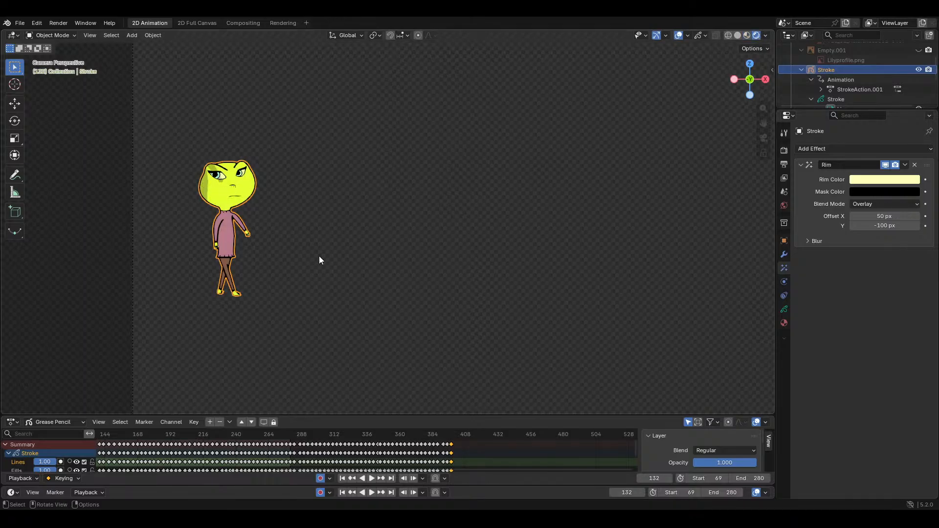
{"action": "mouse_move", "coordinate": [875, 216]}
{"action": "left_mouse_down"}
{"action": "mouse_move", "coordinate": [839, 216]}
{"action": "mouse_move", "coordinate": [888, 226]}
{"action": "mouse_move", "coordinate": [905, 226]}
{"action": "mouse_move", "coordinate": [888, 216]}
{"action": "mouse_move", "coordinate": [905, 216]}
{"action": "left_mouse_up"}
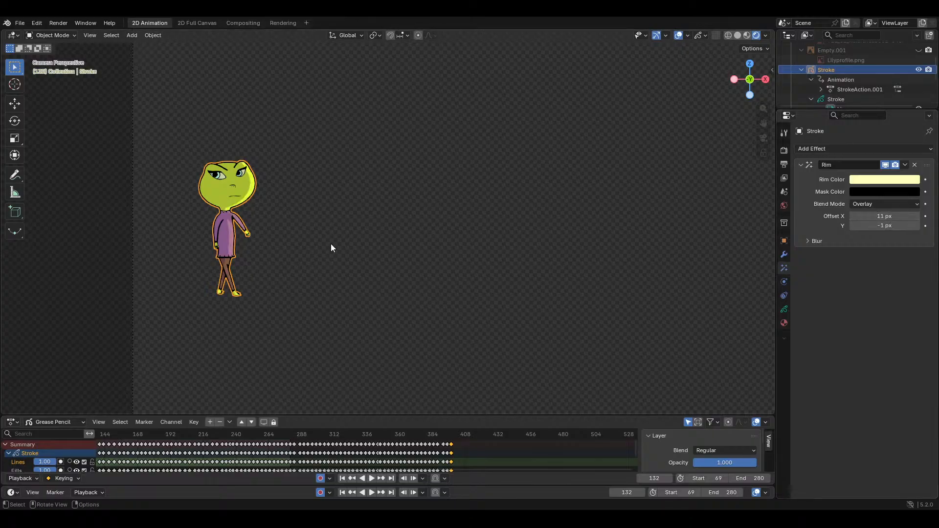
{"action": "left_click", "coordinate": [916, 166]}
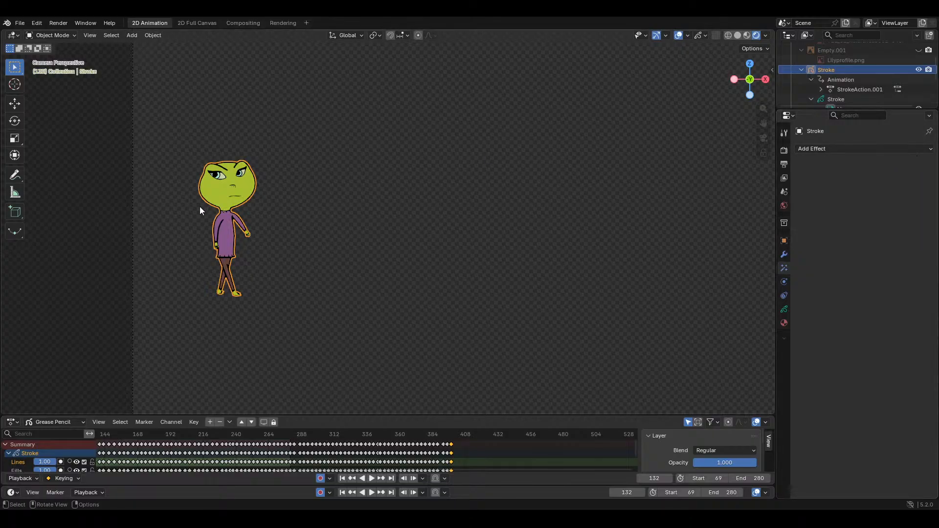
{"action": "left_click", "coordinate": [820, 148]}
{"action": "left_click", "coordinate": [820, 149]}
Step: Quit the TBL_SCENE_1_.blend scene without saving and close the iron 1.png image
{"action": "key", "text": "ctrl+q"}
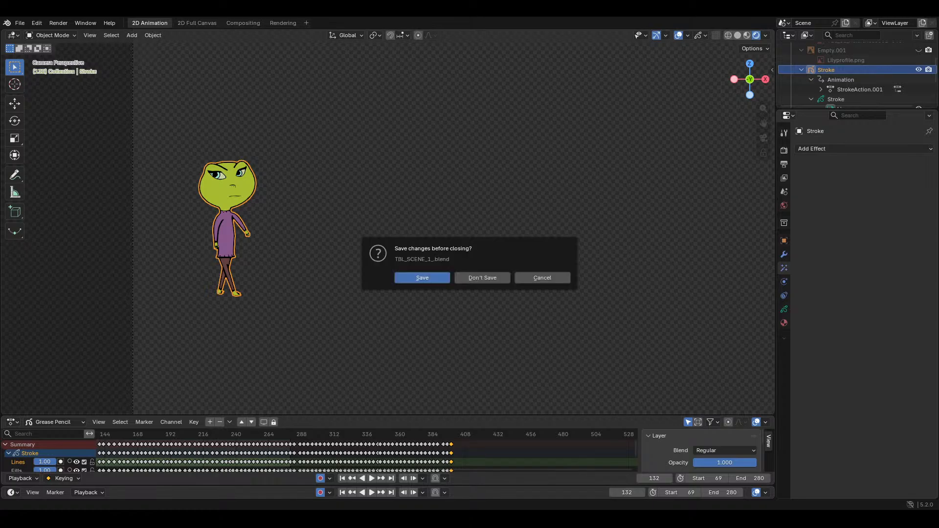
{"action": "left_click", "coordinate": [489, 277]}
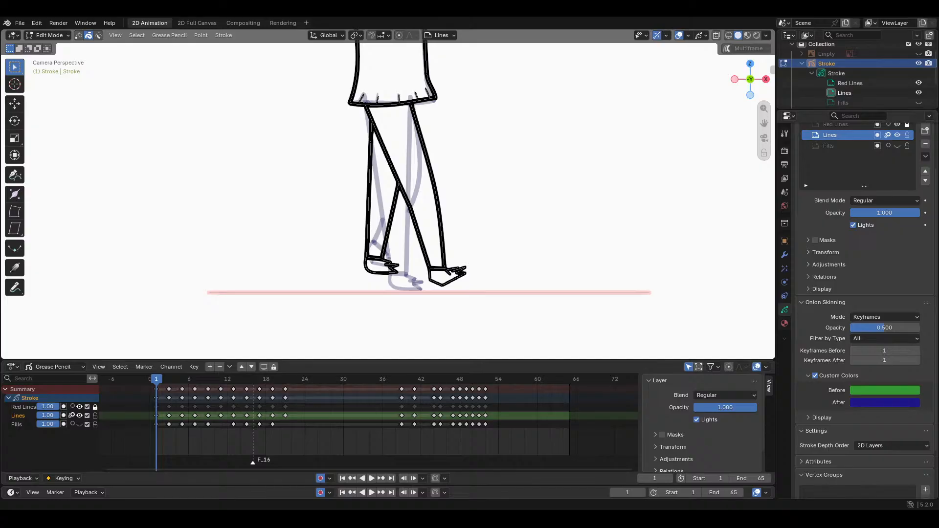
{"action": "key", "text": "alt+Tab"}
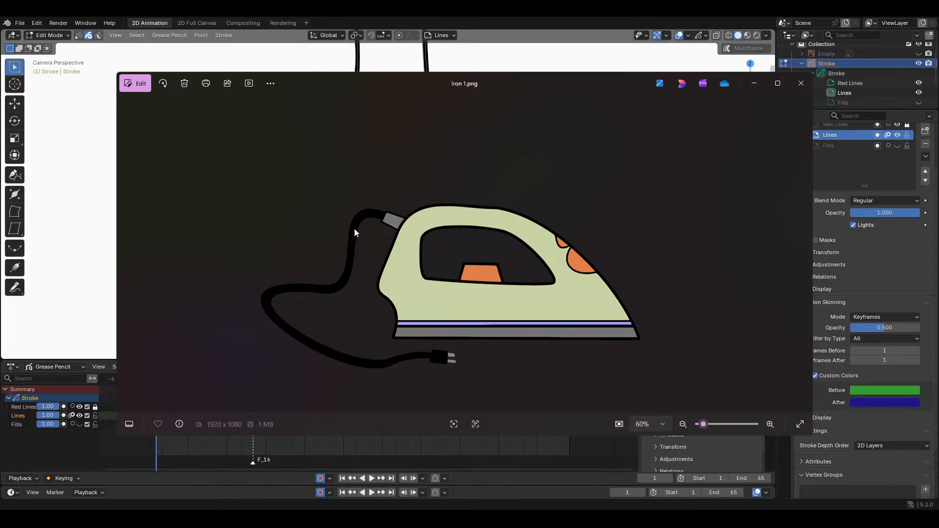
{"action": "left_click", "coordinate": [800, 84]}
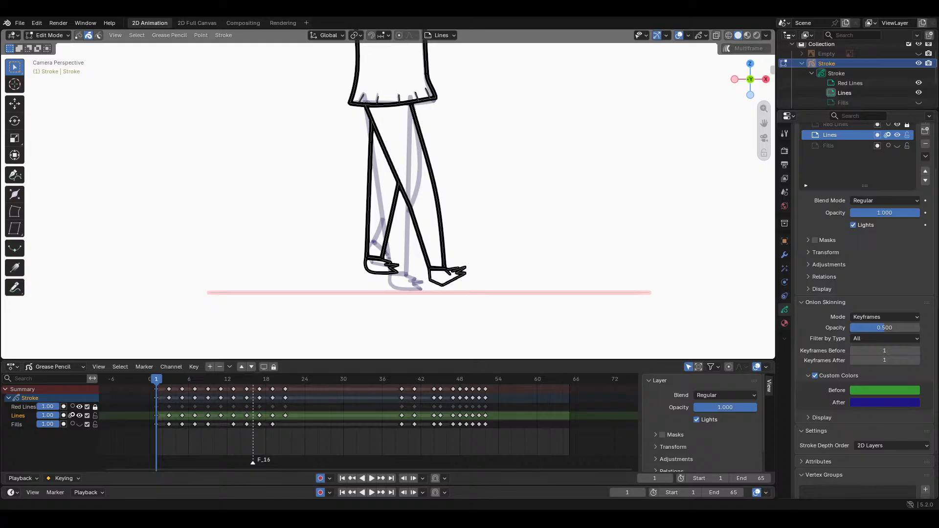
Step: Check the leg poses between frames 1 and 9 and delete the partial leg and foot strokes on frame 7 of the Lines layer
{"action": "scroll", "coordinate": [430, 195], "scroll_direction": "up", "scroll_amount": 2}
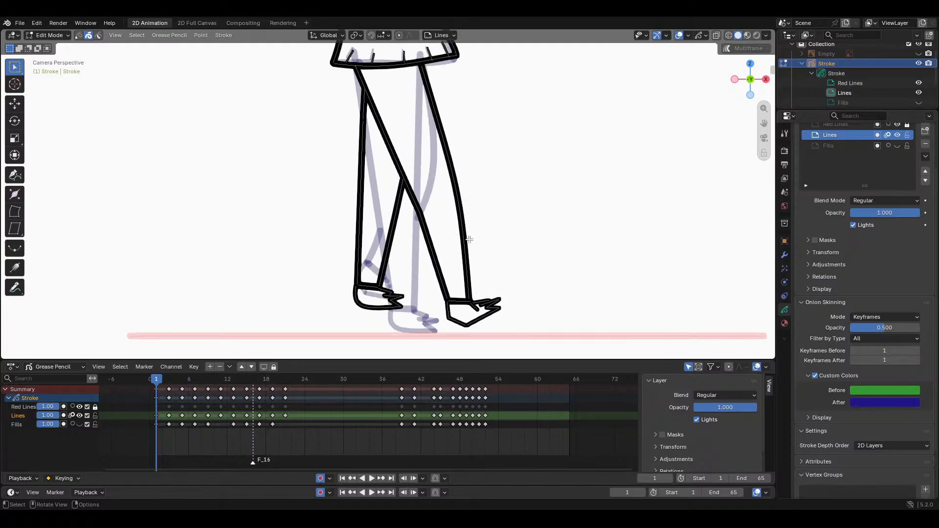
{"action": "scroll", "coordinate": [538, 210], "scroll_direction": "down", "scroll_amount": 2}
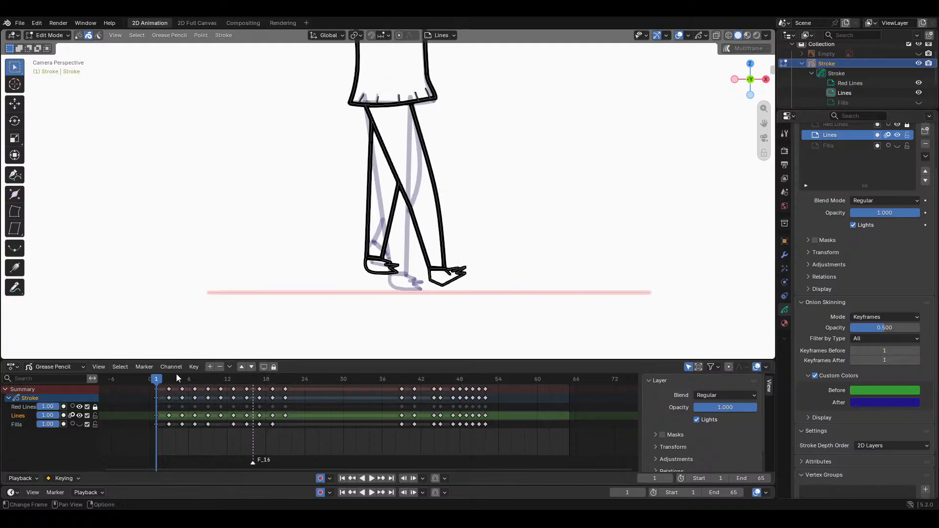
{"action": "mouse_move", "coordinate": [158, 380]}
{"action": "left_mouse_down"}
{"action": "mouse_move", "coordinate": [234, 378]}
{"action": "mouse_move", "coordinate": [159, 385]}
{"action": "mouse_move", "coordinate": [193, 383]}
{"action": "left_mouse_up"}
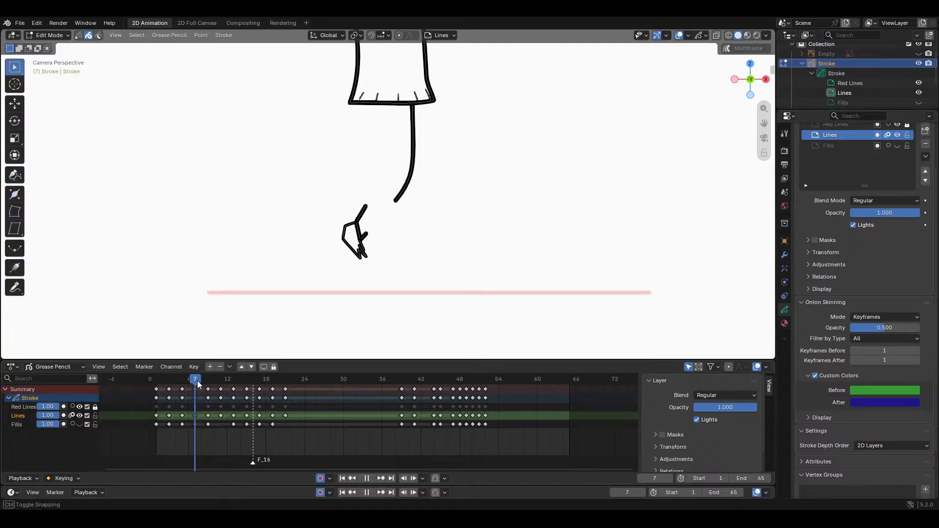
{"action": "left_click_drag", "start_coordinate": [197, 385], "coordinate": [210, 368]}
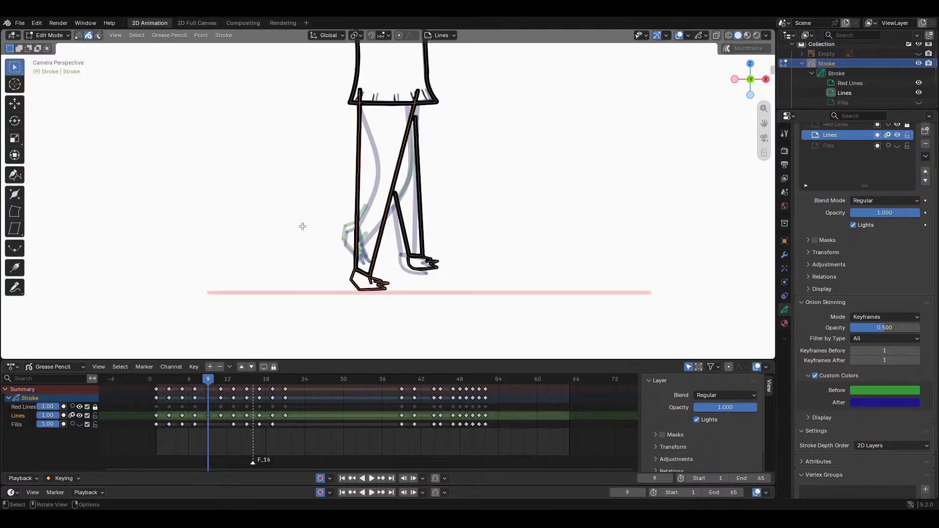
{"action": "key", "text": "Left"}
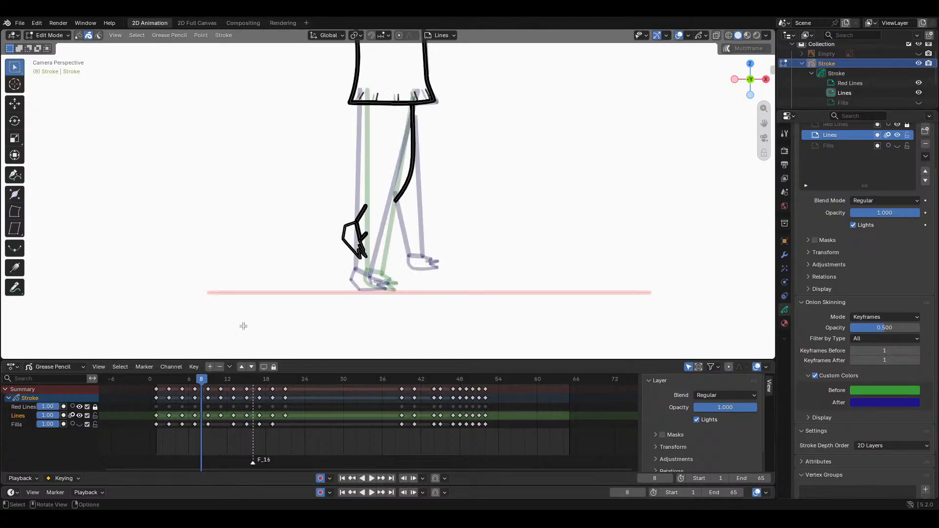
{"action": "mouse_move", "coordinate": [201, 377]}
{"action": "left_mouse_down"}
{"action": "mouse_move", "coordinate": [138, 386]}
{"action": "mouse_move", "coordinate": [299, 364]}
{"action": "mouse_move", "coordinate": [201, 374]}
{"action": "mouse_move", "coordinate": [296, 364]}
{"action": "mouse_move", "coordinate": [164, 389]}
{"action": "mouse_move", "coordinate": [195, 379]}
{"action": "mouse_move", "coordinate": [163, 381]}
{"action": "mouse_move", "coordinate": [194, 379]}
{"action": "left_mouse_up"}
{"action": "key", "text": "Tab"}
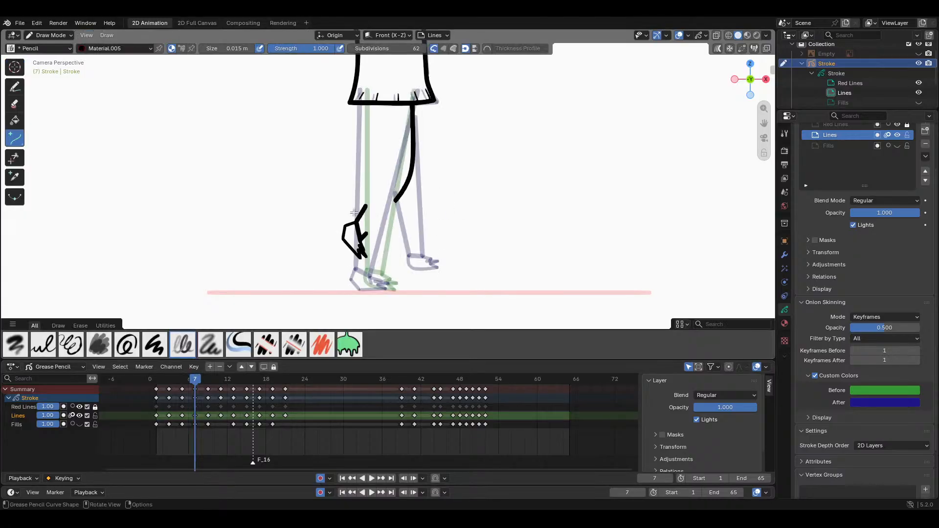
{"action": "key", "text": "Tab"}
{"action": "mouse_move", "coordinate": [299, 152]}
{"action": "left_mouse_down"}
{"action": "mouse_move", "coordinate": [398, 247]}
{"action": "mouse_move", "coordinate": [467, 273]}
{"action": "left_mouse_up"}
{"action": "key", "text": "x"}
{"action": "left_click", "coordinate": [467, 273]}
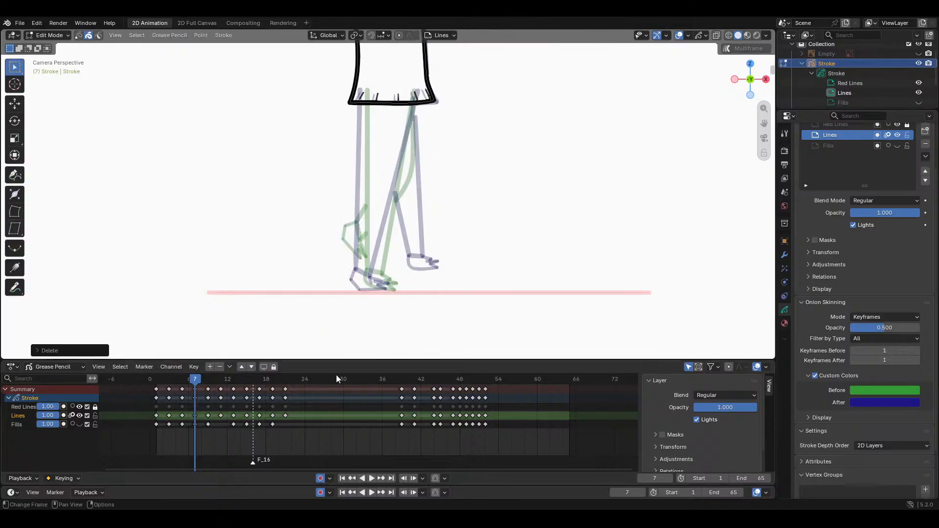
Step: Copy the selected planted-leg and foot strokes from frame 9 and paste them onto frame 7 of the Lines layer
{"action": "left_click_drag", "start_coordinate": [194, 379], "coordinate": [284, 374]}
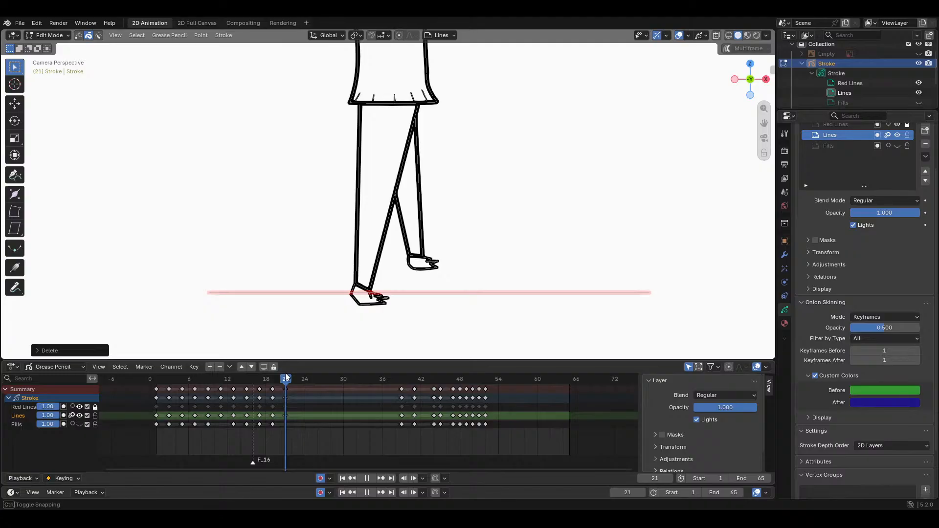
{"action": "mouse_move", "coordinate": [286, 373]}
{"action": "left_mouse_down"}
{"action": "mouse_move", "coordinate": [241, 376]}
{"action": "mouse_move", "coordinate": [300, 370]}
{"action": "mouse_move", "coordinate": [171, 386]}
{"action": "mouse_move", "coordinate": [275, 389]}
{"action": "mouse_move", "coordinate": [289, 379]}
{"action": "mouse_move", "coordinate": [186, 392]}
{"action": "mouse_move", "coordinate": [206, 398]}
{"action": "mouse_move", "coordinate": [187, 397]}
{"action": "mouse_move", "coordinate": [196, 398]}
{"action": "left_mouse_up"}
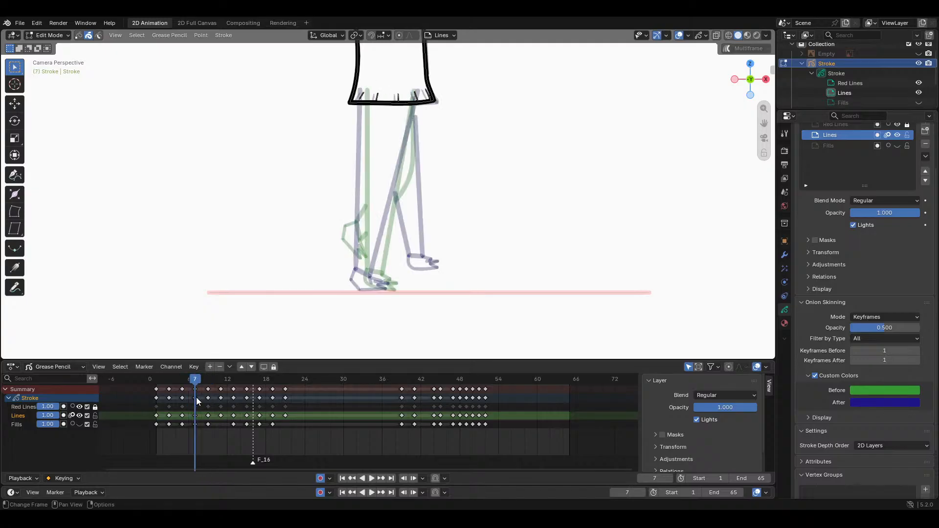
{"action": "scroll", "coordinate": [459, 224], "scroll_direction": "up", "scroll_amount": 2}
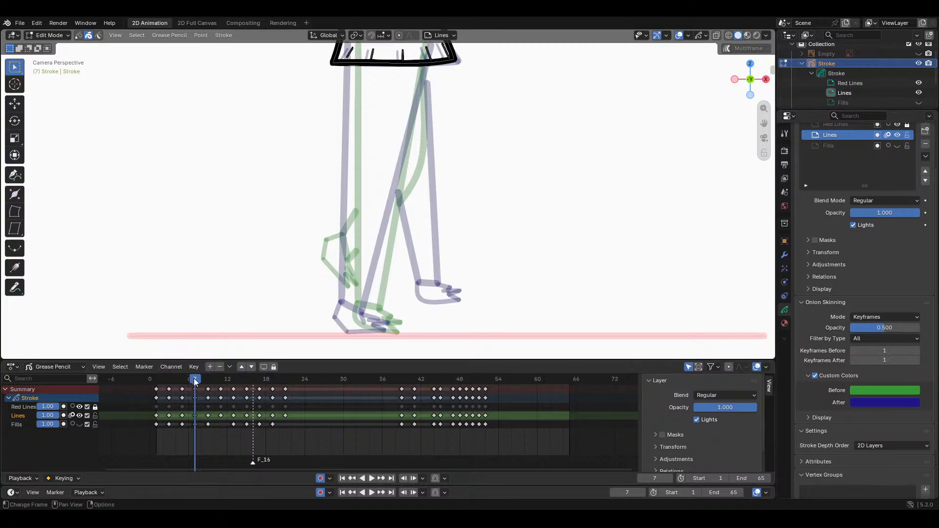
{"action": "mouse_move", "coordinate": [194, 378]}
{"action": "left_mouse_down"}
{"action": "mouse_move", "coordinate": [185, 381]}
{"action": "mouse_move", "coordinate": [213, 380]}
{"action": "mouse_move", "coordinate": [181, 380]}
{"action": "mouse_move", "coordinate": [213, 378]}
{"action": "mouse_move", "coordinate": [151, 369]}
{"action": "mouse_move", "coordinate": [150, 359]}
{"action": "mouse_move", "coordinate": [221, 353]}
{"action": "mouse_move", "coordinate": [165, 354]}
{"action": "mouse_move", "coordinate": [207, 354]}
{"action": "left_mouse_up"}
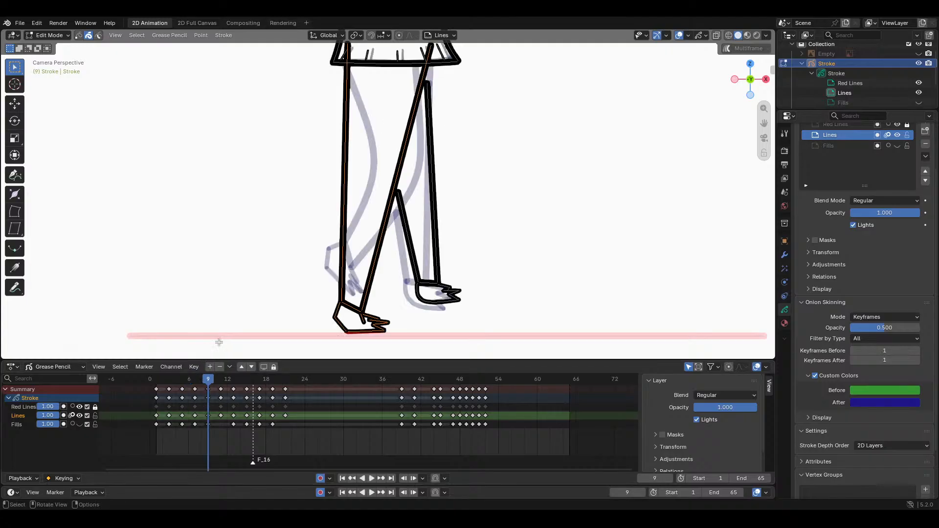
{"action": "scroll", "coordinate": [368, 235], "scroll_direction": "down", "scroll_amount": 2}
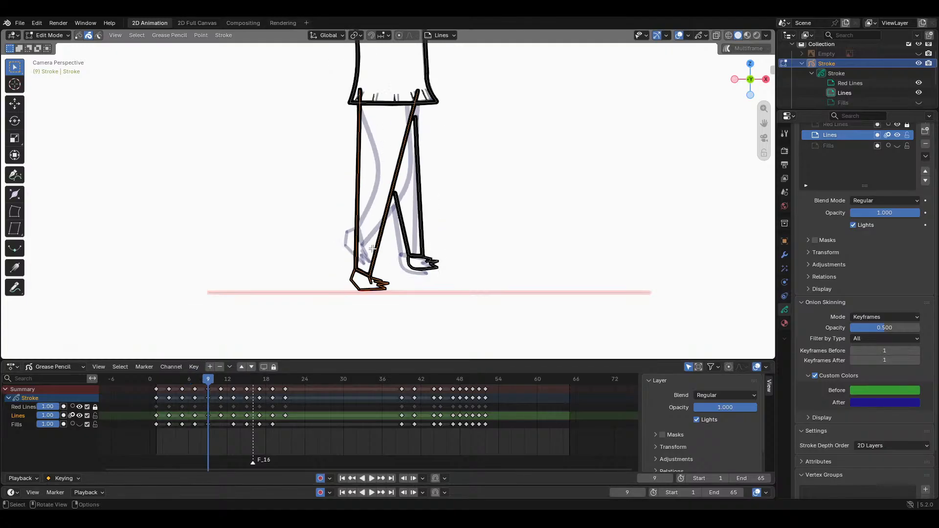
{"action": "scroll", "coordinate": [373, 248], "scroll_direction": "up", "scroll_amount": 2}
{"action": "scroll", "coordinate": [373, 249], "scroll_direction": "down", "scroll_amount": 1}
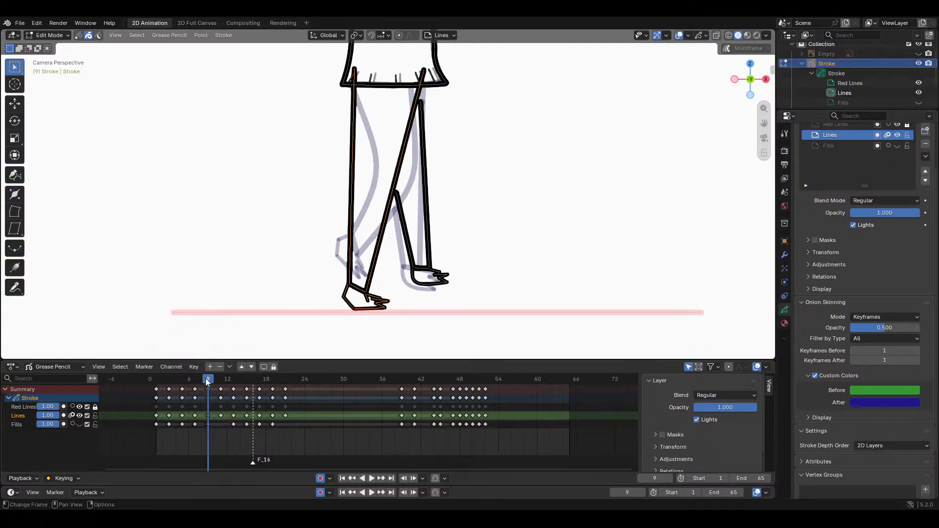
{"action": "mouse_move", "coordinate": [207, 382]}
{"action": "left_mouse_down"}
{"action": "mouse_move", "coordinate": [177, 381]}
{"action": "mouse_move", "coordinate": [204, 381]}
{"action": "mouse_move", "coordinate": [207, 391]}
{"action": "mouse_move", "coordinate": [197, 386]}
{"action": "left_mouse_up"}
{"action": "key", "text": "ctrl+c"}
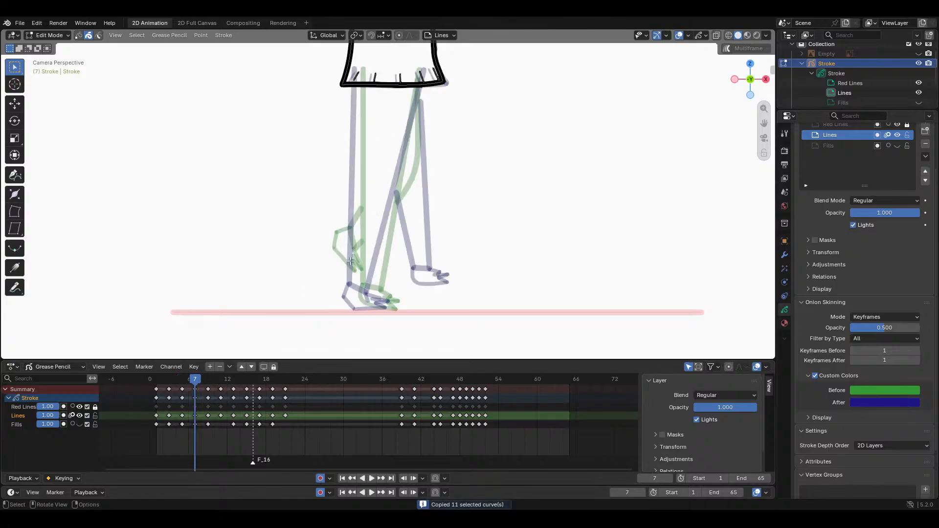
{"action": "key", "text": "ctrl+v"}
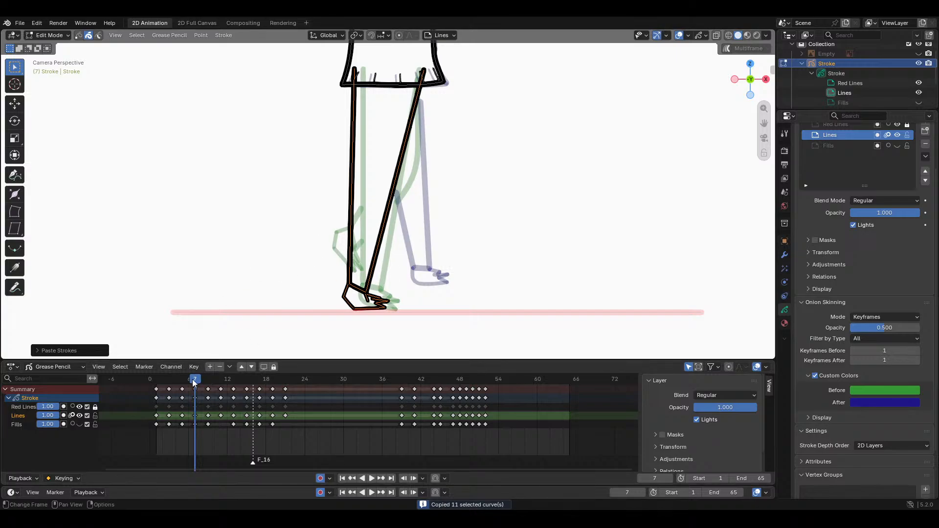
Step: Switch to Draw Mode on frame 7 of the Lines layer and choose the Solid Stroke material
{"action": "scroll", "coordinate": [401, 220], "scroll_direction": "up", "scroll_amount": 2}
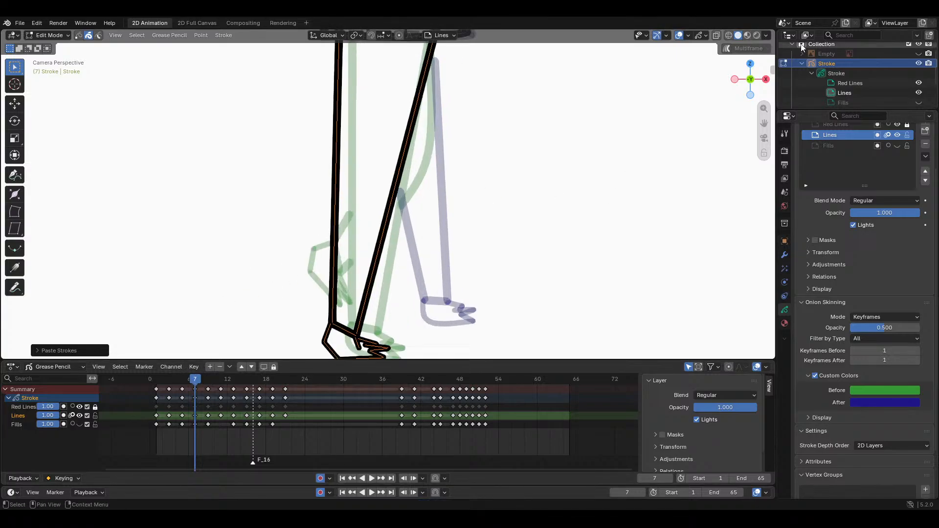
{"action": "scroll", "coordinate": [62, 115], "scroll_direction": "down", "scroll_amount": 2}
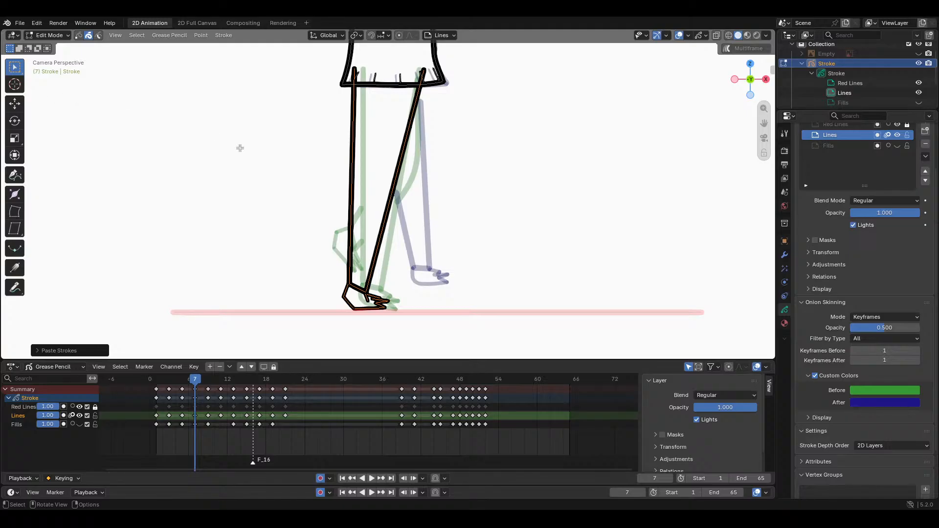
{"action": "key", "text": "Tab"}
{"action": "scroll", "coordinate": [563, 152], "scroll_direction": "up", "scroll_amount": 1}
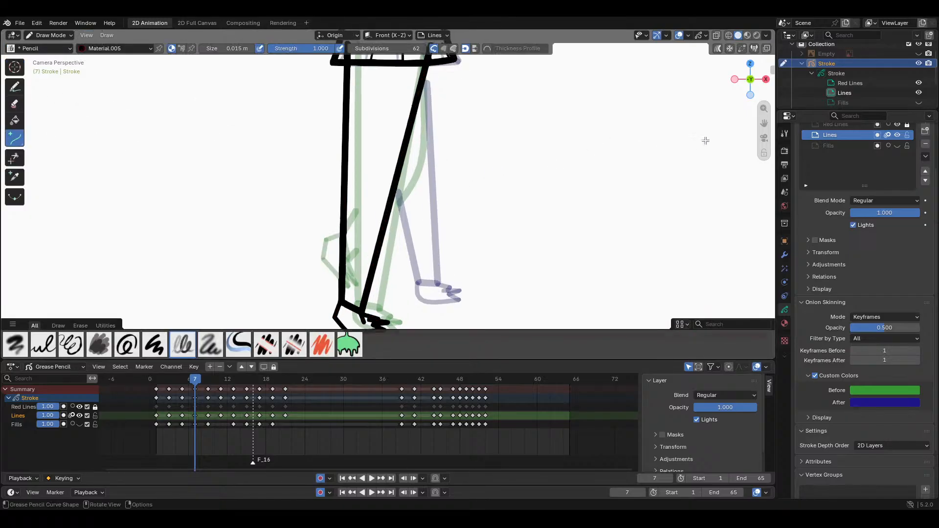
{"action": "left_click_drag", "start_coordinate": [763, 123], "coordinate": [720, 126]}
{"action": "scroll", "coordinate": [344, 78], "scroll_direction": "down", "scroll_amount": 1}
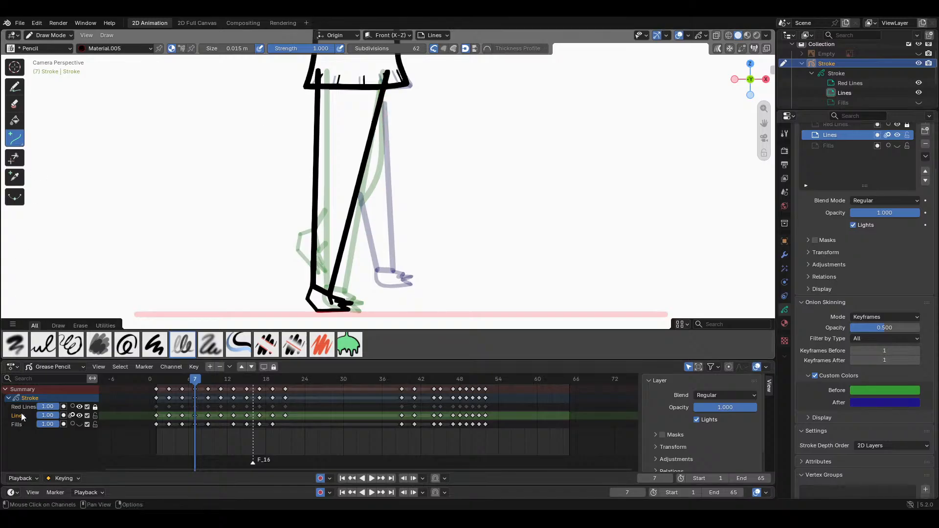
{"action": "left_click", "coordinate": [103, 48]}
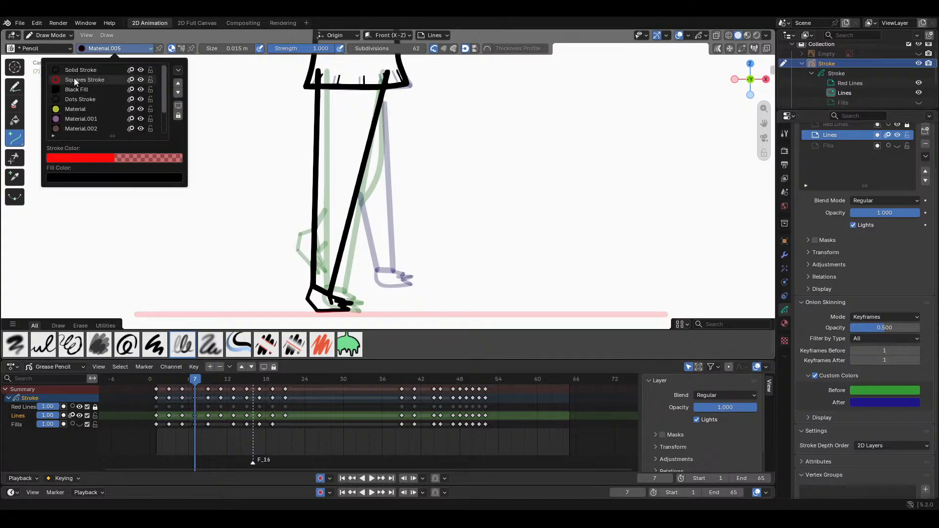
{"action": "left_click", "coordinate": [80, 70]}
Step: Draw the raised leg's front line on frame 7 with the Curve tool, from the hem toward the ankle and bowed forward at the knee
{"action": "left_click_drag", "start_coordinate": [383, 90], "coordinate": [386, 195]}
{"action": "key", "text": "Escape"}
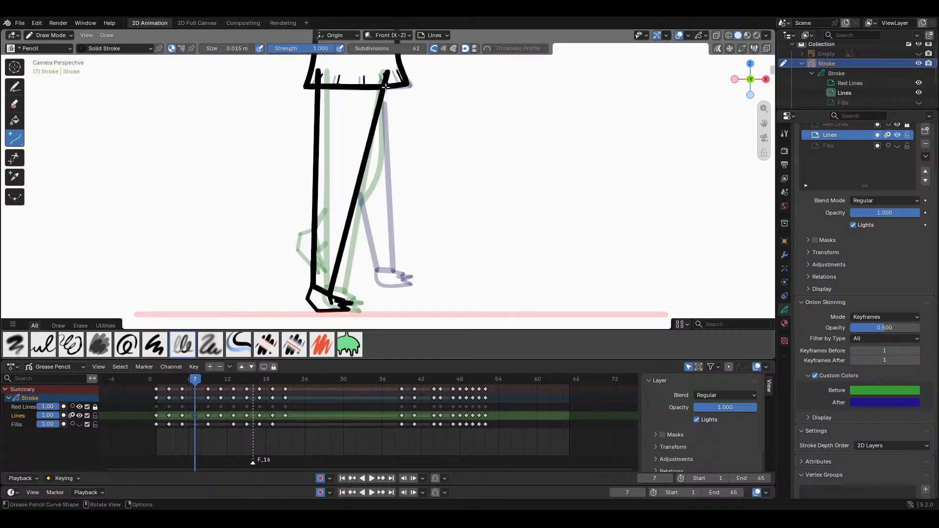
{"action": "mouse_move", "coordinate": [383, 86]}
{"action": "left_mouse_down"}
{"action": "mouse_move", "coordinate": [392, 161]}
{"action": "mouse_move", "coordinate": [347, 254]}
{"action": "mouse_move", "coordinate": [357, 221]}
{"action": "mouse_move", "coordinate": [342, 289]}
{"action": "mouse_move", "coordinate": [319, 252]}
{"action": "mouse_move", "coordinate": [394, 271]}
{"action": "mouse_move", "coordinate": [349, 263]}
{"action": "left_mouse_up"}
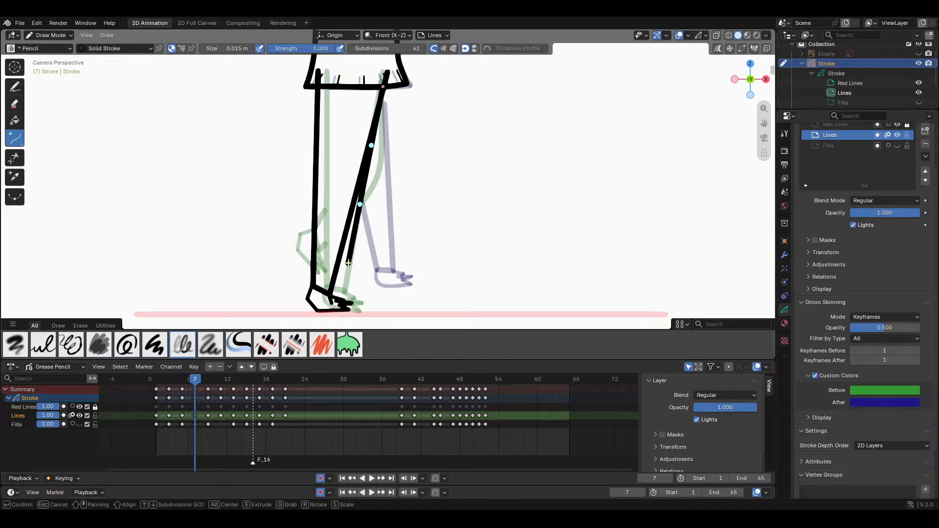
{"action": "mouse_move", "coordinate": [360, 205]}
{"action": "left_mouse_down"}
{"action": "mouse_move", "coordinate": [380, 191]}
{"action": "mouse_move", "coordinate": [389, 159]}
{"action": "mouse_move", "coordinate": [383, 169]}
{"action": "left_mouse_up"}
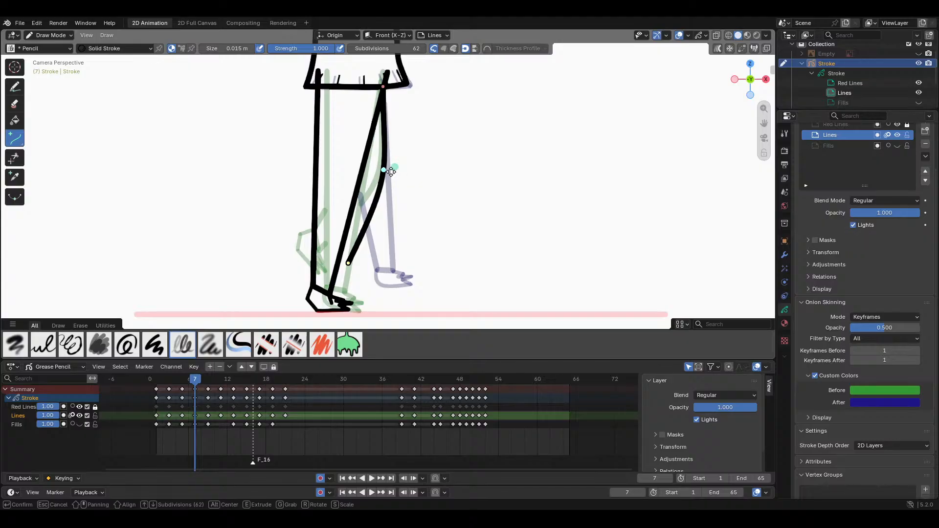
{"action": "key", "text": "Return"}
Step: Draw a short ankle line from the lower end of the raised leg back to the planted leg
{"action": "scroll", "coordinate": [325, 271], "scroll_direction": "up", "scroll_amount": 1}
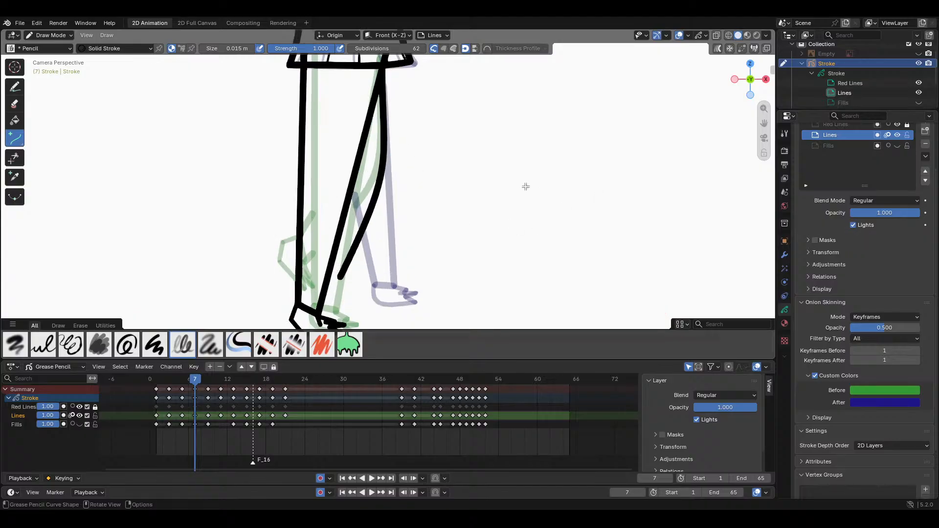
{"action": "middle_click_drag", "start_coordinate": [300, 275], "coordinate": [326, 211], "text": "shift"}
{"action": "scroll", "coordinate": [326, 211], "scroll_direction": "up", "scroll_amount": 3}
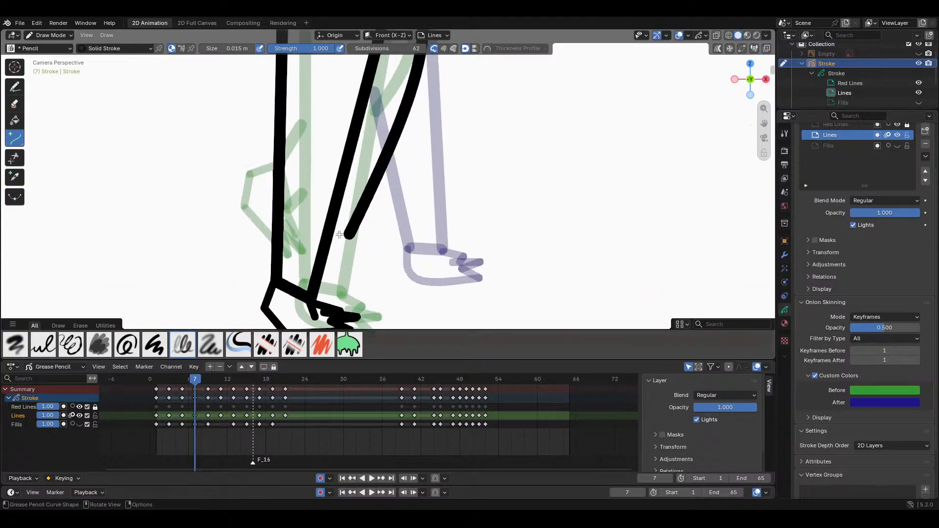
{"action": "left_click_drag", "start_coordinate": [349, 236], "coordinate": [334, 227]}
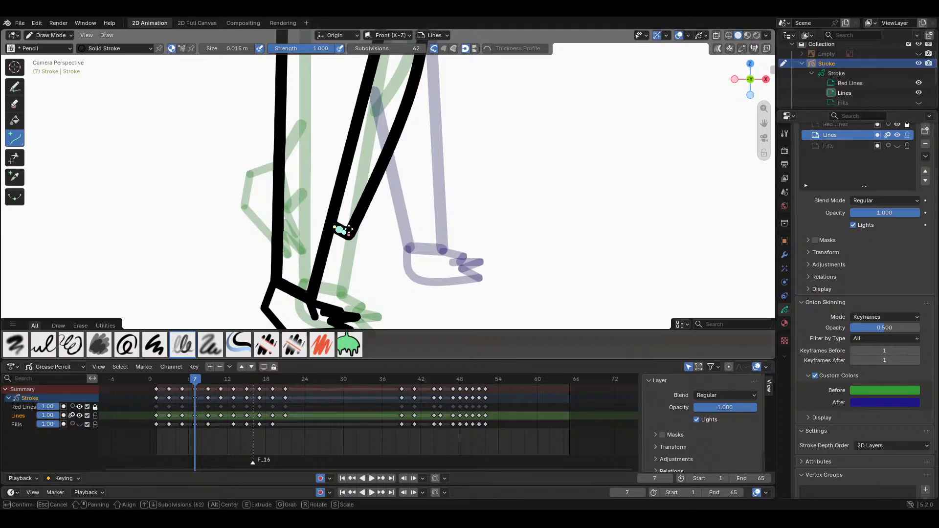
{"action": "key", "text": "Return"}
Step: Copy the raised foot's sole and toe strokes from frame 9 and paste them onto frame 7 of the Lines layer
{"action": "scroll", "coordinate": [419, 226], "scroll_direction": "down", "scroll_amount": 3}
{"action": "scroll", "coordinate": [418, 226], "scroll_direction": "up", "scroll_amount": 1}
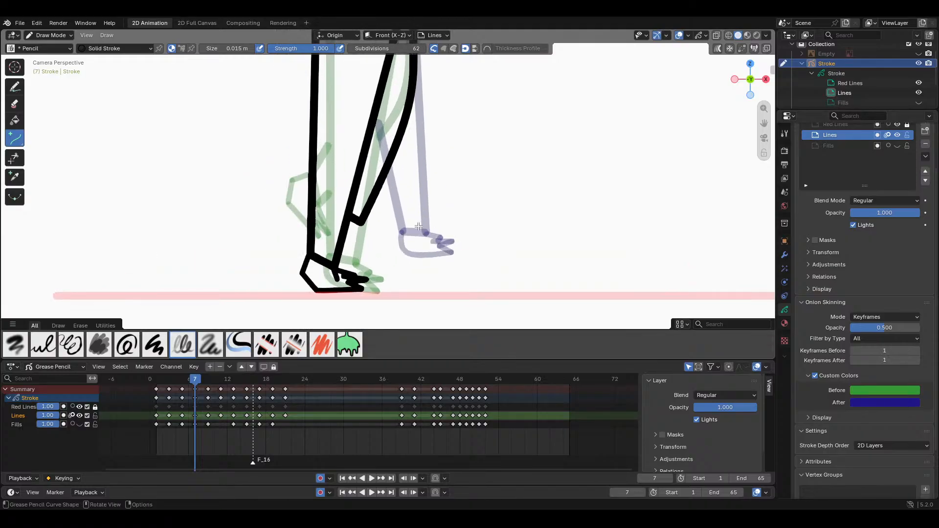
{"action": "scroll", "coordinate": [413, 224], "scroll_direction": "down", "scroll_amount": 1}
{"action": "key", "text": "Up"}
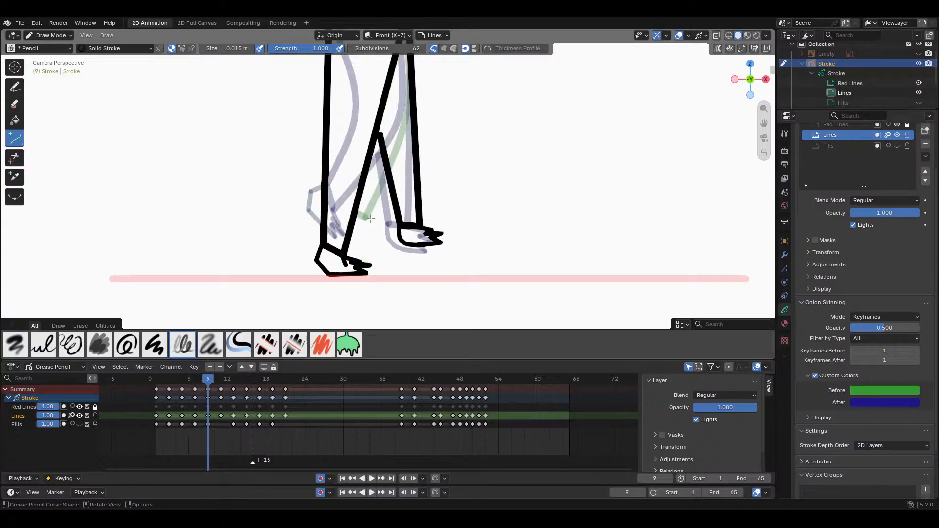
{"action": "key", "text": "Tab"}
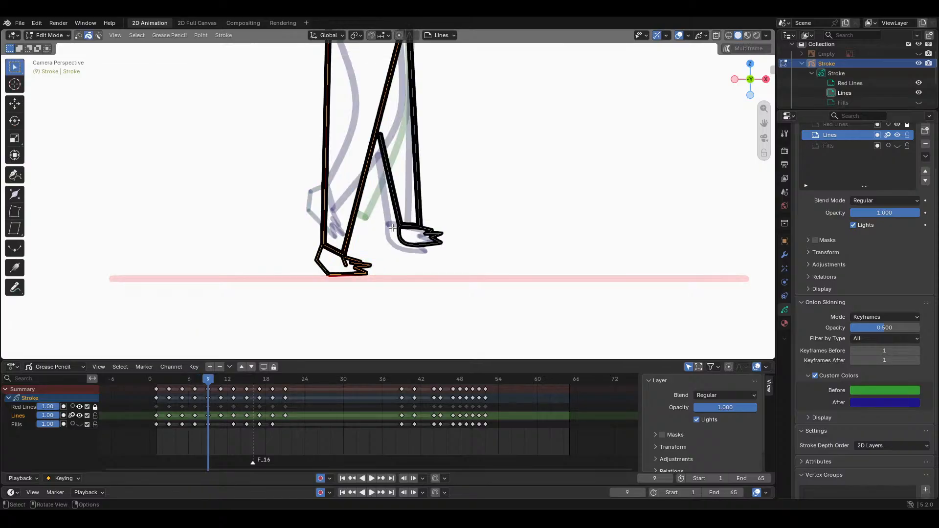
{"action": "left_click_drag", "start_coordinate": [393, 228], "coordinate": [449, 246]}
{"action": "key", "text": "ctrl+c"}
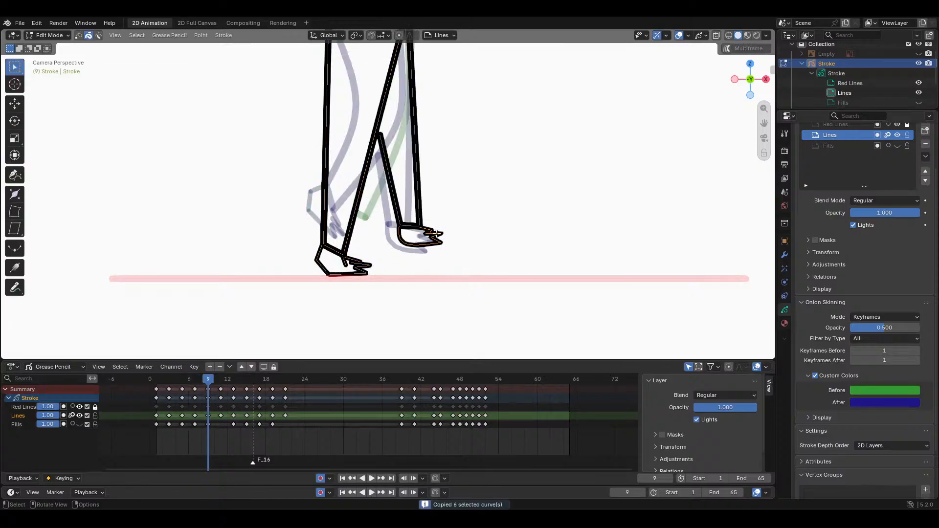
{"action": "key", "text": "Up"}
{"action": "key", "text": "Down"}
{"action": "key", "text": "Down"}
{"action": "key", "text": "ctrl+v"}
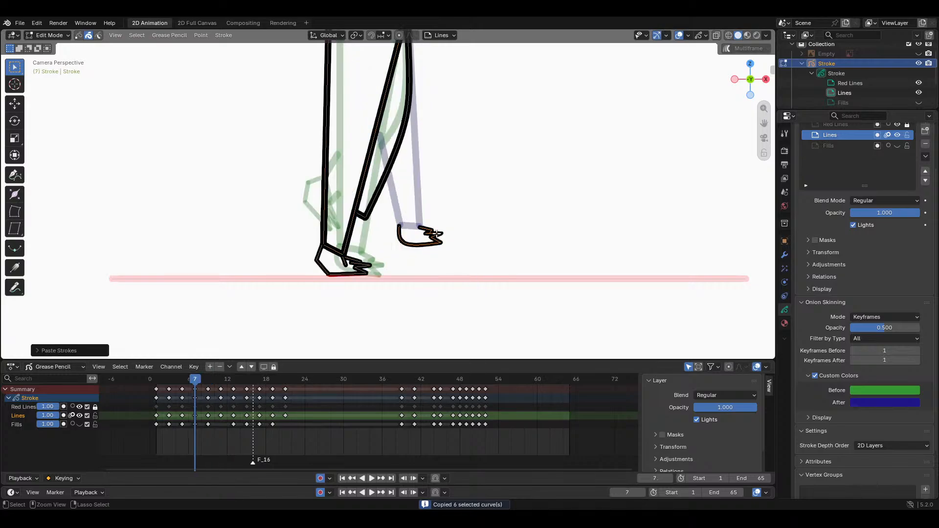
Step: Rotate the pasted foot strokes toe-down and move them under the raised leg's ankle line
{"action": "key", "text": "r"}
{"action": "left_click", "coordinate": [463, 275]}
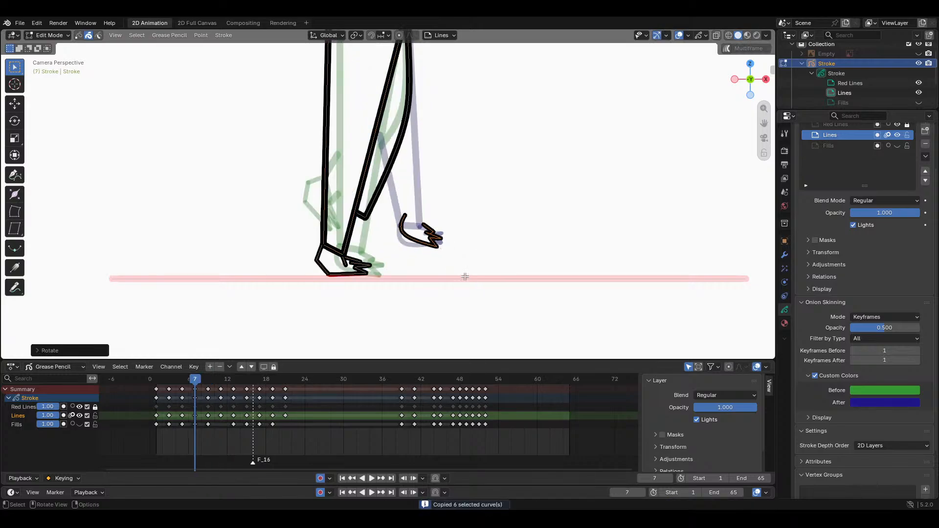
{"action": "key", "text": "g"}
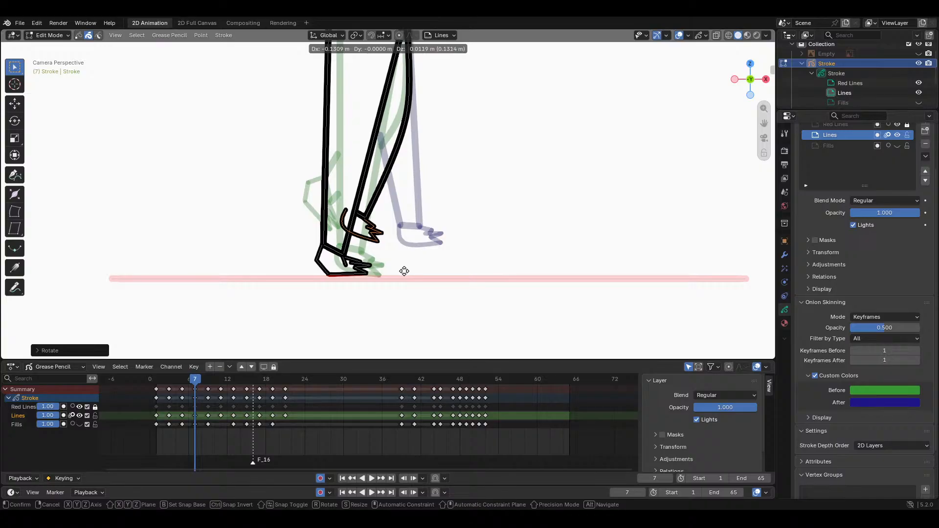
{"action": "left_click", "coordinate": [405, 272]}
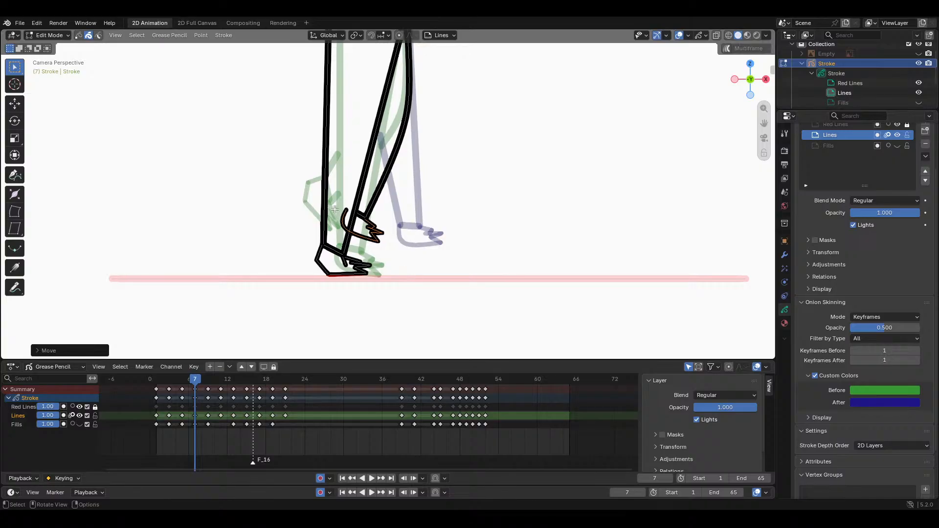
{"action": "scroll", "coordinate": [348, 220], "scroll_direction": "up", "scroll_amount": 2}
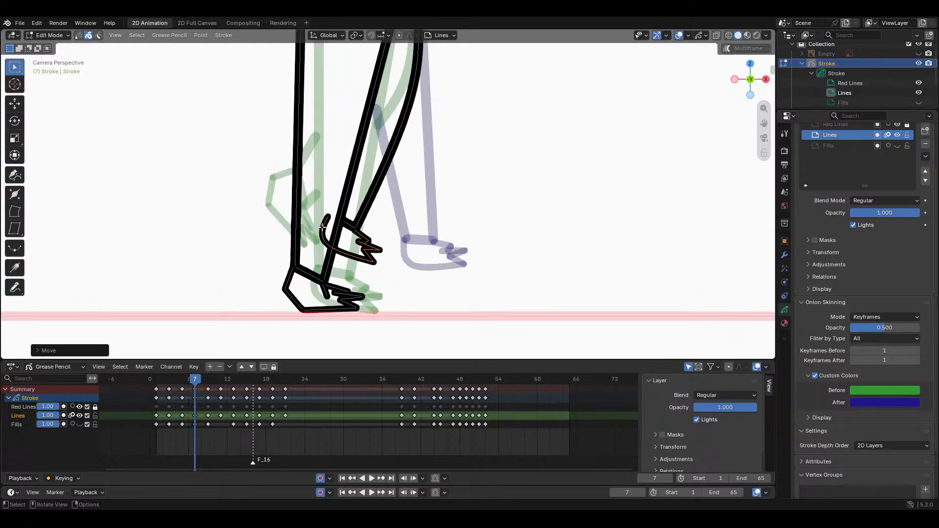
Step: Try trimming the heel overshoot behind the planted leg with the Trim tool and Keep Caps turned off
{"action": "key", "text": "Tab"}
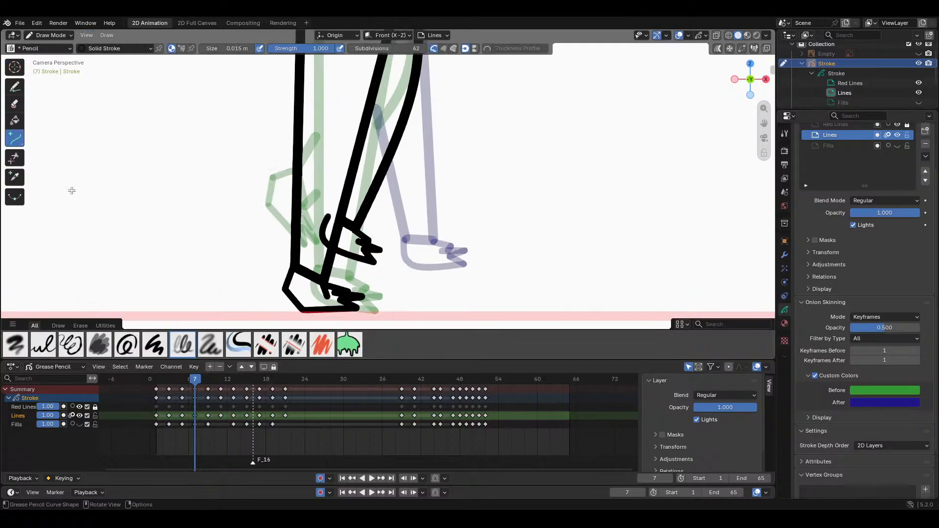
{"action": "left_click", "coordinate": [15, 158]}
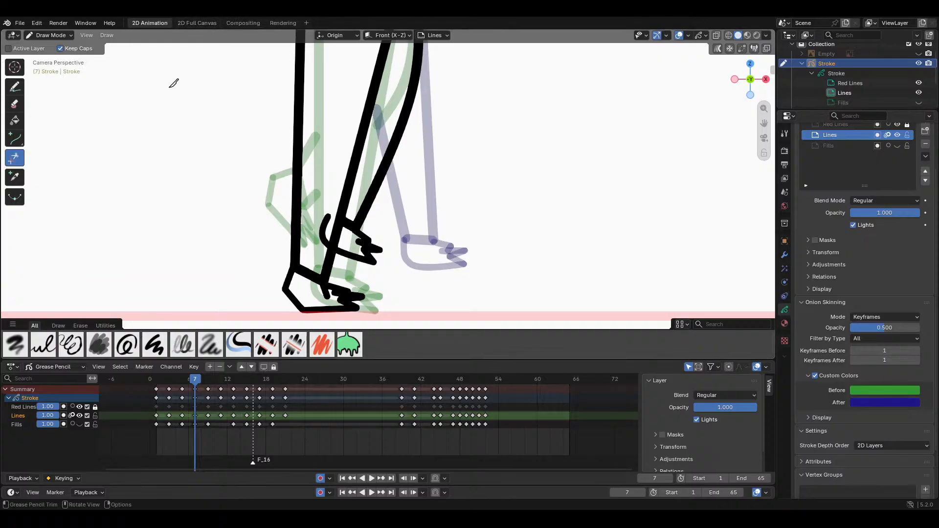
{"action": "left_click", "coordinate": [60, 49]}
{"action": "left_click_drag", "start_coordinate": [318, 221], "coordinate": [329, 232]}
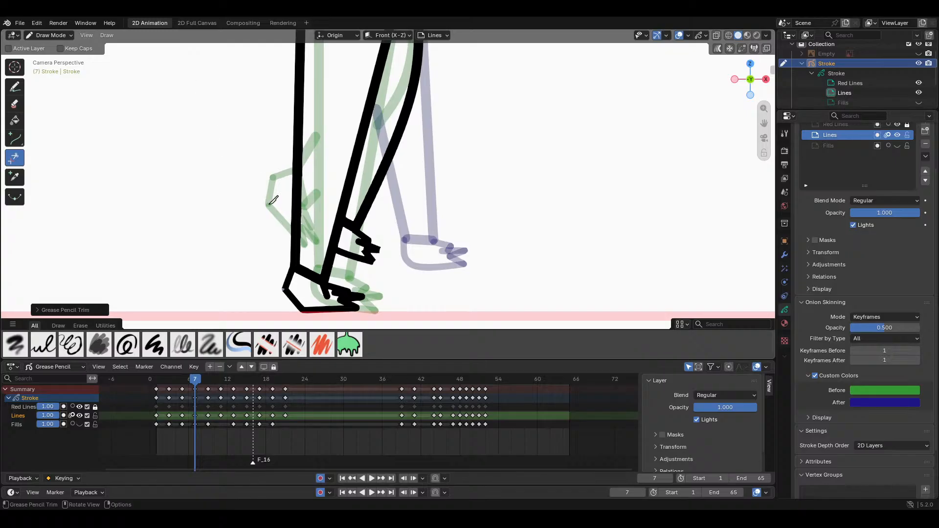
Step: Try setting rounded caps on all frame 7 strokes in Edit Mode, and undo back to the untrimmed heel
{"action": "key", "text": "Tab"}
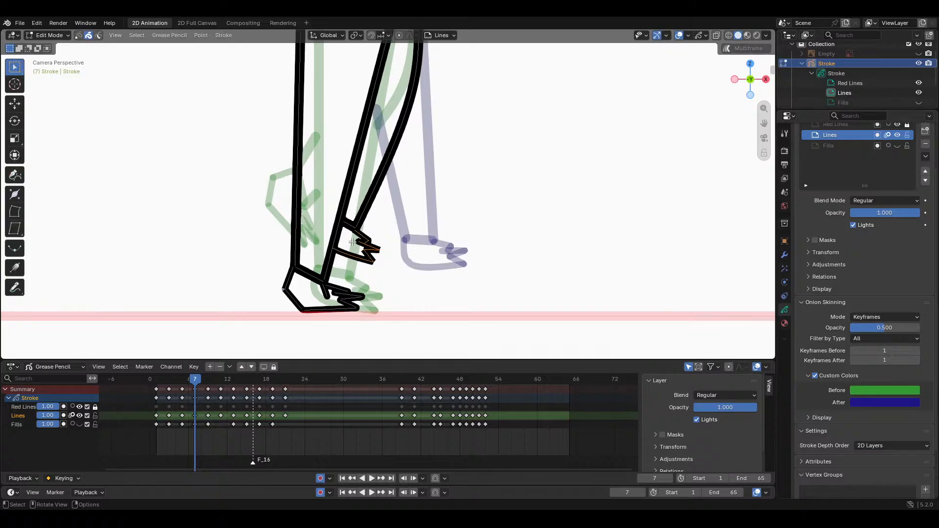
{"action": "key", "text": "a"}
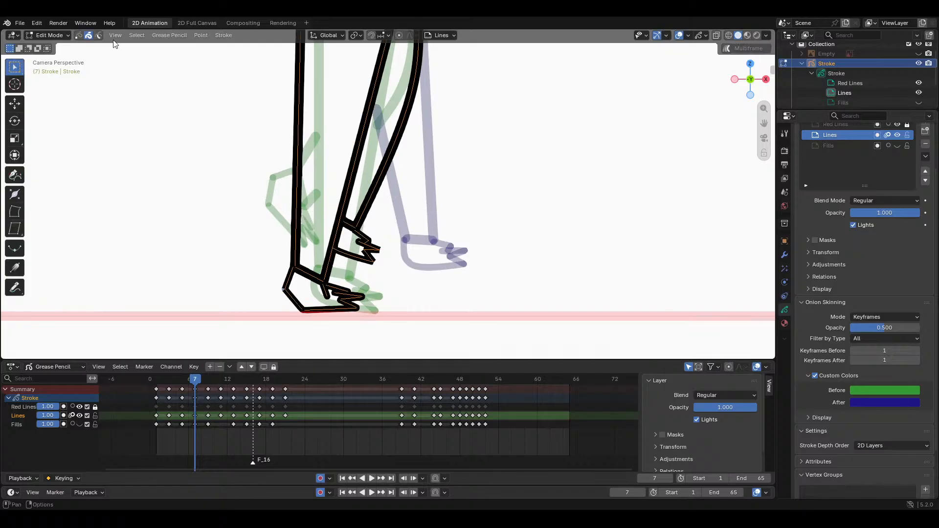
{"action": "left_click", "coordinate": [224, 35]}
{"action": "mouse_move", "coordinate": [245, 165]}
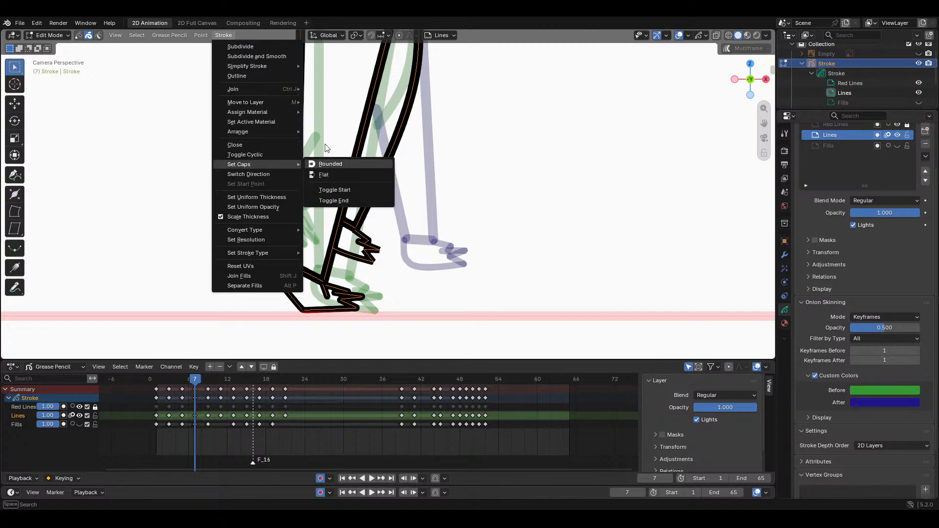
{"action": "left_click", "coordinate": [326, 165]}
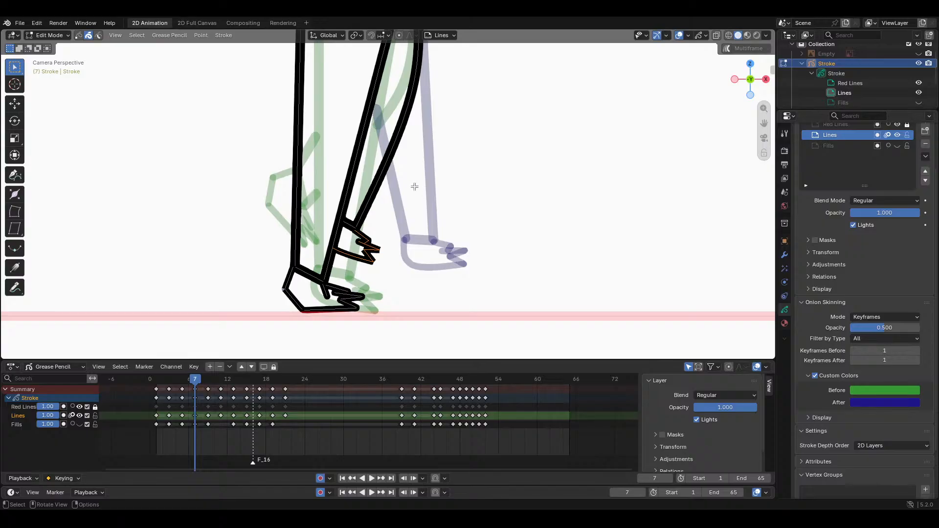
{"action": "key", "text": "Tab"}
{"action": "key", "text": "ctrl+Tab"}
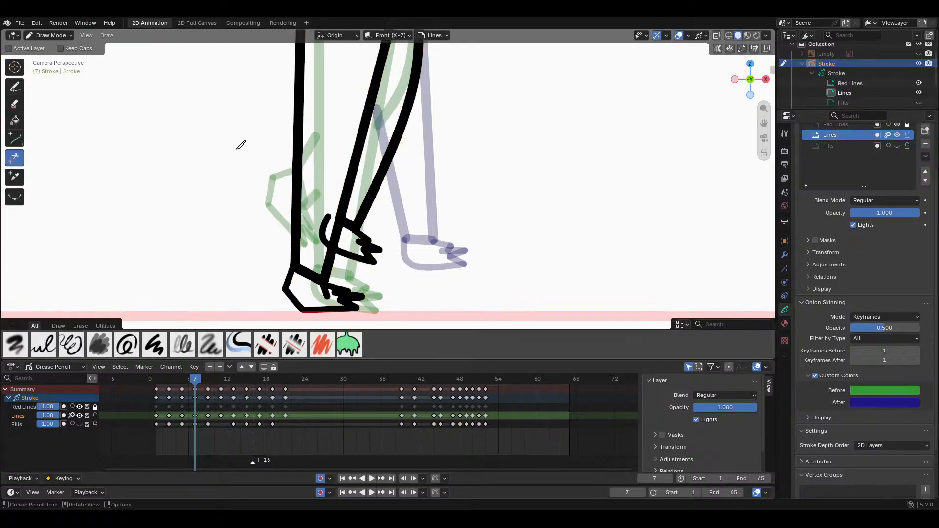
Step: Turn on Keep Caps for the Trim tool and trim the raised foot's heel overshoot behind the planted leg
{"action": "left_click", "coordinate": [61, 49]}
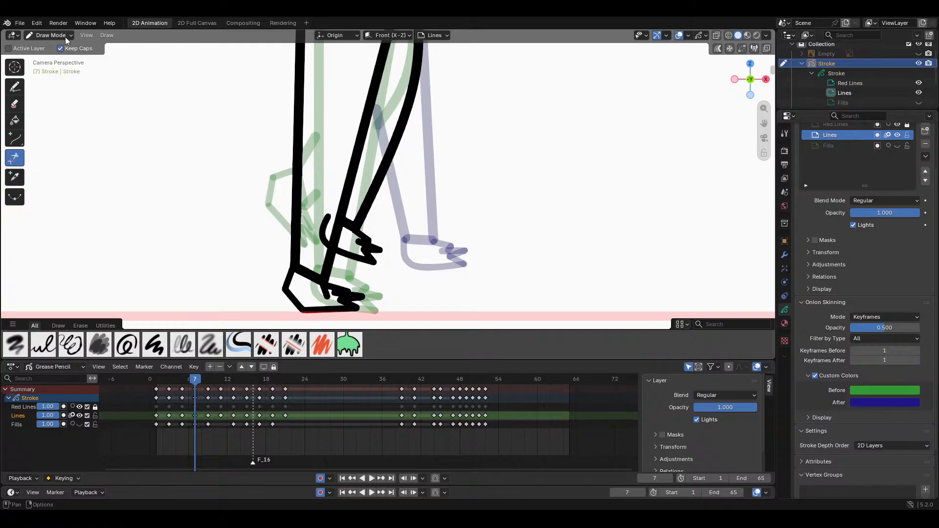
{"action": "mouse_move", "coordinate": [325, 244]}
{"action": "left_mouse_down"}
{"action": "mouse_move", "coordinate": [323, 228]}
{"action": "mouse_move", "coordinate": [326, 243]}
{"action": "left_mouse_up"}
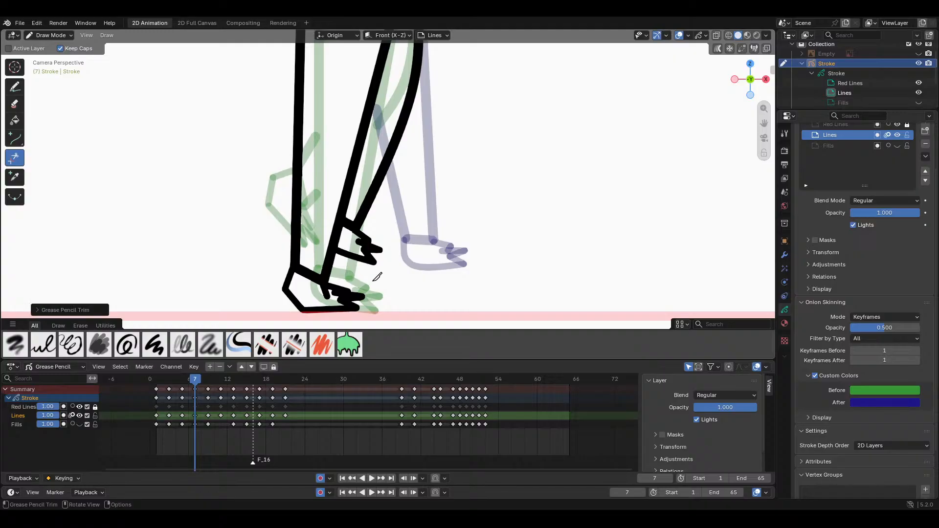
{"action": "scroll", "coordinate": [620, 192], "scroll_direction": "down", "scroll_amount": 7}
{"action": "mouse_move", "coordinate": [764, 124]}
{"action": "left_mouse_down"}
{"action": "mouse_move", "coordinate": [724, 243]}
{"action": "mouse_move", "coordinate": [740, 138]}
{"action": "mouse_move", "coordinate": [758, 126]}
{"action": "left_mouse_up"}
{"action": "scroll", "coordinate": [426, 179], "scroll_direction": "up", "scroll_amount": 2}
{"action": "scroll", "coordinate": [548, 166], "scroll_direction": "up", "scroll_amount": 2}
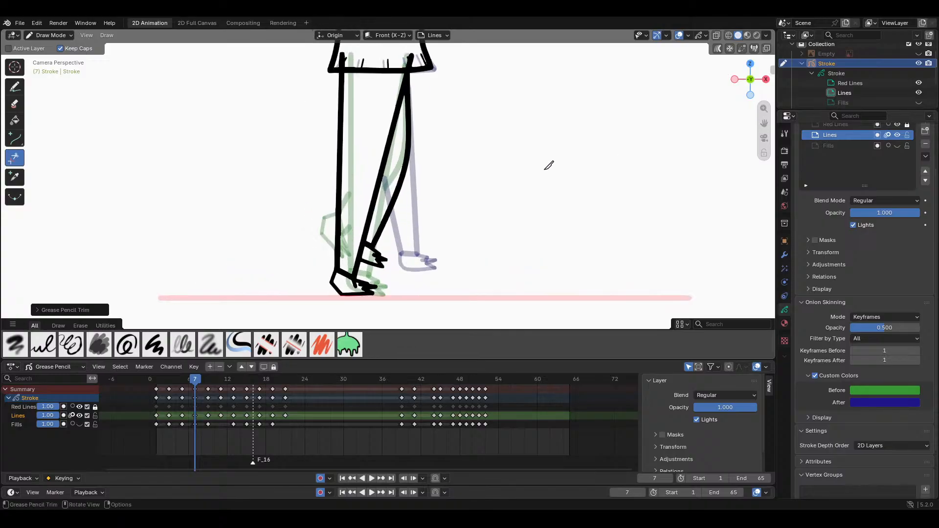
Step: Go to frame 9 and delete the selected planted-leg and foot strokes in Edit Mode
{"action": "mouse_move", "coordinate": [201, 377]}
{"action": "left_mouse_down"}
{"action": "mouse_move", "coordinate": [169, 377]}
{"action": "mouse_move", "coordinate": [220, 373]}
{"action": "mouse_move", "coordinate": [144, 372]}
{"action": "mouse_move", "coordinate": [216, 368]}
{"action": "mouse_move", "coordinate": [153, 376]}
{"action": "mouse_move", "coordinate": [216, 374]}
{"action": "mouse_move", "coordinate": [195, 376]}
{"action": "mouse_move", "coordinate": [207, 374]}
{"action": "left_mouse_up"}
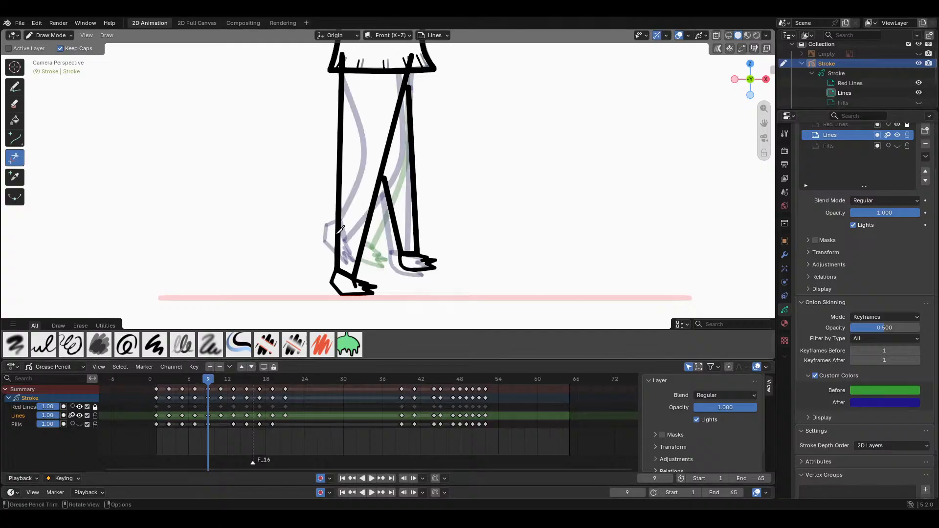
{"action": "key", "text": "Tab"}
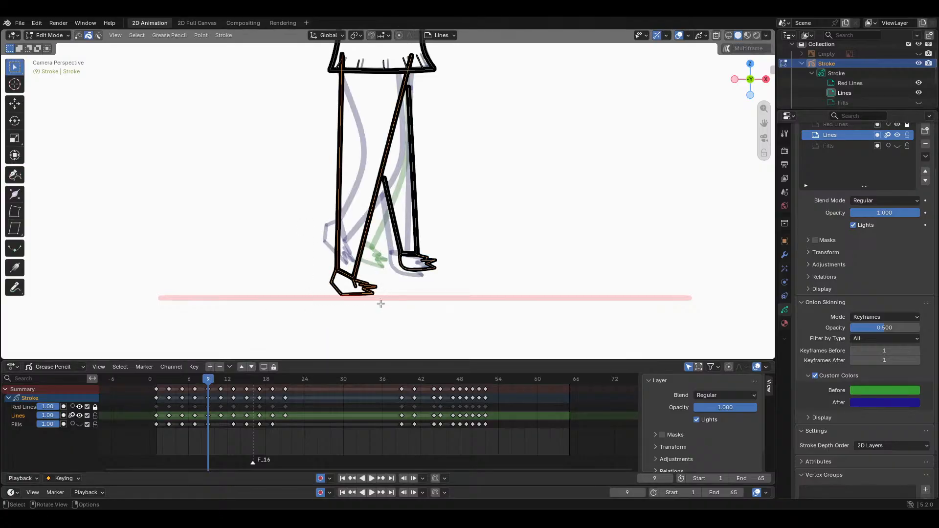
{"action": "key", "text": "Delete"}
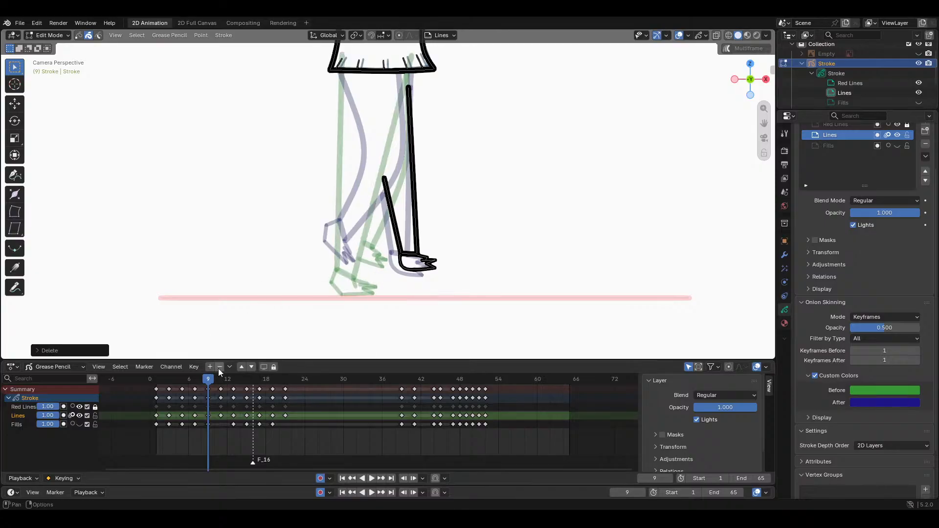
Step: Play back the walk from frame 1 to review the leg motion
{"action": "mouse_move", "coordinate": [210, 377]}
{"action": "left_mouse_down"}
{"action": "mouse_move", "coordinate": [226, 381]}
{"action": "mouse_move", "coordinate": [128, 367]}
{"action": "mouse_move", "coordinate": [214, 363]}
{"action": "mouse_move", "coordinate": [160, 362]}
{"action": "mouse_move", "coordinate": [218, 378]}
{"action": "mouse_move", "coordinate": [156, 365]}
{"action": "left_mouse_up"}
{"action": "key", "text": "space"}
{"action": "key", "text": "space"}
{"action": "key", "text": "space"}
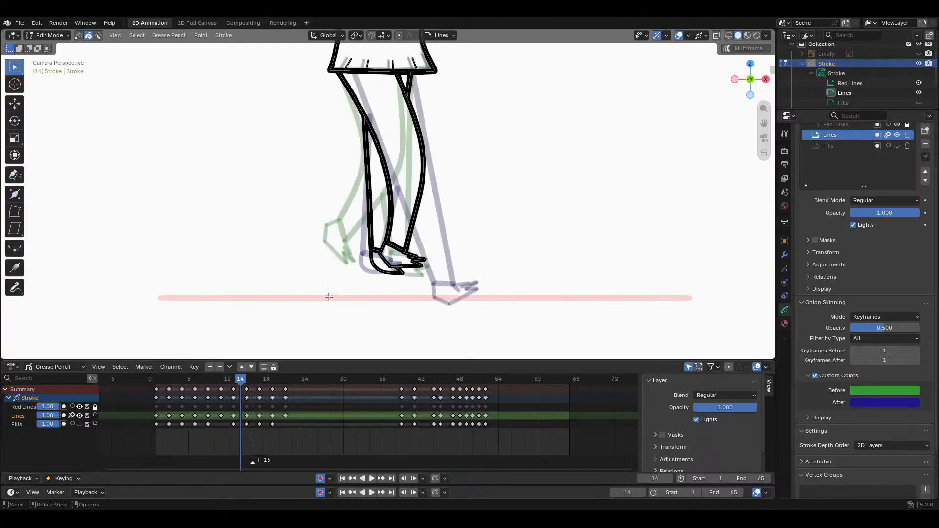
Step: Stop playback and compare the leg poses on frames 9 and 13, examining how the feet cross
{"action": "key", "text": "space"}
{"action": "left_click_drag", "start_coordinate": [236, 378], "coordinate": [210, 383]}
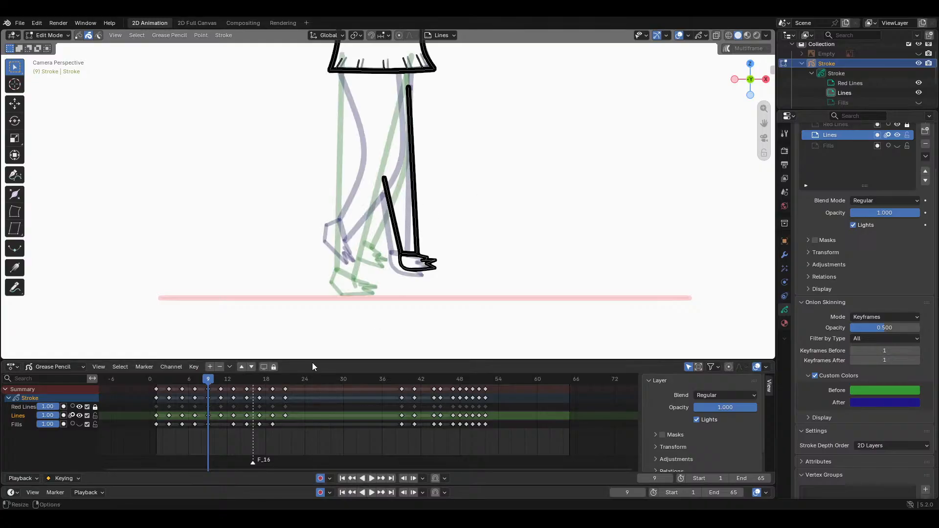
{"action": "left_click_drag", "start_coordinate": [208, 379], "coordinate": [235, 380]}
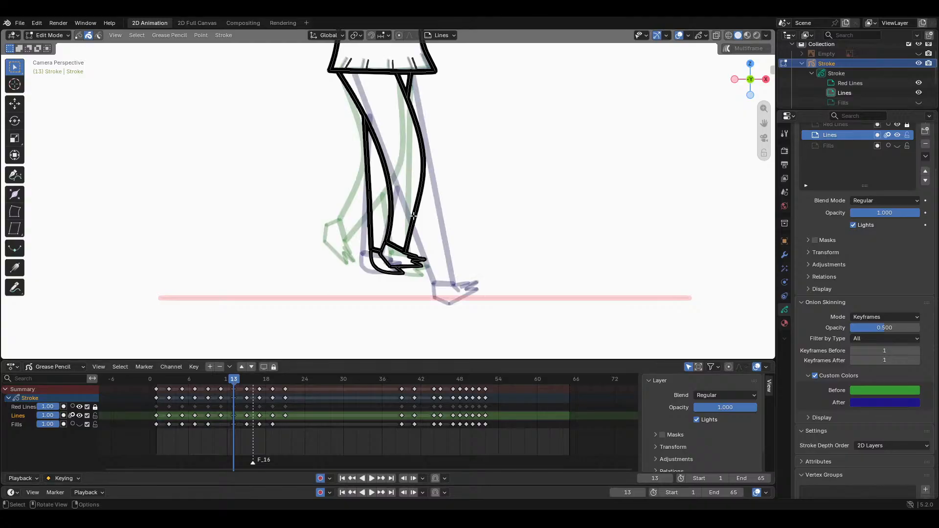
{"action": "scroll", "coordinate": [389, 235], "scroll_direction": "up", "scroll_amount": 3}
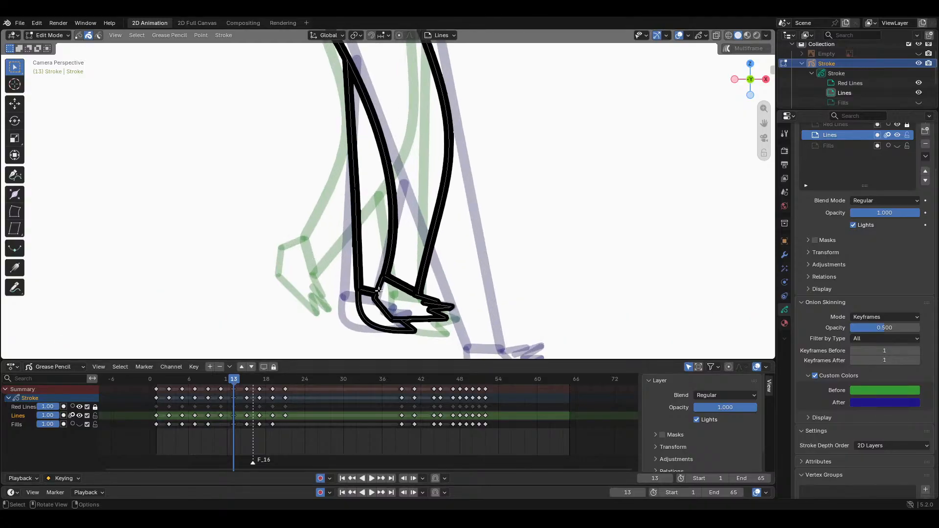
{"action": "scroll", "coordinate": [411, 200], "scroll_direction": "down", "scroll_amount": 4}
{"action": "scroll", "coordinate": [450, 249], "scroll_direction": "up", "scroll_amount": 5}
{"action": "scroll", "coordinate": [331, 315], "scroll_direction": "down", "scroll_amount": 3}
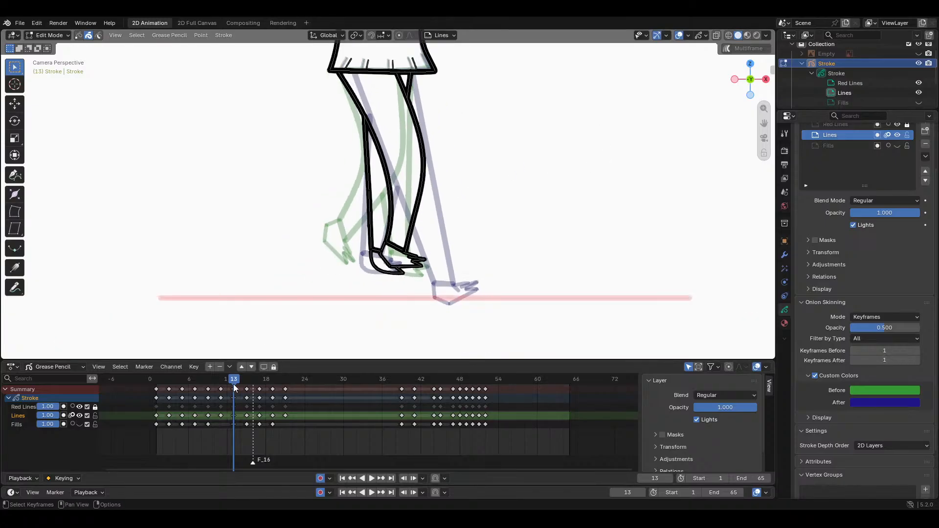
Step: Go to frame 9 and, in Draw Mode, draw the raised leg's rear outline from the skirt hem to the heel as a gentle curve
{"action": "mouse_move", "coordinate": [233, 383]}
{"action": "left_mouse_down"}
{"action": "mouse_move", "coordinate": [218, 384]}
{"action": "mouse_move", "coordinate": [207, 407]}
{"action": "left_mouse_up"}
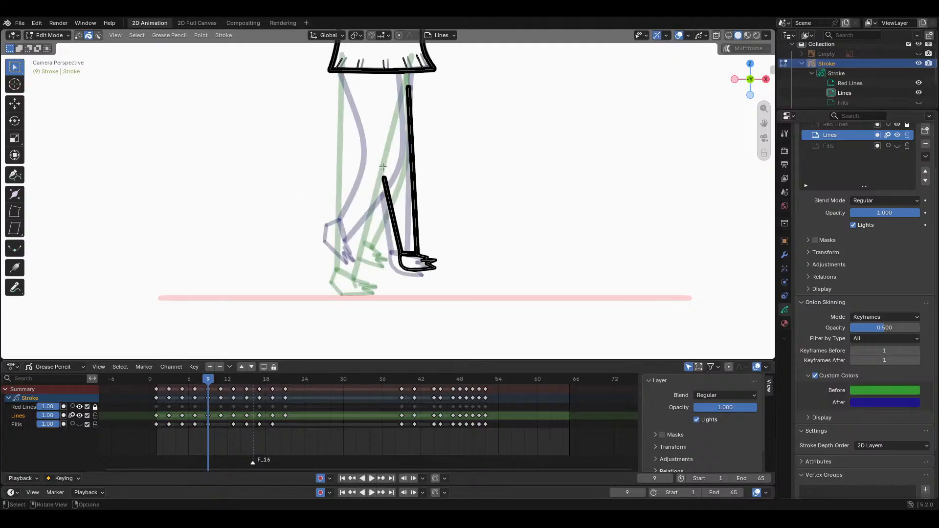
{"action": "scroll", "coordinate": [394, 168], "scroll_direction": "up", "scroll_amount": 3}
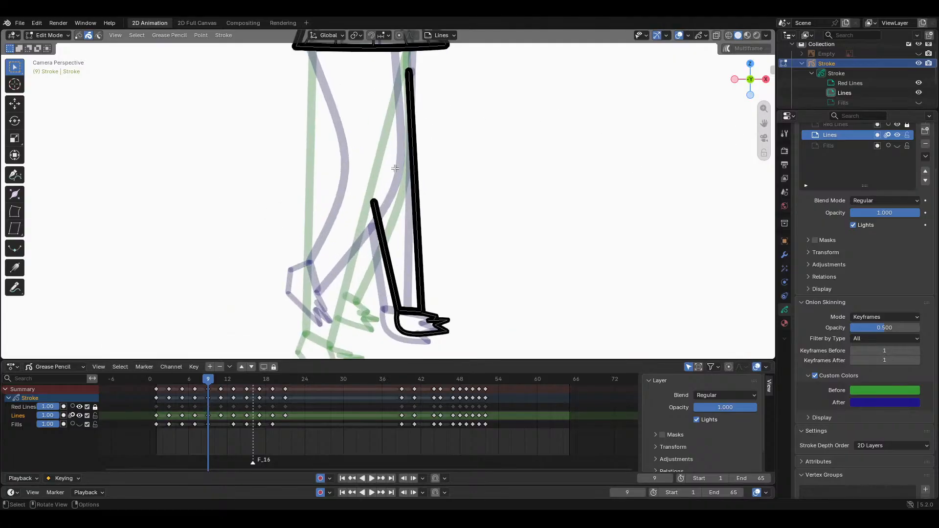
{"action": "scroll", "coordinate": [315, 191], "scroll_direction": "down", "scroll_amount": 1}
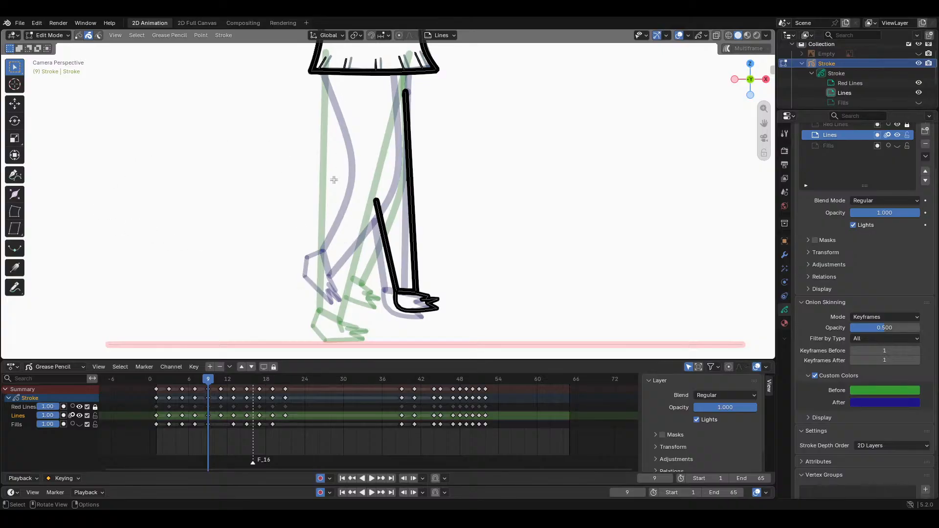
{"action": "key", "text": "Tab"}
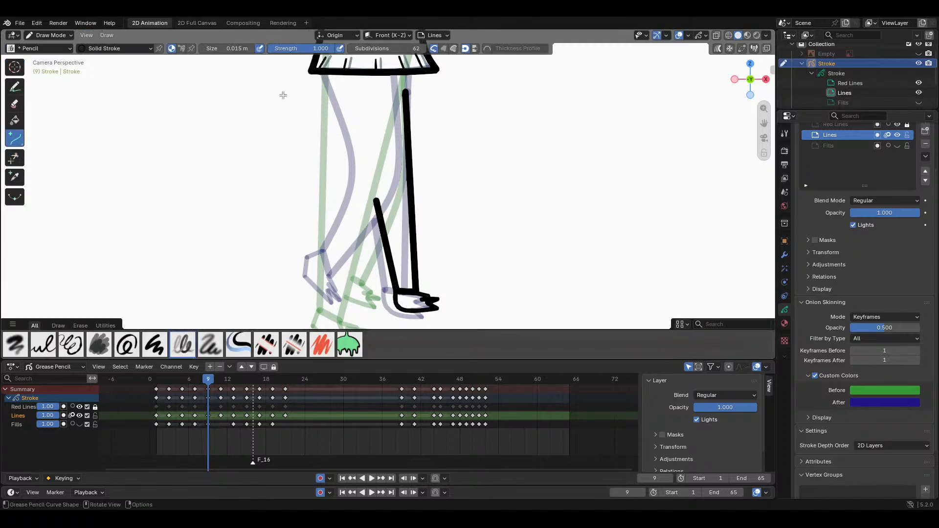
{"action": "mouse_move", "coordinate": [323, 73]}
{"action": "left_mouse_down"}
{"action": "mouse_move", "coordinate": [355, 182]}
{"action": "mouse_move", "coordinate": [324, 264]}
{"action": "mouse_move", "coordinate": [322, 313]}
{"action": "mouse_move", "coordinate": [323, 278]}
{"action": "left_mouse_up"}
{"action": "mouse_move", "coordinate": [339, 197]}
{"action": "left_mouse_down"}
{"action": "mouse_move", "coordinate": [356, 192]}
{"action": "mouse_move", "coordinate": [350, 160]}
{"action": "mouse_move", "coordinate": [348, 177]}
{"action": "left_mouse_up"}
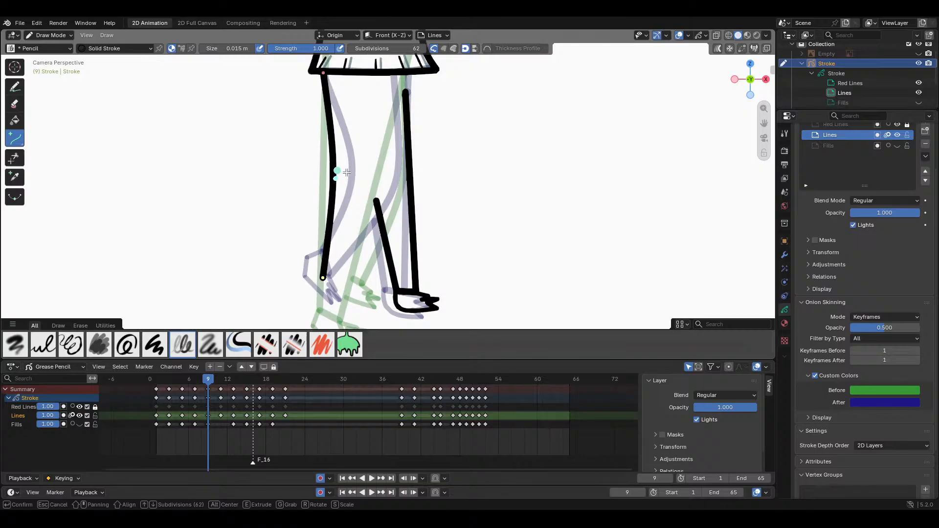
{"action": "key", "text": "Return"}
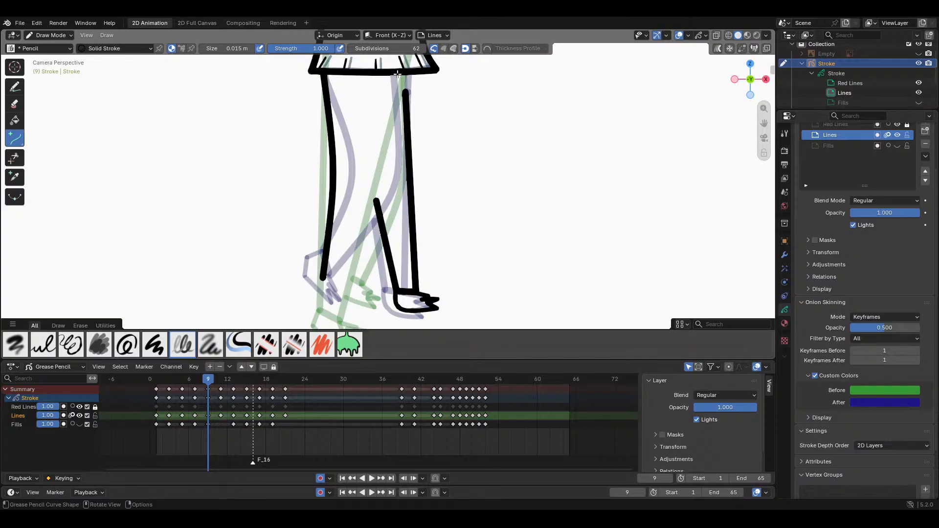
Step: Draw the raised leg's front outline as a curve from the skirt hem, bending at the knee and ending at the ankle
{"action": "mouse_move", "coordinate": [397, 74]}
{"action": "left_mouse_down"}
{"action": "mouse_move", "coordinate": [410, 247]}
{"action": "mouse_move", "coordinate": [380, 278]}
{"action": "mouse_move", "coordinate": [409, 260]}
{"action": "mouse_move", "coordinate": [352, 320]}
{"action": "mouse_move", "coordinate": [339, 321]}
{"action": "mouse_move", "coordinate": [341, 265]}
{"action": "mouse_move", "coordinate": [336, 294]}
{"action": "left_mouse_up"}
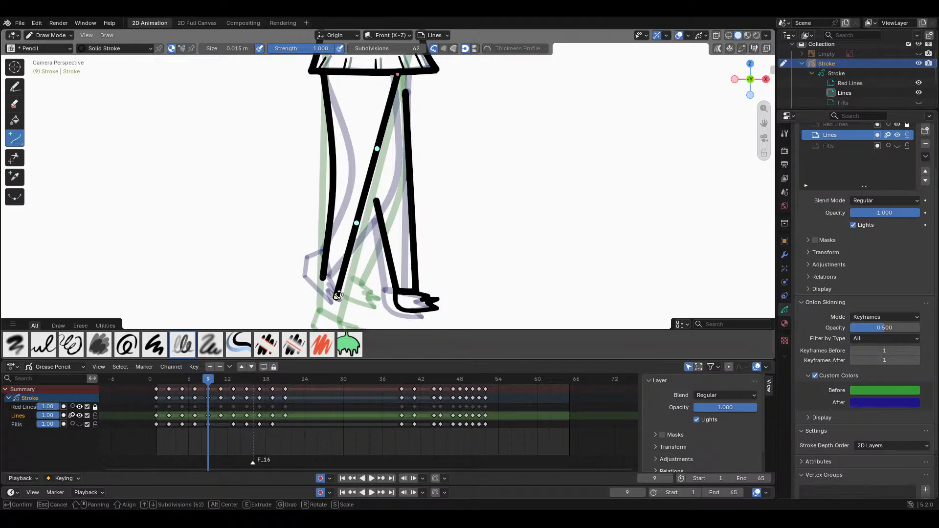
{"action": "left_click_drag", "start_coordinate": [356, 223], "coordinate": [383, 191]}
{"action": "left_click_drag", "start_coordinate": [377, 149], "coordinate": [410, 164]}
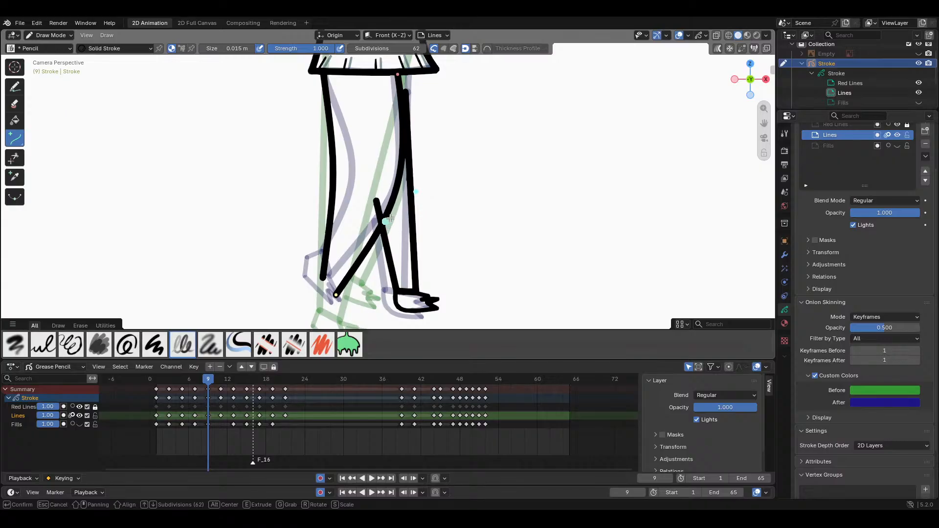
{"action": "left_click_drag", "start_coordinate": [428, 184], "coordinate": [429, 191]}
{"action": "left_click_drag", "start_coordinate": [380, 223], "coordinate": [378, 221]}
{"action": "mouse_move", "coordinate": [424, 178]}
{"action": "left_mouse_down"}
{"action": "mouse_move", "coordinate": [405, 187]}
{"action": "mouse_move", "coordinate": [403, 159]}
{"action": "left_mouse_up"}
{"action": "left_click_drag", "start_coordinate": [384, 220], "coordinate": [381, 211]}
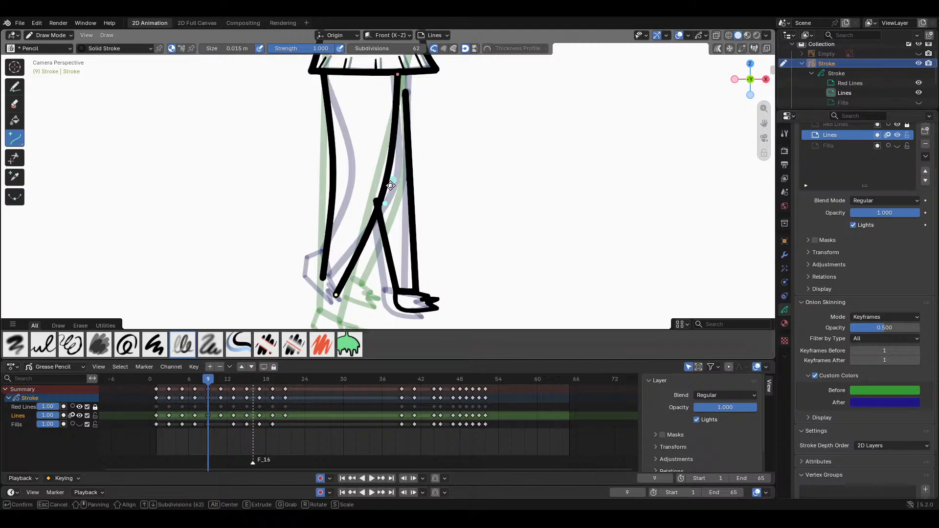
{"action": "key", "text": "Return"}
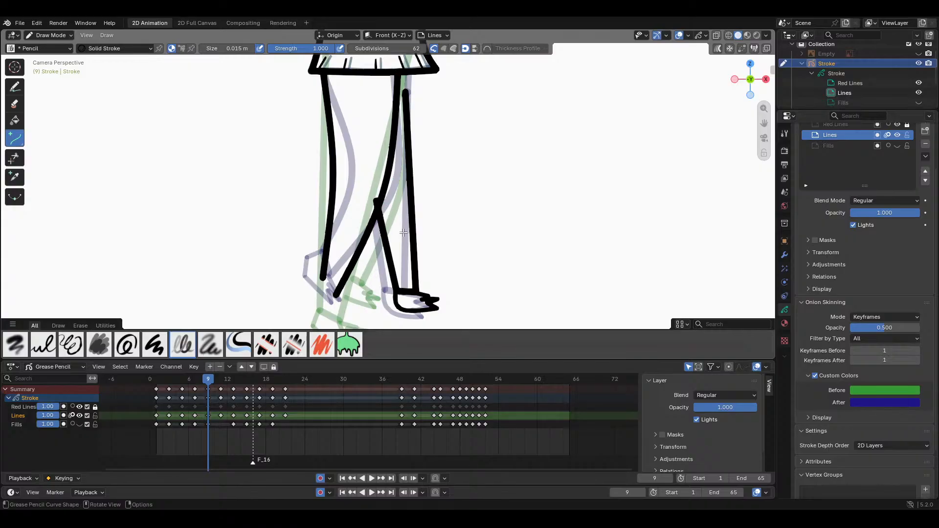
Step: Connect the lower ends of the raised leg's two outlines with a short ankle stroke on frame 9
{"action": "middle_click_drag", "start_coordinate": [399, 317], "coordinate": [433, 227], "text": "shift"}
{"action": "scroll", "coordinate": [433, 227], "scroll_direction": "up", "scroll_amount": 4}
{"action": "left_click_drag", "start_coordinate": [320, 181], "coordinate": [349, 216]}
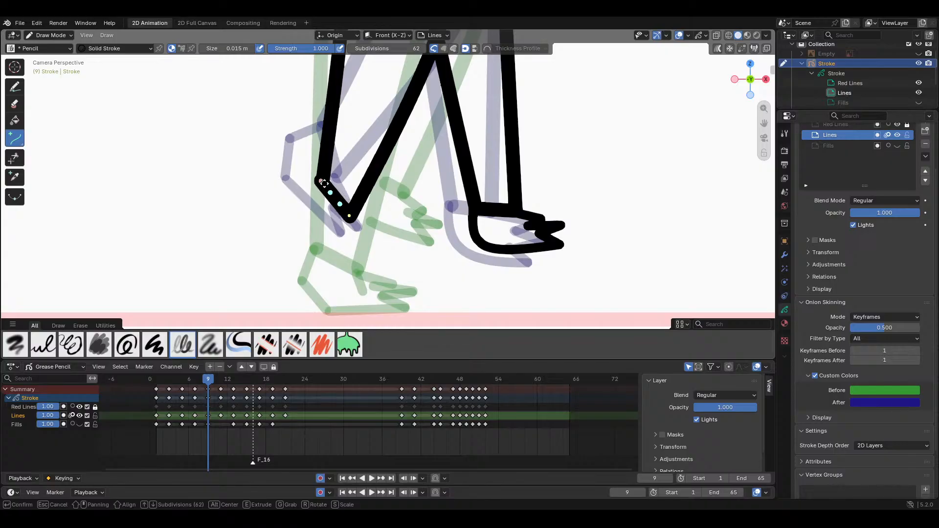
{"action": "key", "text": "Return"}
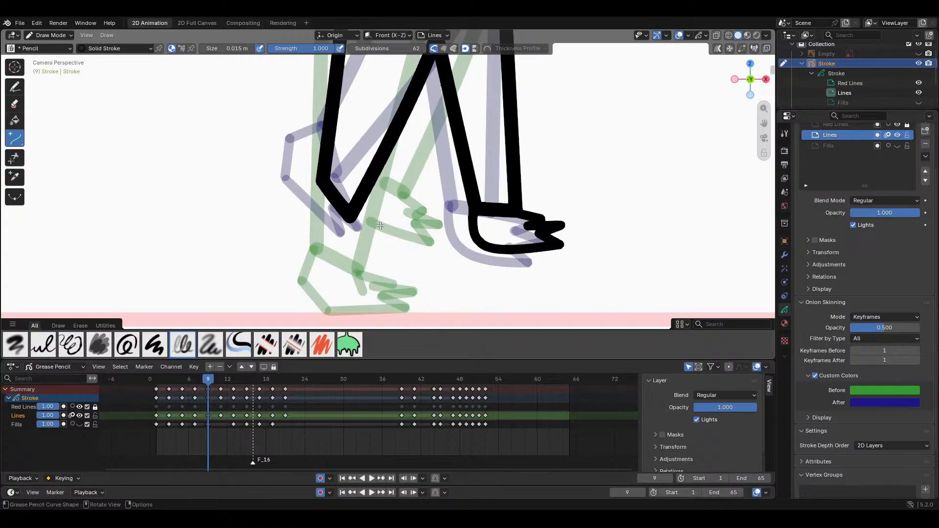
{"action": "scroll", "coordinate": [380, 226], "scroll_direction": "down", "scroll_amount": 3}
{"action": "scroll", "coordinate": [444, 233], "scroll_direction": "down", "scroll_amount": 2}
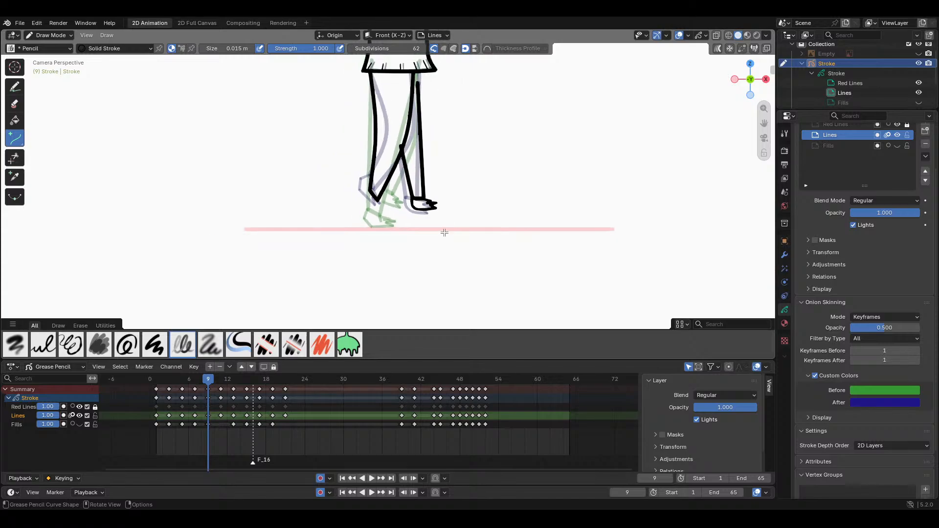
Step: Step back and forth through the keyframes between frames 1 and 11 to check how the legs flow
{"action": "mouse_move", "coordinate": [762, 125]}
{"action": "left_mouse_down"}
{"action": "mouse_move", "coordinate": [737, 176]}
{"action": "mouse_move", "coordinate": [751, 163]}
{"action": "mouse_move", "coordinate": [743, 143]}
{"action": "left_mouse_up"}
{"action": "scroll", "coordinate": [369, 210], "scroll_direction": "up", "scroll_amount": 5}
{"action": "key", "text": "Up"}
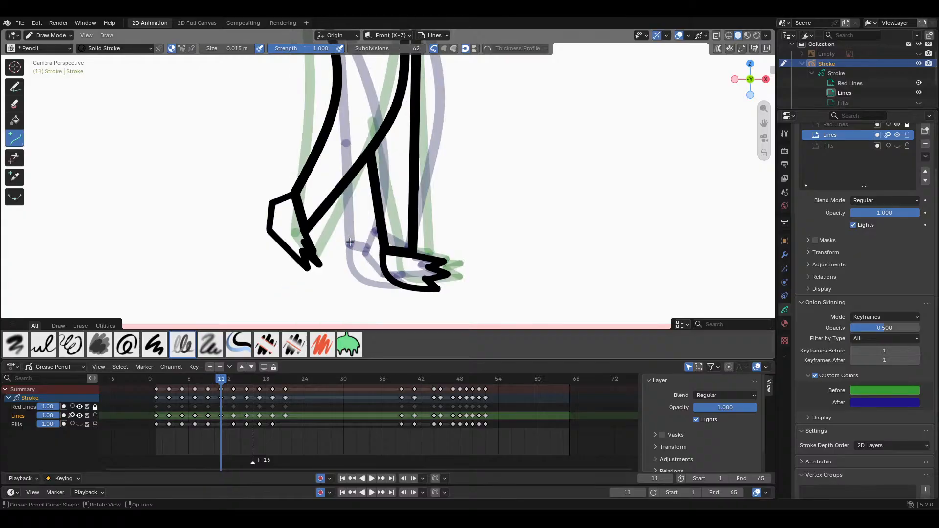
{"action": "key", "text": "Down"}
{"action": "key", "text": "Down"}
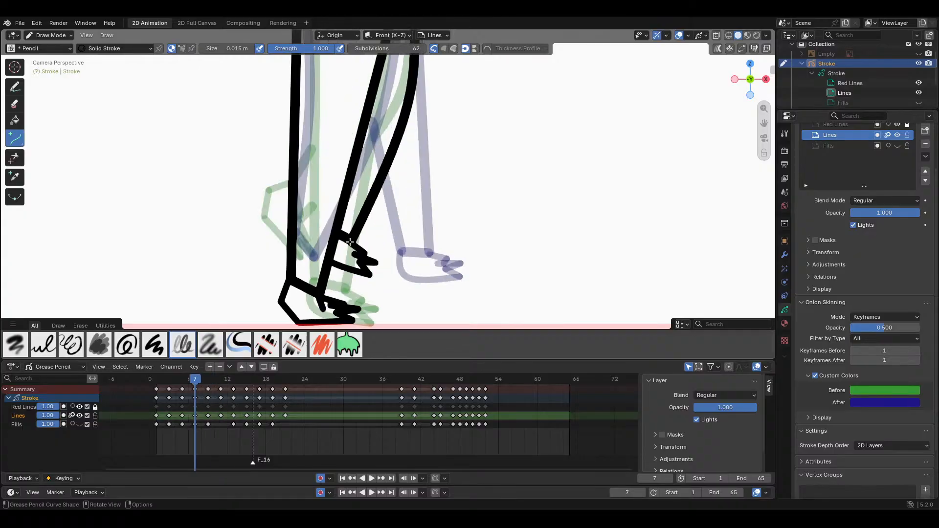
{"action": "key", "text": "Up"}
{"action": "key", "text": "Down"}
{"action": "key", "text": "Down"}
{"action": "key", "text": "Down"}
{"action": "key", "text": "Down"}
{"action": "key", "text": "Down"}
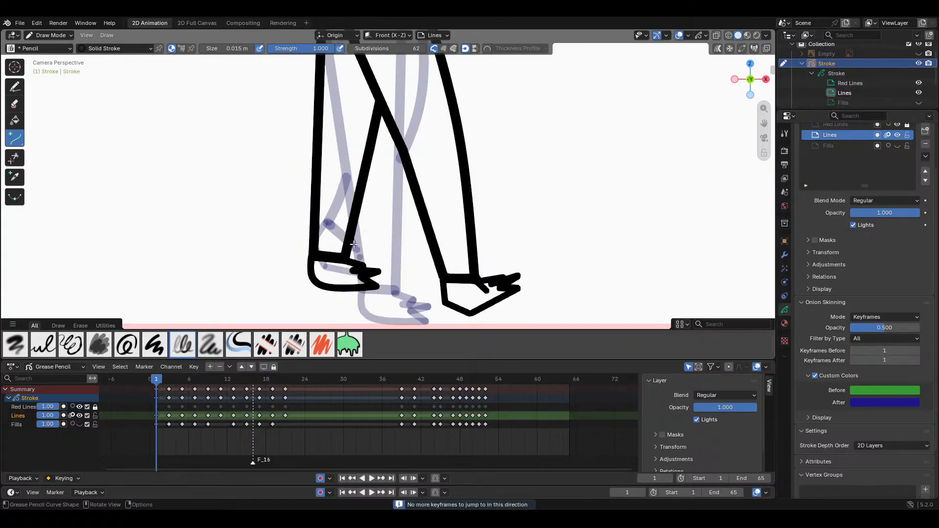
{"action": "key", "text": "Up"}
{"action": "key", "text": "Up"}
{"action": "key", "text": "Up"}
{"action": "key", "text": "Up"}
{"action": "key", "text": "Up"}
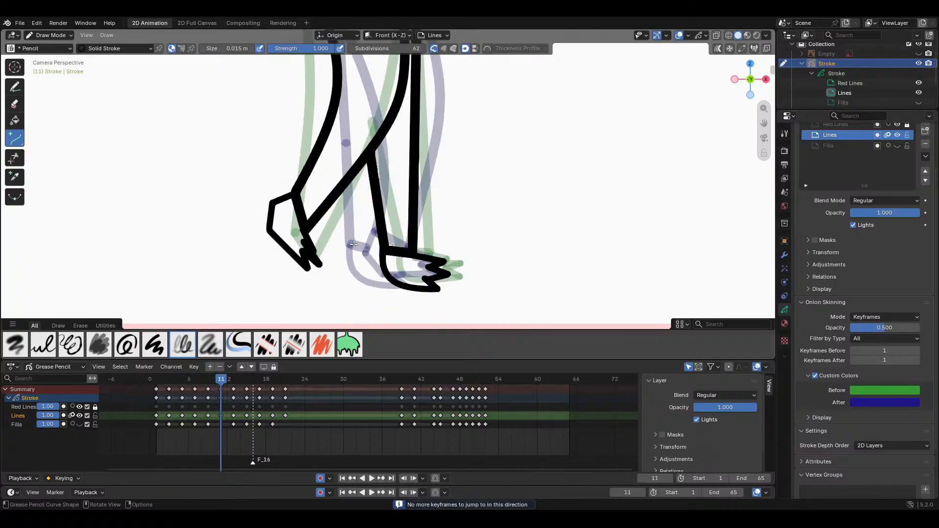
Step: Play back the walk with the redrawn frame 9 leg to review the motion
{"action": "key", "text": "space"}
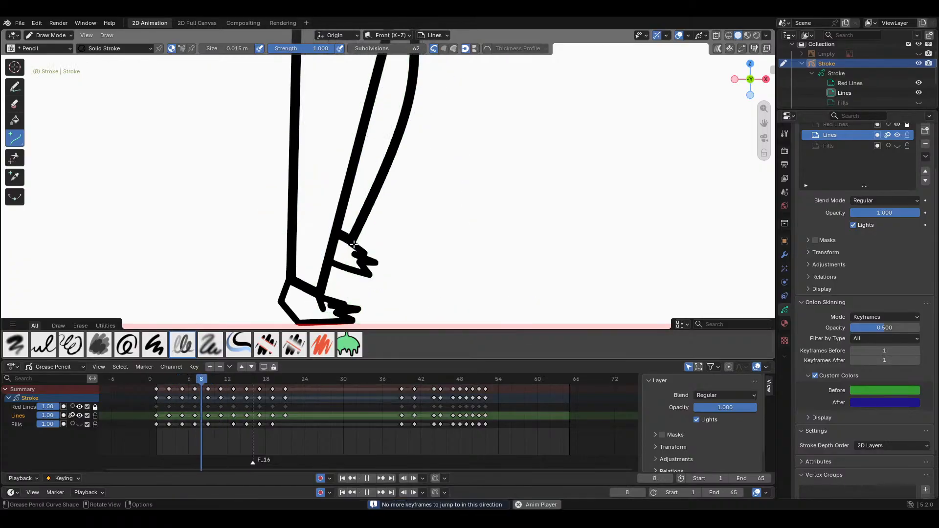
{"action": "key", "text": "space"}
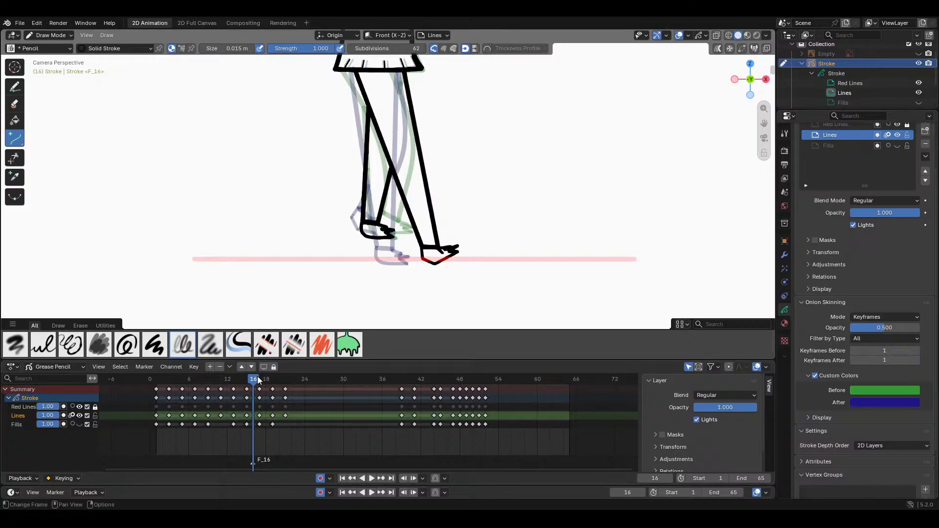
{"action": "key", "text": "space"}
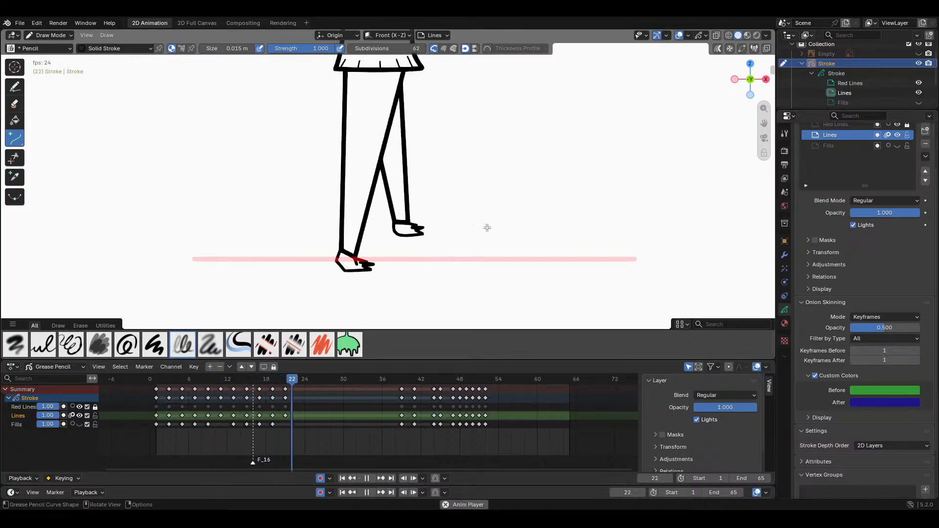
{"action": "key", "text": "space"}
Step: Go to frame 11 and, in Edit Mode, rotate the raised leg and foot strokes slightly and shift them backward
{"action": "mouse_move", "coordinate": [286, 379]}
{"action": "left_mouse_down"}
{"action": "mouse_move", "coordinate": [195, 334]}
{"action": "mouse_move", "coordinate": [221, 336]}
{"action": "left_mouse_up"}
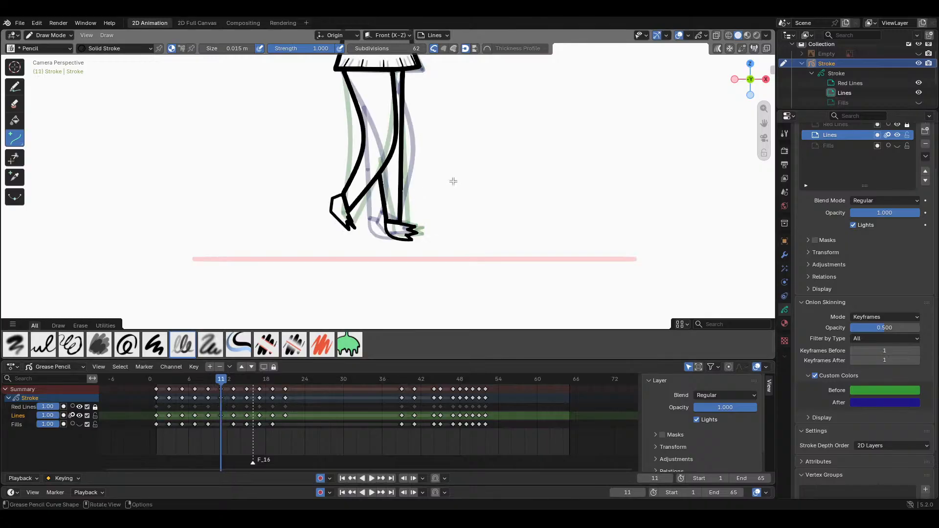
{"action": "key", "text": "Tab"}
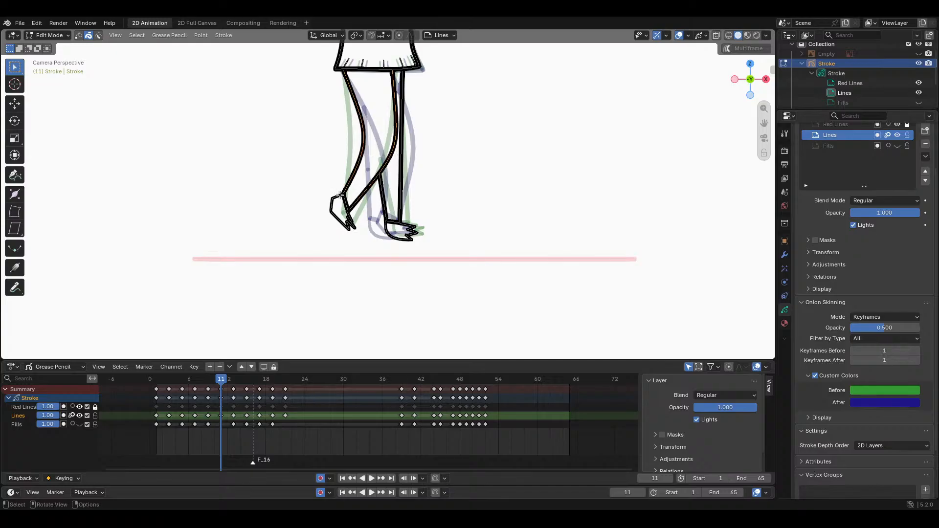
{"action": "left_click_drag", "start_coordinate": [312, 179], "coordinate": [355, 250]}
{"action": "key", "text": "r"}
{"action": "left_click", "coordinate": [474, 178]}
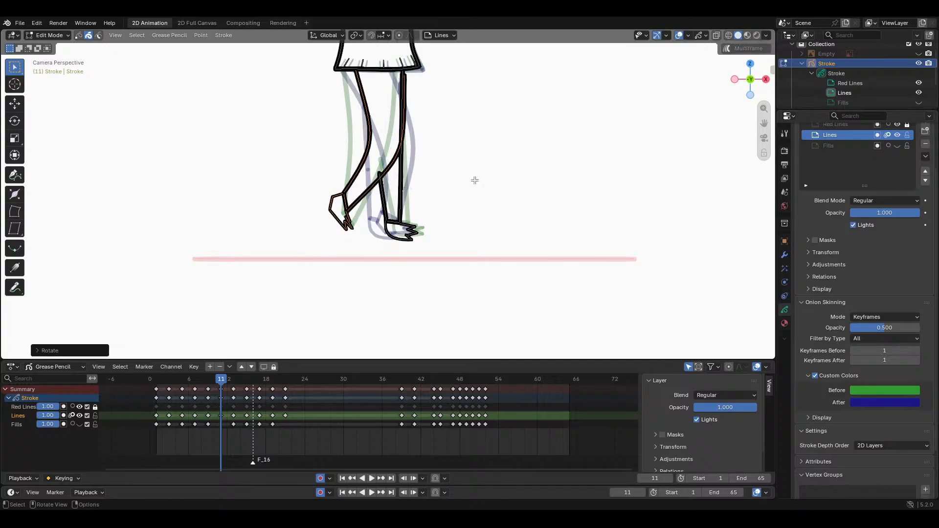
{"action": "key", "text": "g"}
{"action": "left_click", "coordinate": [461, 182]}
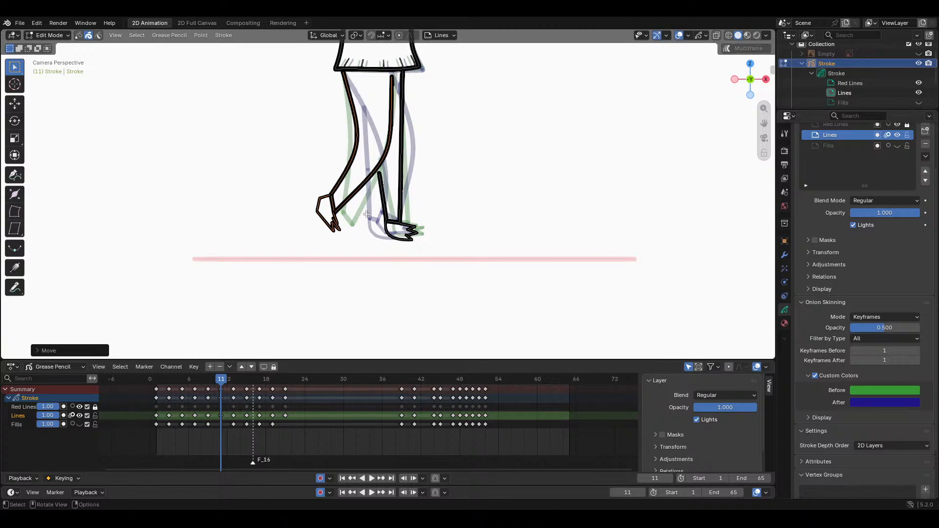
Step: Compare frames 10 and 11, and copy the raised leg and foot strokes on frame 11
{"action": "mouse_move", "coordinate": [219, 381]}
{"action": "left_mouse_down"}
{"action": "mouse_move", "coordinate": [192, 374]}
{"action": "mouse_move", "coordinate": [241, 374]}
{"action": "mouse_move", "coordinate": [214, 373]}
{"action": "left_mouse_up"}
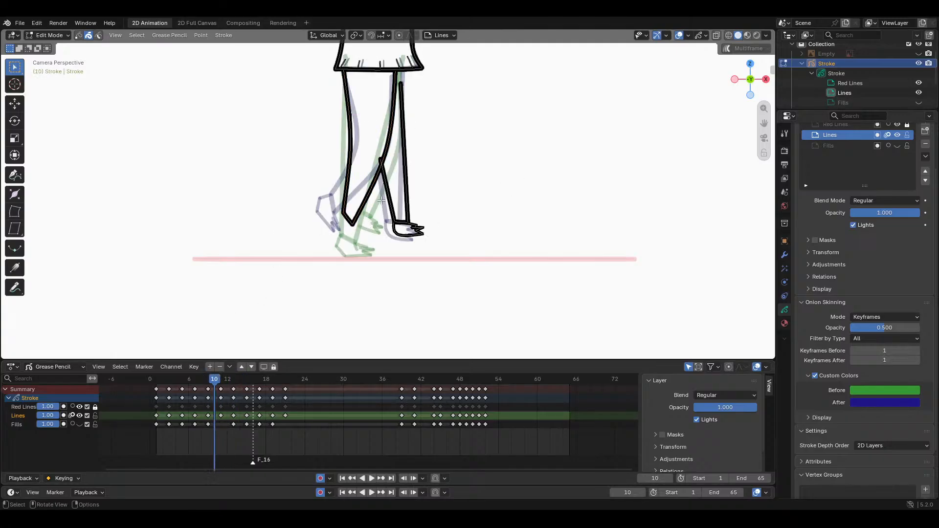
{"action": "mouse_move", "coordinate": [216, 380]}
{"action": "left_mouse_down"}
{"action": "mouse_move", "coordinate": [289, 386]}
{"action": "mouse_move", "coordinate": [172, 384]}
{"action": "mouse_move", "coordinate": [223, 384]}
{"action": "left_mouse_up"}
{"action": "key", "text": "x"}
{"action": "left_click", "coordinate": [339, 232]}
{"action": "scroll", "coordinate": [300, 227], "scroll_direction": "up", "scroll_amount": 2}
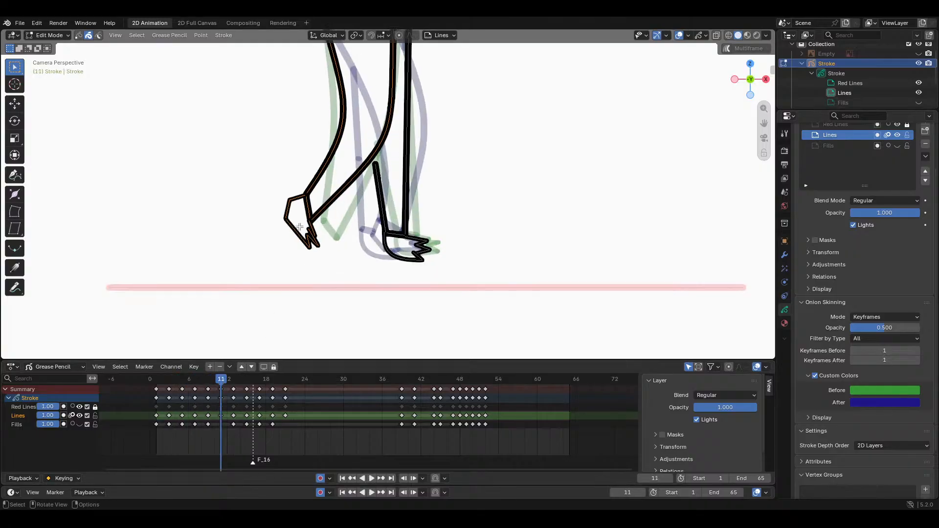
{"action": "left_click_drag", "start_coordinate": [273, 187], "coordinate": [321, 253]}
{"action": "key", "text": "ctrl+c"}
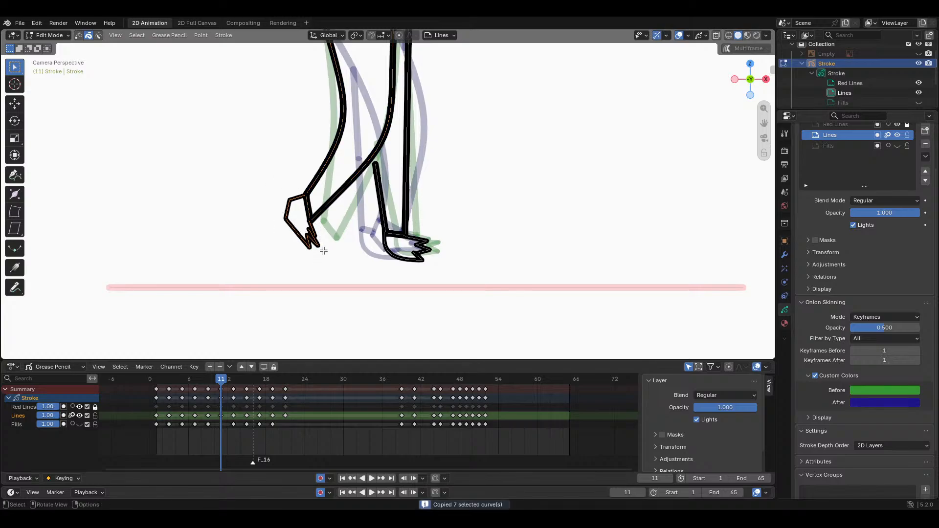
Step: Delete the copied raised leg and foot strokes from frame 11 and return to frame 9
{"action": "scroll", "coordinate": [323, 195], "scroll_direction": "down", "scroll_amount": 3}
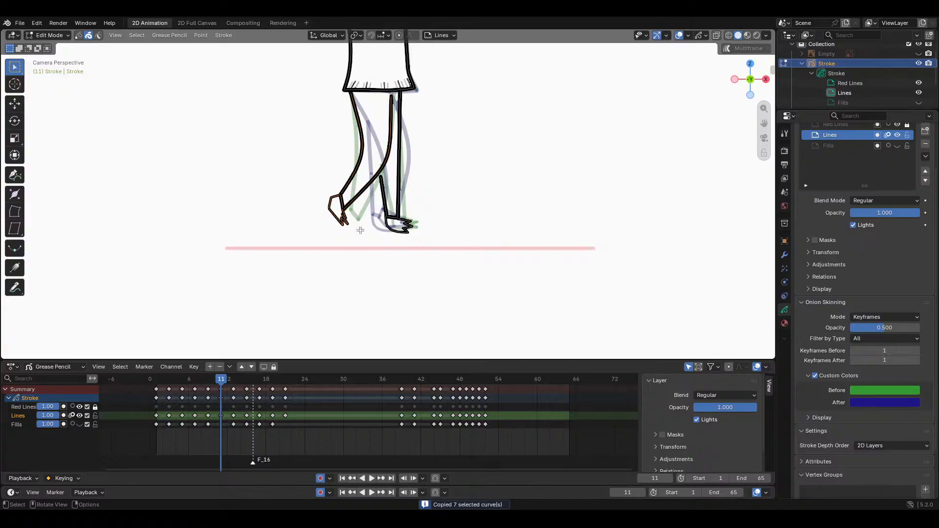
{"action": "key", "text": "x"}
{"action": "left_click", "coordinate": [365, 212]}
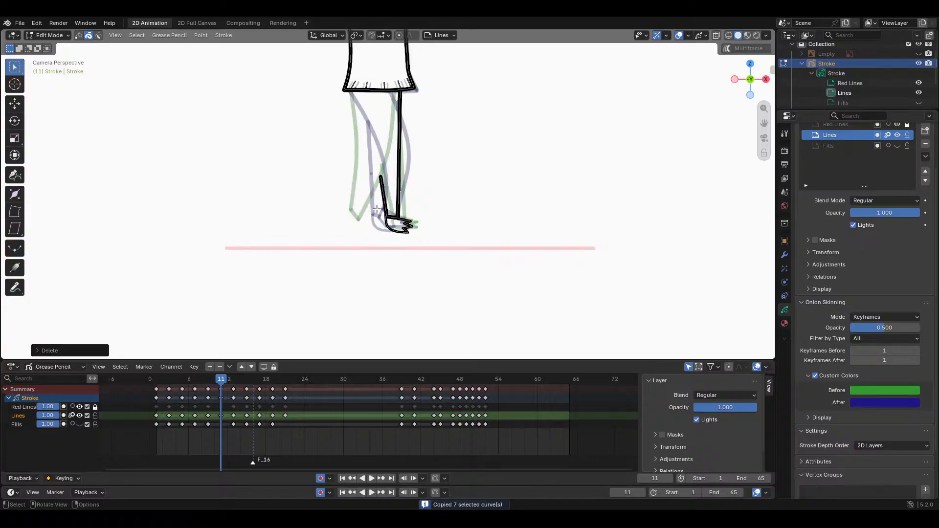
{"action": "key", "text": "Up"}
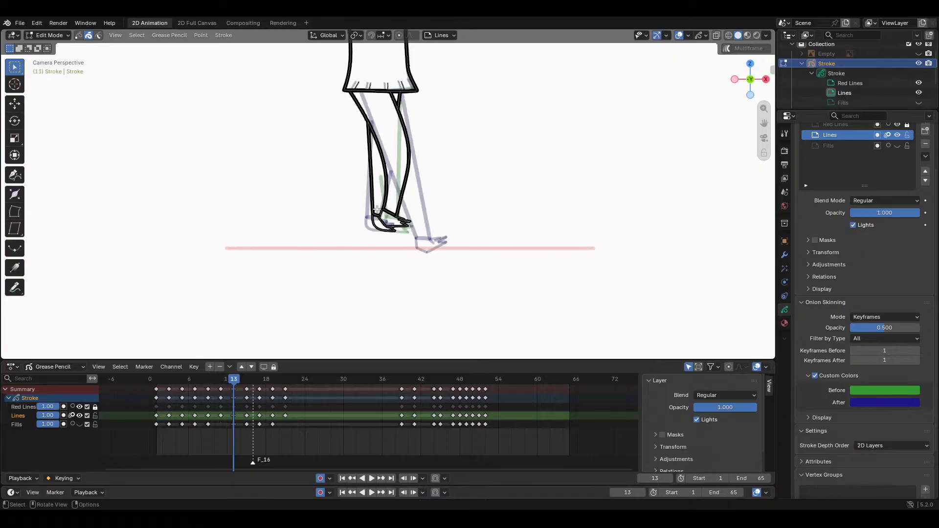
{"action": "key", "text": "Down"}
{"action": "key", "text": "Down"}
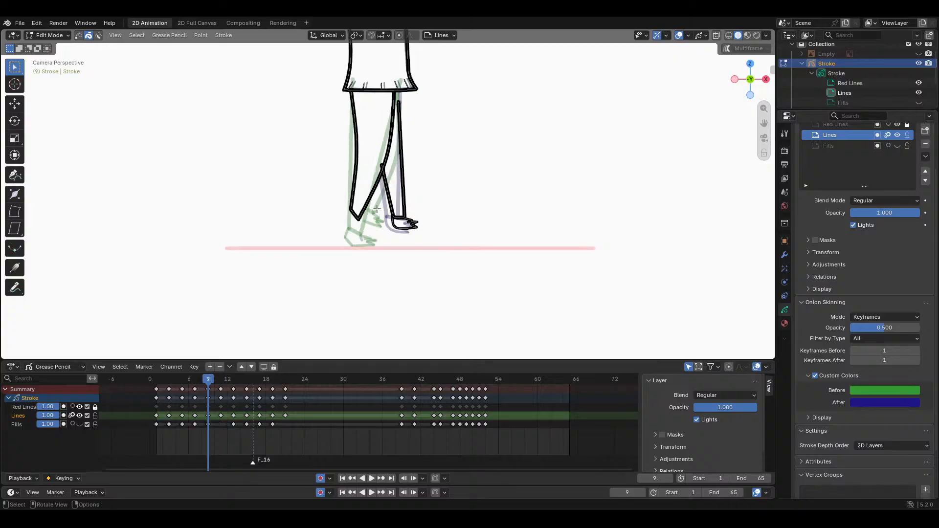
Step: Undo the deletion of the raised leg and foot strokes on frame 11 and return to that frame
{"action": "key", "text": "ctrl+v"}
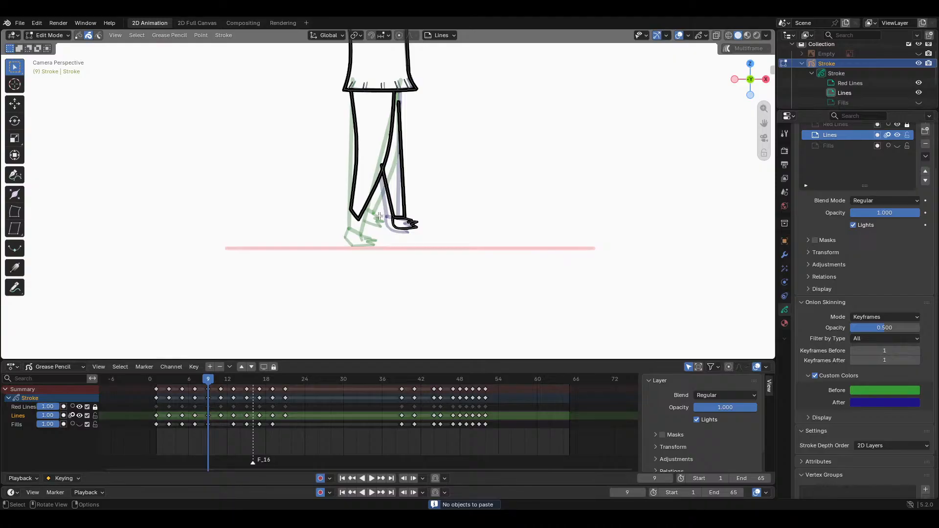
{"action": "key", "text": "ctrl+z"}
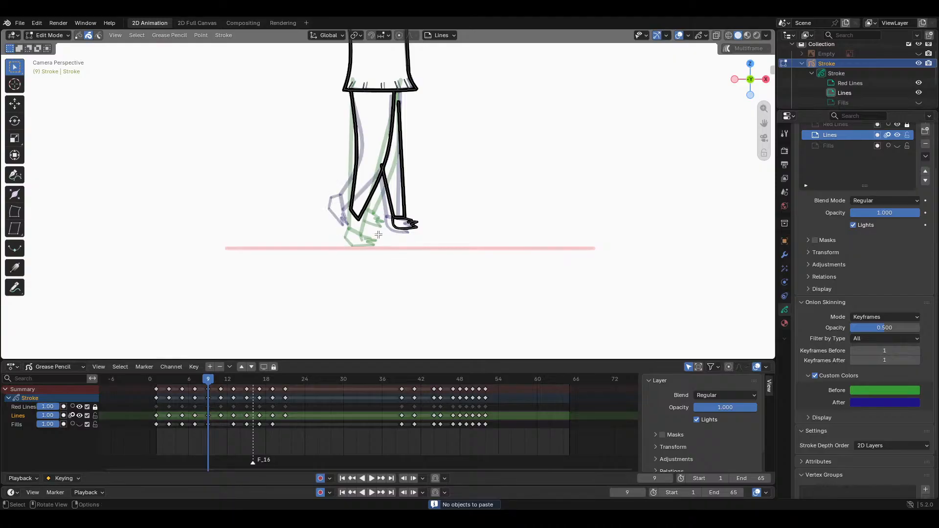
{"action": "key", "text": "Down"}
{"action": "key", "text": "Up"}
{"action": "key", "text": "Up"}
{"action": "scroll", "coordinate": [275, 194], "scroll_direction": "up", "scroll_amount": 2}
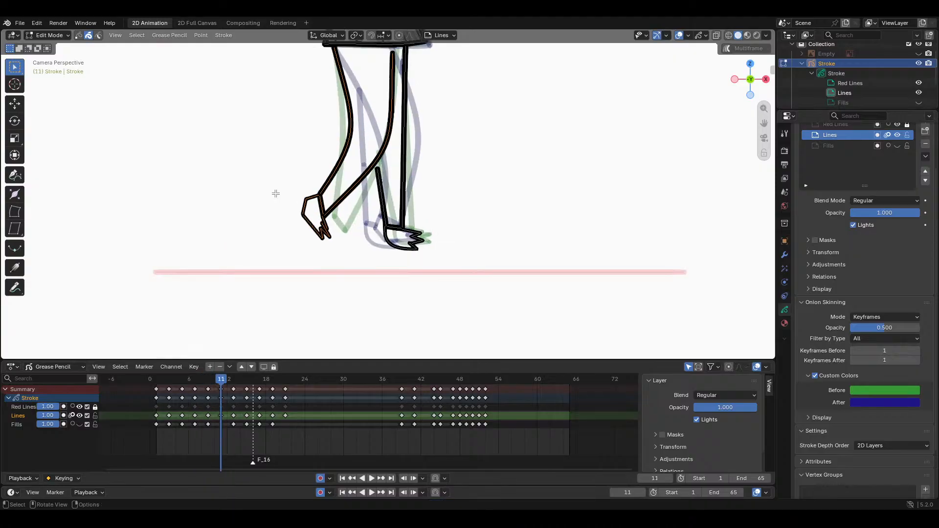
Step: Copy the raised foot strokes on frame 11, and delete the raised leg and foot strokes from that frame
{"action": "left_click_drag", "start_coordinate": [286, 192], "coordinate": [332, 240]}
{"action": "key", "text": "ctrl+c"}
{"action": "left_click_drag", "start_coordinate": [282, 152], "coordinate": [337, 244]}
{"action": "key", "text": "x"}
{"action": "left_click", "coordinate": [337, 247]}
Step: Paste the copied foot strokes into the drawing on frame 9
{"action": "scroll", "coordinate": [356, 234], "scroll_direction": "down", "scroll_amount": 3}
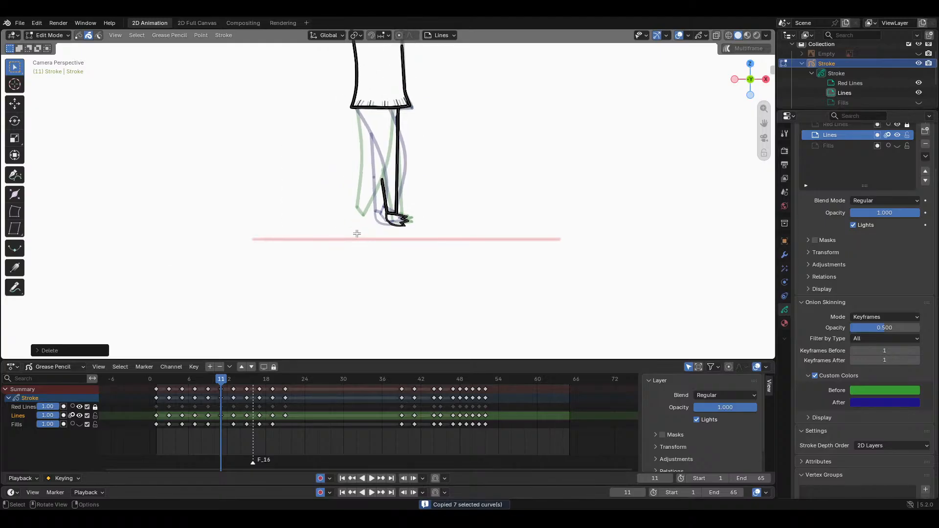
{"action": "key", "text": "Up"}
{"action": "key", "text": "Down"}
{"action": "key", "text": "Down"}
{"action": "key", "text": "ctrl+v"}
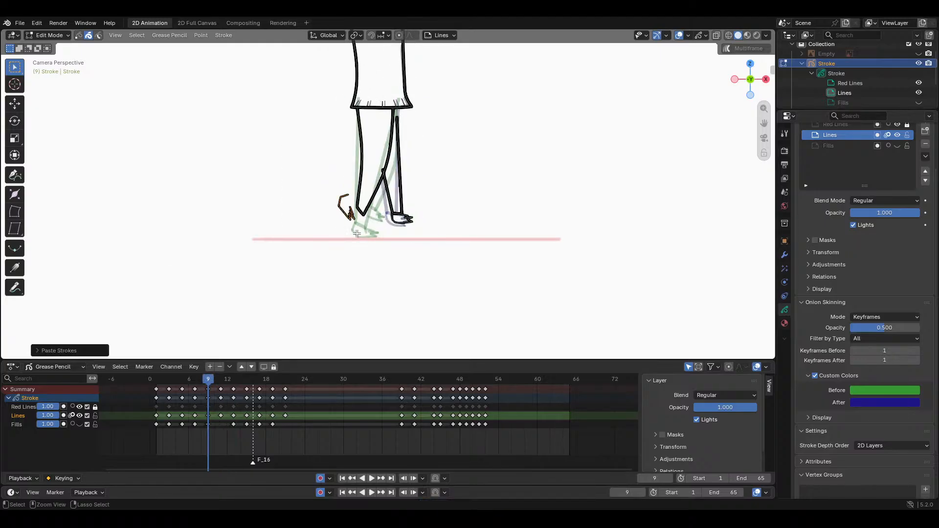
Step: Rotate the pasted foot on frame 9 by about 20 degrees and move it onto the end of the raised leg
{"action": "scroll", "coordinate": [356, 234], "scroll_direction": "up", "scroll_amount": 4}
{"action": "key", "text": "r"}
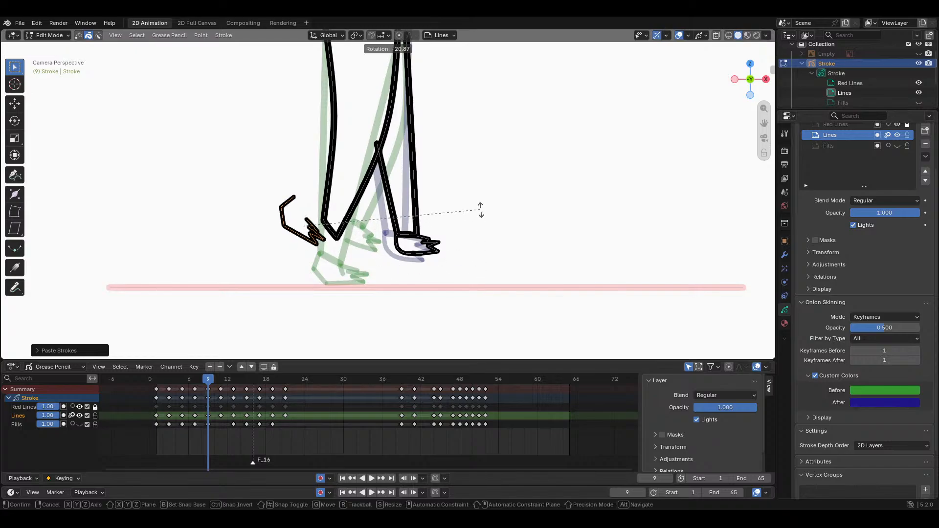
{"action": "left_click", "coordinate": [481, 212]}
{"action": "key", "text": "g"}
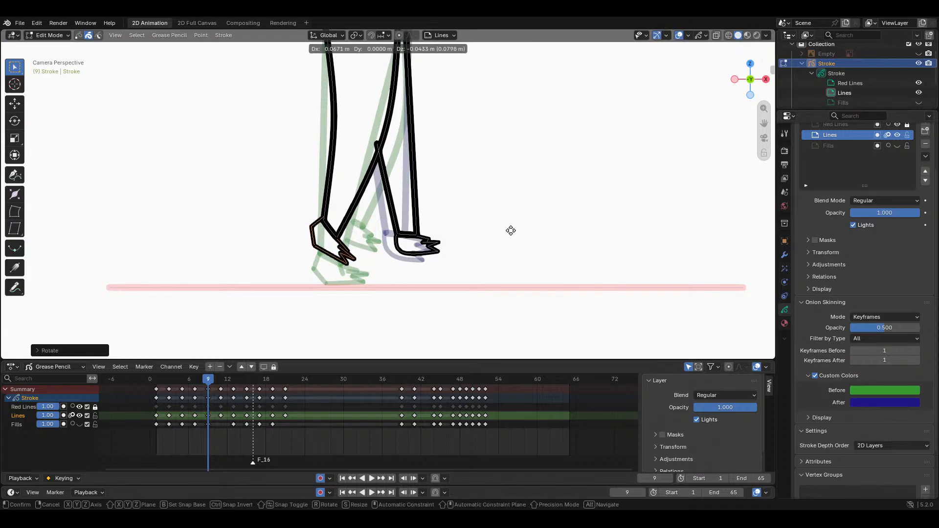
{"action": "left_click", "coordinate": [511, 230]}
{"action": "key", "text": "s"}
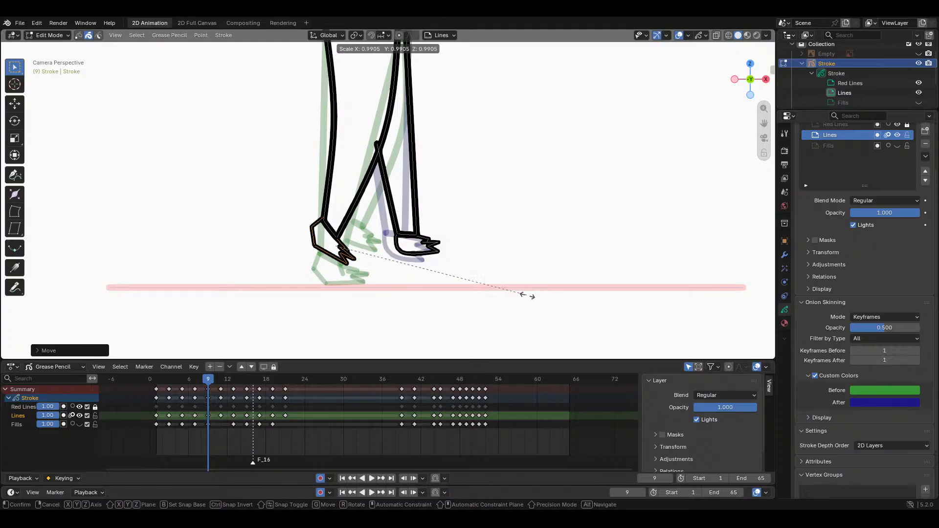
{"action": "left_click", "coordinate": [527, 296]}
{"action": "left_click", "coordinate": [525, 246]}
Step: Flip back and forth between frame 9 and its neighbouring keyframes to compare the leg and foot positions
{"action": "scroll", "coordinate": [526, 241], "scroll_direction": "down", "scroll_amount": 5}
{"action": "scroll", "coordinate": [519, 243], "scroll_direction": "up", "scroll_amount": 4}
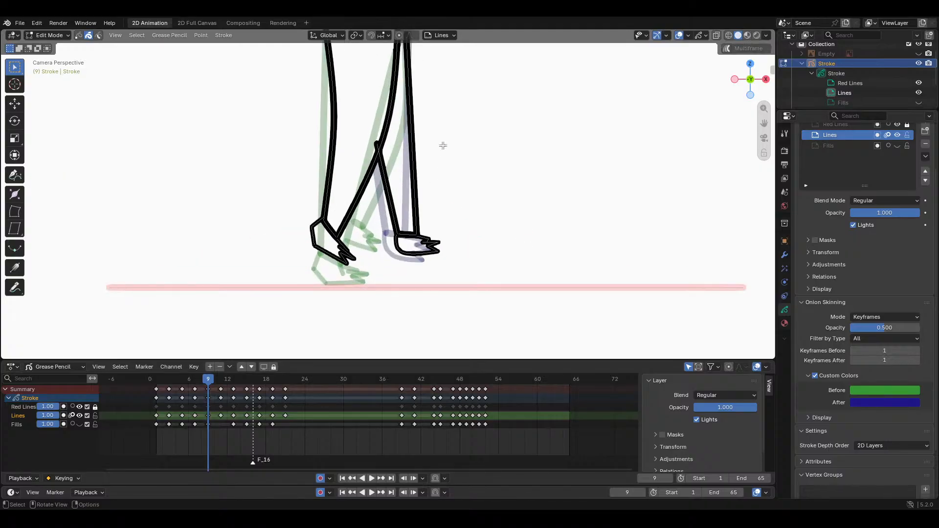
{"action": "key", "text": "Up"}
{"action": "key", "text": "Up"}
{"action": "key", "text": "Down"}
{"action": "key", "text": "Down"}
{"action": "key", "text": "Down"}
{"action": "key", "text": "Down"}
{"action": "key", "text": "Down"}
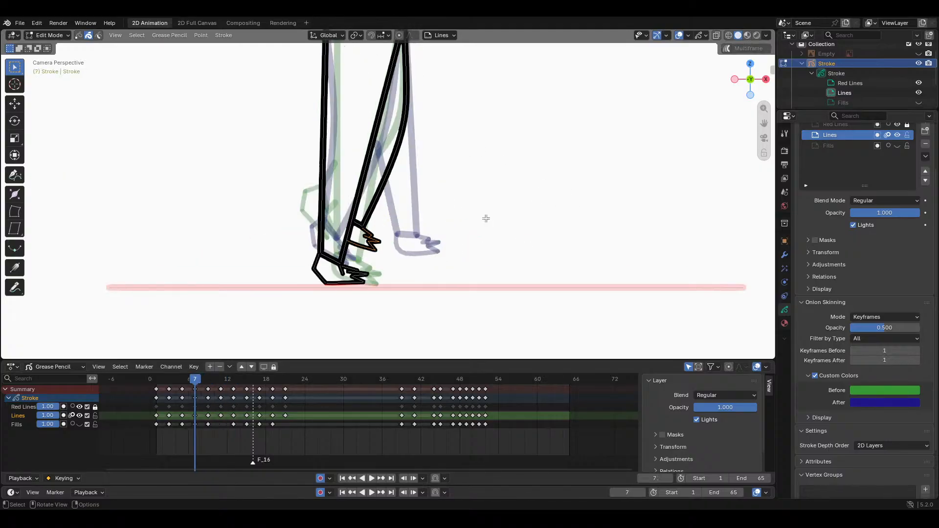
{"action": "key", "text": "Down"}
{"action": "key", "text": "Up"}
{"action": "key", "text": "Up"}
{"action": "key", "text": "Up"}
{"action": "key", "text": "Up"}
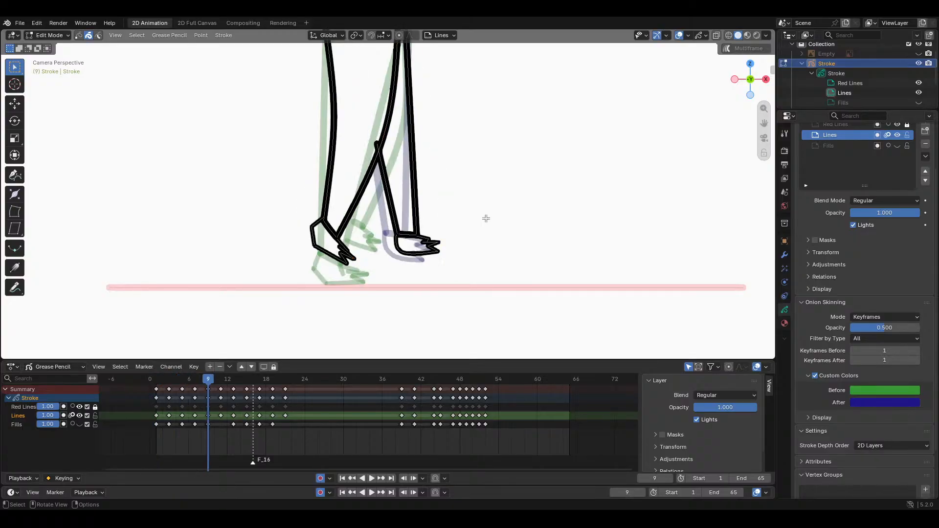
{"action": "key", "text": "Up"}
{"action": "key", "text": "Down"}
{"action": "scroll", "coordinate": [519, 220], "scroll_direction": "down", "scroll_amount": 4}
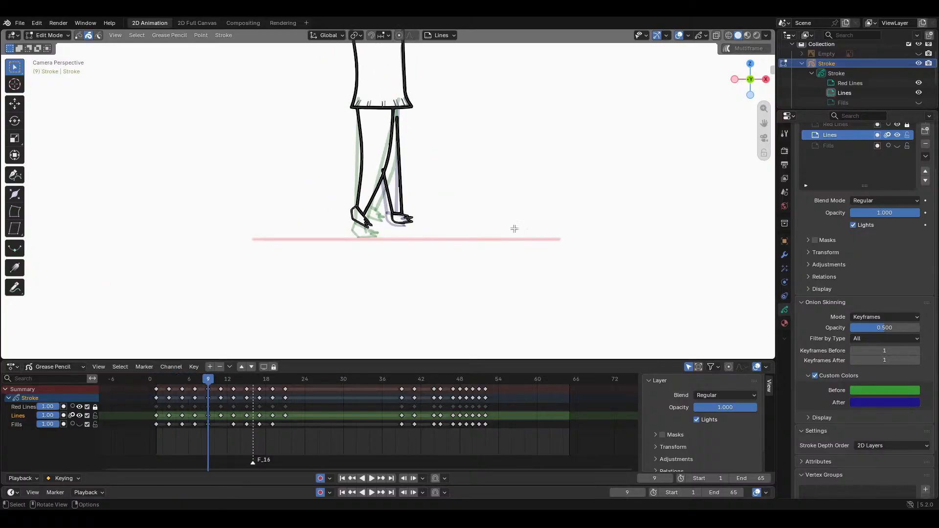
{"action": "mouse_move", "coordinate": [213, 380]}
{"action": "left_mouse_down"}
{"action": "mouse_move", "coordinate": [183, 377]}
{"action": "mouse_move", "coordinate": [216, 382]}
{"action": "mouse_move", "coordinate": [211, 378]}
{"action": "left_mouse_up"}
Step: Select the raised leg and foot strokes on frame 9, rotate them slightly and shift them backward by about 0.02 m
{"action": "scroll", "coordinate": [352, 252], "scroll_direction": "up", "scroll_amount": 2}
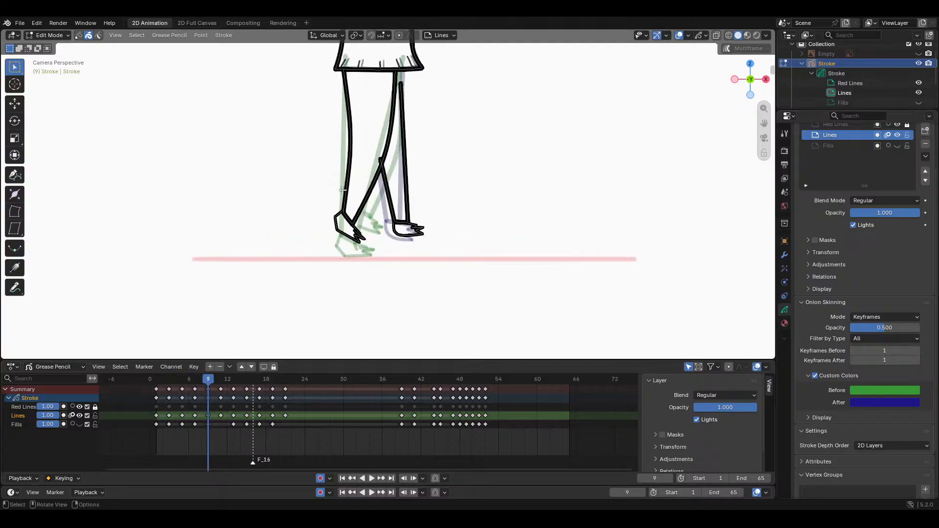
{"action": "mouse_move", "coordinate": [322, 174]}
{"action": "left_mouse_down"}
{"action": "mouse_move", "coordinate": [362, 236]}
{"action": "mouse_move", "coordinate": [381, 247]}
{"action": "left_mouse_up"}
{"action": "key", "text": "r"}
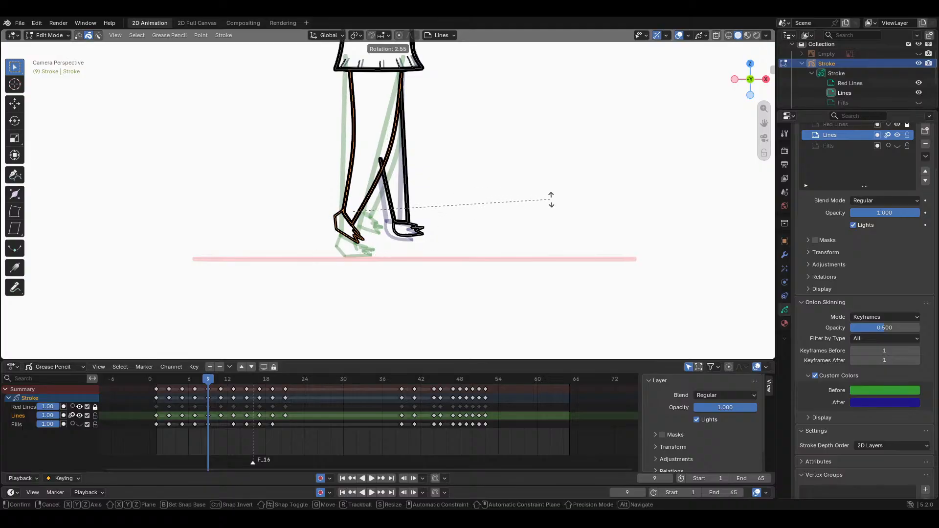
{"action": "left_click", "coordinate": [550, 200]}
{"action": "key", "text": "g"}
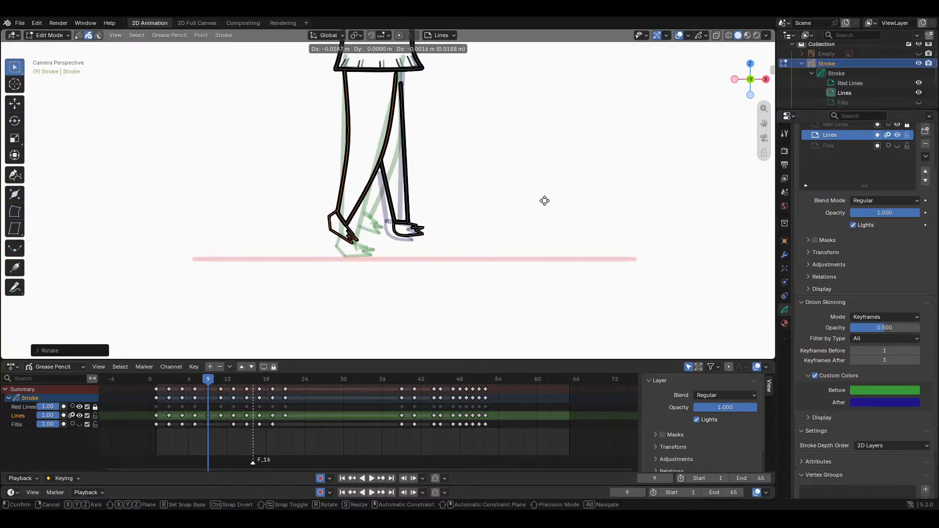
{"action": "left_click", "coordinate": [544, 200]}
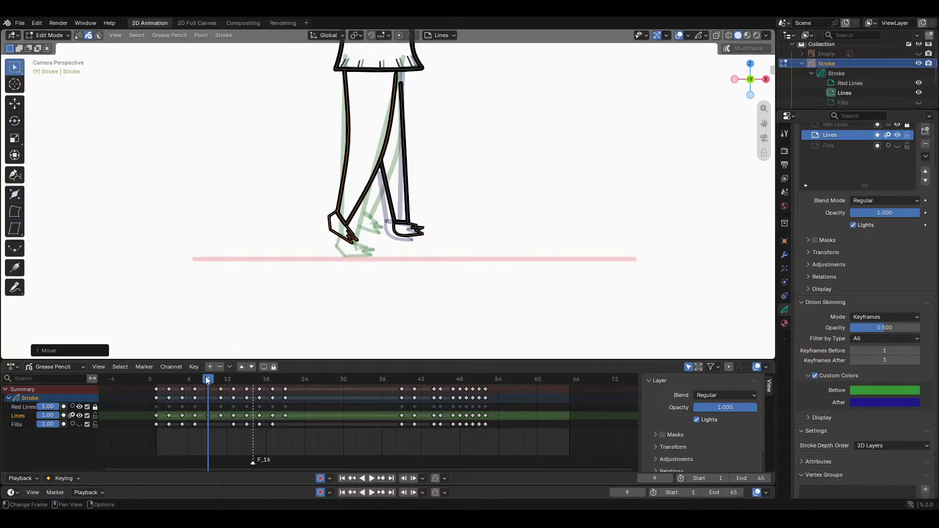
Step: Check the motion around frame 9, and fine-tune the raised leg and foot with another slight rotation and backward shift
{"action": "mouse_move", "coordinate": [206, 378]}
{"action": "left_mouse_down"}
{"action": "mouse_move", "coordinate": [181, 366]}
{"action": "mouse_move", "coordinate": [254, 377]}
{"action": "mouse_move", "coordinate": [202, 370]}
{"action": "left_mouse_up"}
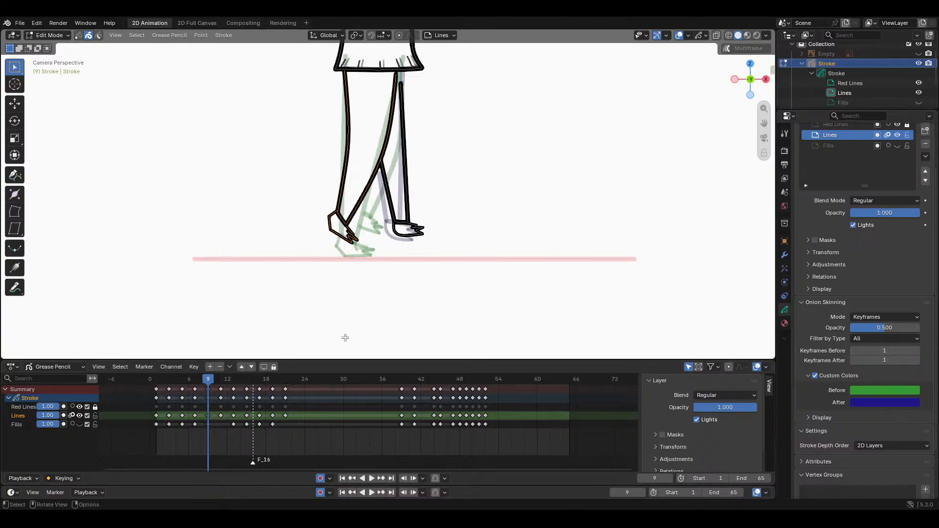
{"action": "mouse_move", "coordinate": [211, 377]}
{"action": "left_mouse_down"}
{"action": "mouse_move", "coordinate": [165, 384]}
{"action": "mouse_move", "coordinate": [215, 404]}
{"action": "mouse_move", "coordinate": [168, 410]}
{"action": "mouse_move", "coordinate": [212, 412]}
{"action": "left_mouse_up"}
{"action": "scroll", "coordinate": [477, 201], "scroll_direction": "up", "scroll_amount": 2}
{"action": "key", "text": "r"}
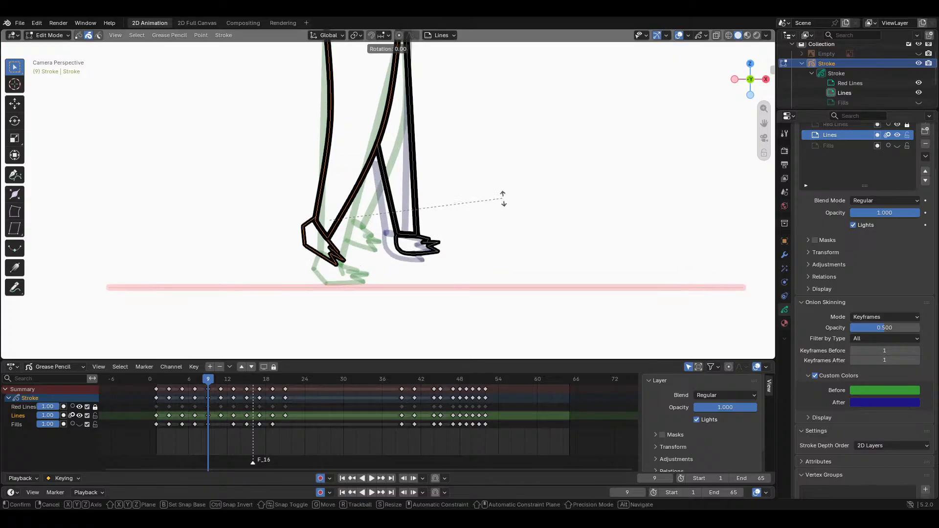
{"action": "left_click", "coordinate": [503, 204]}
{"action": "key", "text": "g"}
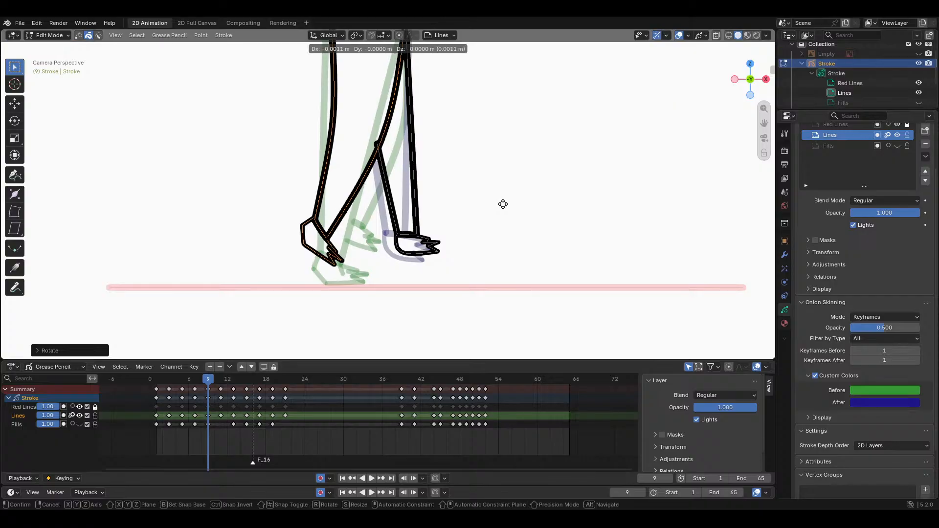
{"action": "left_click", "coordinate": [500, 204]}
{"action": "scroll", "coordinate": [372, 253], "scroll_direction": "down", "scroll_amount": 2}
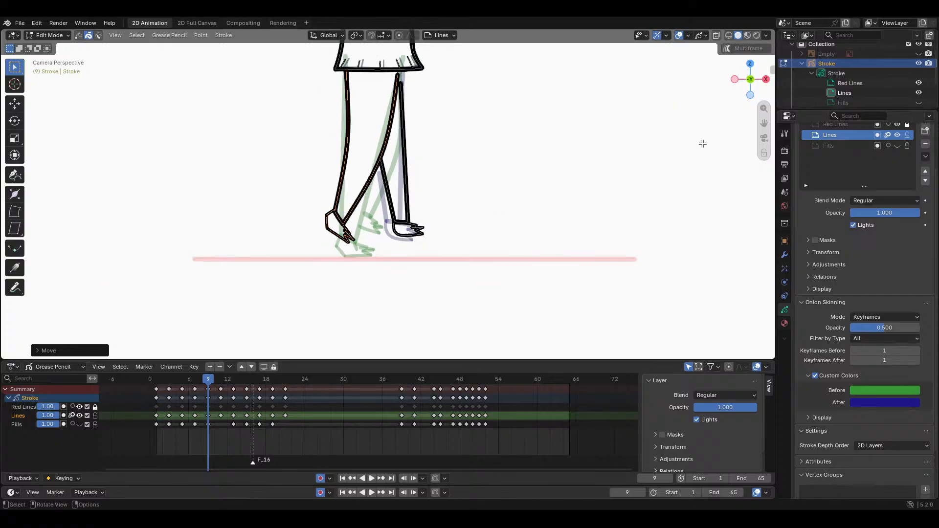
Step: Move the raised leg and foot on frame 9 further backward by about 0.03 m and slightly downward
{"action": "left_click_drag", "start_coordinate": [762, 123], "coordinate": [761, 158]}
{"action": "scroll", "coordinate": [453, 195], "scroll_direction": "up", "scroll_amount": 1}
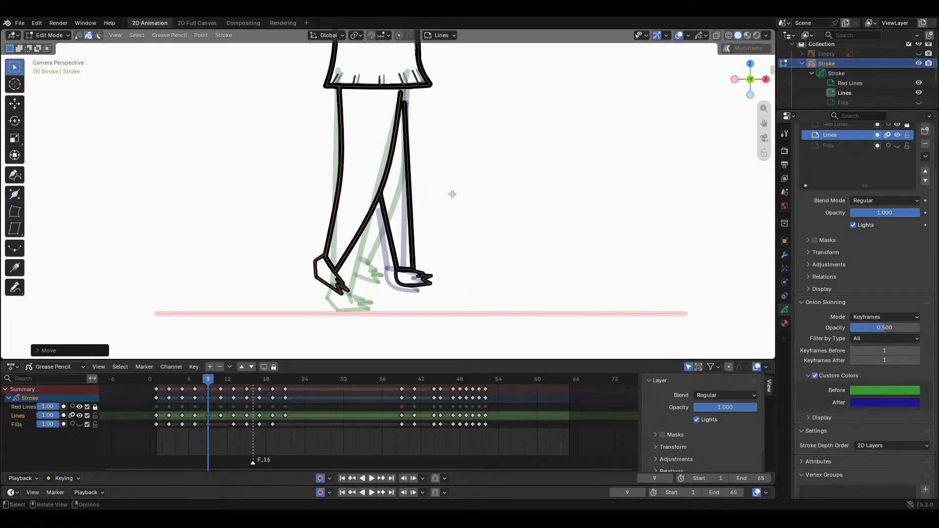
{"action": "key", "text": "g"}
{"action": "left_click", "coordinate": [450, 194]}
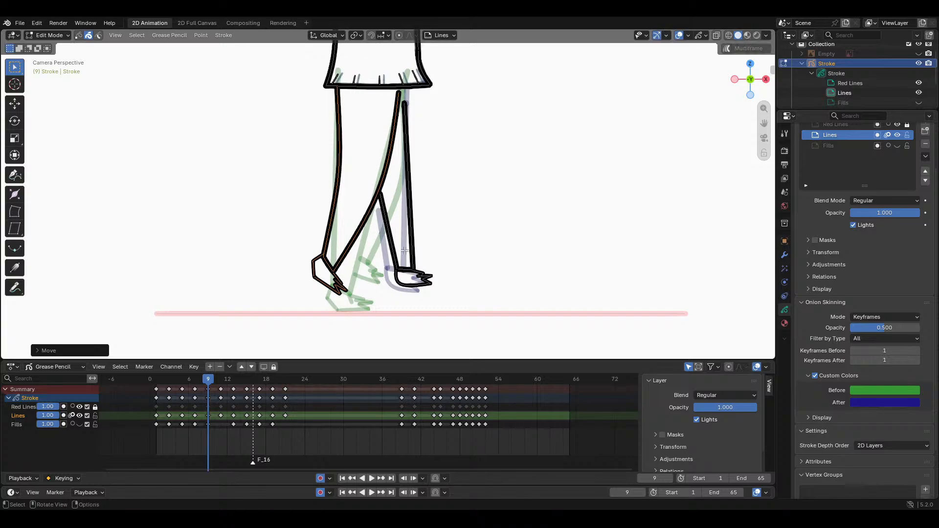
{"action": "key", "text": "g"}
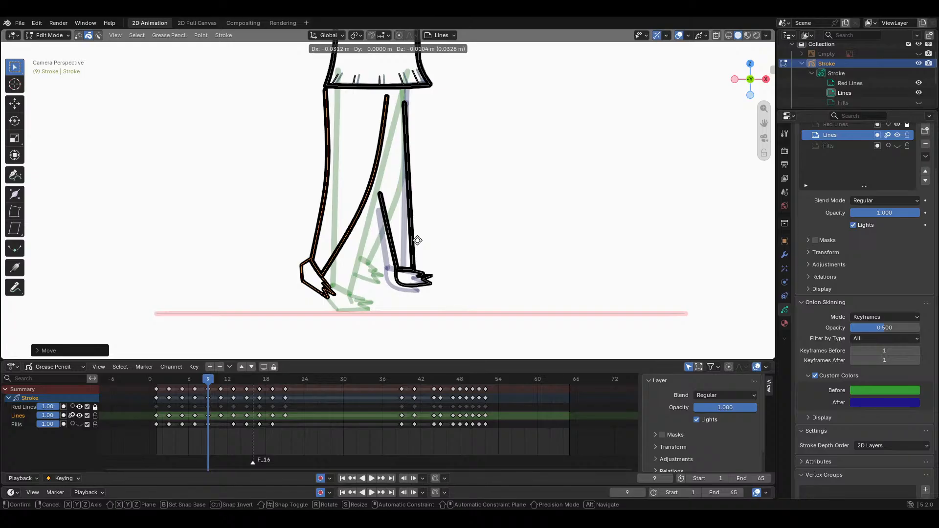
{"action": "left_click", "coordinate": [418, 240]}
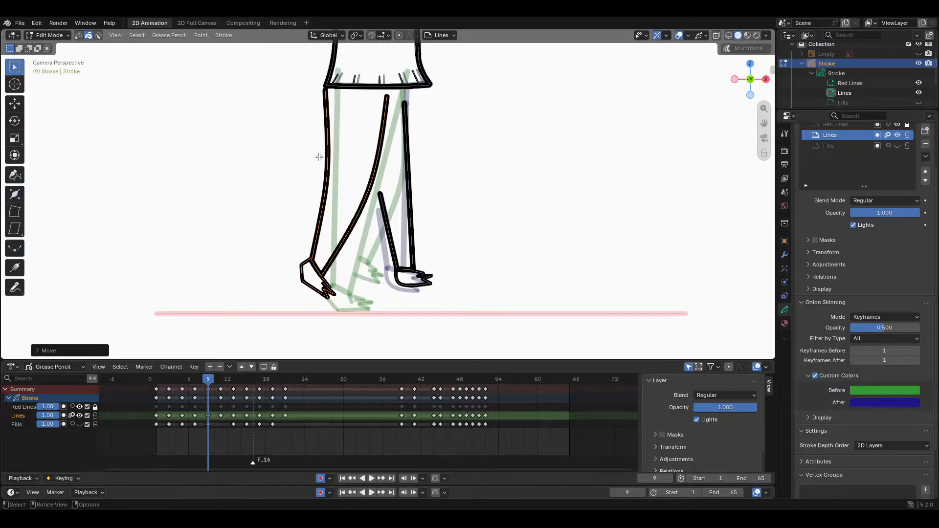
Step: Delete the two raised leg lines on frame 9, keeping the foot strokes
{"action": "left_click_drag", "start_coordinate": [318, 172], "coordinate": [336, 187]}
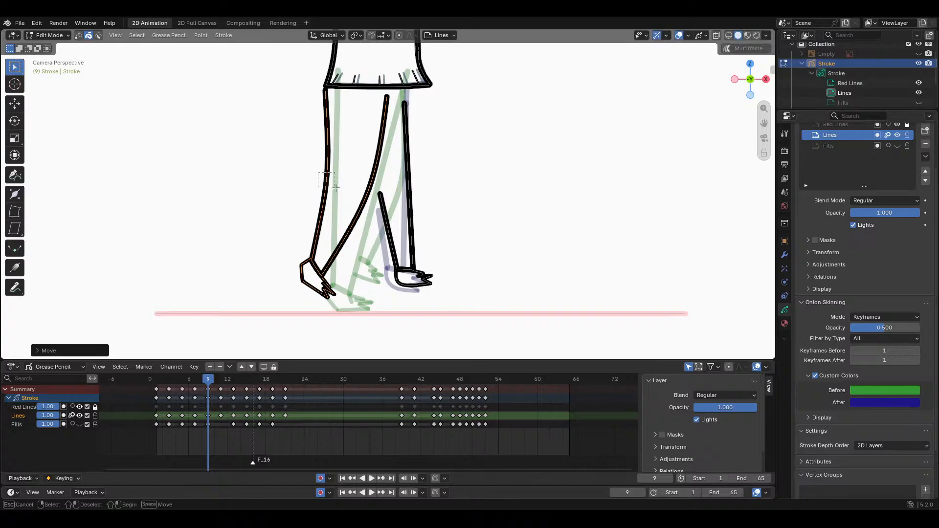
{"action": "left_click_drag", "start_coordinate": [364, 226], "coordinate": [367, 227]}
{"action": "key", "text": "x"}
{"action": "left_click", "coordinate": [363, 223]}
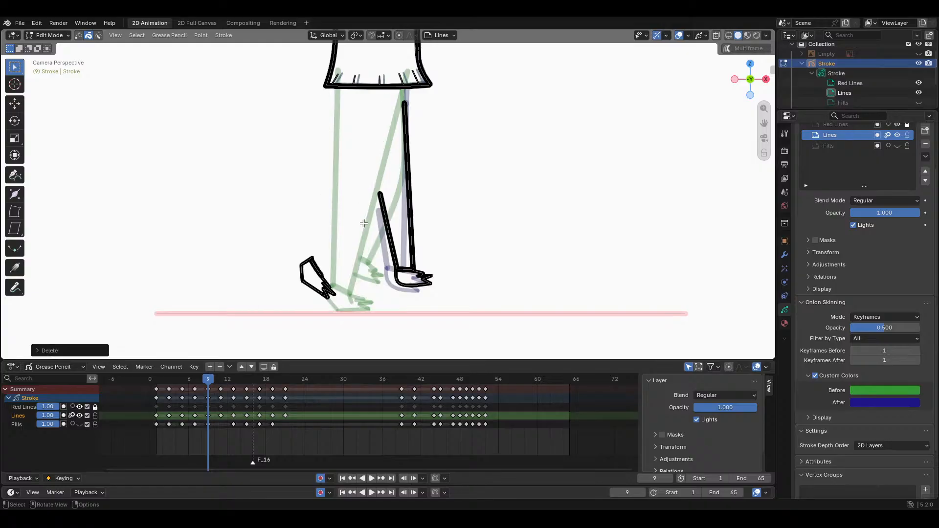
Step: In Draw Mode, draw the raised leg's rear line as a bent curve from the garment hem to the heel
{"action": "key", "text": "Tab"}
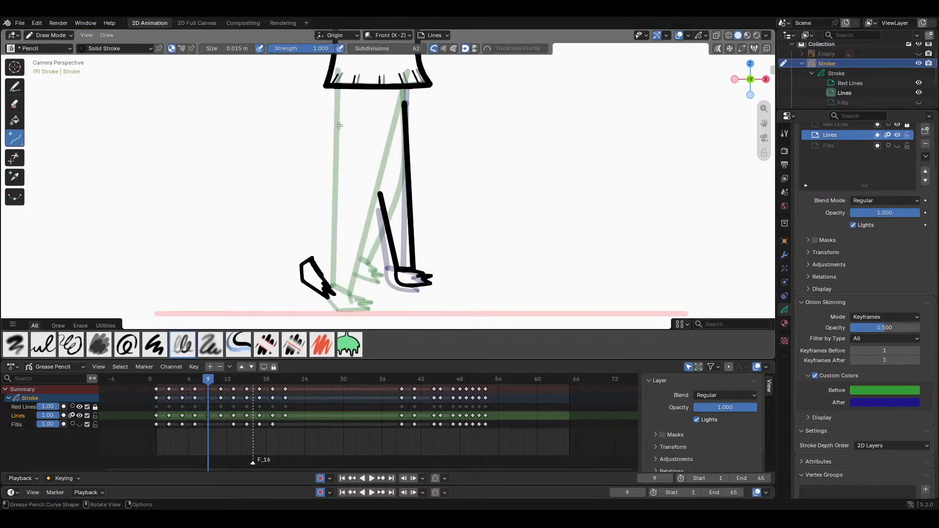
{"action": "mouse_move", "coordinate": [337, 88]}
{"action": "left_mouse_down"}
{"action": "mouse_move", "coordinate": [309, 267]}
{"action": "mouse_move", "coordinate": [312, 259]}
{"action": "left_mouse_up"}
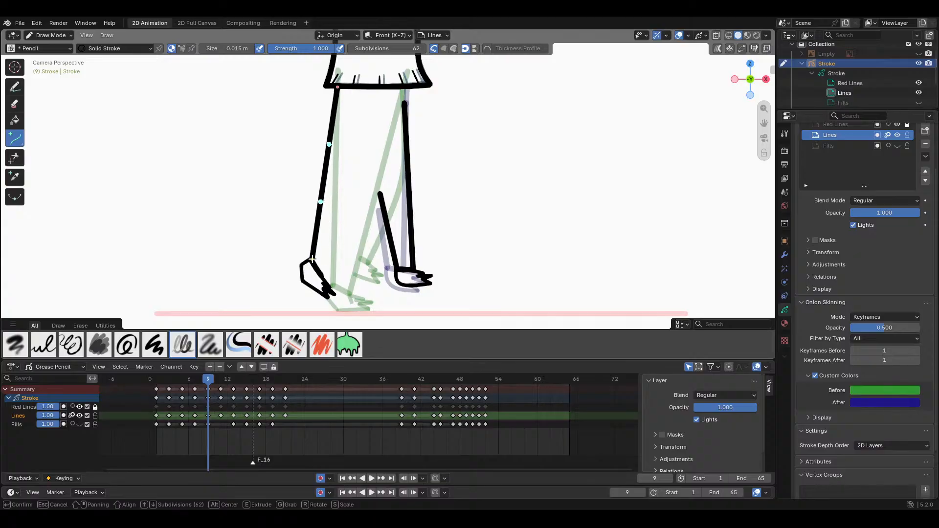
{"action": "left_click_drag", "start_coordinate": [345, 161], "coordinate": [336, 188]}
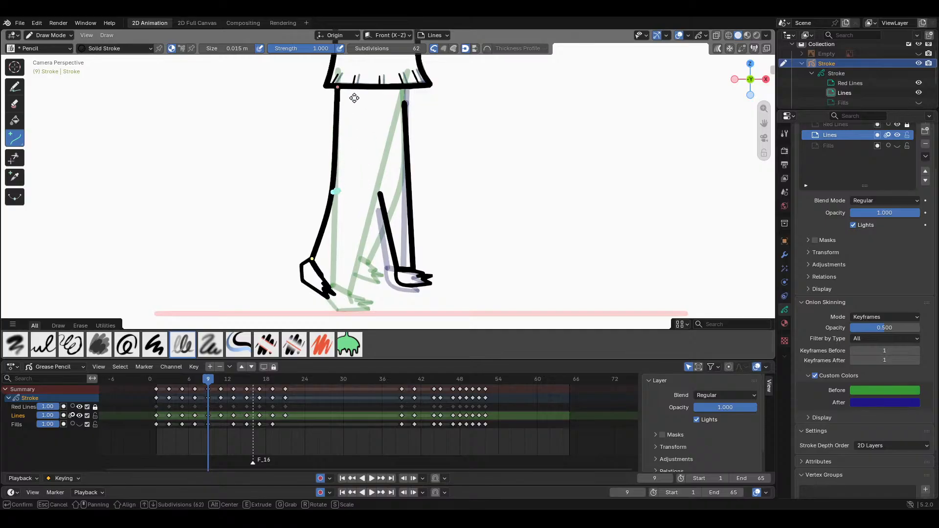
{"action": "key", "text": "Return"}
Step: Draw the raised leg's front line as a curve from the hem's front to the foot, bending forward at the knee
{"action": "mouse_move", "coordinate": [404, 87]}
{"action": "left_mouse_down"}
{"action": "mouse_move", "coordinate": [399, 123]}
{"action": "mouse_move", "coordinate": [333, 278]}
{"action": "mouse_move", "coordinate": [324, 276]}
{"action": "left_mouse_up"}
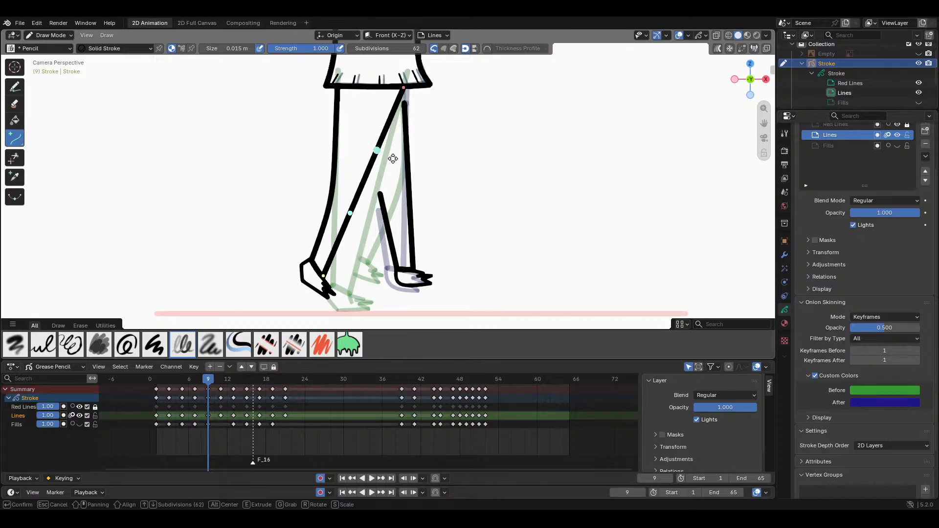
{"action": "left_click_drag", "start_coordinate": [393, 159], "coordinate": [417, 182]}
{"action": "mouse_move", "coordinate": [366, 209]}
{"action": "left_mouse_down"}
{"action": "mouse_move", "coordinate": [365, 228]}
{"action": "mouse_move", "coordinate": [382, 212]}
{"action": "left_mouse_up"}
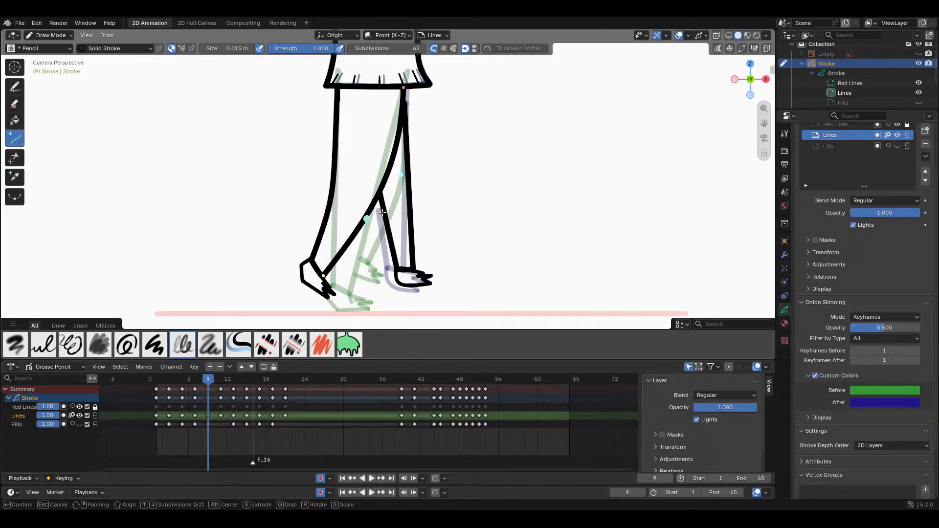
{"action": "left_click_drag", "start_coordinate": [402, 173], "coordinate": [400, 172]}
{"action": "scroll", "coordinate": [318, 289], "scroll_direction": "up", "scroll_amount": 1}
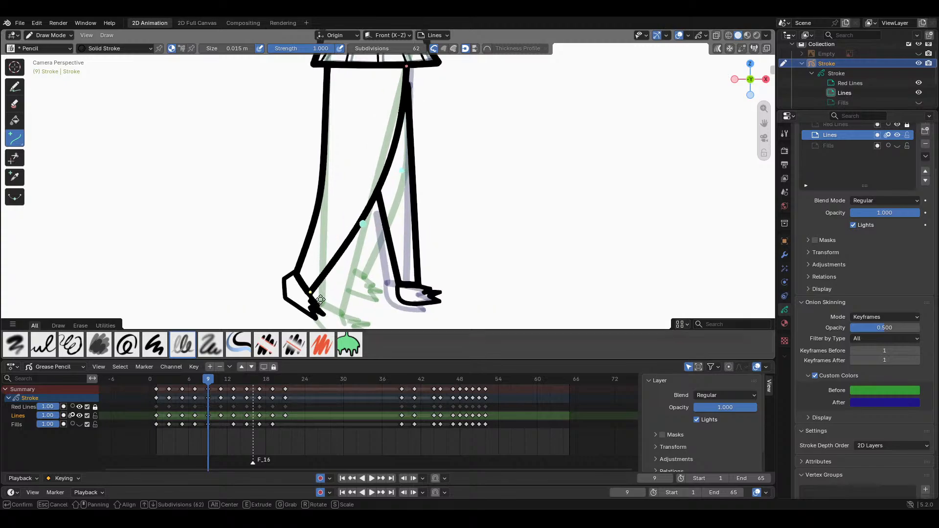
{"action": "left_click_drag", "start_coordinate": [311, 293], "coordinate": [309, 292]}
{"action": "left_click", "coordinate": [410, 254]}
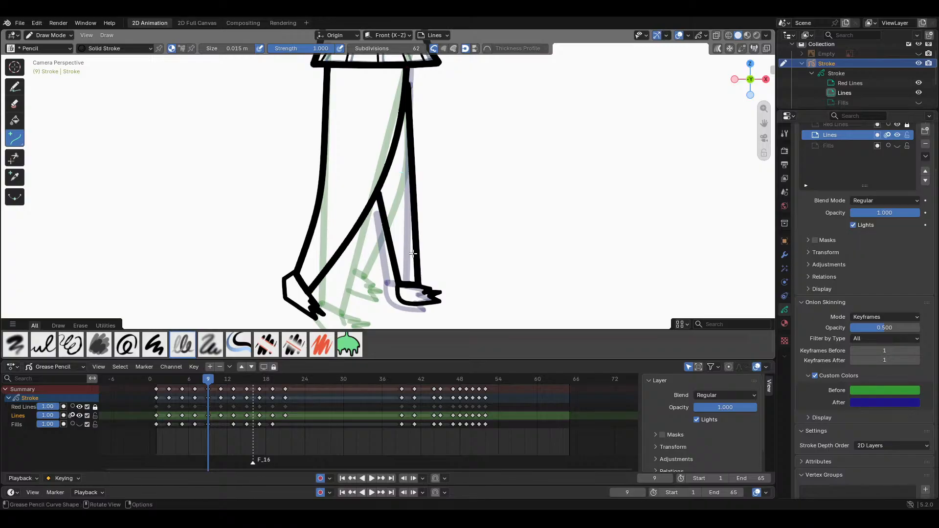
{"action": "scroll", "coordinate": [420, 240], "scroll_direction": "down", "scroll_amount": 2}
{"action": "scroll", "coordinate": [430, 226], "scroll_direction": "up", "scroll_amount": 1}
{"action": "scroll", "coordinate": [430, 226], "scroll_direction": "down", "scroll_amount": 1}
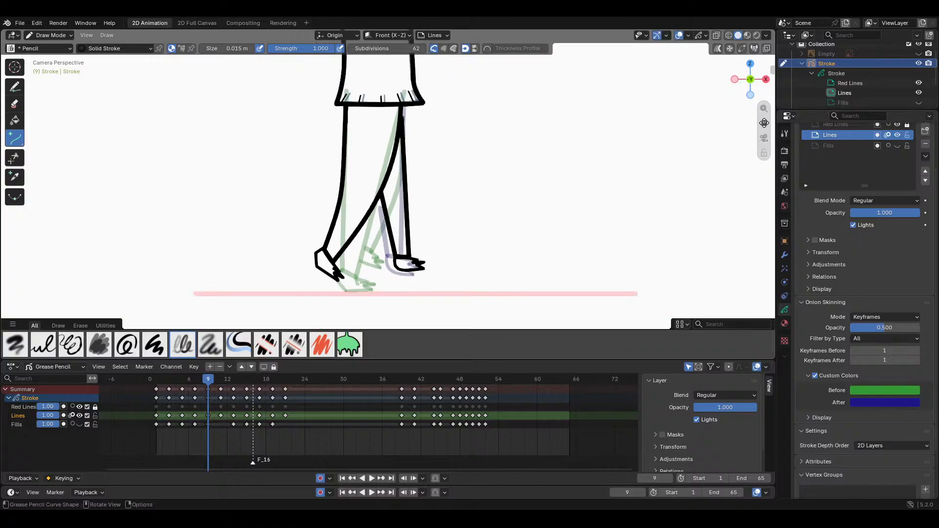
{"action": "mouse_move", "coordinate": [764, 123]}
{"action": "left_mouse_down"}
{"action": "mouse_move", "coordinate": [753, 345]}
{"action": "mouse_move", "coordinate": [756, 286]}
{"action": "left_mouse_up"}
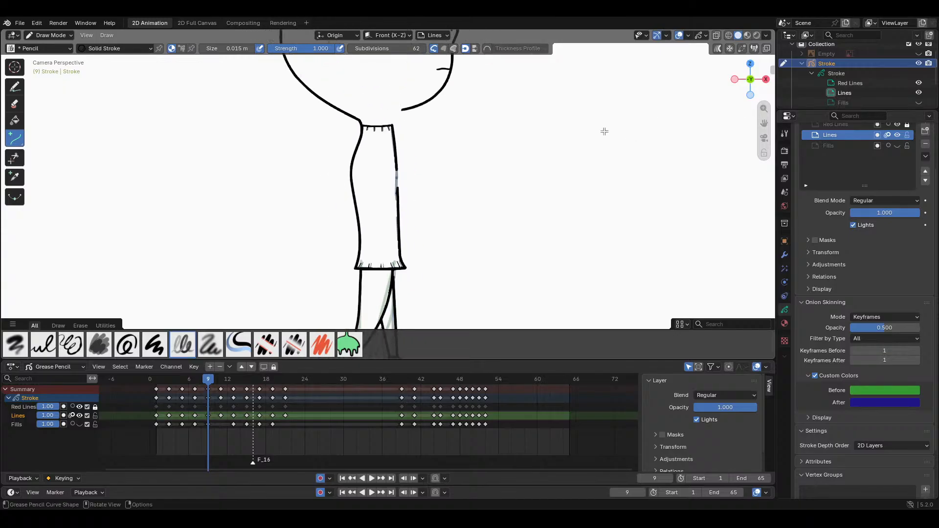
Step: Examine the torso, redrawn leg lines and feet on frame 9 against the onion-skinned neighbouring keyframes
{"action": "scroll", "coordinate": [667, 151], "scroll_direction": "down", "scroll_amount": 4}
{"action": "scroll", "coordinate": [665, 139], "scroll_direction": "up", "scroll_amount": 4}
{"action": "left_click_drag", "start_coordinate": [765, 126], "coordinate": [762, 34]}
{"action": "scroll", "coordinate": [486, 191], "scroll_direction": "up", "scroll_amount": 2}
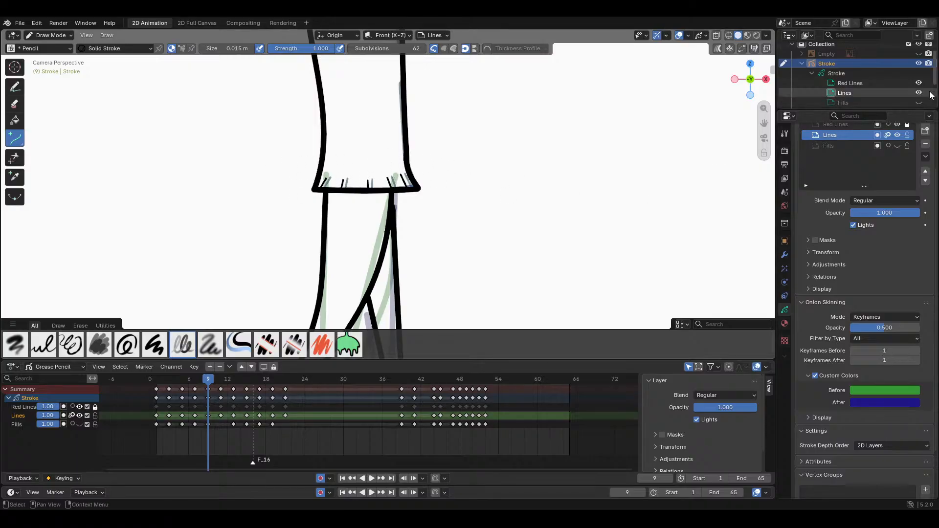
{"action": "scroll", "coordinate": [444, 161], "scroll_direction": "down", "scroll_amount": 3}
{"action": "scroll", "coordinate": [444, 160], "scroll_direction": "down", "scroll_amount": 2}
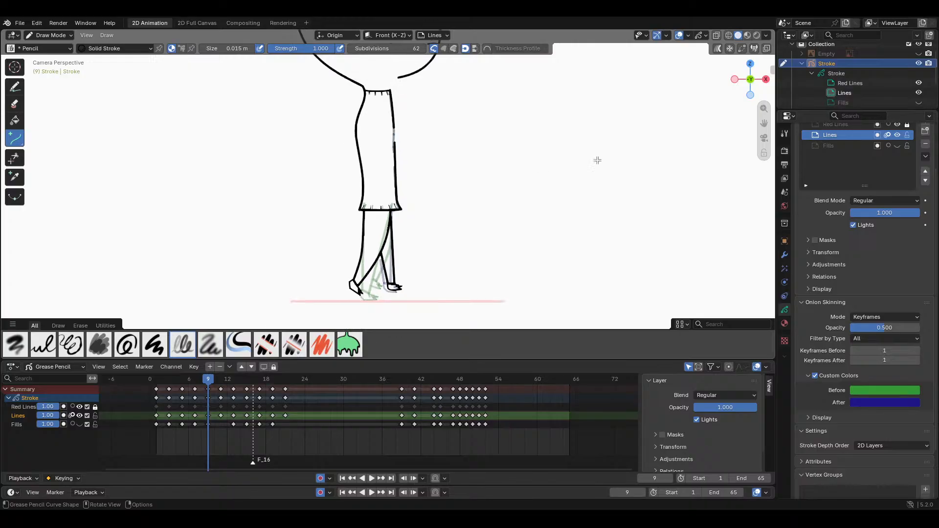
{"action": "left_click_drag", "start_coordinate": [764, 125], "coordinate": [779, 194]}
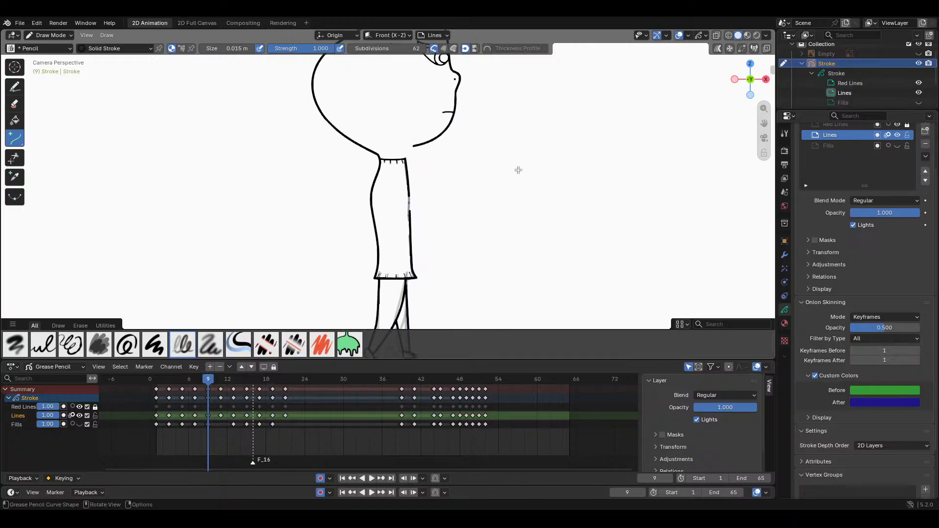
{"action": "scroll", "coordinate": [685, 166], "scroll_direction": "up", "scroll_amount": 4}
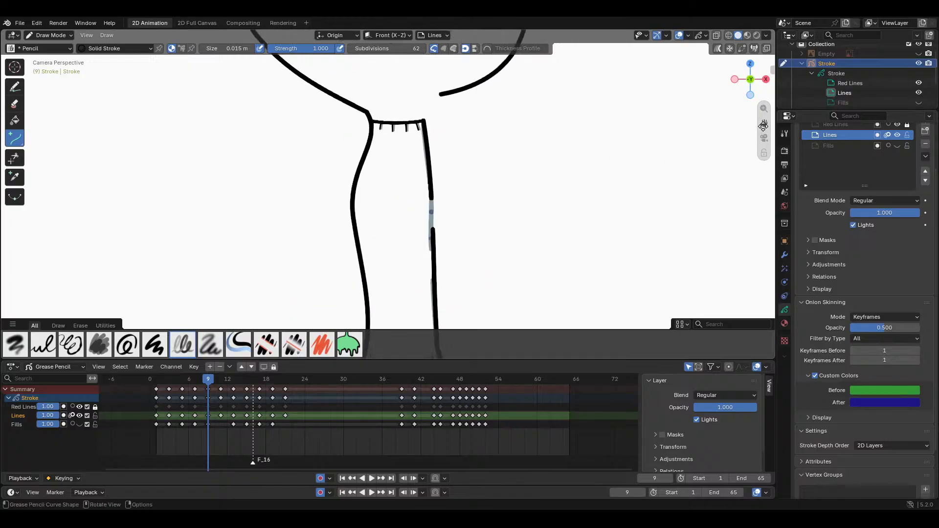
{"action": "left_click_drag", "start_coordinate": [763, 126], "coordinate": [742, 1]}
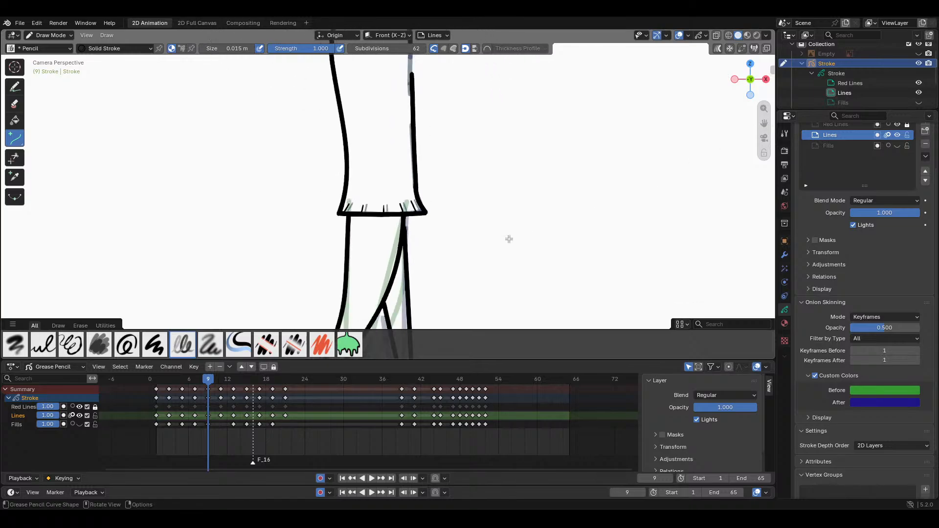
{"action": "scroll", "coordinate": [509, 239], "scroll_direction": "down", "scroll_amount": 1}
{"action": "left_click_drag", "start_coordinate": [765, 126], "coordinate": [773, 44]}
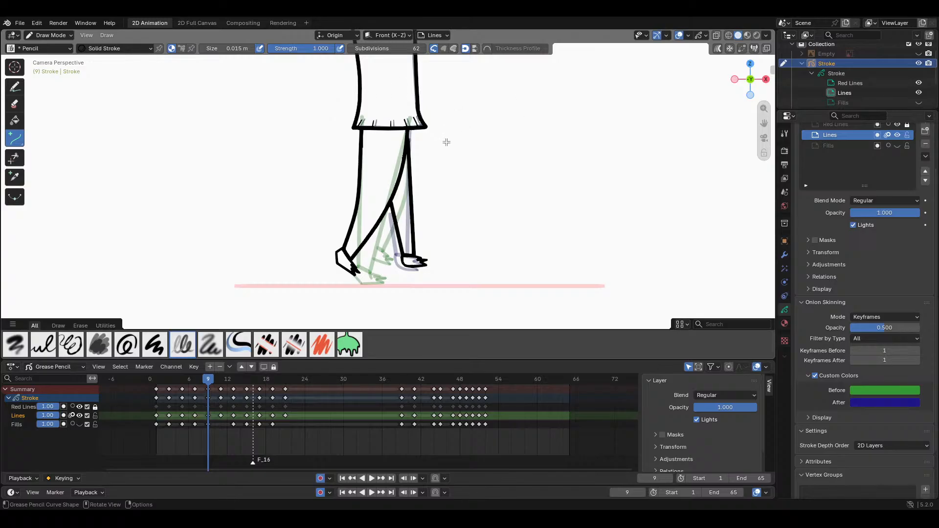
{"action": "scroll", "coordinate": [692, 199], "scroll_direction": "up", "scroll_amount": 2}
{"action": "left_click_drag", "start_coordinate": [765, 122], "coordinate": [770, 123]}
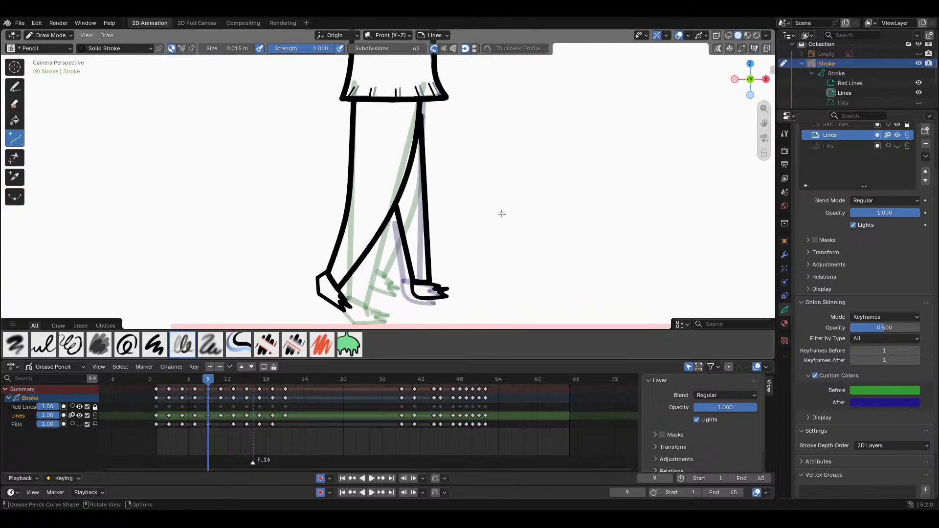
{"action": "scroll", "coordinate": [502, 214], "scroll_direction": "up", "scroll_amount": 1}
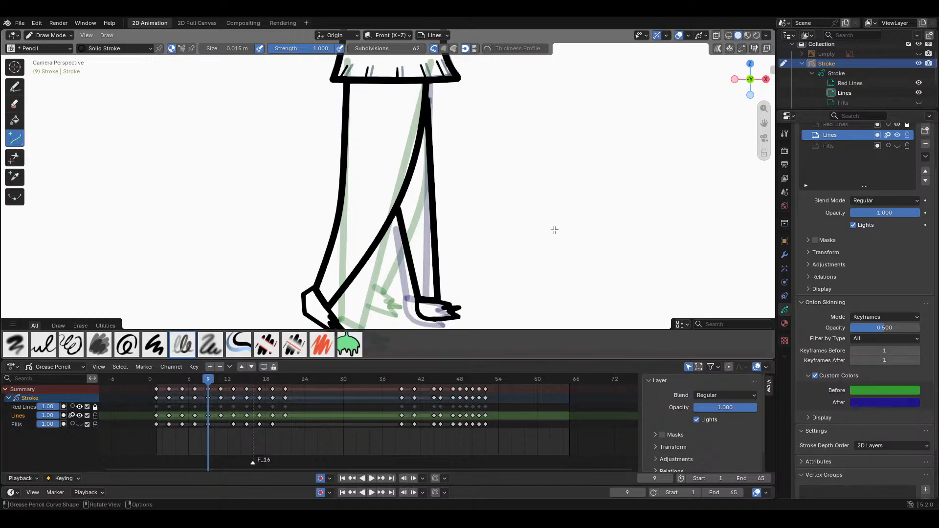
{"action": "scroll", "coordinate": [706, 212], "scroll_direction": "down", "scroll_amount": 1}
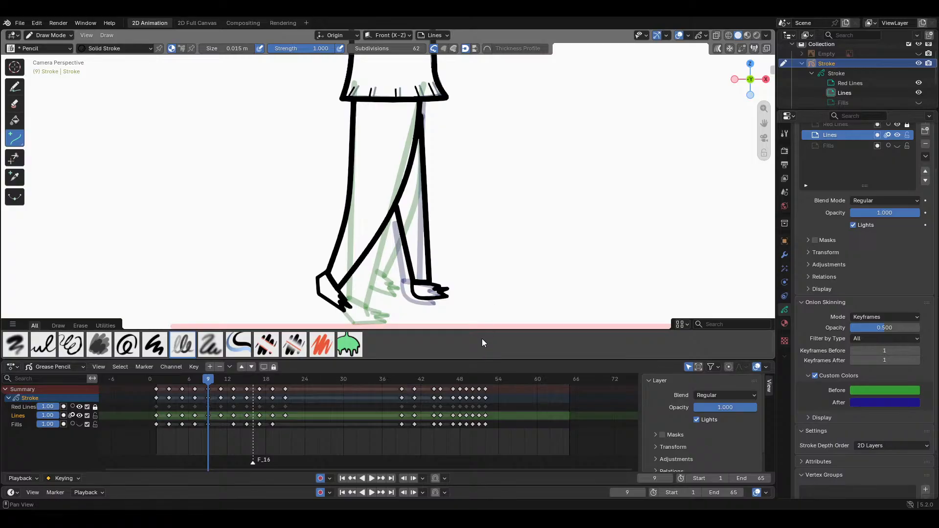
{"action": "scroll", "coordinate": [463, 287], "scroll_direction": "up", "scroll_amount": 2}
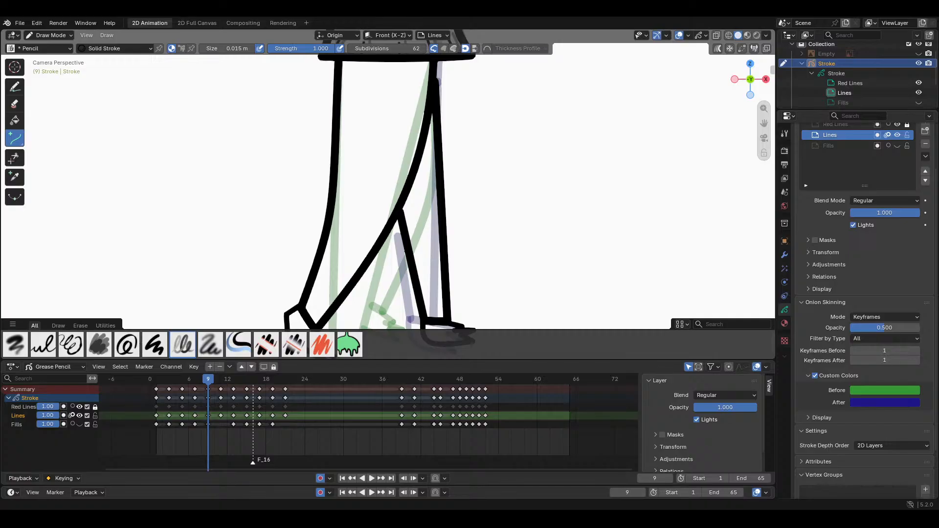
{"action": "scroll", "coordinate": [546, 205], "scroll_direction": "down", "scroll_amount": 2}
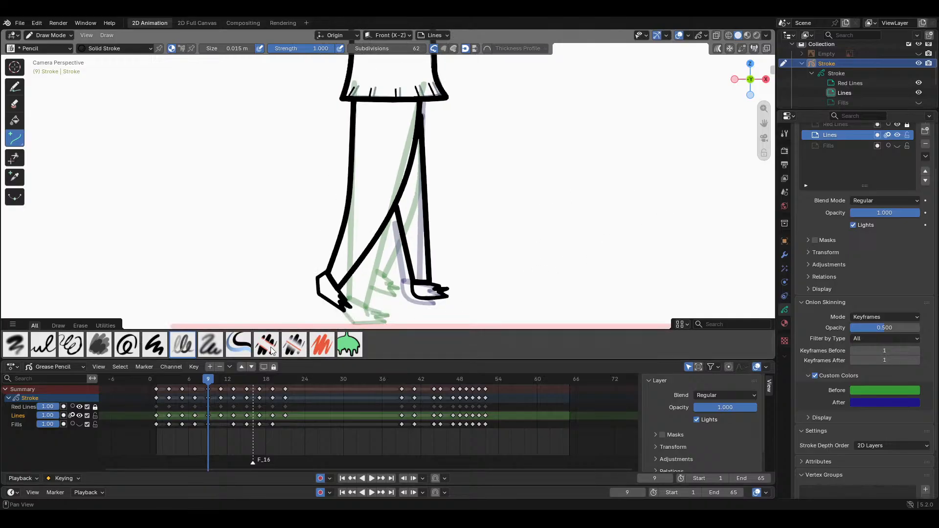
Step: Play the walk animation from its opening frames twice to review the redrawn leg movement
{"action": "mouse_move", "coordinate": [206, 378]}
{"action": "left_mouse_down"}
{"action": "mouse_move", "coordinate": [223, 383]}
{"action": "mouse_move", "coordinate": [163, 391]}
{"action": "left_mouse_up"}
{"action": "key", "text": "space"}
{"action": "key", "text": "space"}
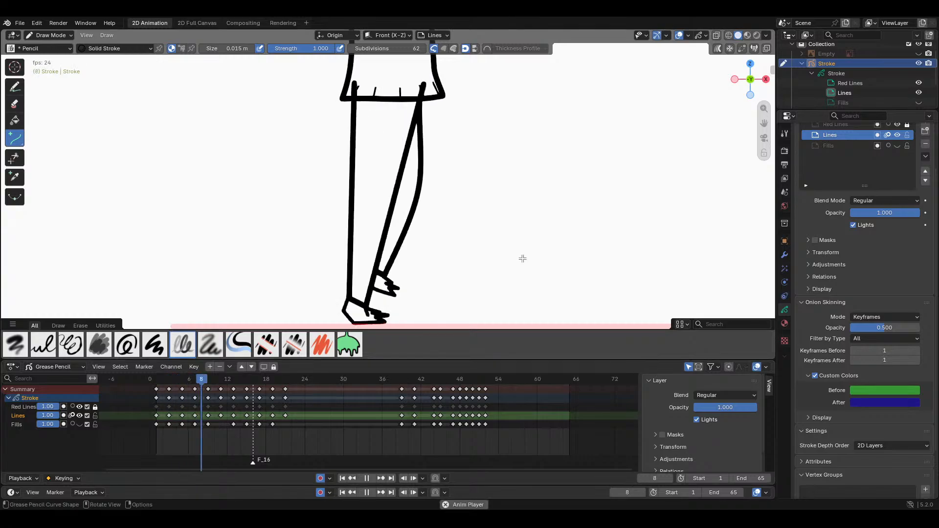
{"action": "left_click_drag", "start_coordinate": [247, 376], "coordinate": [163, 386]}
{"action": "key", "text": "space"}
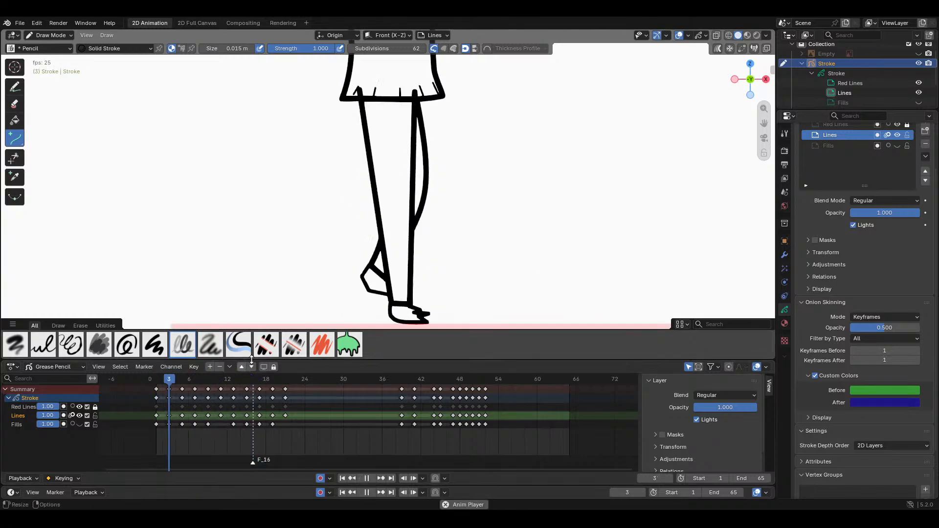
{"action": "key", "text": "space"}
Step: On frame 11, draw the raised leg's rear line from the garment hem down to ankle height, bowed slightly forward
{"action": "mouse_move", "coordinate": [263, 378]}
{"action": "left_mouse_down"}
{"action": "mouse_move", "coordinate": [196, 381]}
{"action": "mouse_move", "coordinate": [236, 375]}
{"action": "mouse_move", "coordinate": [219, 374]}
{"action": "left_mouse_up"}
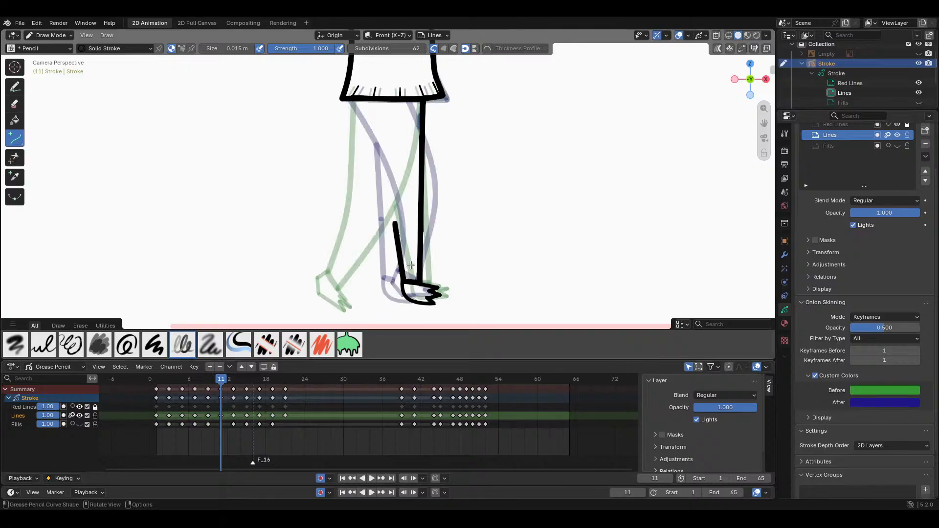
{"action": "scroll", "coordinate": [482, 222], "scroll_direction": "up", "scroll_amount": 1}
{"action": "left_click_drag", "start_coordinate": [764, 122], "coordinate": [768, 114]}
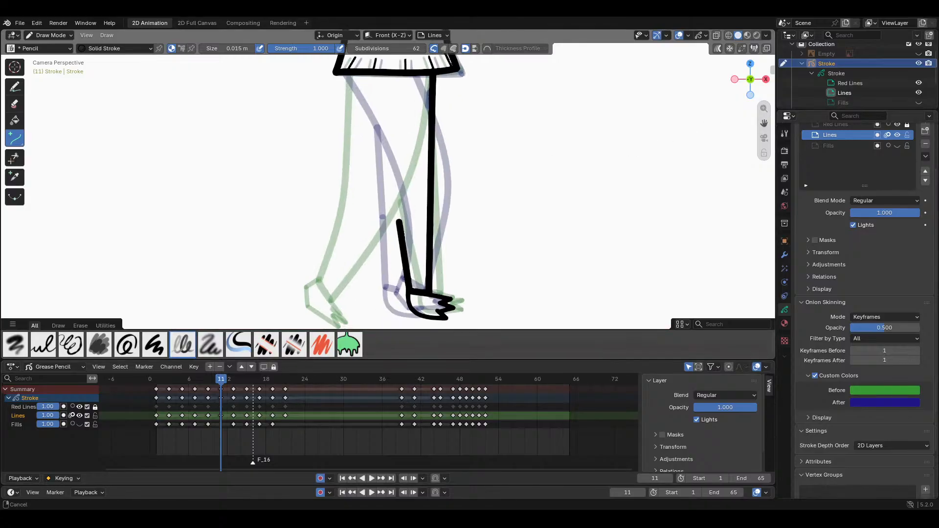
{"action": "scroll", "coordinate": [467, 198], "scroll_direction": "down", "scroll_amount": 1}
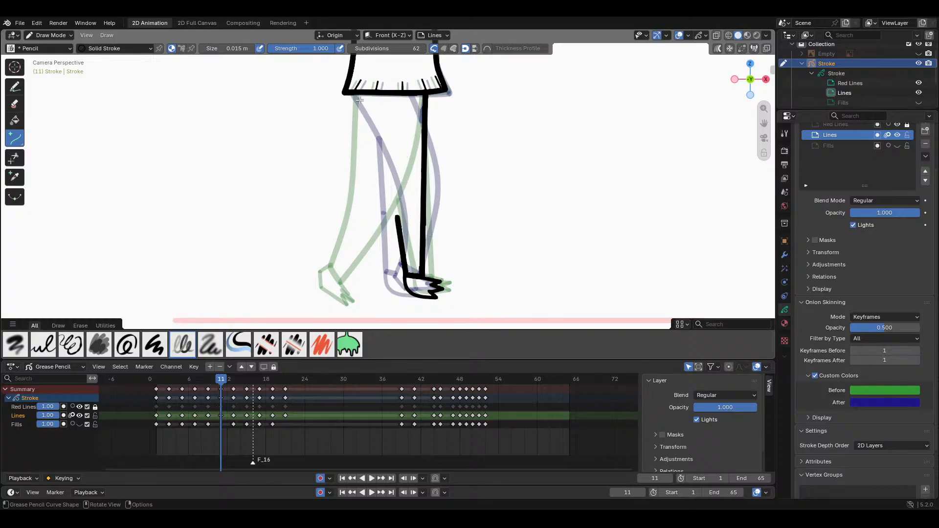
{"action": "mouse_move", "coordinate": [354, 94]}
{"action": "left_mouse_down"}
{"action": "mouse_move", "coordinate": [412, 234]}
{"action": "mouse_move", "coordinate": [400, 262]}
{"action": "mouse_move", "coordinate": [330, 269]}
{"action": "mouse_move", "coordinate": [369, 264]}
{"action": "left_mouse_up"}
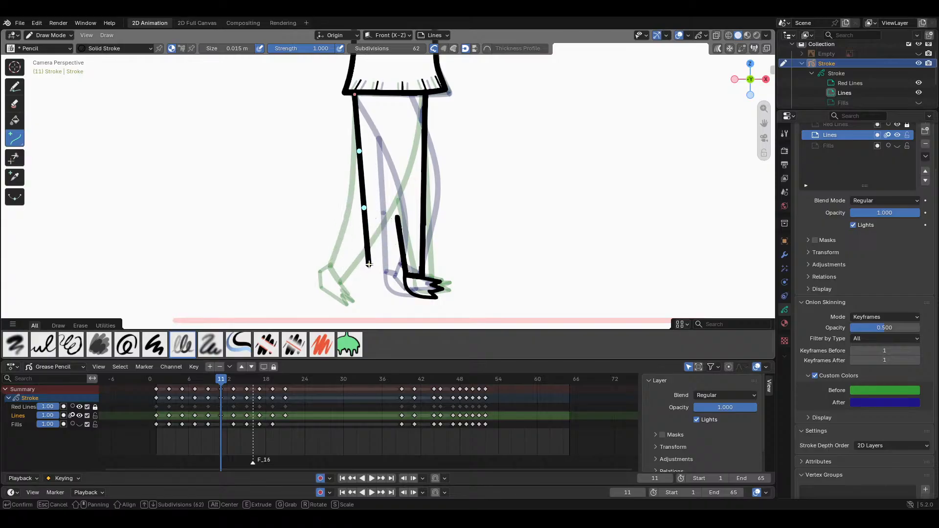
{"action": "mouse_move", "coordinate": [376, 199]}
{"action": "left_mouse_down"}
{"action": "mouse_move", "coordinate": [378, 175]}
{"action": "mouse_move", "coordinate": [384, 191]}
{"action": "mouse_move", "coordinate": [374, 201]}
{"action": "left_mouse_up"}
{"action": "key", "text": "Return"}
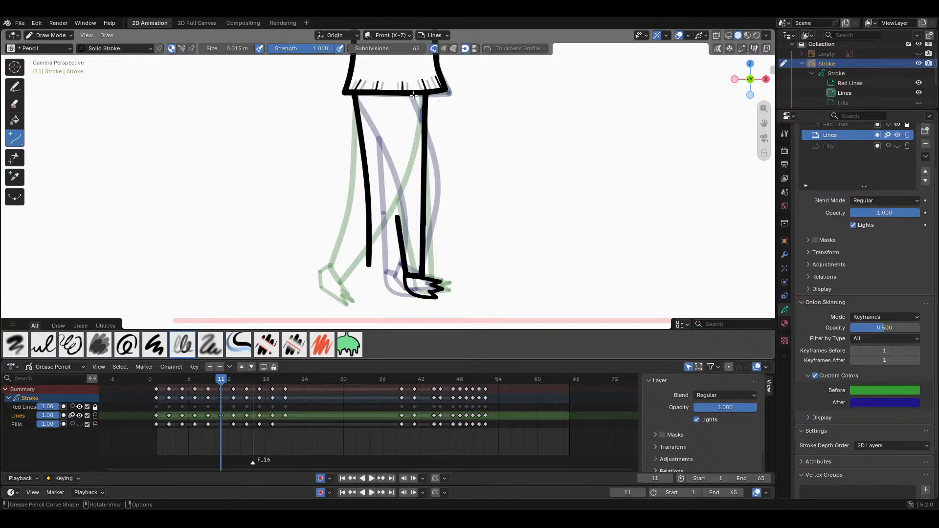
Step: Draw the raised leg's front line on frame 11 from the front of the hem to the ankle, bending forward at the knee
{"action": "mouse_move", "coordinate": [417, 93]}
{"action": "left_mouse_down"}
{"action": "mouse_move", "coordinate": [431, 156]}
{"action": "mouse_move", "coordinate": [487, 186]}
{"action": "mouse_move", "coordinate": [475, 262]}
{"action": "mouse_move", "coordinate": [342, 283]}
{"action": "mouse_move", "coordinate": [419, 276]}
{"action": "mouse_move", "coordinate": [384, 277]}
{"action": "left_mouse_up"}
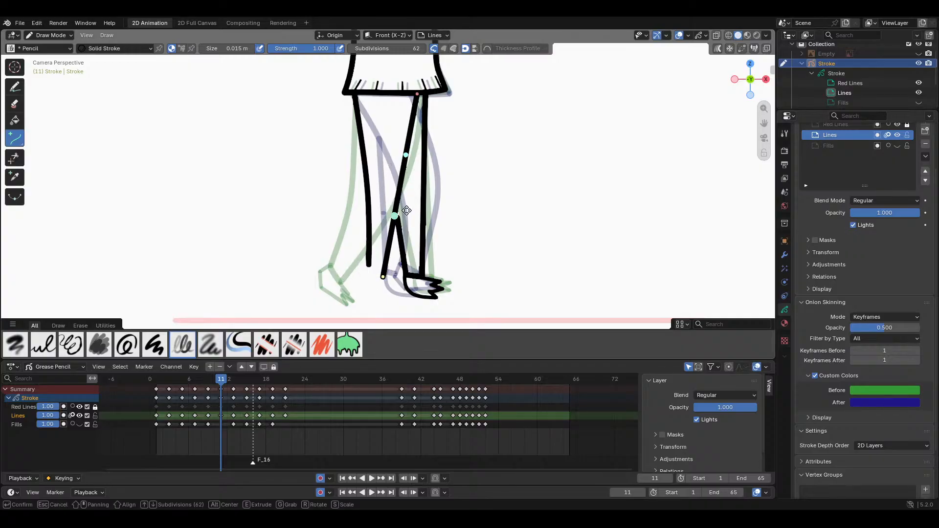
{"action": "left_click_drag", "start_coordinate": [394, 215], "coordinate": [417, 205]}
{"action": "left_click_drag", "start_coordinate": [405, 155], "coordinate": [441, 203]}
{"action": "mouse_move", "coordinate": [417, 208]}
{"action": "left_mouse_down"}
{"action": "mouse_move", "coordinate": [425, 225]}
{"action": "mouse_move", "coordinate": [438, 192]}
{"action": "left_mouse_up"}
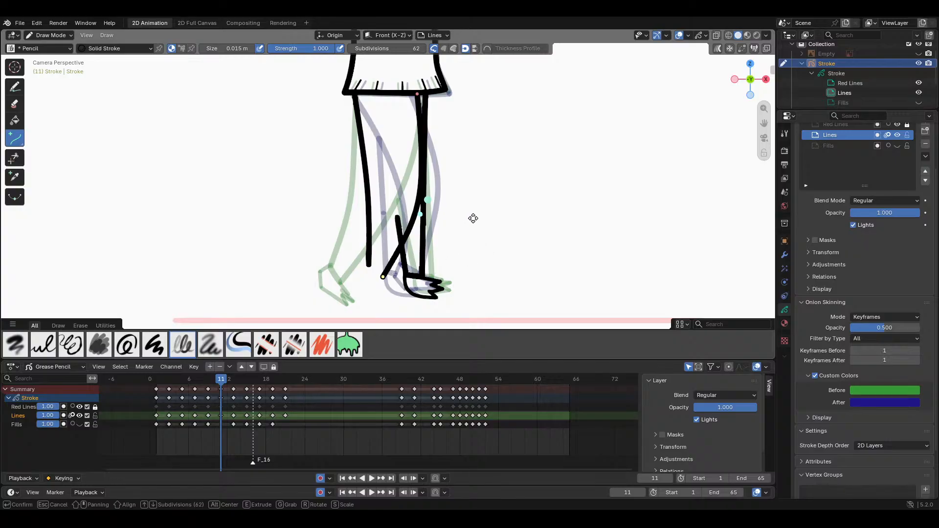
{"action": "left_click_drag", "start_coordinate": [453, 179], "coordinate": [456, 167]}
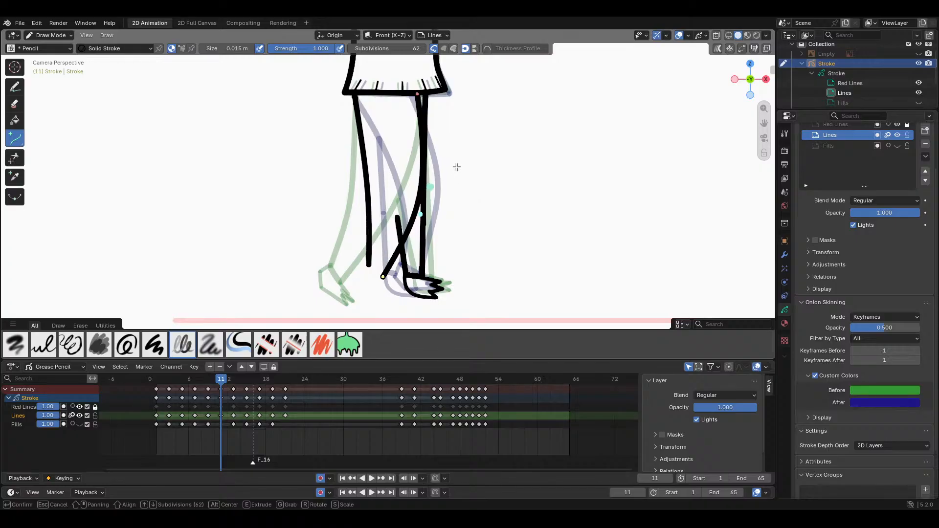
{"action": "mouse_move", "coordinate": [428, 220]}
{"action": "left_mouse_down"}
{"action": "mouse_move", "coordinate": [423, 213]}
{"action": "mouse_move", "coordinate": [426, 222]}
{"action": "left_mouse_up"}
{"action": "left_click_drag", "start_coordinate": [454, 172], "coordinate": [449, 175]}
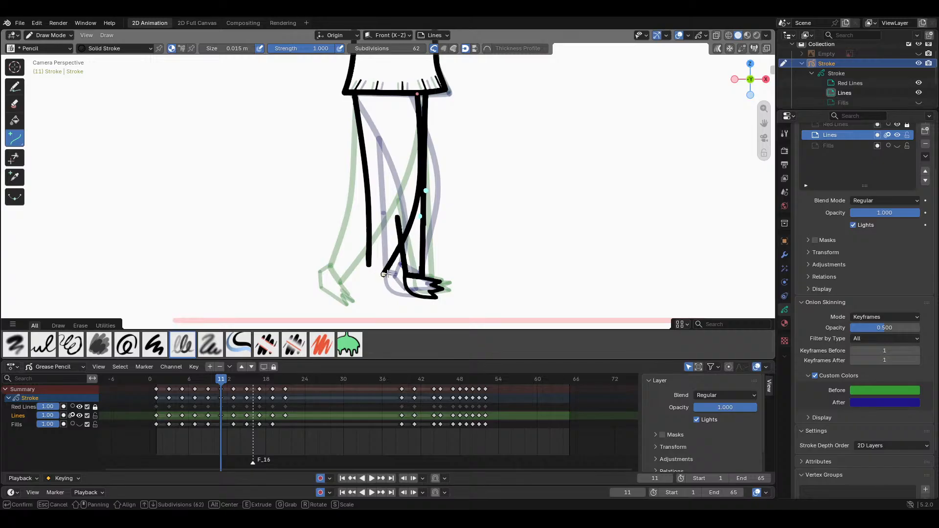
Step: Adjust the lower end of the rear leg's front curve on frame 11, and delete that leg's back line
{"action": "mouse_move", "coordinate": [386, 274]}
{"action": "left_mouse_down"}
{"action": "mouse_move", "coordinate": [401, 267]}
{"action": "mouse_move", "coordinate": [337, 281]}
{"action": "mouse_move", "coordinate": [415, 281]}
{"action": "mouse_move", "coordinate": [380, 277]}
{"action": "left_mouse_up"}
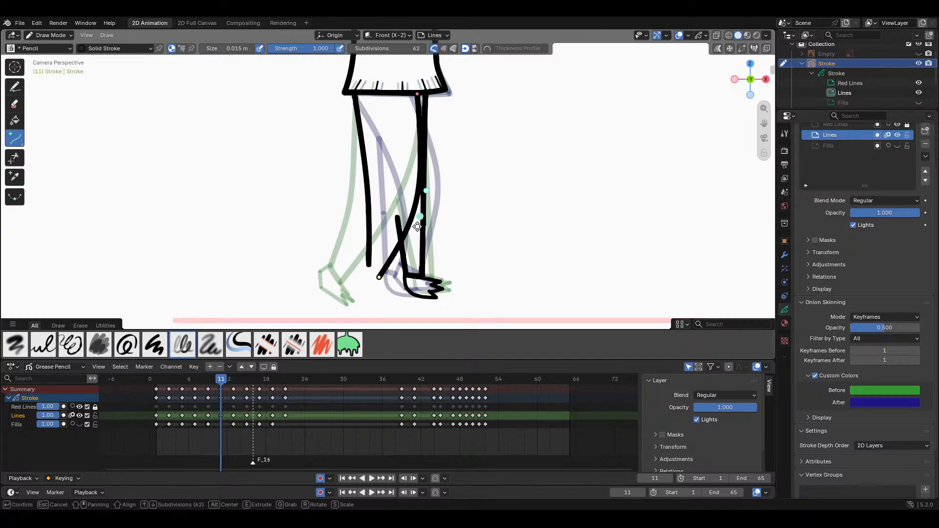
{"action": "key", "text": "Tab"}
{"action": "left_click", "coordinate": [373, 186]}
{"action": "key", "text": "x"}
{"action": "left_click", "coordinate": [373, 187]}
{"action": "key", "text": "Tab"}
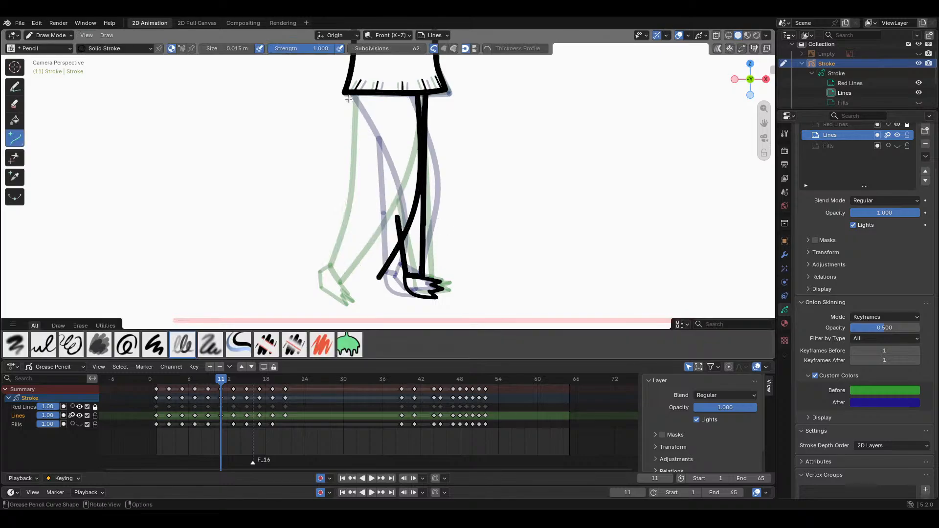
Step: Redraw the rear leg's back line from the skirt hem to the ankle as a curve bowing forward at mid-length
{"action": "mouse_move", "coordinate": [354, 93]}
{"action": "left_mouse_down"}
{"action": "mouse_move", "coordinate": [441, 278]}
{"action": "mouse_move", "coordinate": [363, 265]}
{"action": "left_mouse_up"}
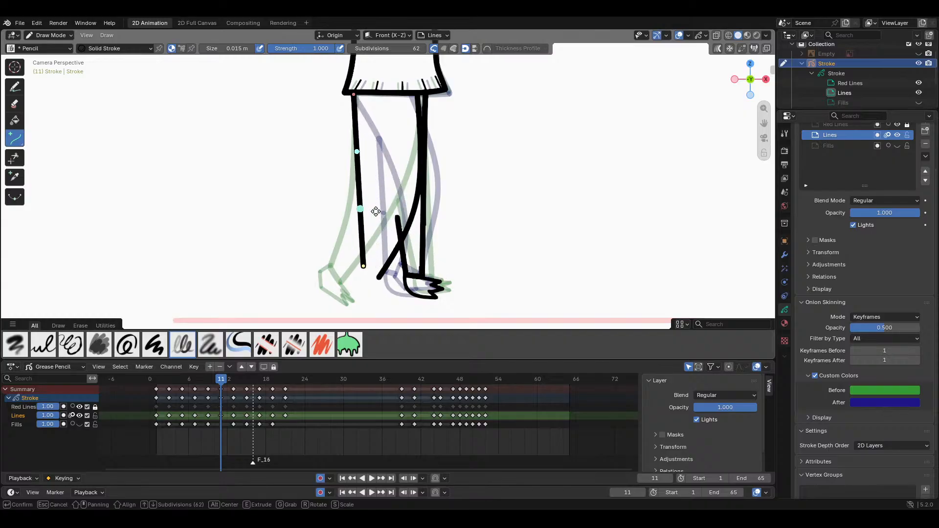
{"action": "left_click_drag", "start_coordinate": [377, 211], "coordinate": [390, 199]}
{"action": "mouse_move", "coordinate": [373, 150]}
{"action": "left_mouse_down"}
{"action": "mouse_move", "coordinate": [390, 169]}
{"action": "mouse_move", "coordinate": [389, 192]}
{"action": "mouse_move", "coordinate": [390, 180]}
{"action": "mouse_move", "coordinate": [380, 184]}
{"action": "left_mouse_up"}
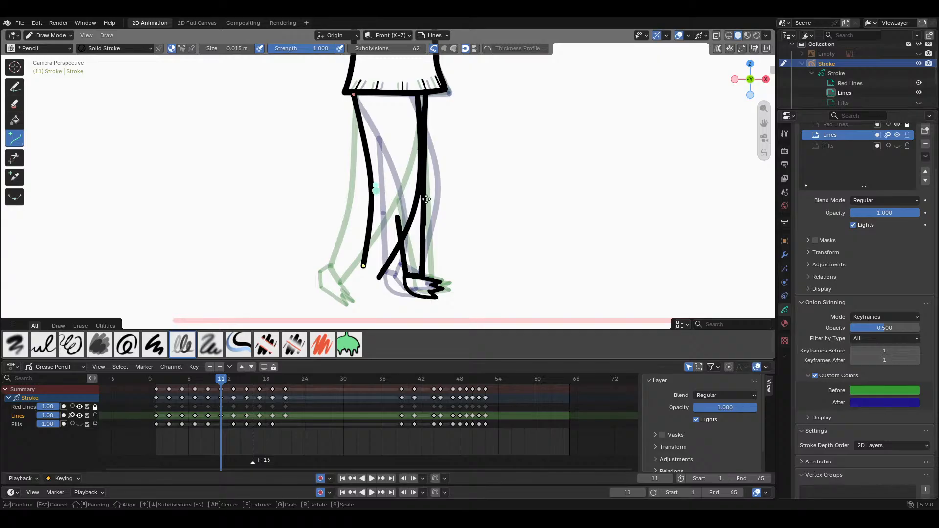
{"action": "key", "text": "Return"}
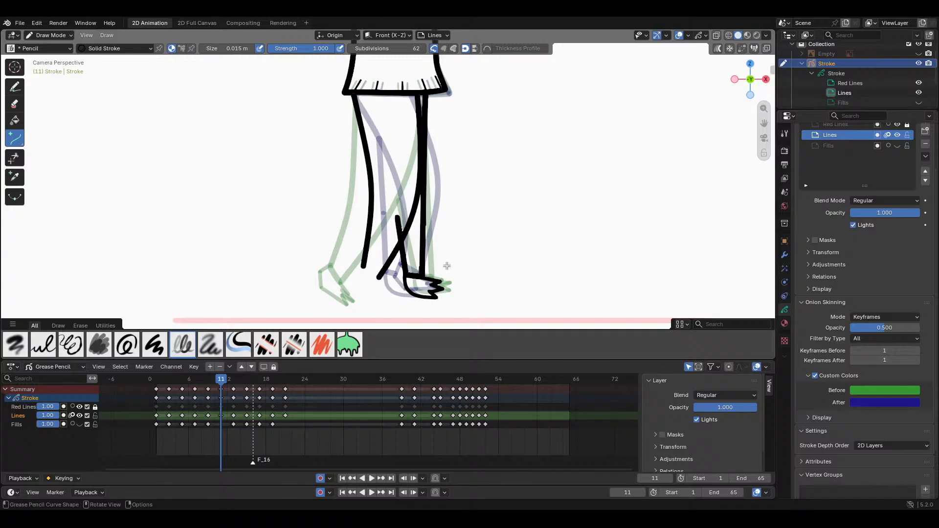
Step: Step through the neighbouring keyframes and play the walk animation to check the leg motion
{"action": "key", "text": "Up"}
{"action": "key", "text": "Down"}
{"action": "key", "text": "Down"}
{"action": "key", "text": "Down"}
{"action": "key", "text": "Down"}
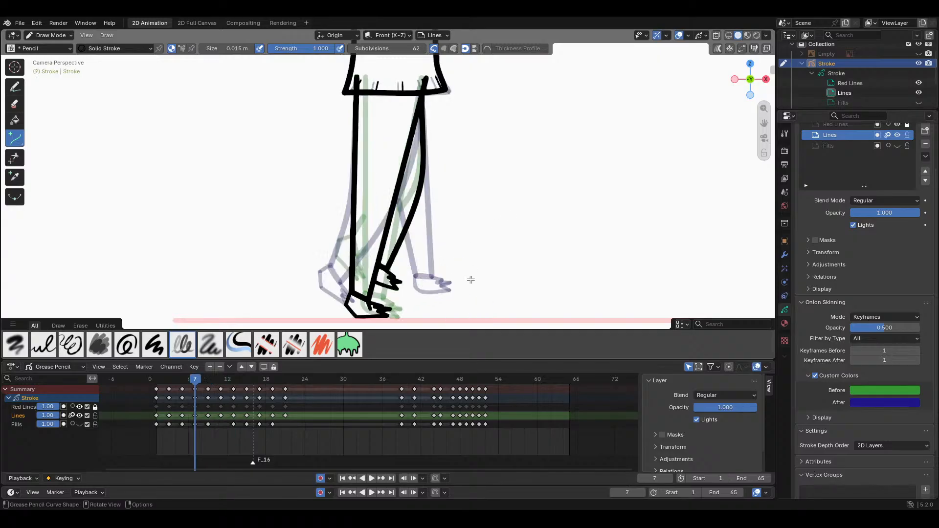
{"action": "key", "text": "space"}
{"action": "key", "text": "space"}
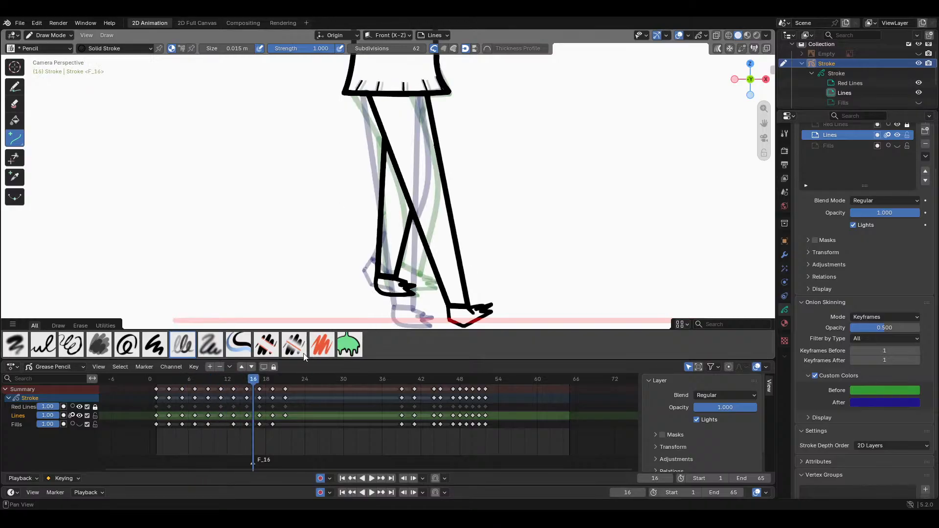
{"action": "key", "text": "shift+Left"}
{"action": "key", "text": "space"}
{"action": "key", "text": "space"}
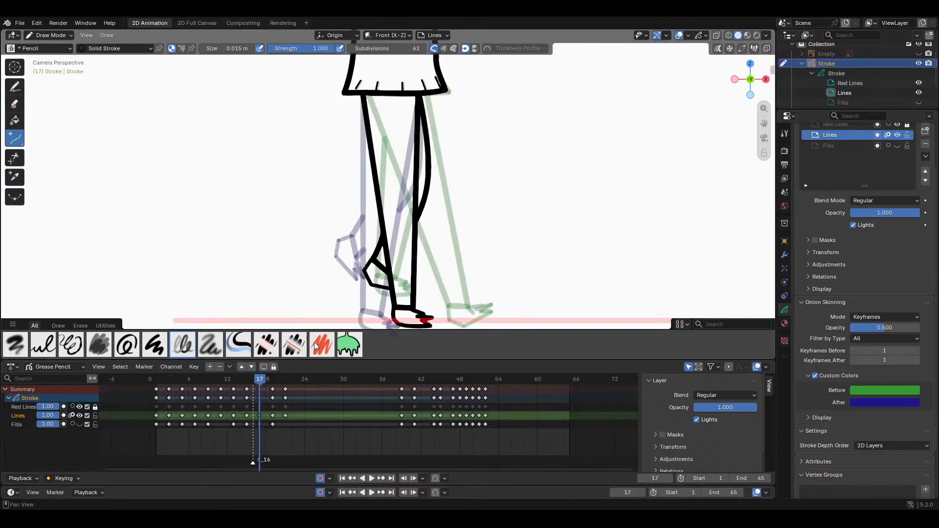
Step: Return to frame 11 and close the rear leg's ankle with a straight line joining its two lower ends
{"action": "mouse_move", "coordinate": [259, 377]}
{"action": "left_mouse_down"}
{"action": "mouse_move", "coordinate": [207, 376]}
{"action": "mouse_move", "coordinate": [258, 383]}
{"action": "mouse_move", "coordinate": [221, 380]}
{"action": "left_mouse_up"}
{"action": "left_click_drag", "start_coordinate": [764, 123], "coordinate": [769, 47]}
{"action": "scroll", "coordinate": [362, 217], "scroll_direction": "up", "scroll_amount": 2}
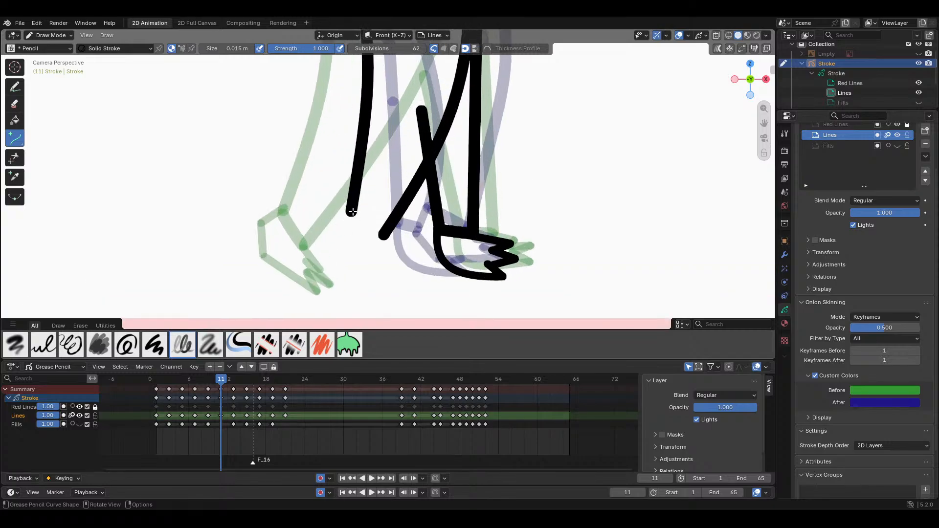
{"action": "left_click_drag", "start_coordinate": [352, 213], "coordinate": [383, 235]}
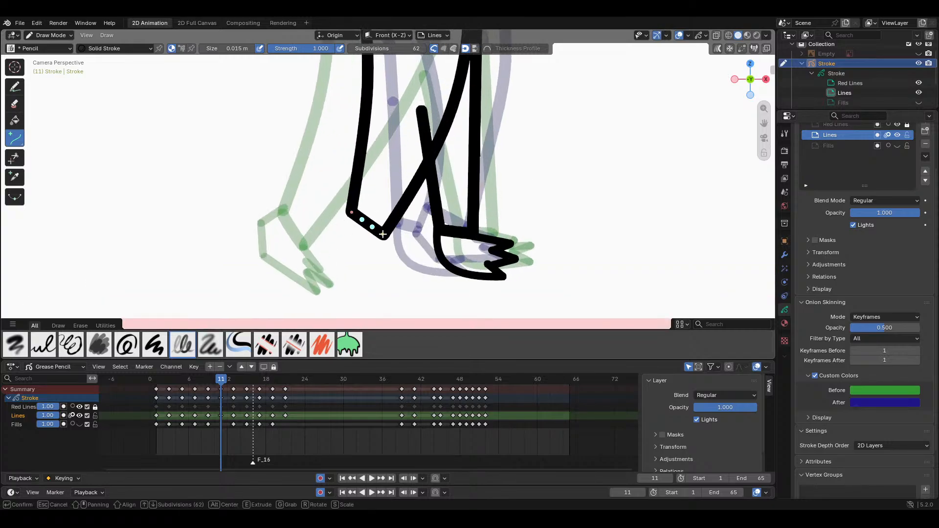
{"action": "key", "text": "Return"}
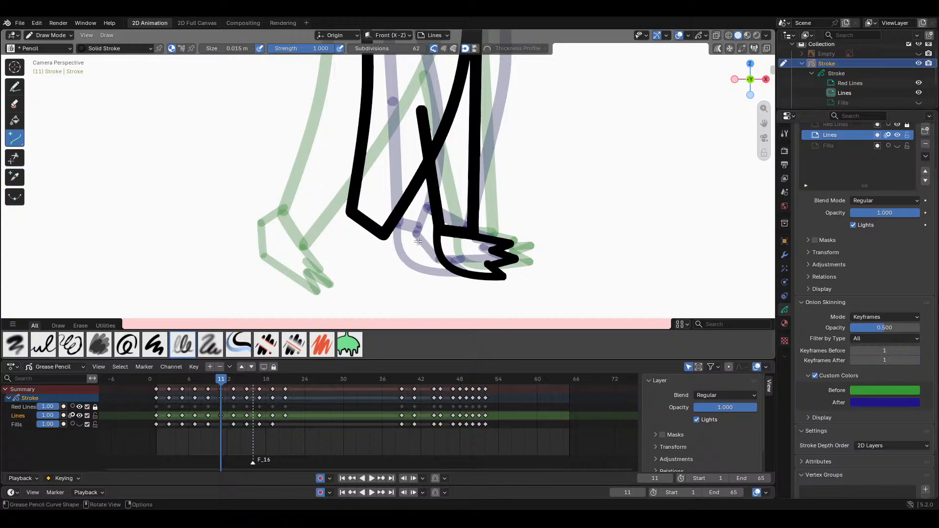
Step: Compare the foot poses on the keyframes before and after frame 11
{"action": "scroll", "coordinate": [418, 242], "scroll_direction": "up", "scroll_amount": 1}
{"action": "scroll", "coordinate": [341, 296], "scroll_direction": "down", "scroll_amount": 1}
{"action": "key", "text": "Right"}
{"action": "key", "text": "Right"}
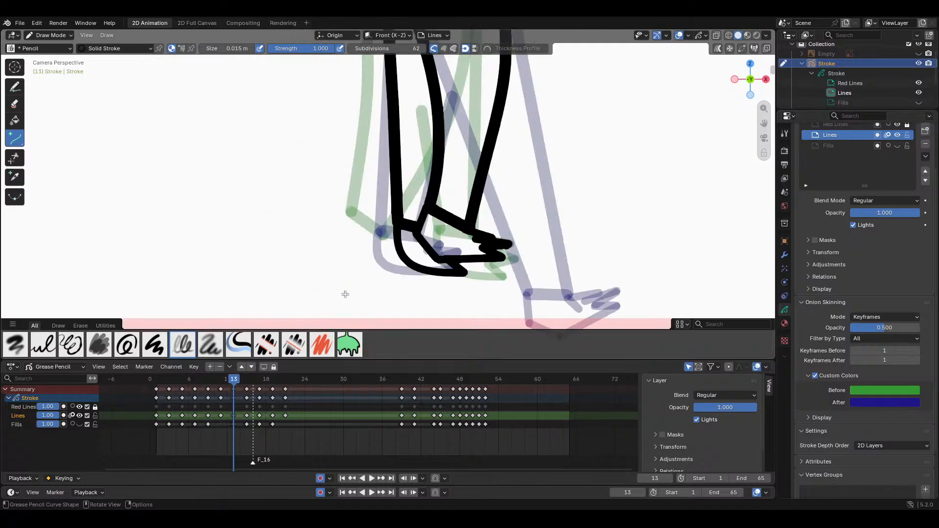
{"action": "key", "text": "Up"}
{"action": "key", "text": "Down"}
{"action": "key", "text": "Down"}
{"action": "key", "text": "Down"}
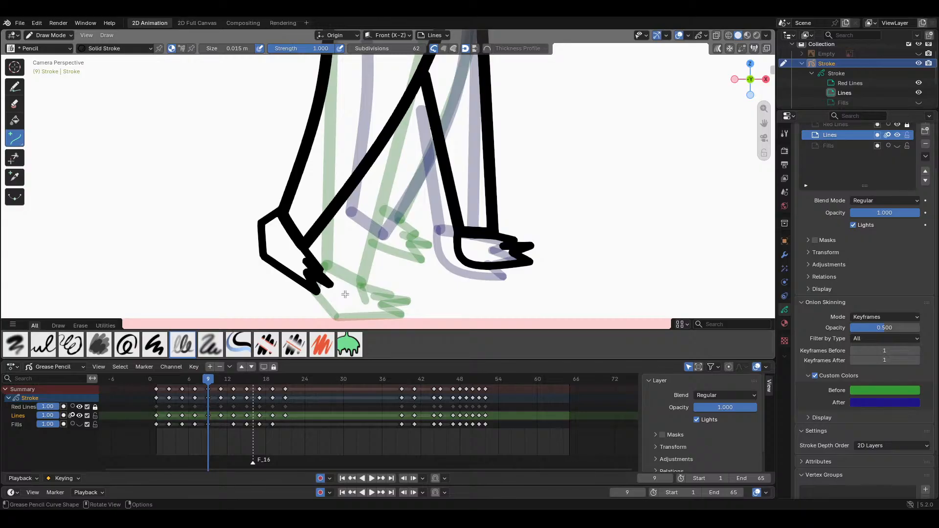
{"action": "key", "text": "Down"}
{"action": "key", "text": "Up"}
{"action": "key", "text": "Up"}
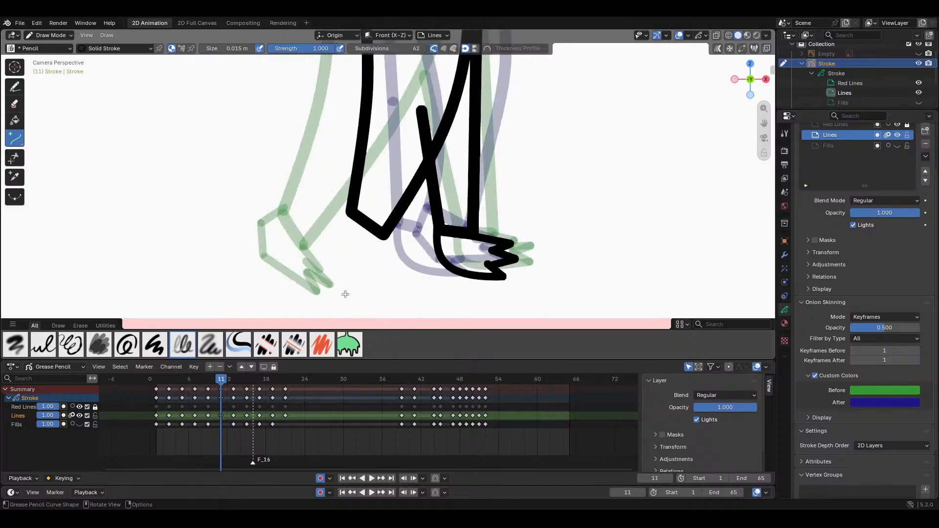
Step: Copy the rear foot's strokes from frame 9 and paste them into frame 11
{"action": "key", "text": "Down"}
{"action": "key", "text": "Tab"}
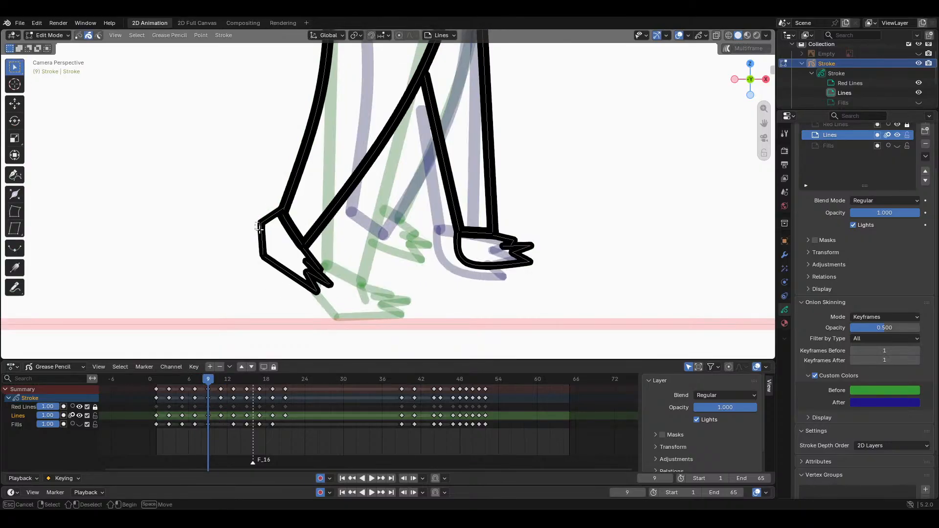
{"action": "left_click", "coordinate": [258, 229]}
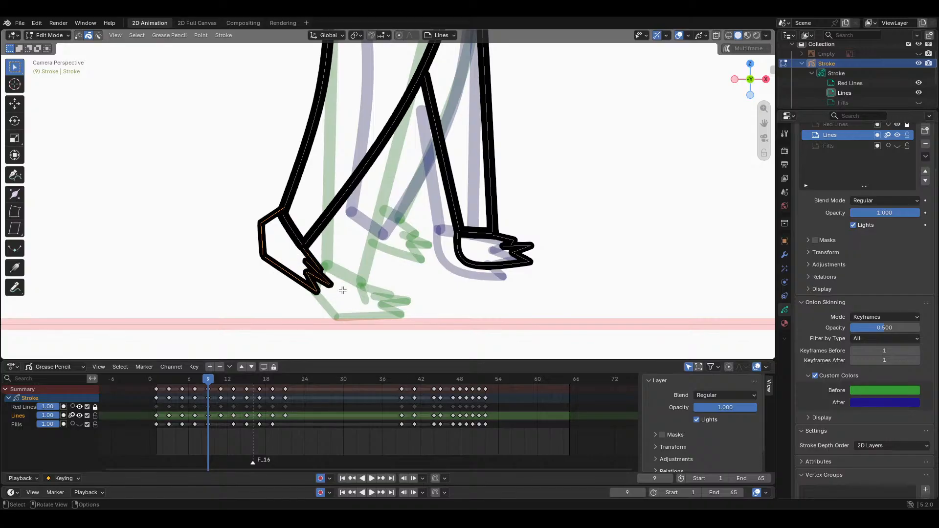
{"action": "key", "text": "ctrl+c"}
{"action": "key", "text": "Down"}
{"action": "key", "text": "Up"}
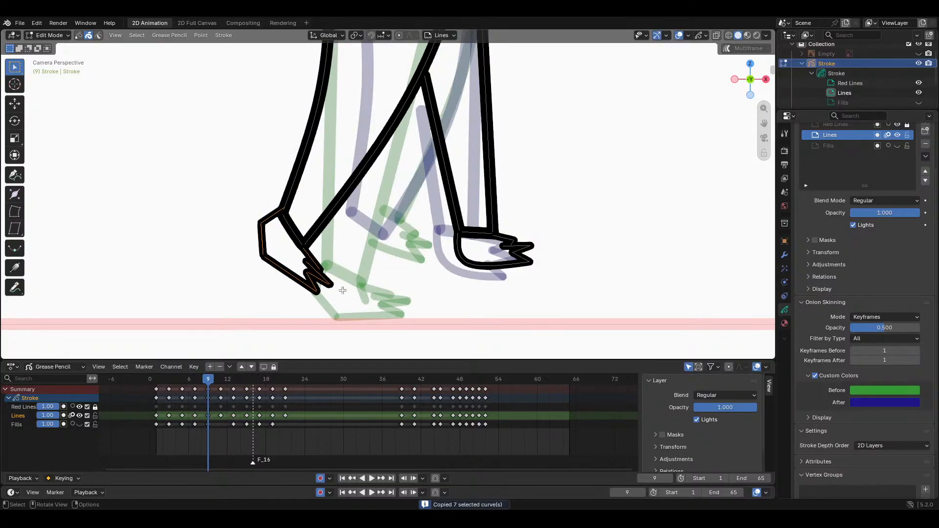
{"action": "key", "text": "Up"}
{"action": "key", "text": "ctrl+v"}
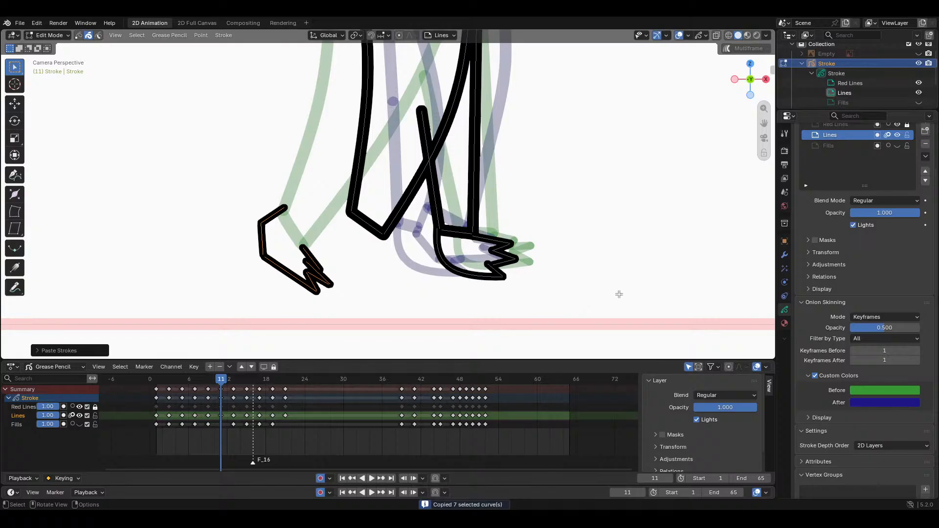
Step: Try to fit the pasted foot under the rear ankle by moving and rotating it, and delete it
{"action": "key", "text": "g"}
{"action": "left_click", "coordinate": [684, 299]}
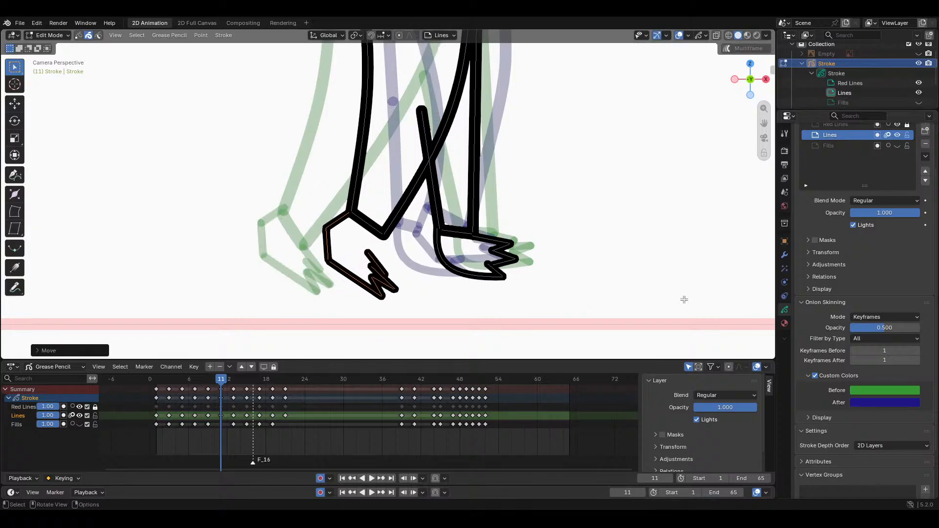
{"action": "key", "text": "r"}
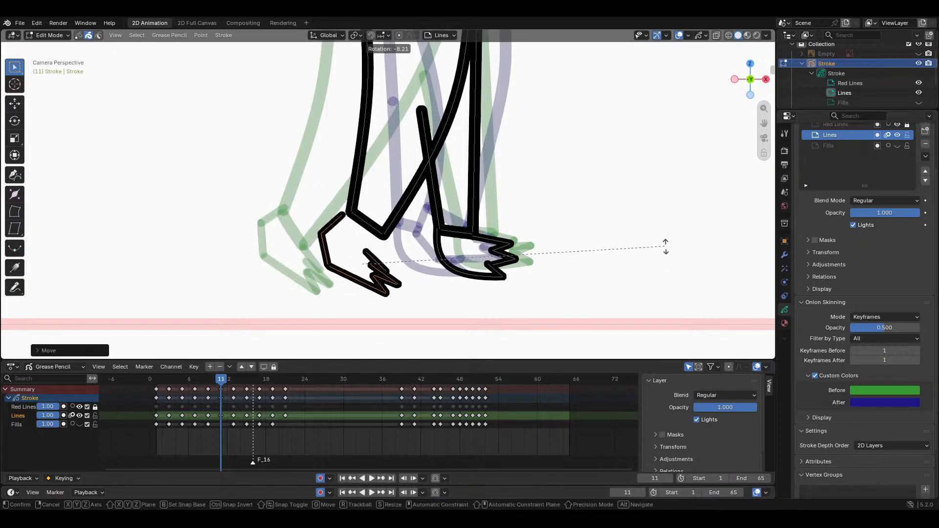
{"action": "left_click", "coordinate": [665, 246]}
{"action": "key", "text": "g"}
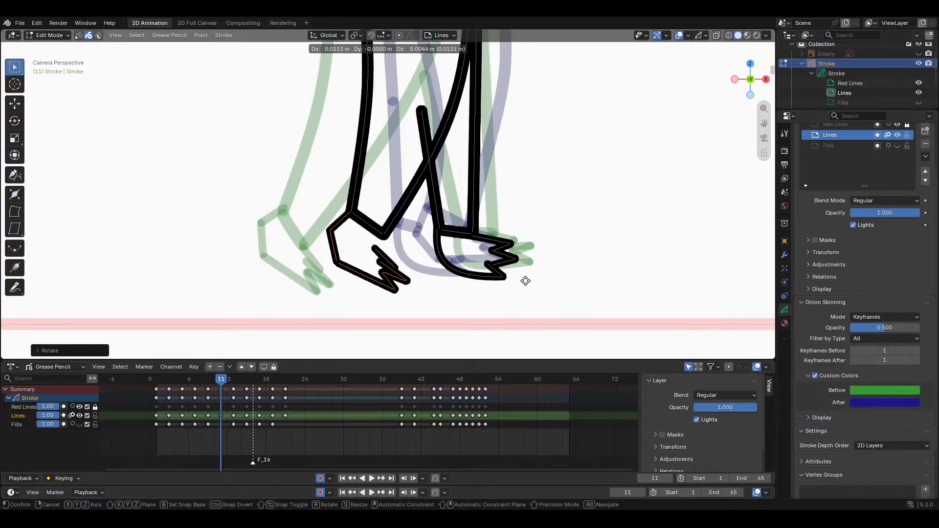
{"action": "left_click", "coordinate": [526, 281]}
{"action": "key", "text": "x"}
{"action": "left_click", "coordinate": [438, 284]}
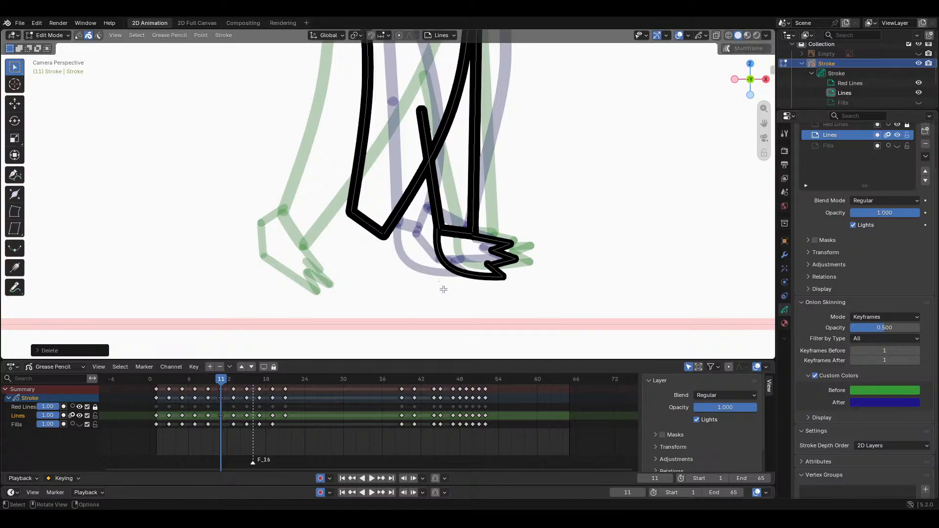
Step: Copy the lifted foot's heel, sole and toe strokes from frame 13 and paste them into frame 11
{"action": "key", "text": "Right"}
{"action": "key", "text": "Right"}
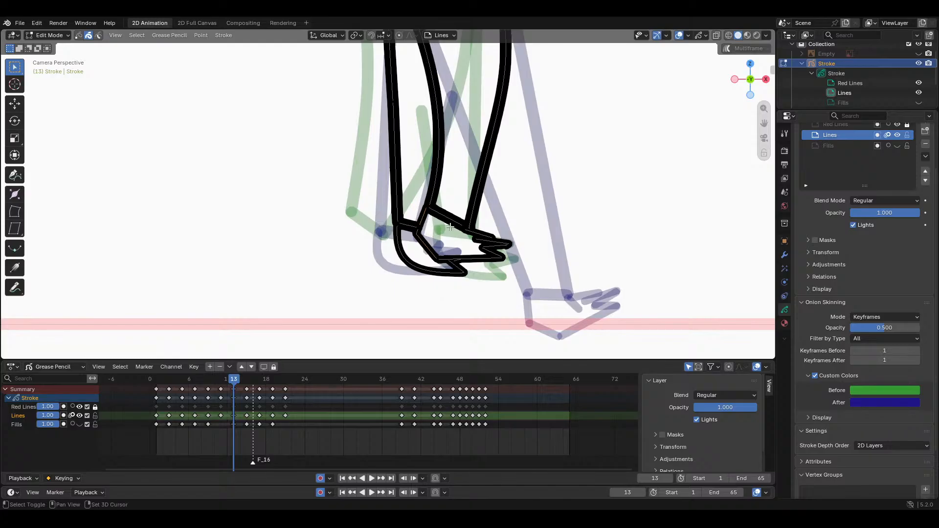
{"action": "left_click_drag", "start_coordinate": [478, 228], "coordinate": [515, 262], "text": "shift"}
{"action": "key", "text": "ctrl+c"}
{"action": "key", "text": "Right"}
{"action": "key", "text": "Right"}
{"action": "key", "text": "Left"}
{"action": "key", "text": "Left"}
{"action": "key", "text": "Left"}
{"action": "key", "text": "Left"}
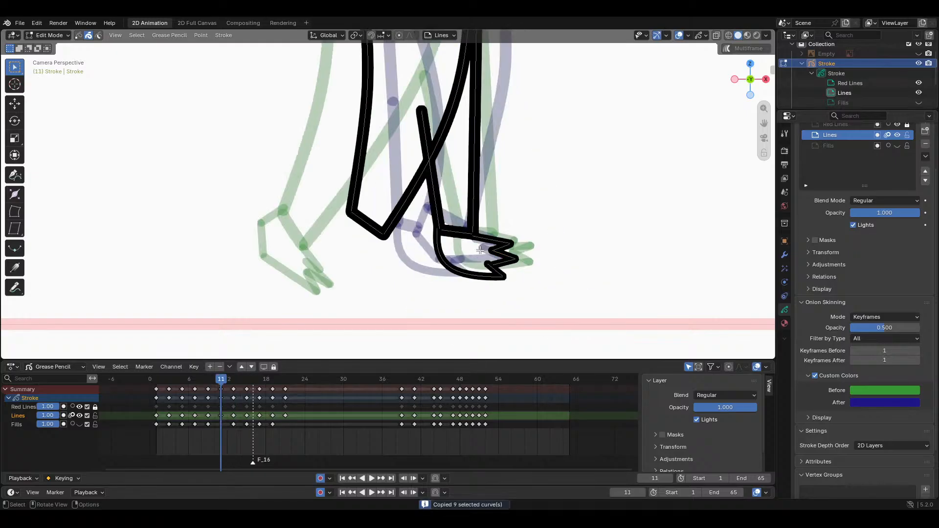
{"action": "key", "text": "ctrl+v"}
Step: Rotate and move the pasted foot so its heel meets the back of the rear leg's ankle
{"action": "key", "text": "r"}
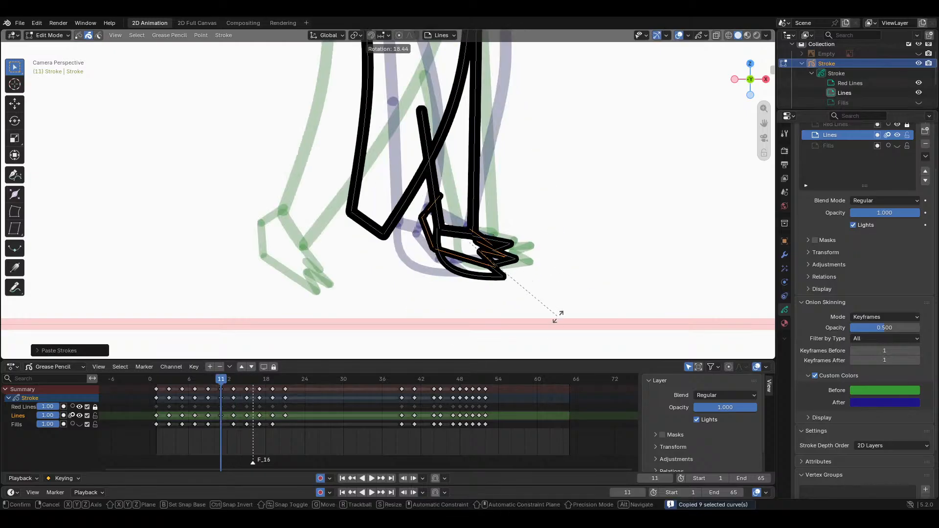
{"action": "left_click", "coordinate": [556, 315]}
{"action": "key", "text": "g"}
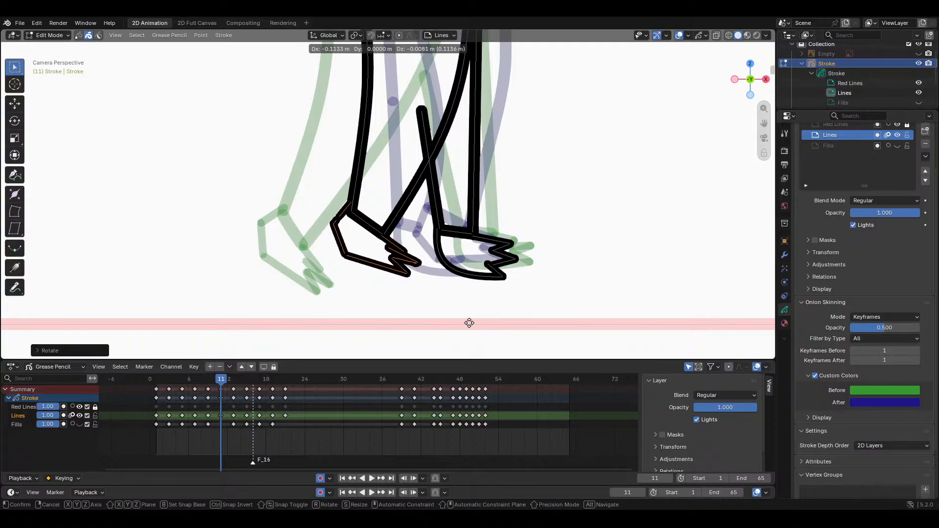
{"action": "left_click", "coordinate": [469, 323]}
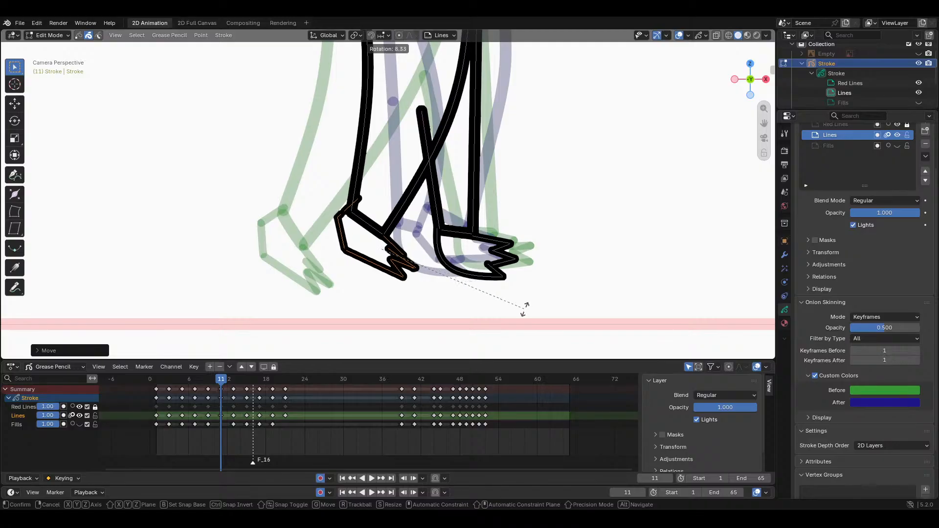
{"action": "left_click", "coordinate": [524, 309]}
{"action": "key", "text": "g"}
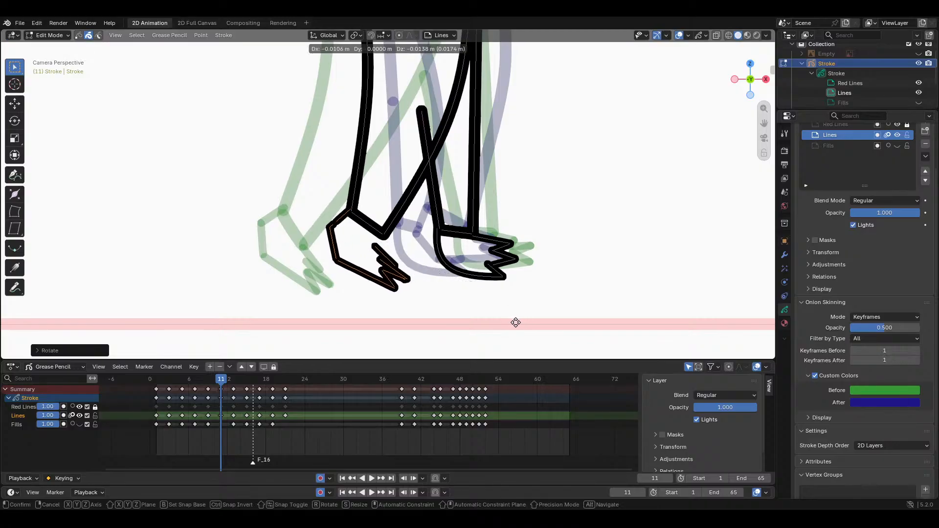
{"action": "left_click", "coordinate": [517, 320]}
Step: Delete the short stroke joining the heel to the ankle, and shift the remaining foot strokes slightly towards the ankle
{"action": "left_click", "coordinate": [342, 219]}
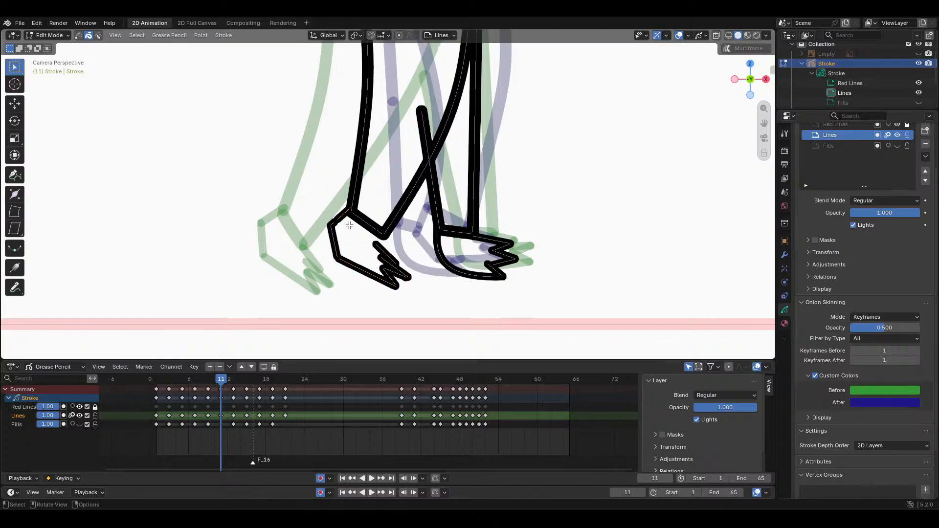
{"action": "key", "text": "Delete"}
{"action": "mouse_move", "coordinate": [321, 227]}
{"action": "left_mouse_down"}
{"action": "mouse_move", "coordinate": [392, 289]}
{"action": "mouse_move", "coordinate": [373, 280]}
{"action": "left_mouse_up"}
{"action": "key", "text": "g"}
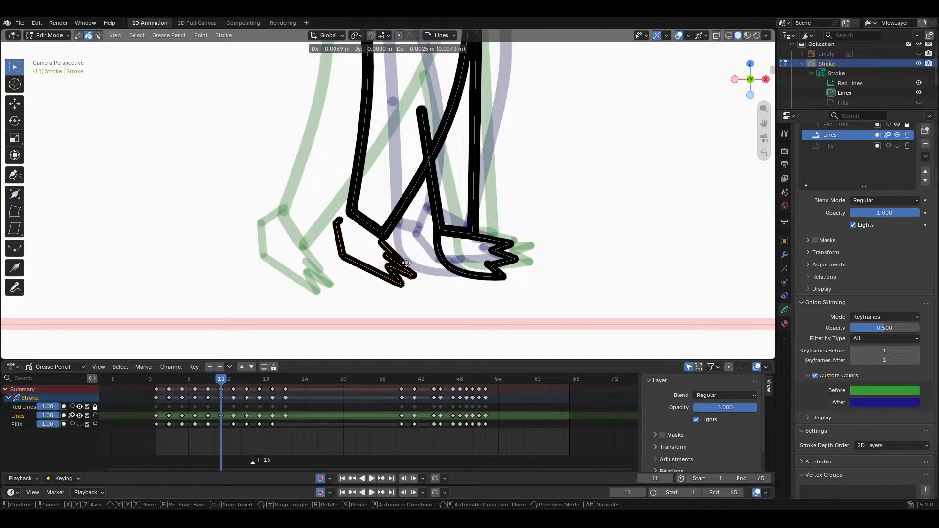
{"action": "left_click", "coordinate": [407, 264]}
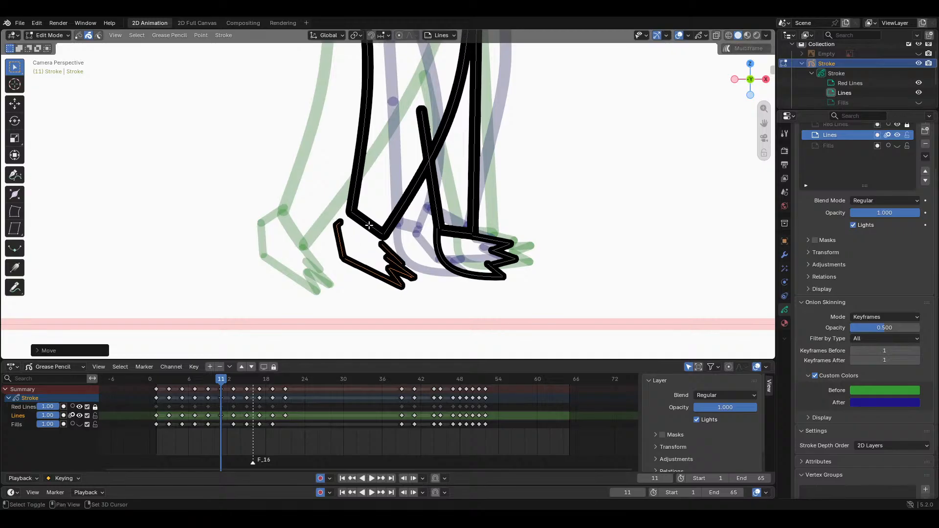
Step: Rotate and nudge the remaining foot strokes into place beneath the rear ankle, and return to Draw Mode
{"action": "left_click", "coordinate": [365, 220], "text": "shift"}
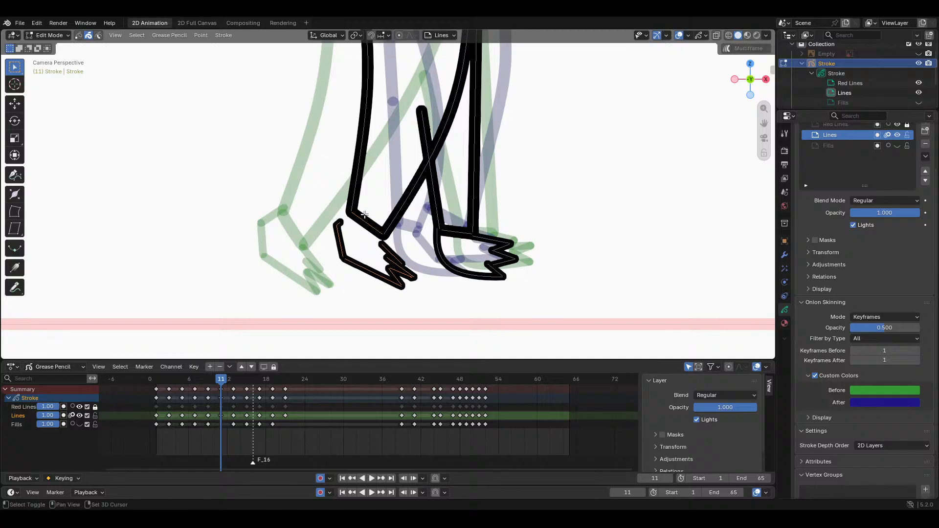
{"action": "key", "text": "r"}
{"action": "left_click", "coordinate": [494, 274]}
{"action": "key", "text": "g"}
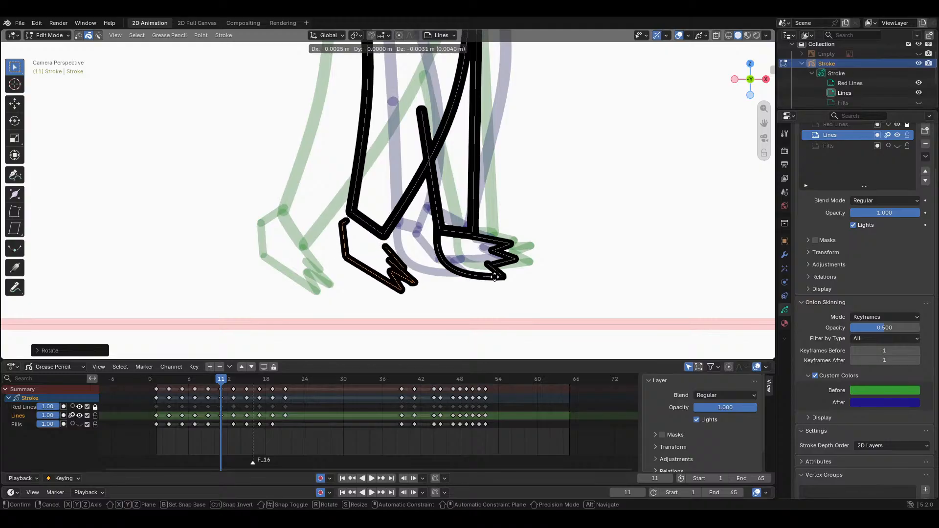
{"action": "left_click", "coordinate": [415, 264]}
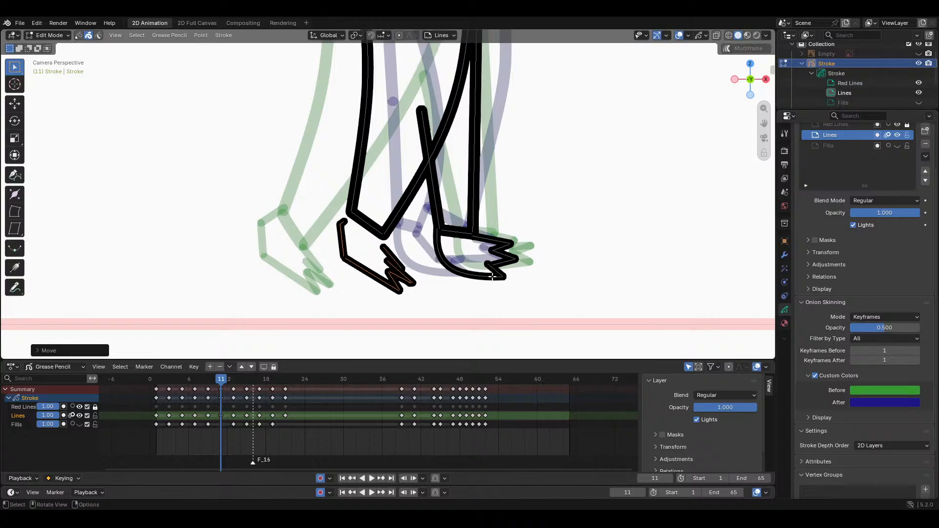
{"action": "scroll", "coordinate": [411, 260], "scroll_direction": "up", "scroll_amount": 3}
{"action": "key", "text": "Tab"}
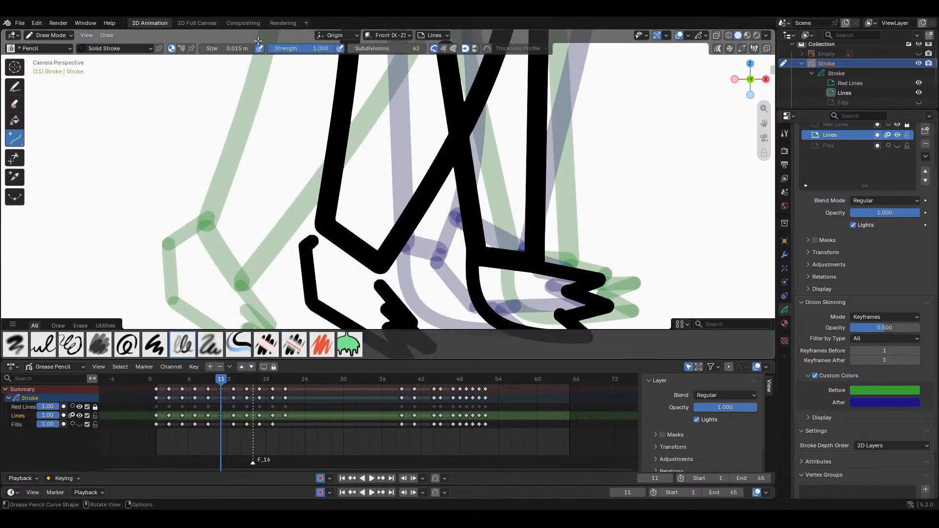
Step: Set the brush size to 0.01 m and draw a short line joining the lifted foot's heel to the rear ankle on frame 11
{"action": "left_click", "coordinate": [210, 49]}
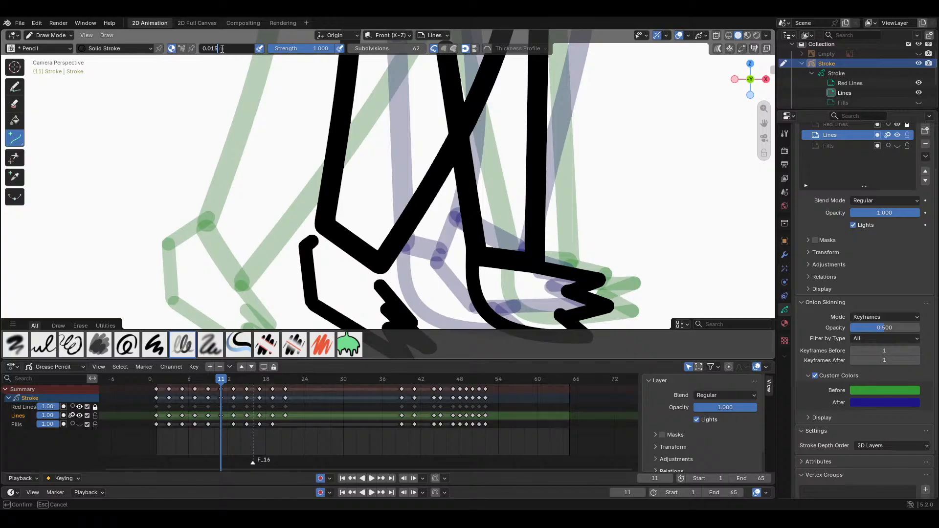
{"action": "key", "text": "BackSpace"}
{"action": "key", "text": "Return"}
{"action": "key", "text": "Tab"}
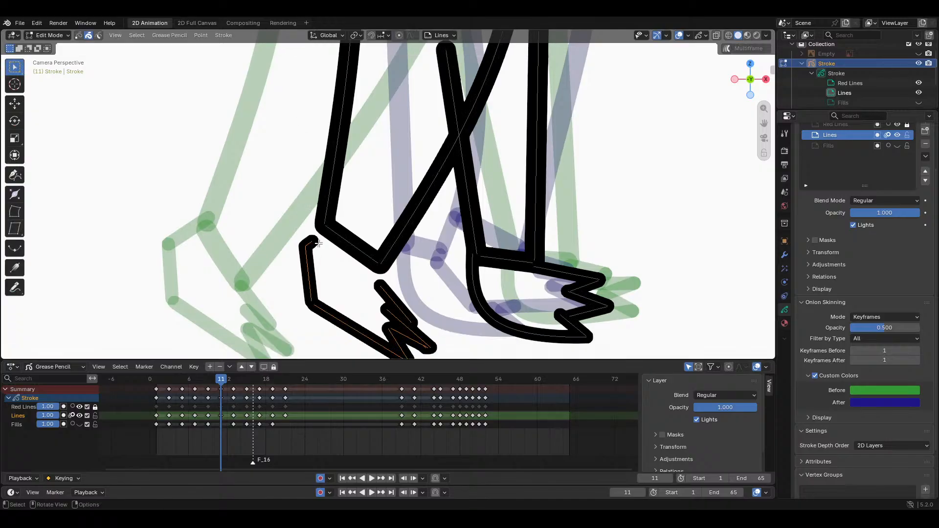
{"action": "key", "text": "Tab"}
{"action": "left_click_drag", "start_coordinate": [307, 243], "coordinate": [317, 229]}
{"action": "key", "text": "Return"}
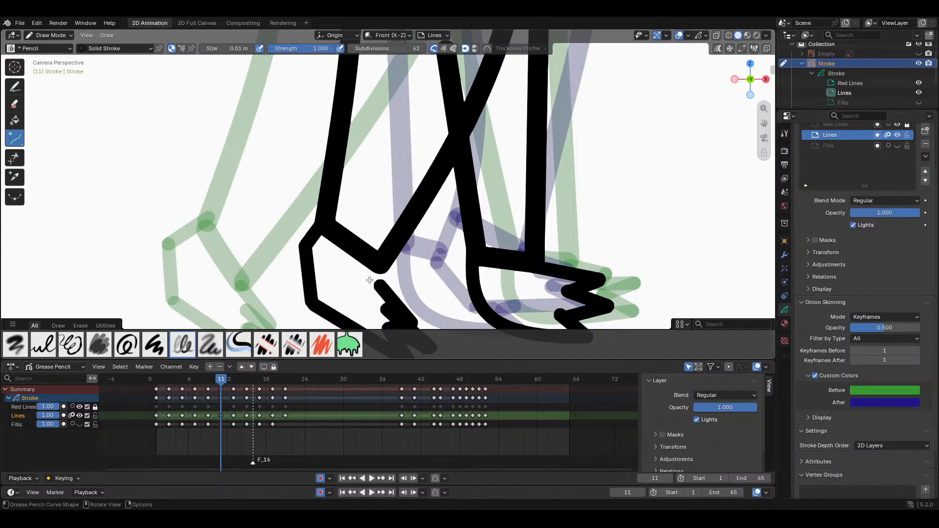
Step: Play back the walk animation and examine where the legs meet the dress hem on frame 5
{"action": "scroll", "coordinate": [460, 254], "scroll_direction": "down", "scroll_amount": 6}
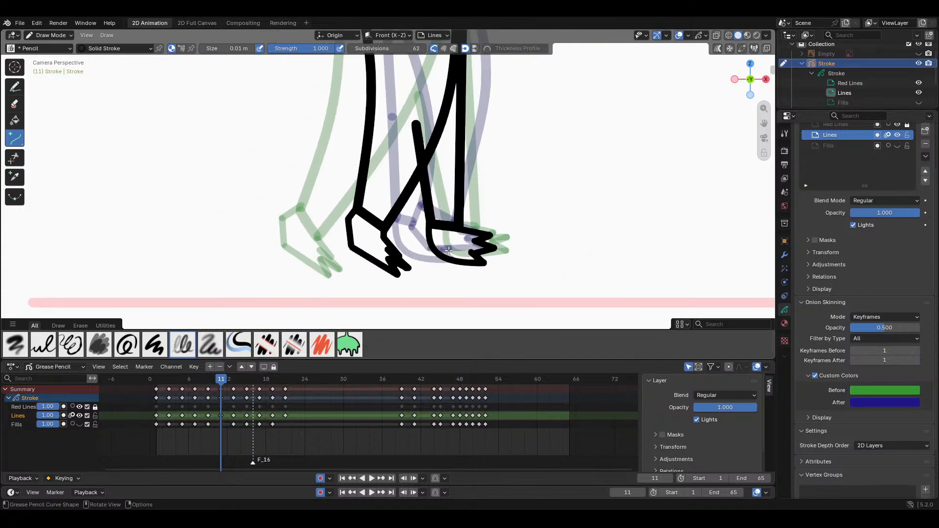
{"action": "key", "text": "space"}
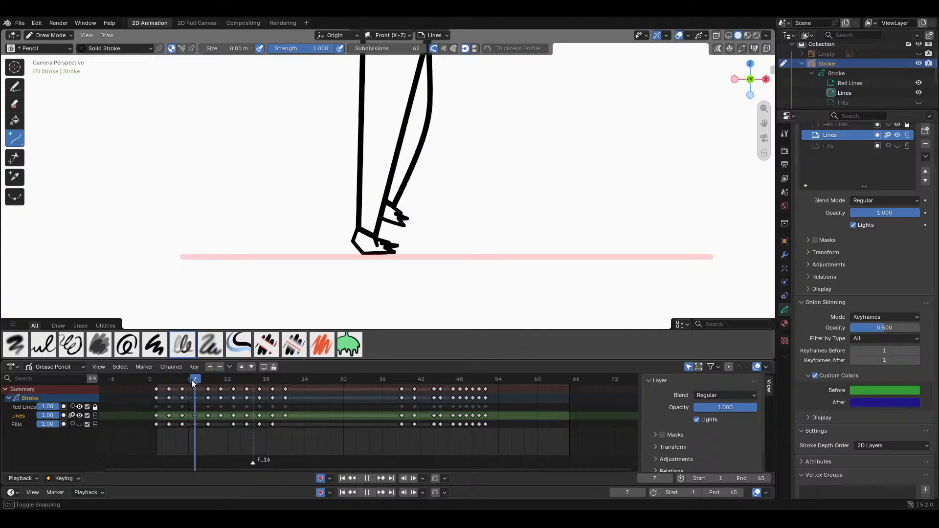
{"action": "key", "text": "space"}
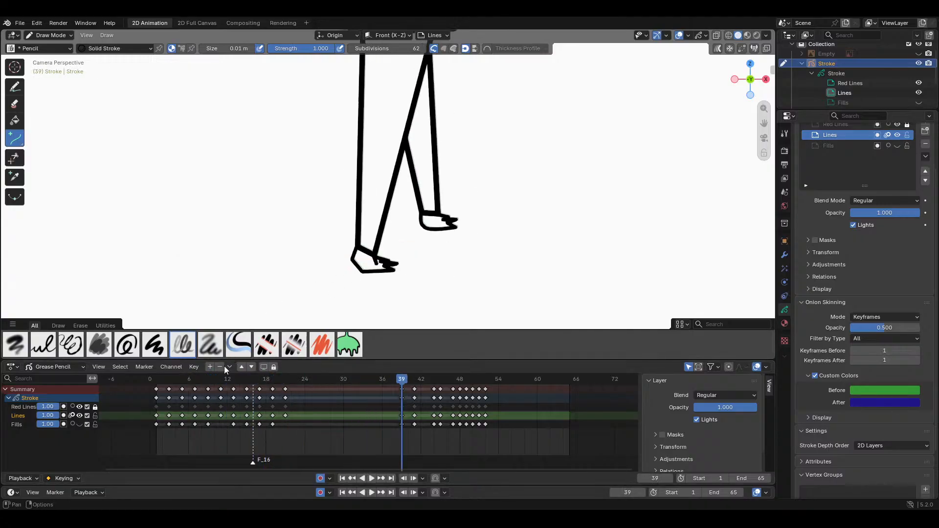
{"action": "mouse_move", "coordinate": [178, 376]}
{"action": "left_mouse_down"}
{"action": "mouse_move", "coordinate": [156, 375]}
{"action": "mouse_move", "coordinate": [287, 368]}
{"action": "mouse_move", "coordinate": [160, 359]}
{"action": "mouse_move", "coordinate": [318, 348]}
{"action": "mouse_move", "coordinate": [170, 357]}
{"action": "mouse_move", "coordinate": [234, 354]}
{"action": "mouse_move", "coordinate": [159, 372]}
{"action": "mouse_move", "coordinate": [194, 374]}
{"action": "mouse_move", "coordinate": [162, 373]}
{"action": "mouse_move", "coordinate": [183, 372]}
{"action": "left_mouse_up"}
{"action": "scroll", "coordinate": [707, 146], "scroll_direction": "down", "scroll_amount": 2}
{"action": "left_click_drag", "start_coordinate": [760, 124], "coordinate": [724, 155]}
{"action": "scroll", "coordinate": [543, 229], "scroll_direction": "up", "scroll_amount": 2}
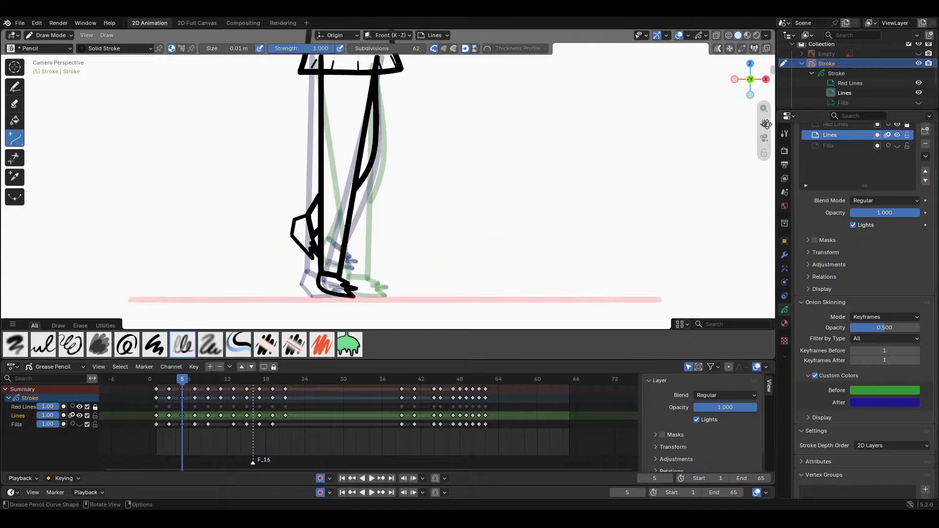
{"action": "left_click_drag", "start_coordinate": [760, 126], "coordinate": [784, 200]}
{"action": "scroll", "coordinate": [586, 323], "scroll_direction": "up", "scroll_amount": 2}
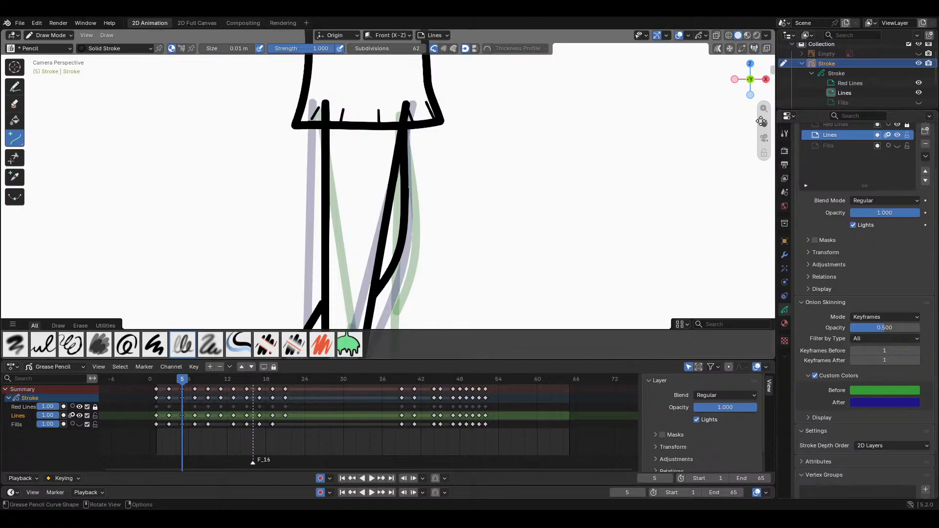
{"action": "left_click_drag", "start_coordinate": [761, 123], "coordinate": [774, 179]}
{"action": "scroll", "coordinate": [428, 230], "scroll_direction": "up", "scroll_amount": 2}
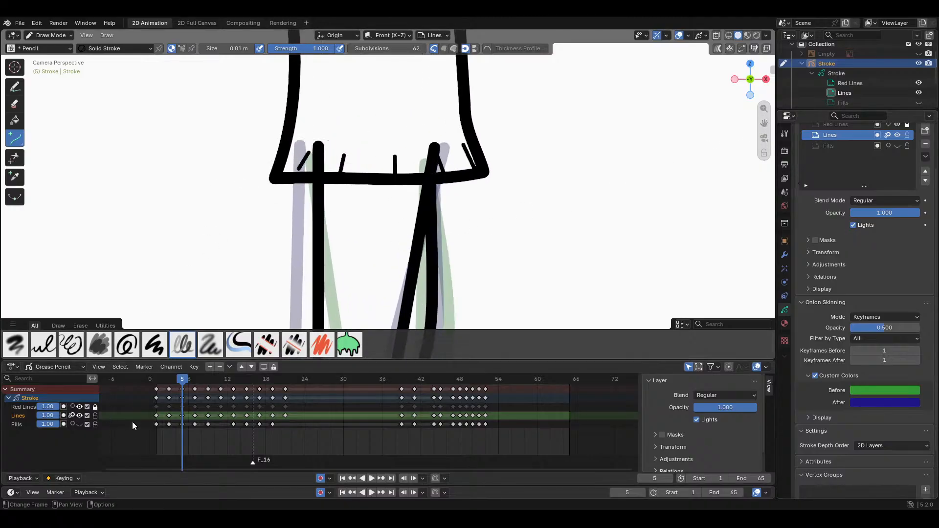
Step: Trim both leg line ends that stick up above the dress hem on frame 3
{"action": "left_click", "coordinate": [157, 379]}
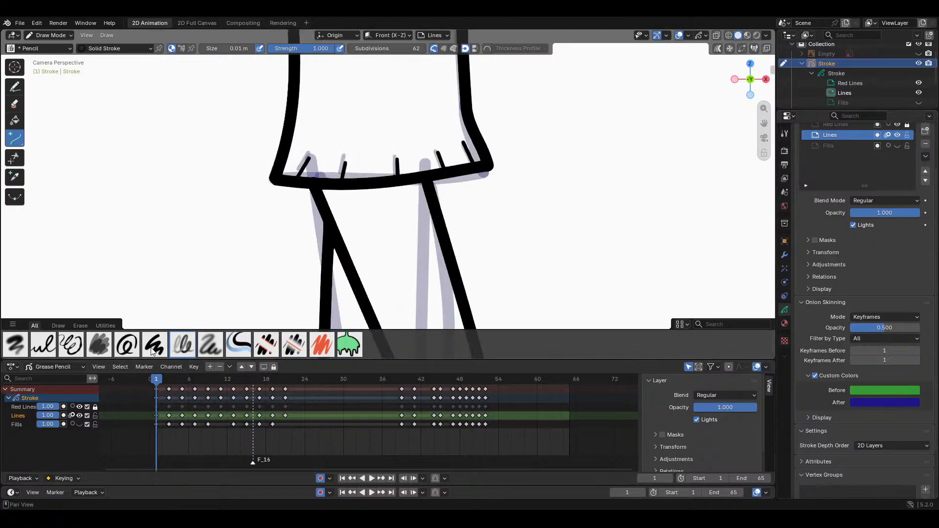
{"action": "left_click", "coordinate": [171, 380]}
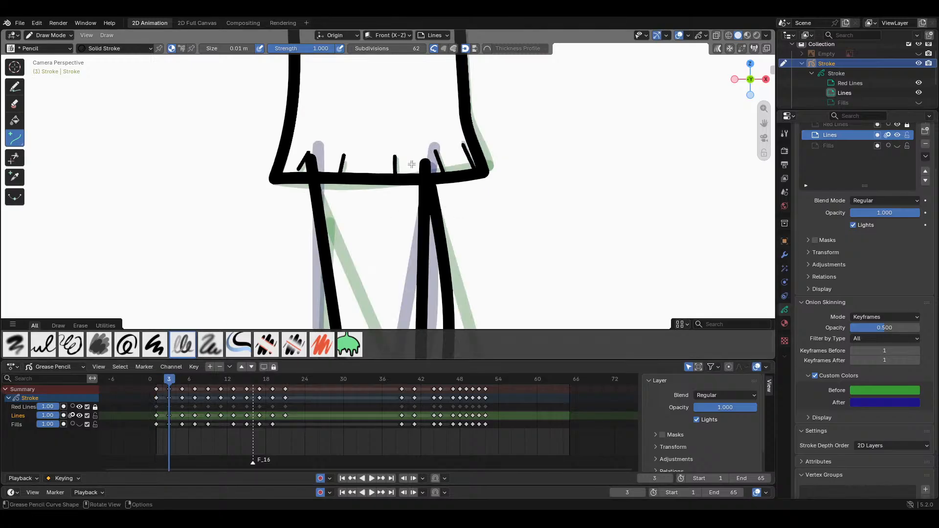
{"action": "left_click", "coordinate": [22, 159]}
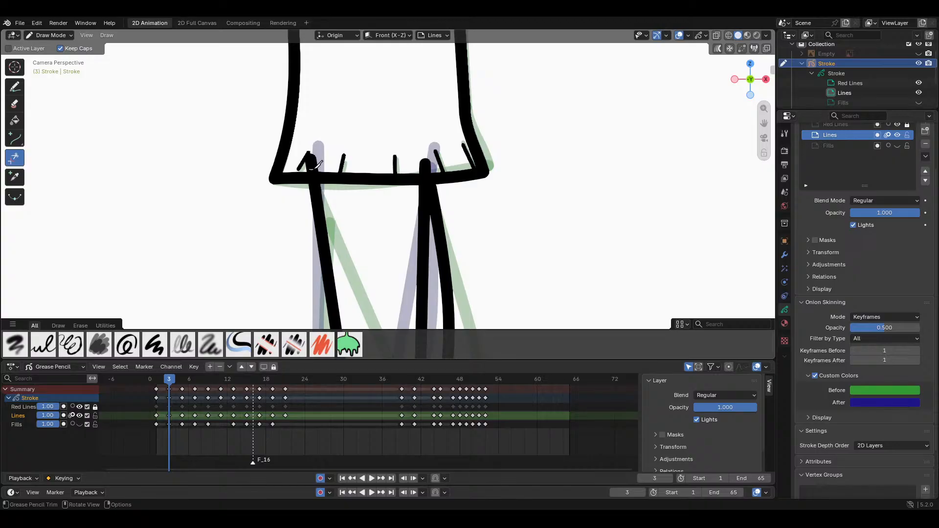
{"action": "left_click_drag", "start_coordinate": [317, 165], "coordinate": [307, 154]}
{"action": "left_click", "coordinate": [425, 166]}
{"action": "scroll", "coordinate": [736, 108], "scroll_direction": "down", "scroll_amount": 3}
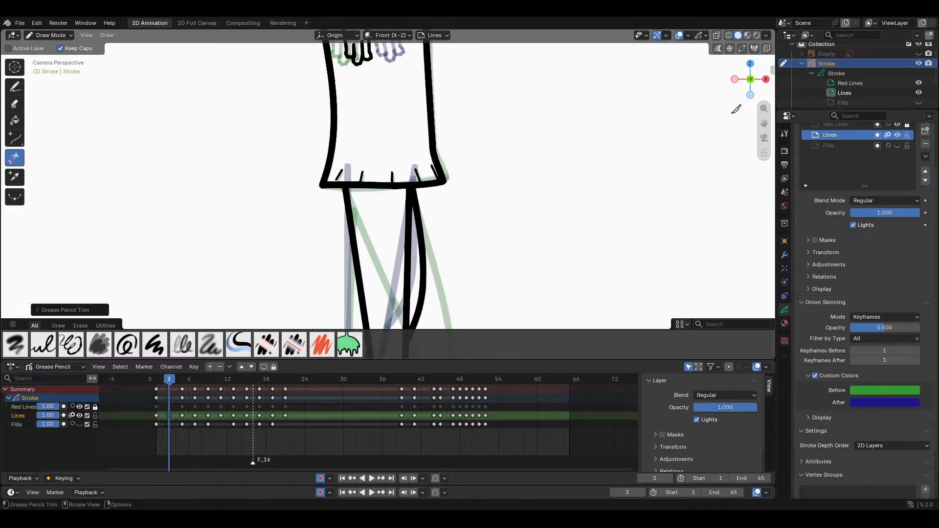
Step: Trim the leg line ends that overlap the inside of the dress above the hem on frame 5
{"action": "key", "text": "Down"}
{"action": "key", "text": "Up"}
{"action": "key", "text": "Up"}
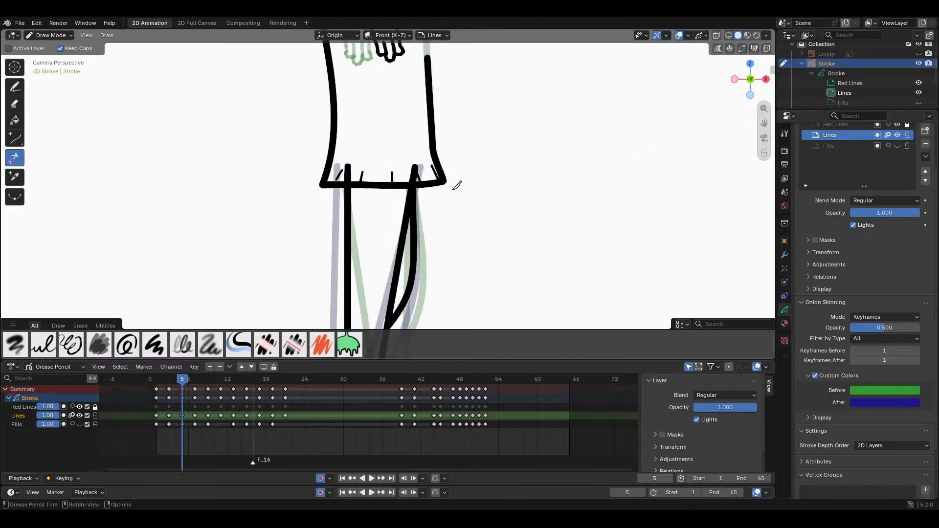
{"action": "left_click", "coordinate": [348, 173]}
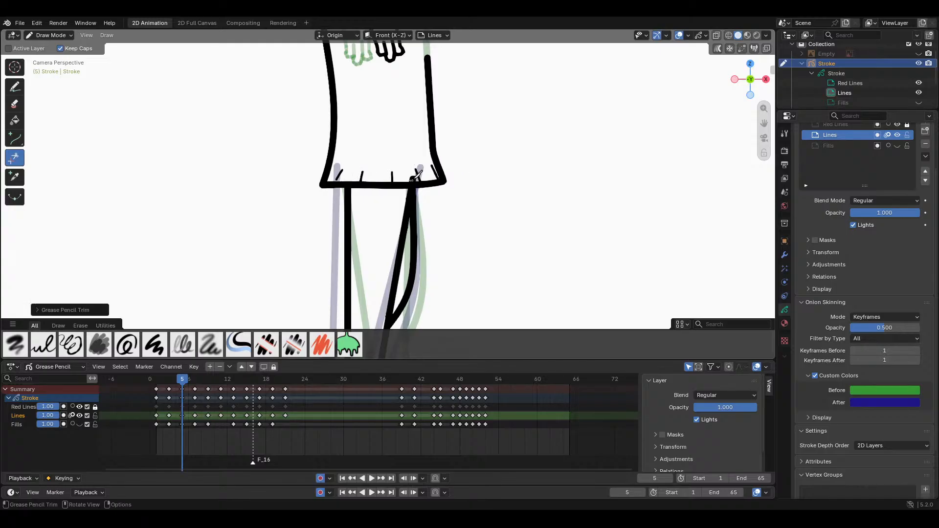
Step: Trim the leg line ends poking above the dress hem on frame 7, keeping the short gather lines intact
{"action": "key", "text": "Up"}
{"action": "left_click", "coordinate": [422, 174]}
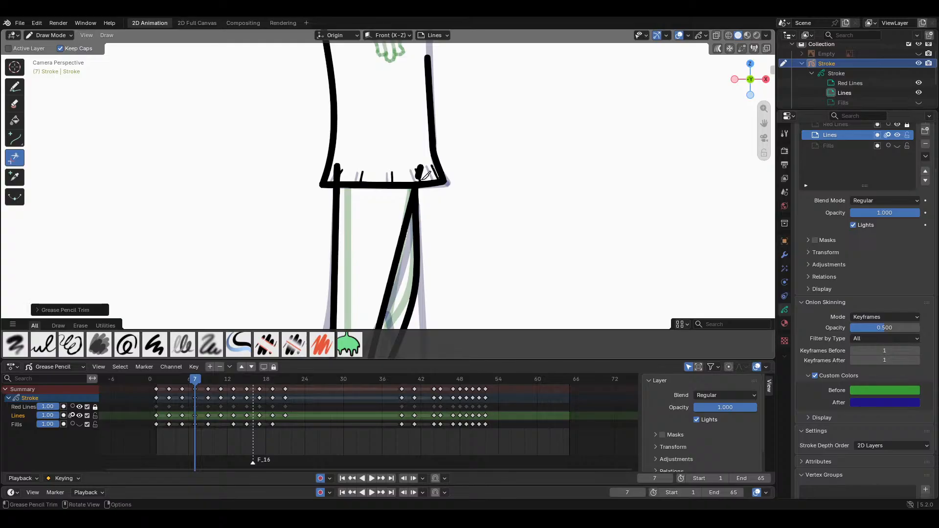
{"action": "scroll", "coordinate": [429, 171], "scroll_direction": "up", "scroll_amount": 5}
{"action": "left_click", "coordinate": [492, 127]}
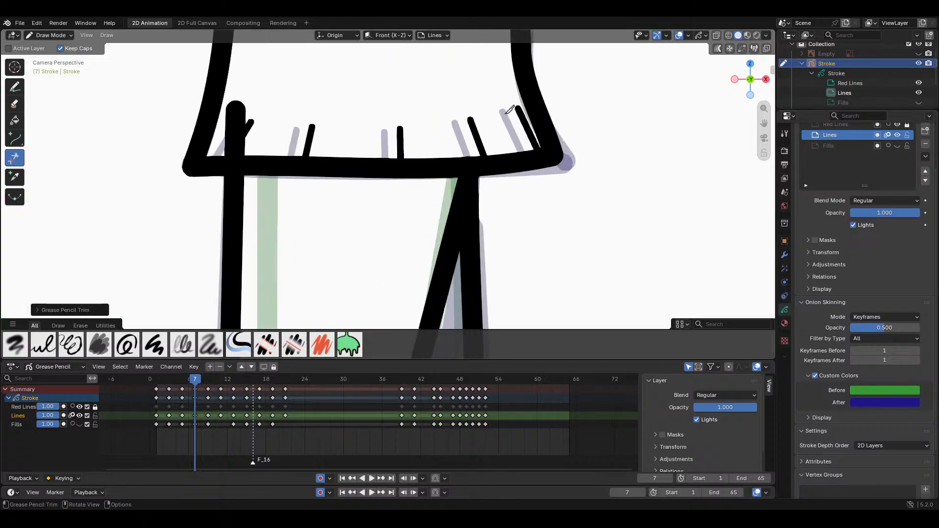
{"action": "left_click", "coordinate": [247, 117]}
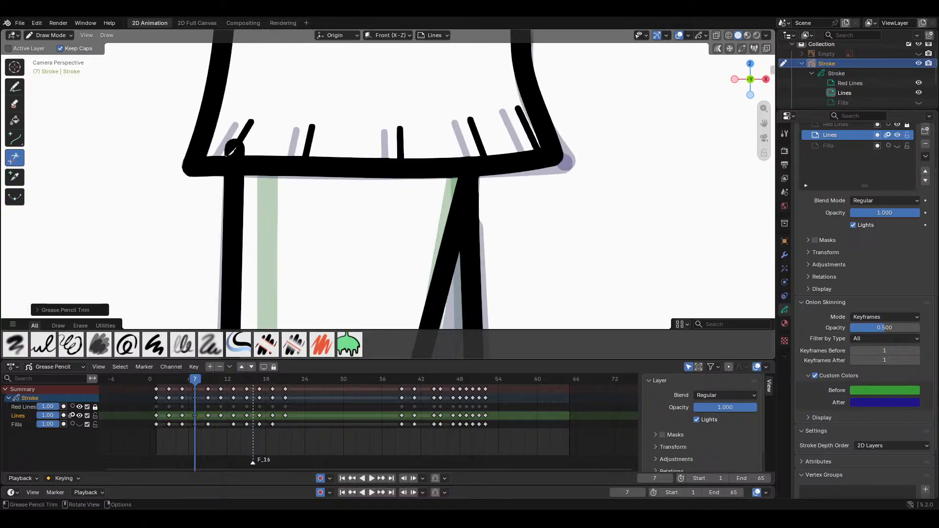
{"action": "left_click", "coordinate": [234, 148]}
{"action": "key", "text": "ctrl+z"}
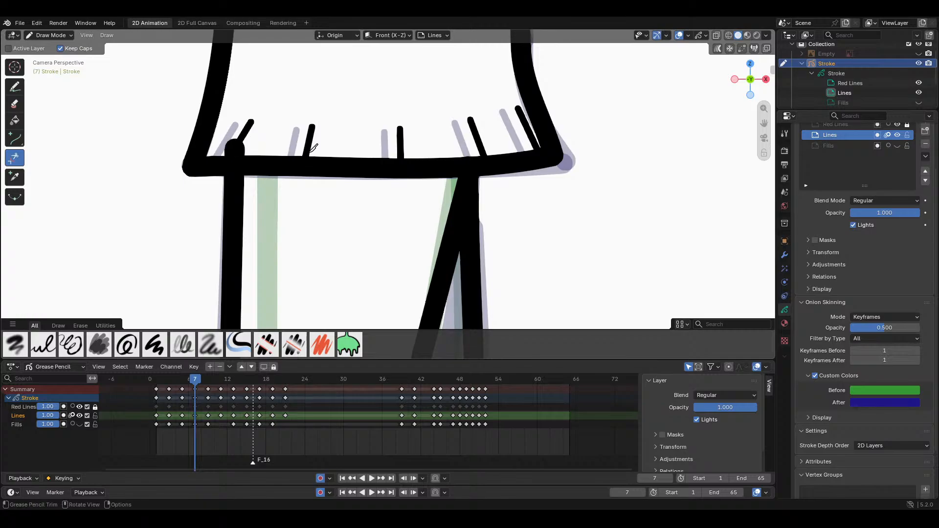
{"action": "left_click", "coordinate": [235, 151]}
Step: Move the rearmost short gather line on frame 7 slightly down and back so it touches the dress hem
{"action": "key", "text": "Tab"}
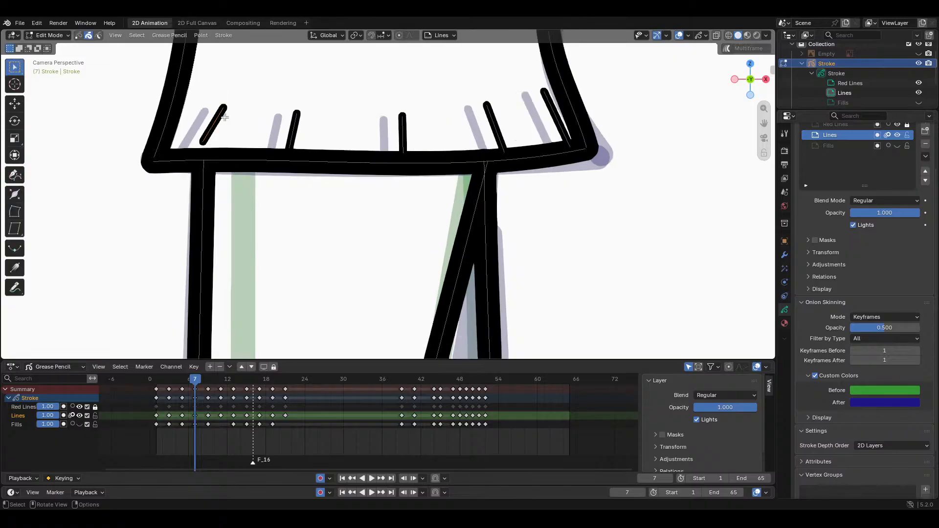
{"action": "key", "text": "g"}
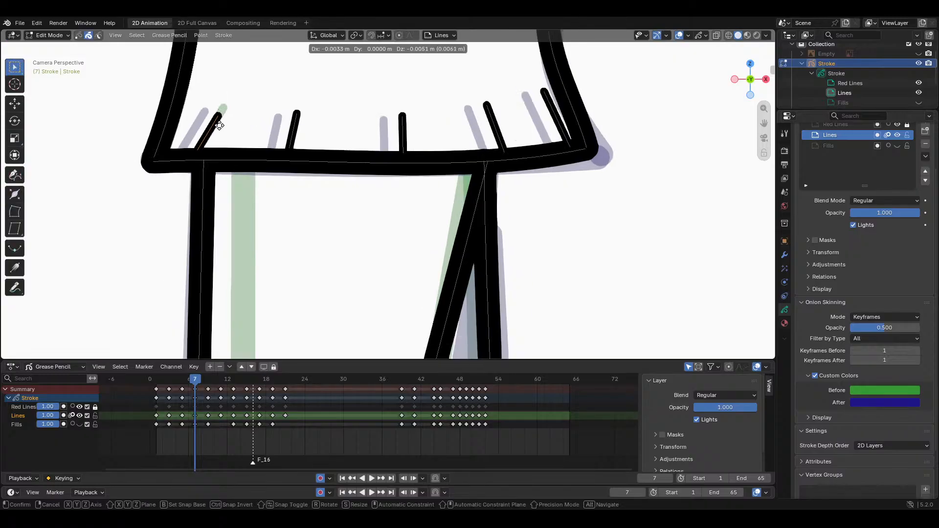
{"action": "left_click", "coordinate": [218, 123]}
Step: Check the leg tops against the dress hem on the keyframes from 5 to 17, then view the legs on frame 1
{"action": "key", "text": "Down"}
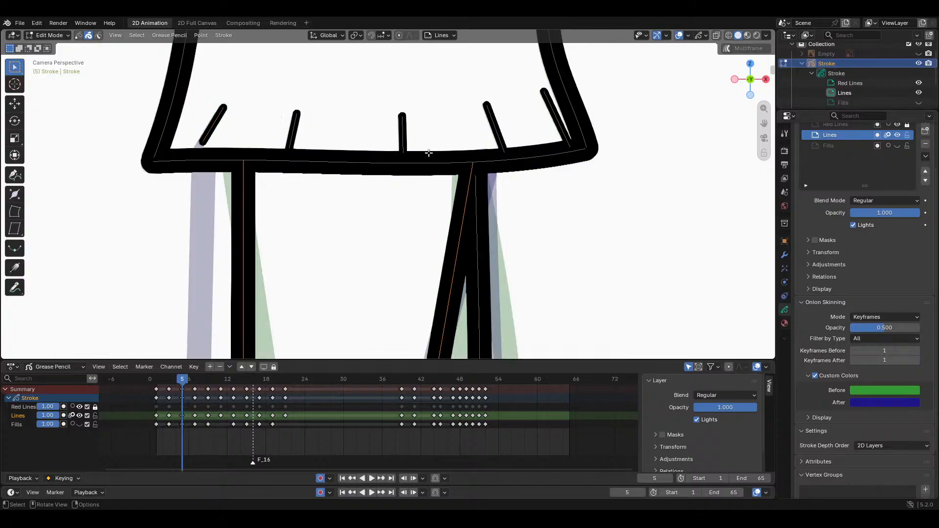
{"action": "key", "text": "Up"}
{"action": "key", "text": "Up"}
{"action": "key", "text": "Up"}
{"action": "key", "text": "Up"}
{"action": "key", "text": "Up"}
{"action": "key", "text": "Up"}
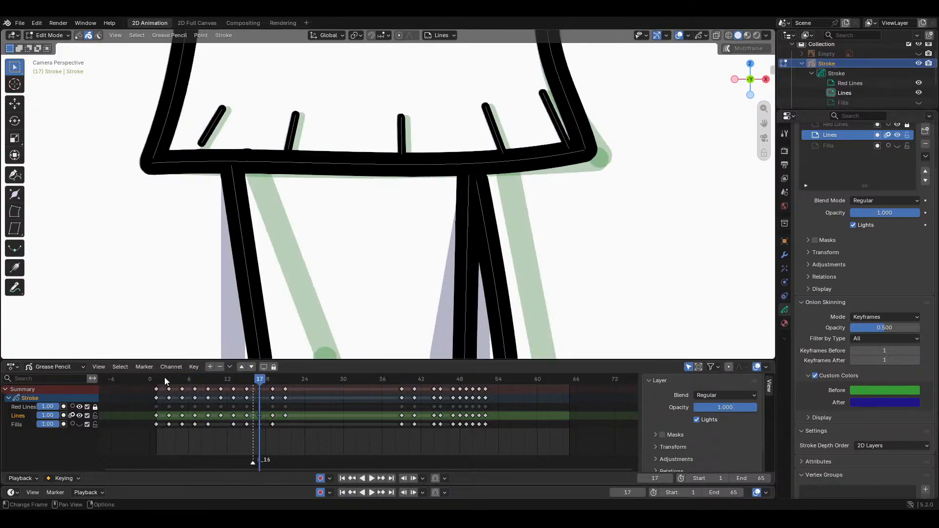
{"action": "left_click_drag", "start_coordinate": [163, 377], "coordinate": [156, 379]}
{"action": "scroll", "coordinate": [569, 160], "scroll_direction": "down", "scroll_amount": 4}
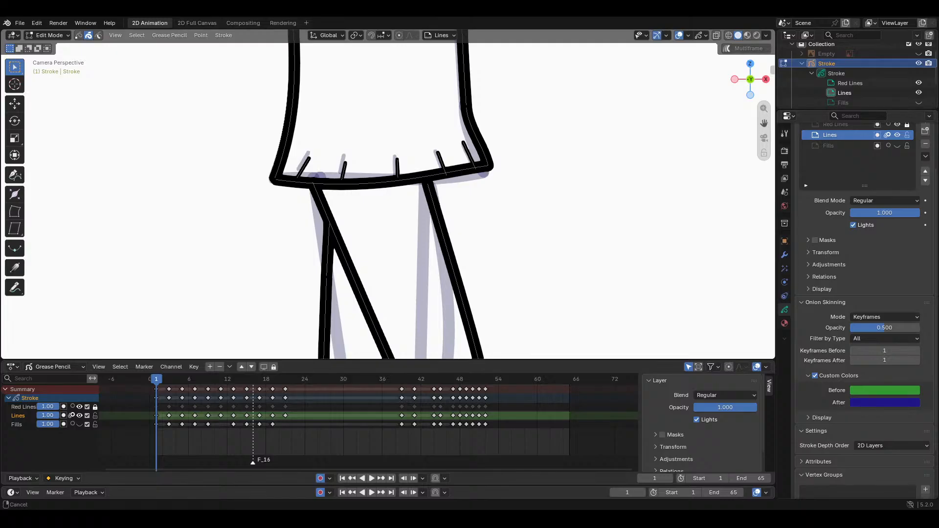
{"action": "scroll", "coordinate": [434, 191], "scroll_direction": "down", "scroll_amount": 4}
{"action": "left_click_drag", "start_coordinate": [764, 123], "coordinate": [759, 74]}
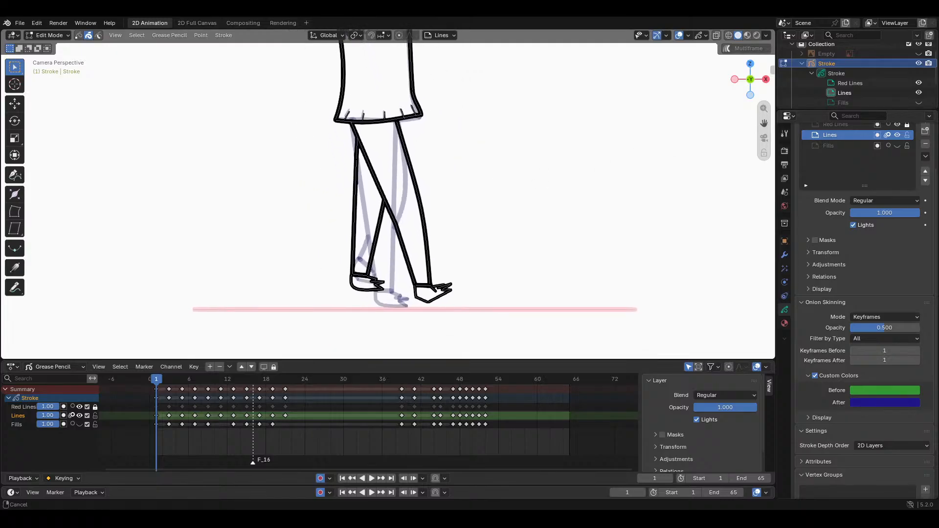
Step: Play the walk animation several times from its first frames to check the motion of the legs and feet
{"action": "mouse_move", "coordinate": [182, 377]}
{"action": "left_mouse_down"}
{"action": "mouse_move", "coordinate": [292, 376]}
{"action": "mouse_move", "coordinate": [166, 389]}
{"action": "mouse_move", "coordinate": [161, 377]}
{"action": "mouse_move", "coordinate": [264, 370]}
{"action": "mouse_move", "coordinate": [176, 373]}
{"action": "left_mouse_up"}
{"action": "key", "text": "space"}
{"action": "key", "text": "space"}
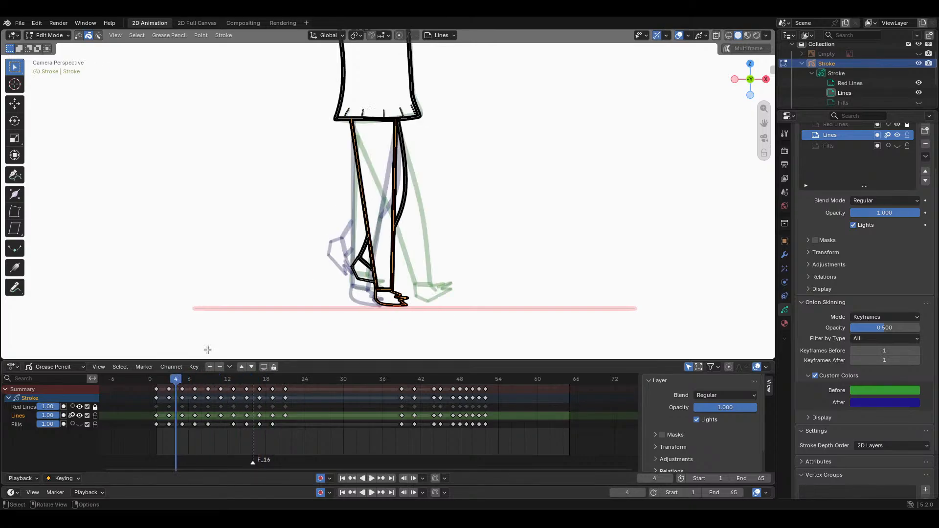
{"action": "key", "text": "space"}
{"action": "key", "text": "space"}
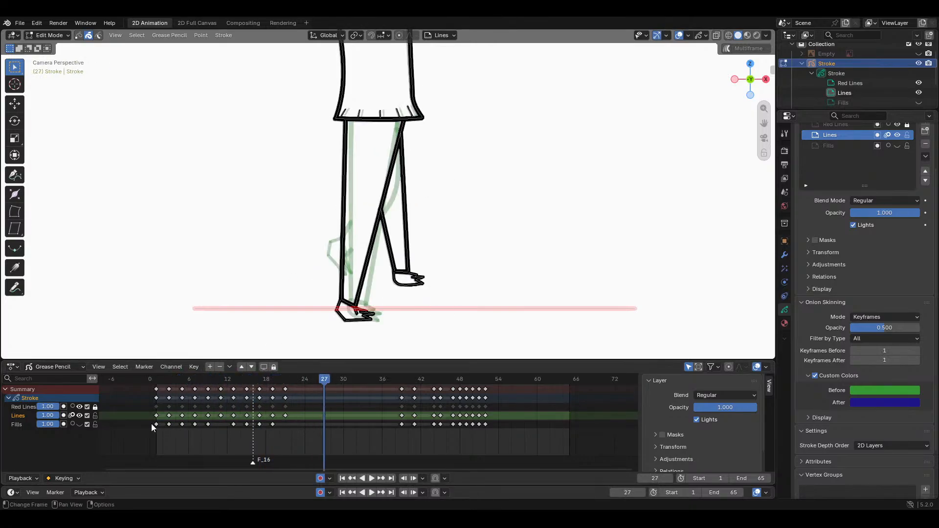
{"action": "left_click", "coordinate": [161, 379]}
{"action": "key", "text": "space"}
{"action": "key", "text": "space"}
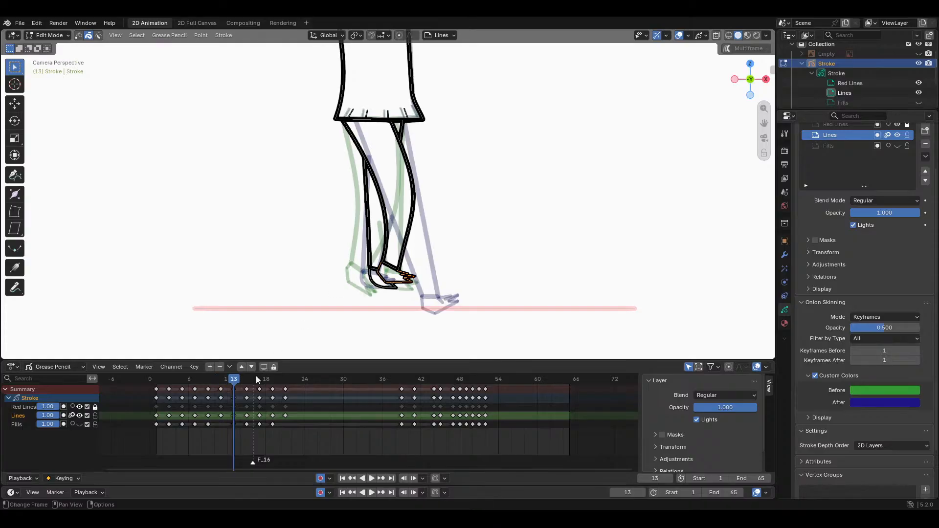
{"action": "left_click_drag", "start_coordinate": [175, 380], "coordinate": [158, 381]}
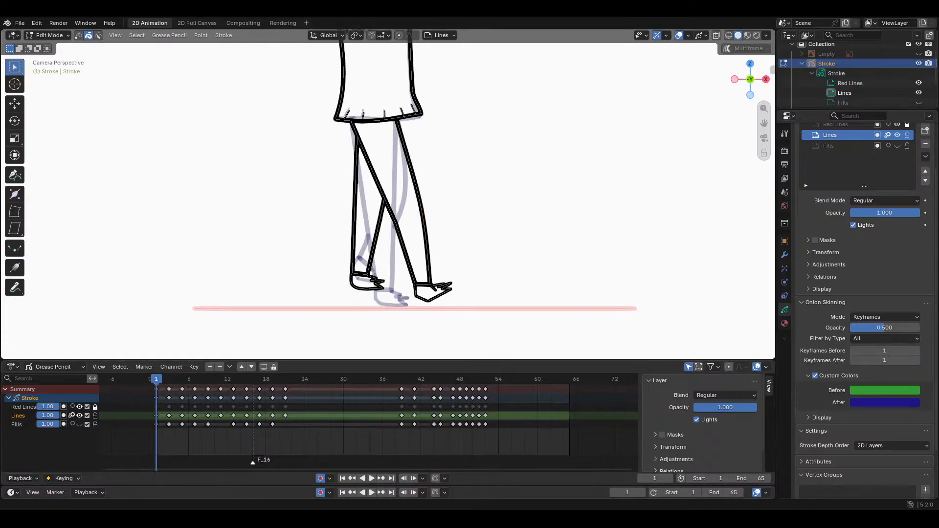
{"action": "key", "text": "space"}
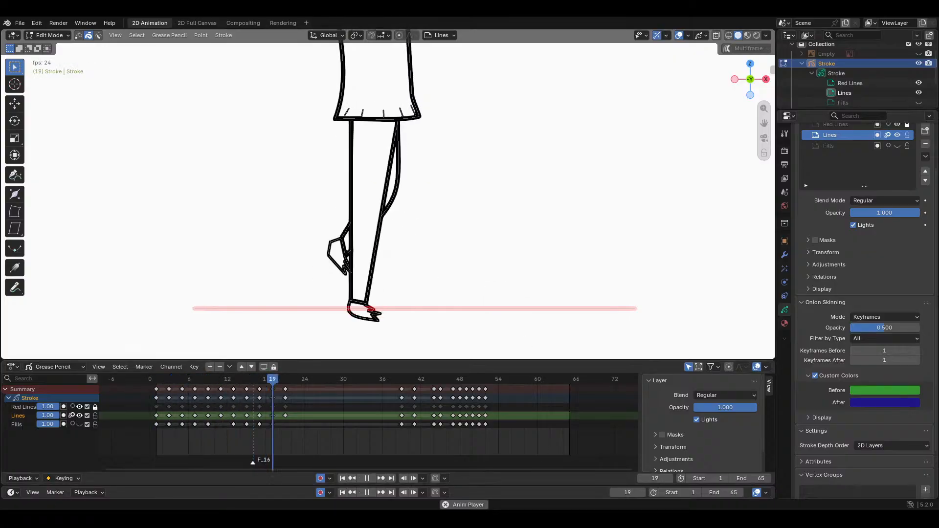
{"action": "key", "text": "space"}
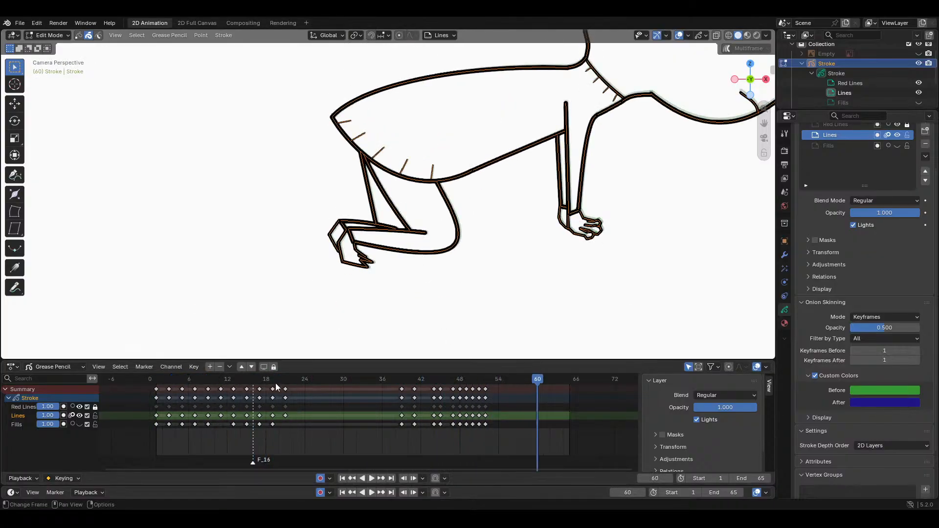
Step: Return to frame 1 and examine the whole character from head to feet
{"action": "left_click", "coordinate": [160, 382]}
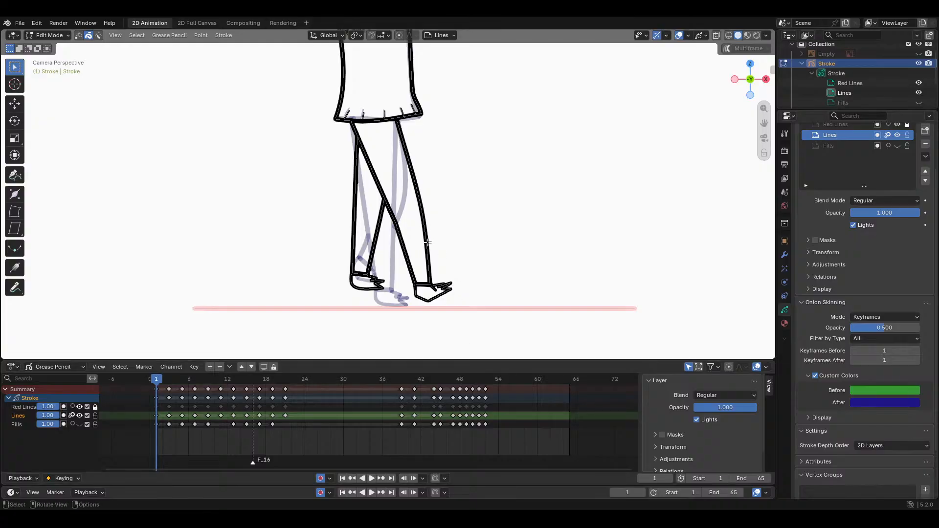
{"action": "scroll", "coordinate": [521, 195], "scroll_direction": "down", "scroll_amount": 2}
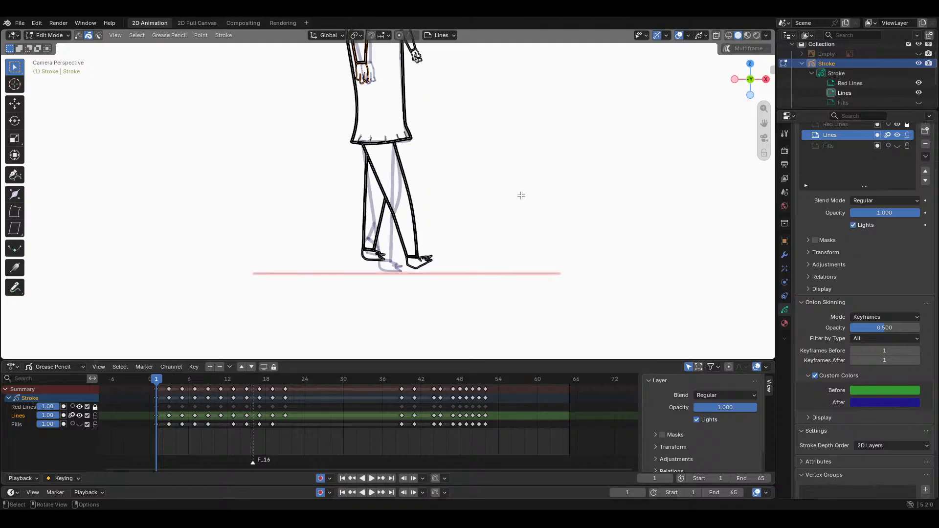
{"action": "left_click_drag", "start_coordinate": [763, 124], "coordinate": [760, 175]}
{"action": "scroll", "coordinate": [515, 170], "scroll_direction": "down", "scroll_amount": 2}
{"action": "left_click_drag", "start_coordinate": [764, 126], "coordinate": [761, 195]}
{"action": "scroll", "coordinate": [567, 129], "scroll_direction": "down", "scroll_amount": 1}
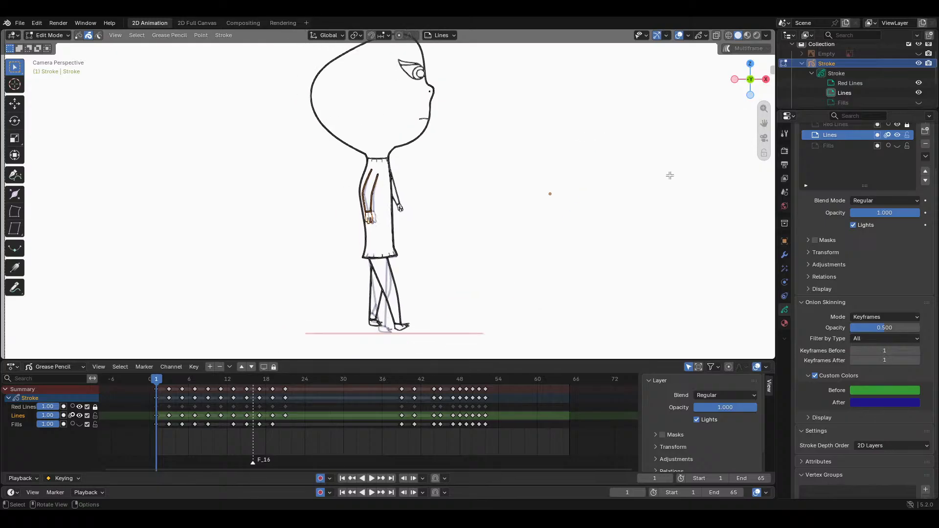
{"action": "scroll", "coordinate": [684, 178], "scroll_direction": "up", "scroll_amount": 1}
{"action": "left_click_drag", "start_coordinate": [764, 124], "coordinate": [769, 38]}
{"action": "scroll", "coordinate": [602, 235], "scroll_direction": "up", "scroll_amount": 3}
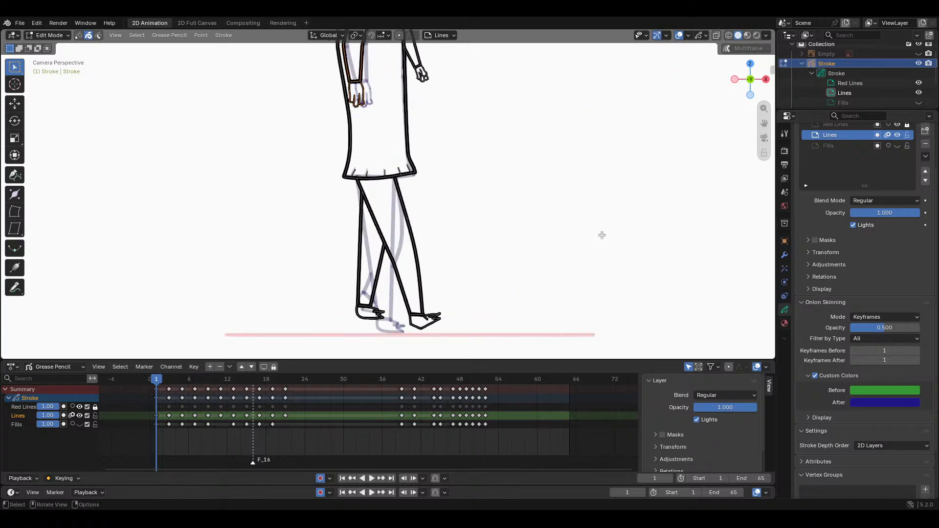
Step: On frame 5, rotate the raised leg's front line and its foot forward, then reposition them beneath the front of the dress hem
{"action": "left_click_drag", "start_coordinate": [762, 124], "coordinate": [763, 86]}
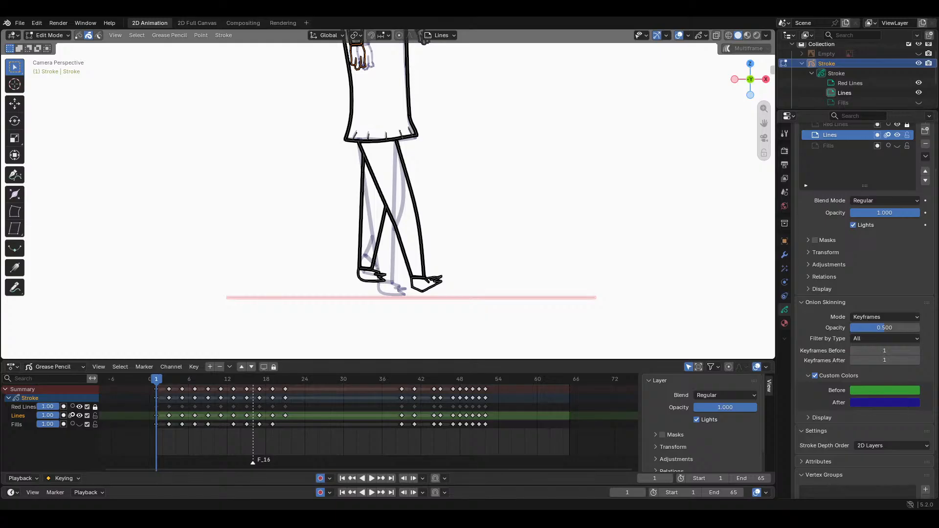
{"action": "scroll", "coordinate": [725, 185], "scroll_direction": "up", "scroll_amount": 2}
{"action": "left_click_drag", "start_coordinate": [764, 123], "coordinate": [764, 110]}
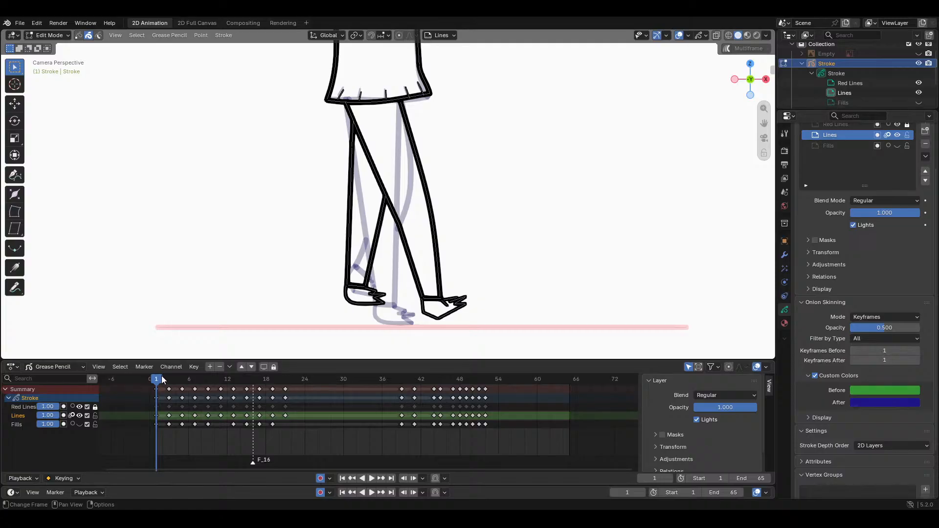
{"action": "mouse_move", "coordinate": [163, 380]}
{"action": "left_mouse_down"}
{"action": "mouse_move", "coordinate": [304, 358]}
{"action": "mouse_move", "coordinate": [157, 370]}
{"action": "mouse_move", "coordinate": [157, 380]}
{"action": "mouse_move", "coordinate": [189, 380]}
{"action": "mouse_move", "coordinate": [147, 382]}
{"action": "mouse_move", "coordinate": [209, 378]}
{"action": "mouse_move", "coordinate": [163, 402]}
{"action": "mouse_move", "coordinate": [155, 417]}
{"action": "mouse_move", "coordinate": [180, 408]}
{"action": "left_mouse_up"}
{"action": "left_click", "coordinate": [403, 177]}
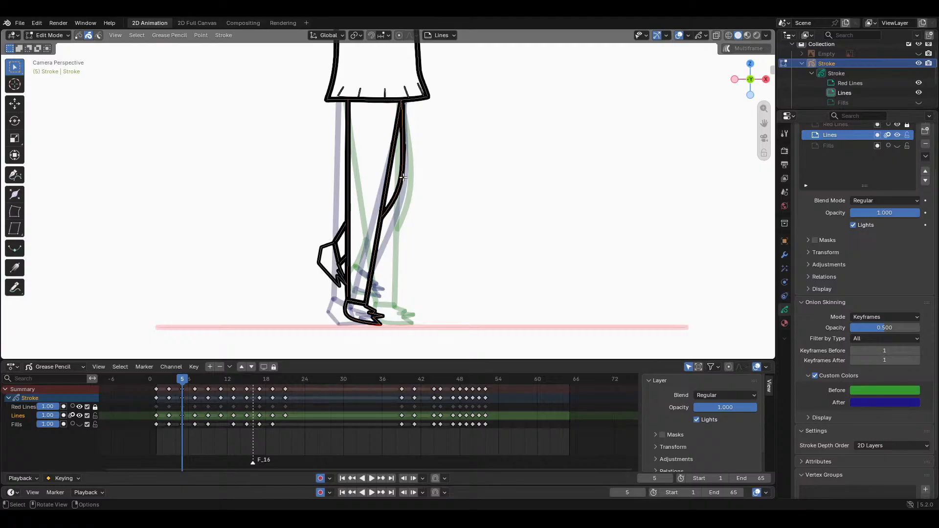
{"action": "left_click_drag", "start_coordinate": [304, 230], "coordinate": [341, 298], "text": "shift"}
{"action": "key", "text": "r"}
{"action": "left_click", "coordinate": [483, 186]}
{"action": "key", "text": "g"}
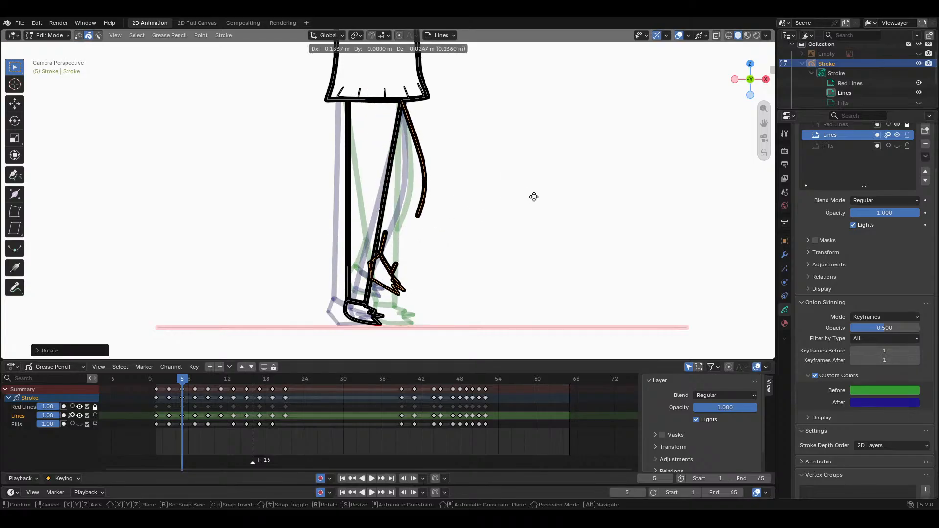
{"action": "left_click", "coordinate": [529, 200]}
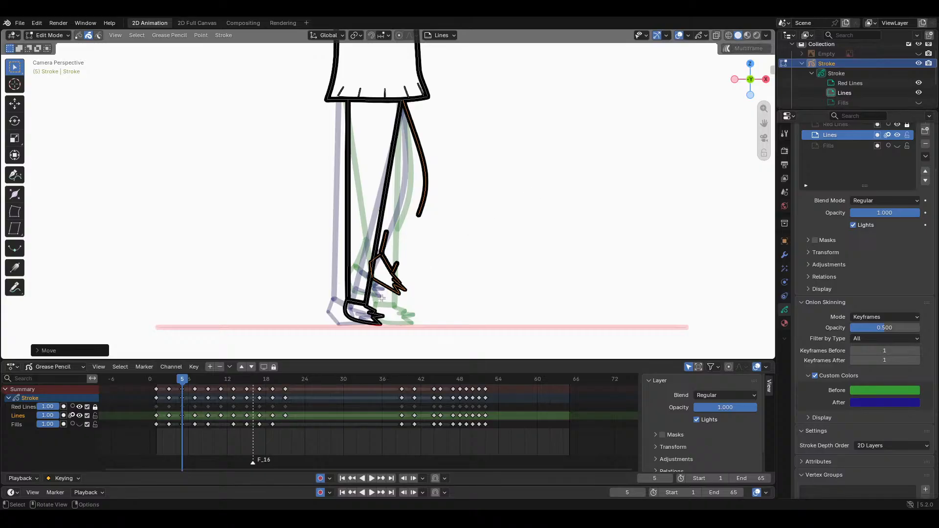
Step: Nudge the selected leg line and raised foot slightly backward and up on frame 5
{"action": "mouse_move", "coordinate": [182, 380]}
{"action": "left_mouse_down"}
{"action": "mouse_move", "coordinate": [152, 382]}
{"action": "mouse_move", "coordinate": [209, 376]}
{"action": "mouse_move", "coordinate": [162, 382]}
{"action": "mouse_move", "coordinate": [182, 384]}
{"action": "left_mouse_up"}
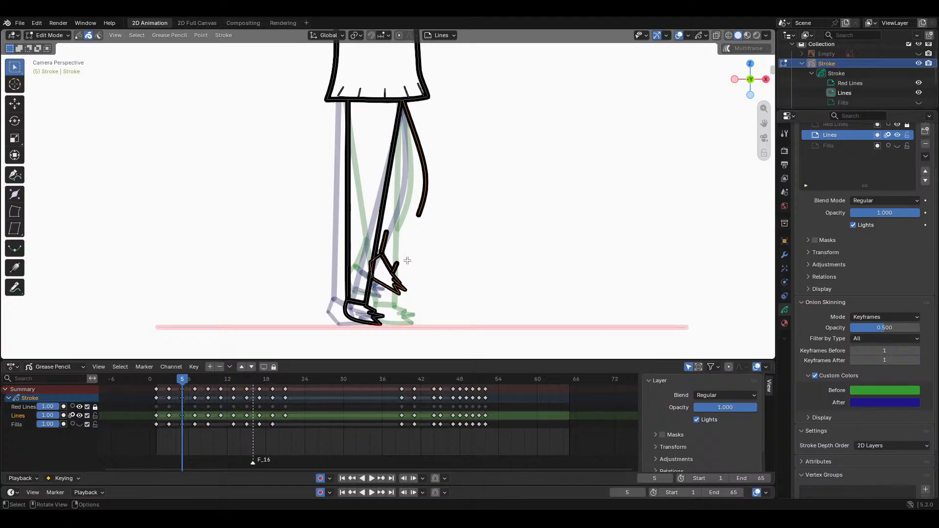
{"action": "scroll", "coordinate": [516, 224], "scroll_direction": "up", "scroll_amount": 1}
{"action": "key", "text": "g"}
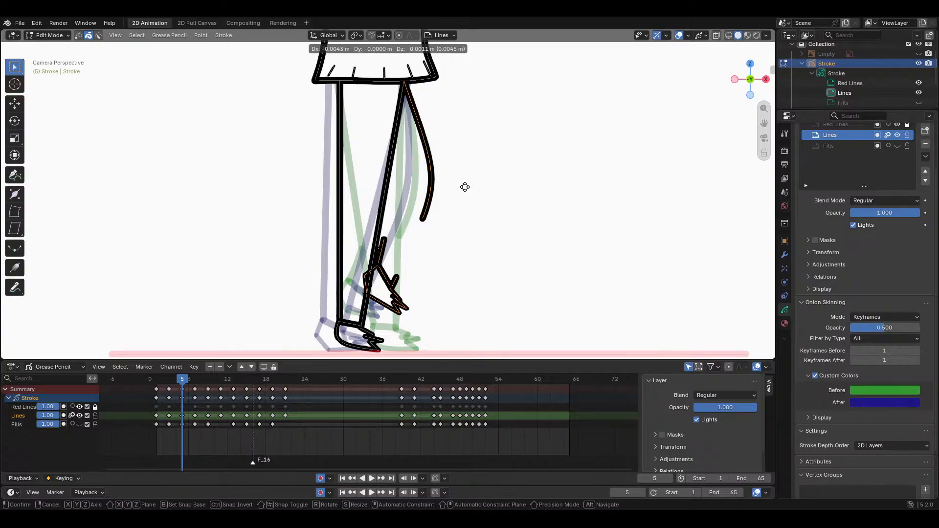
{"action": "left_click", "coordinate": [464, 187]}
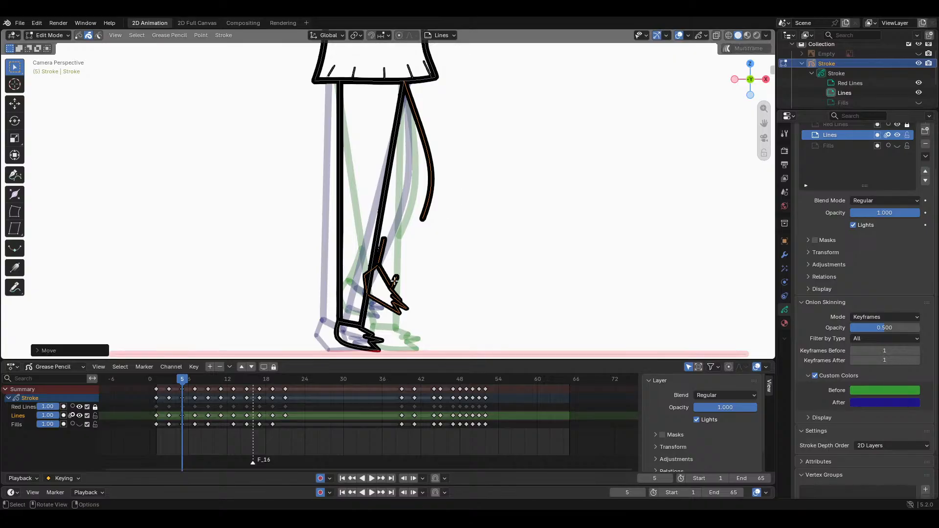
Step: Draw a 0.015 m Curve stroke joining the lower end of the bent leg line to the raised foot on frame 5
{"action": "left_click_drag", "start_coordinate": [358, 250], "coordinate": [424, 310]}
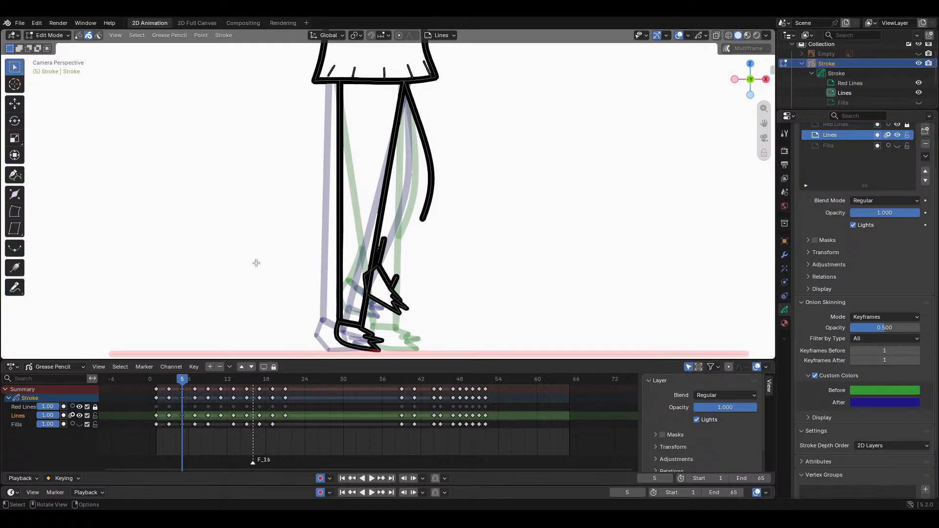
{"action": "key", "text": "Tab"}
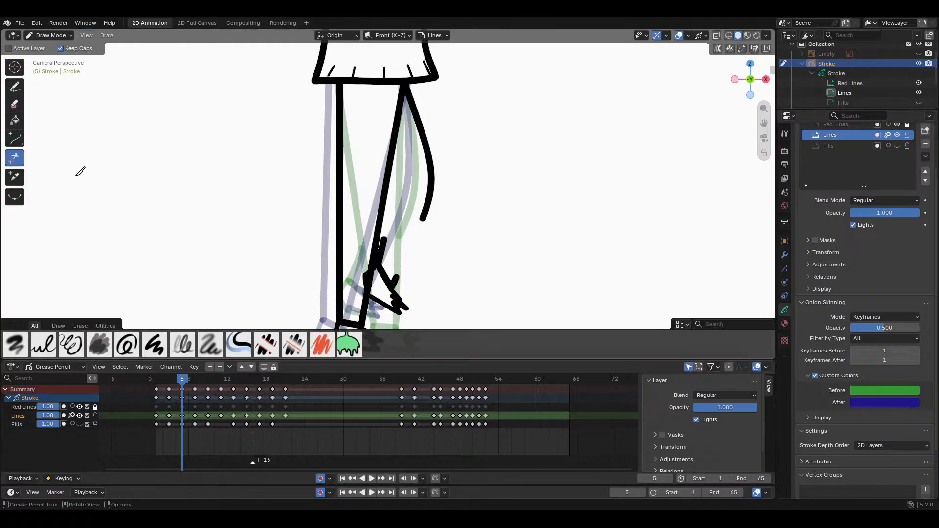
{"action": "left_click", "coordinate": [22, 141]}
{"action": "scroll", "coordinate": [457, 235], "scroll_direction": "up", "scroll_amount": 2}
{"action": "mouse_move", "coordinate": [410, 286]}
{"action": "middle_mouse_down", "text": "shift"}
{"action": "mouse_move", "coordinate": [411, 218]}
{"action": "mouse_move", "coordinate": [432, 187]}
{"action": "middle_mouse_up", "text": "shift"}
{"action": "scroll", "coordinate": [432, 187], "scroll_direction": "up", "scroll_amount": 1}
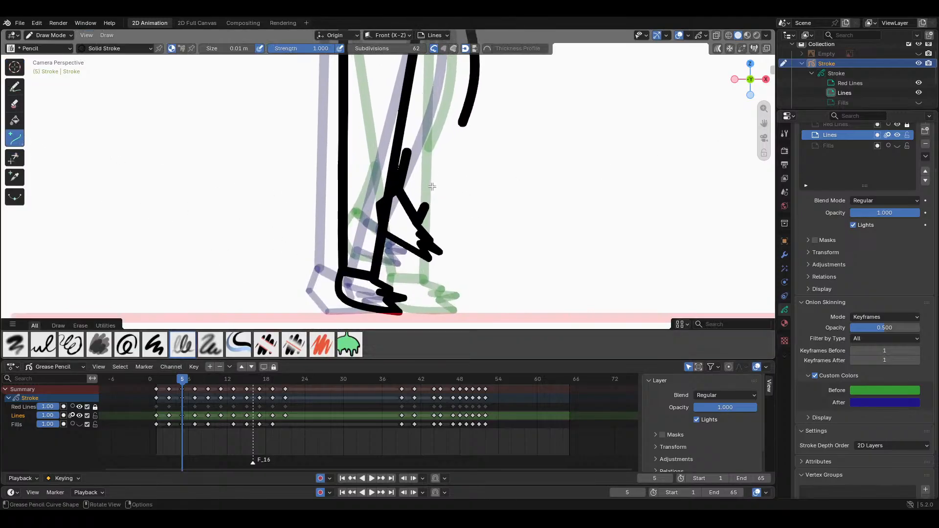
{"action": "scroll", "coordinate": [433, 187], "scroll_direction": "up", "scroll_amount": 1}
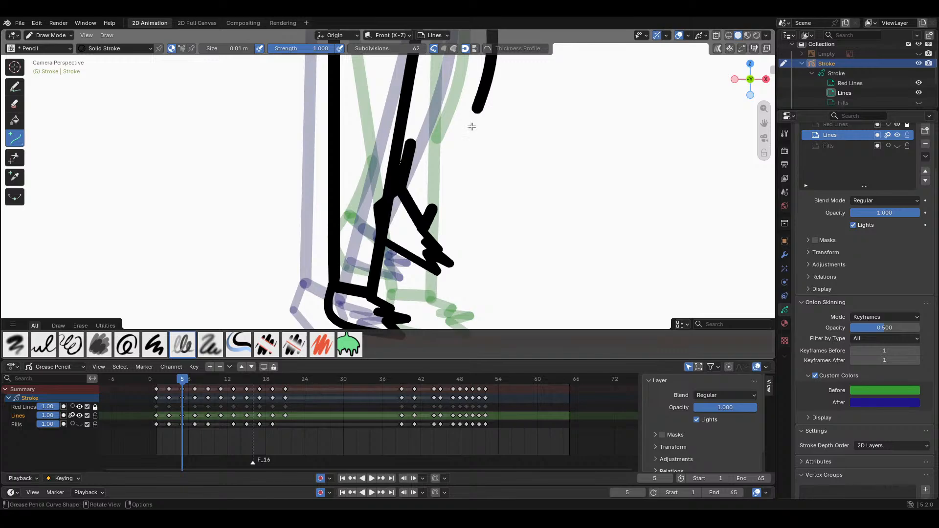
{"action": "left_click", "coordinate": [216, 48]}
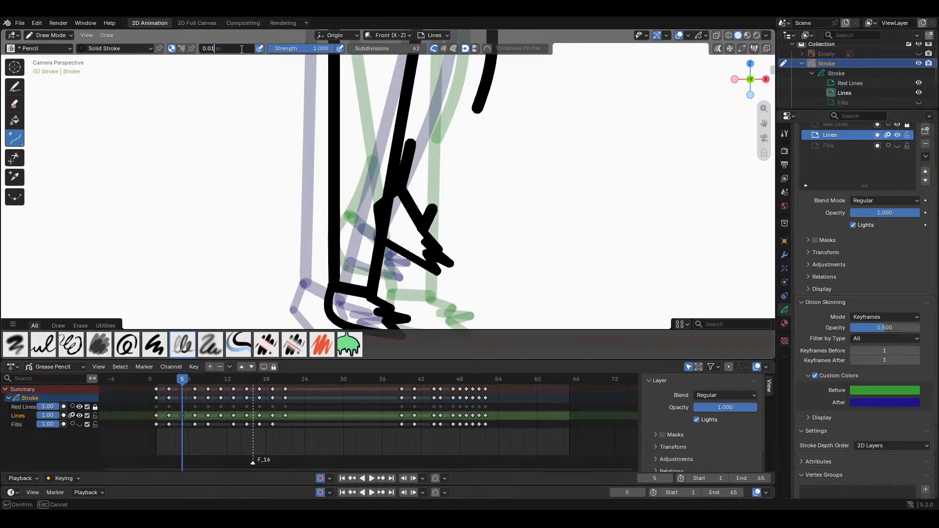
{"action": "type", "text": "5"}
{"action": "key", "text": "Return"}
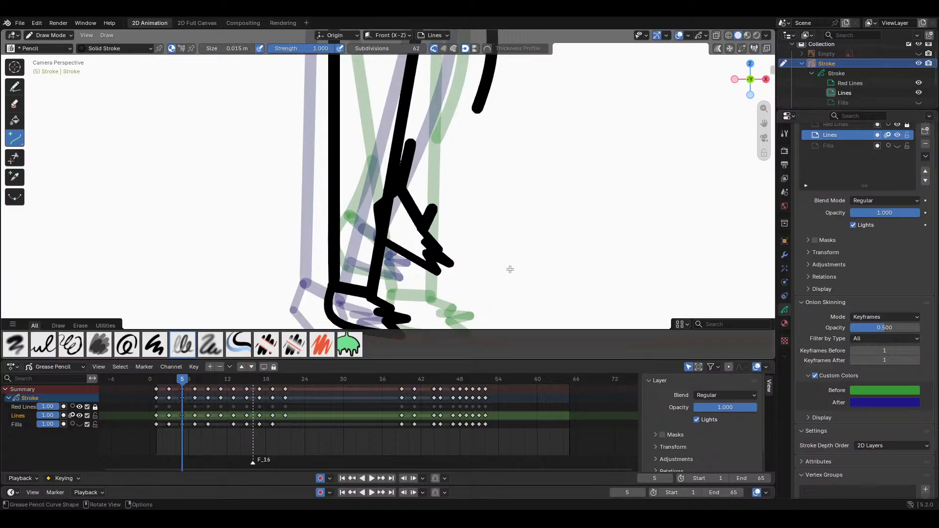
{"action": "left_click_drag", "start_coordinate": [477, 108], "coordinate": [433, 208]}
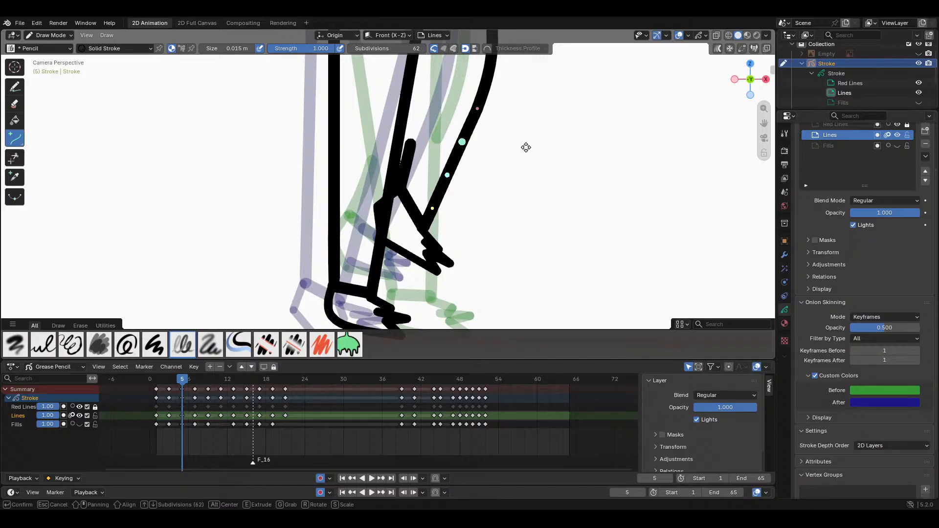
{"action": "key", "text": "Return"}
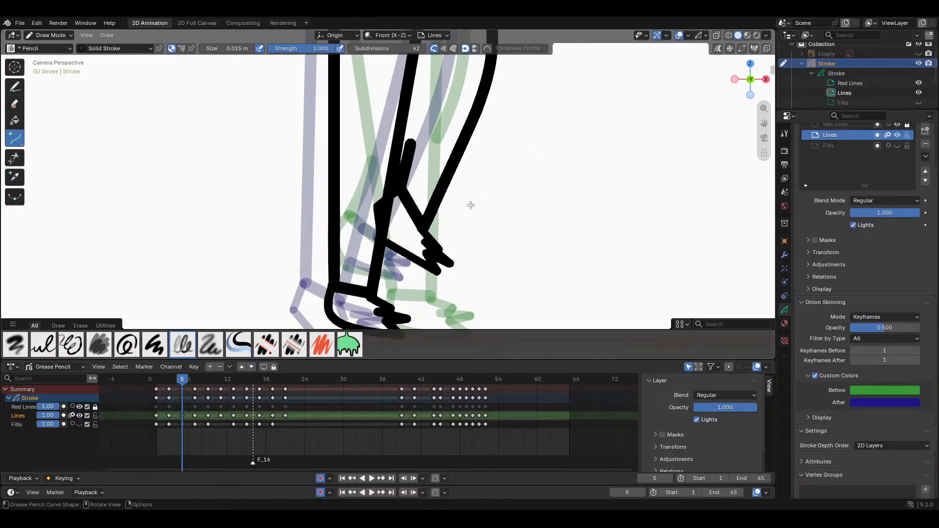
Step: Set the stroke size to 0.03 m and try short test curves in the empty area around the character
{"action": "left_click", "coordinate": [233, 48]}
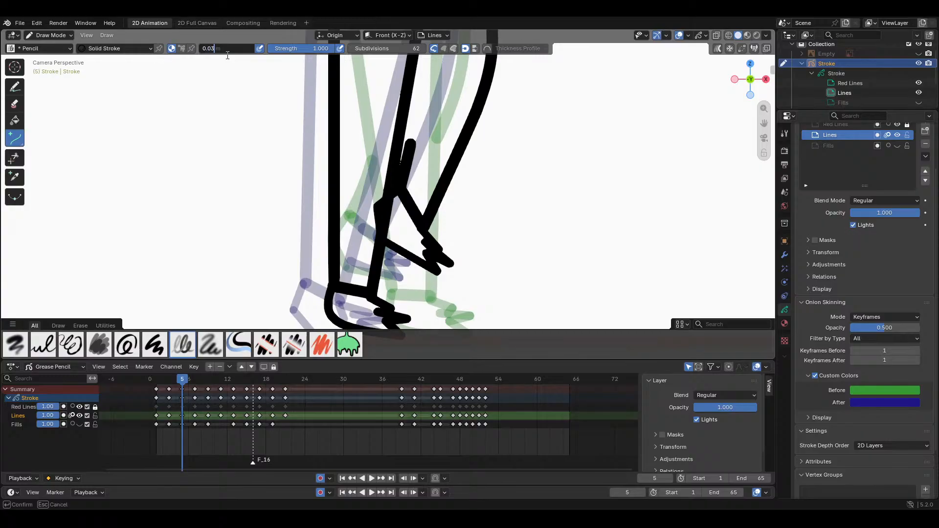
{"action": "type", "text": "0.03"}
{"action": "key", "text": "Return"}
{"action": "mouse_move", "coordinate": [323, 129]}
{"action": "left_mouse_down"}
{"action": "mouse_move", "coordinate": [286, 193]}
{"action": "mouse_move", "coordinate": [119, 149]}
{"action": "mouse_move", "coordinate": [85, 151]}
{"action": "left_mouse_up"}
{"action": "key", "text": "Escape"}
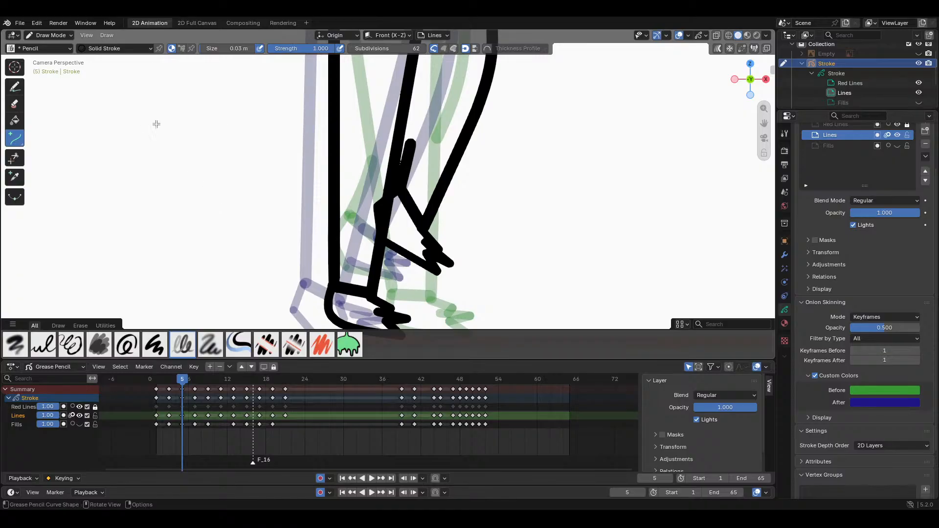
{"action": "mouse_move", "coordinate": [156, 125]}
{"action": "left_mouse_down"}
{"action": "mouse_move", "coordinate": [270, 227]}
{"action": "mouse_move", "coordinate": [336, 202]}
{"action": "mouse_move", "coordinate": [259, 150]}
{"action": "mouse_move", "coordinate": [265, 207]}
{"action": "left_mouse_up"}
{"action": "key", "text": "Escape"}
{"action": "scroll", "coordinate": [522, 176], "scroll_direction": "down", "scroll_amount": 8}
{"action": "scroll", "coordinate": [514, 203], "scroll_direction": "up", "scroll_amount": 6}
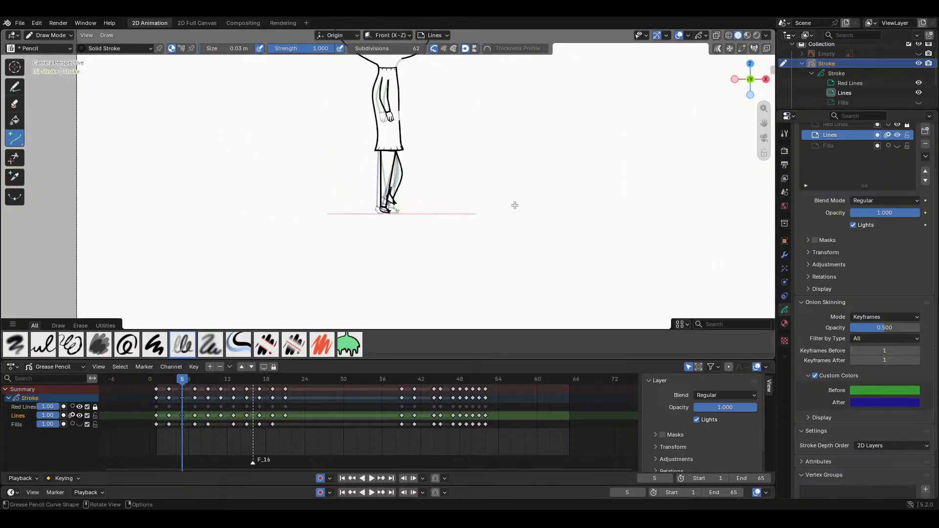
{"action": "scroll", "coordinate": [519, 195], "scroll_direction": "up", "scroll_amount": 2}
{"action": "scroll", "coordinate": [563, 186], "scroll_direction": "down", "scroll_amount": 7}
{"action": "scroll", "coordinate": [440, 147], "scroll_direction": "down", "scroll_amount": 3}
{"action": "mouse_move", "coordinate": [428, 153]}
{"action": "left_mouse_down"}
{"action": "mouse_move", "coordinate": [465, 210]}
{"action": "mouse_move", "coordinate": [493, 153]}
{"action": "mouse_move", "coordinate": [501, 158]}
{"action": "left_mouse_up"}
{"action": "key", "text": "Escape"}
{"action": "scroll", "coordinate": [423, 147], "scroll_direction": "up", "scroll_amount": 3}
Step: Try a long curve in front of the character, bending it into an S with its control points and repositioning its start
{"action": "left_click_drag", "start_coordinate": [388, 138], "coordinate": [638, 182]}
{"action": "left_click_drag", "start_coordinate": [554, 168], "coordinate": [569, 55]}
{"action": "left_click_drag", "start_coordinate": [471, 151], "coordinate": [489, 187]}
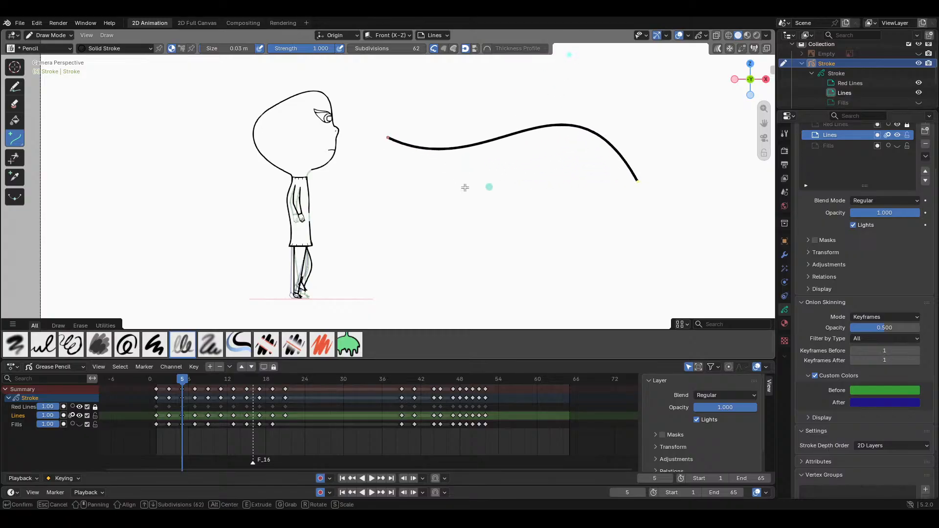
{"action": "left_click_drag", "start_coordinate": [387, 133], "coordinate": [415, 198]}
{"action": "scroll", "coordinate": [486, 207], "scroll_direction": "down", "scroll_amount": 4}
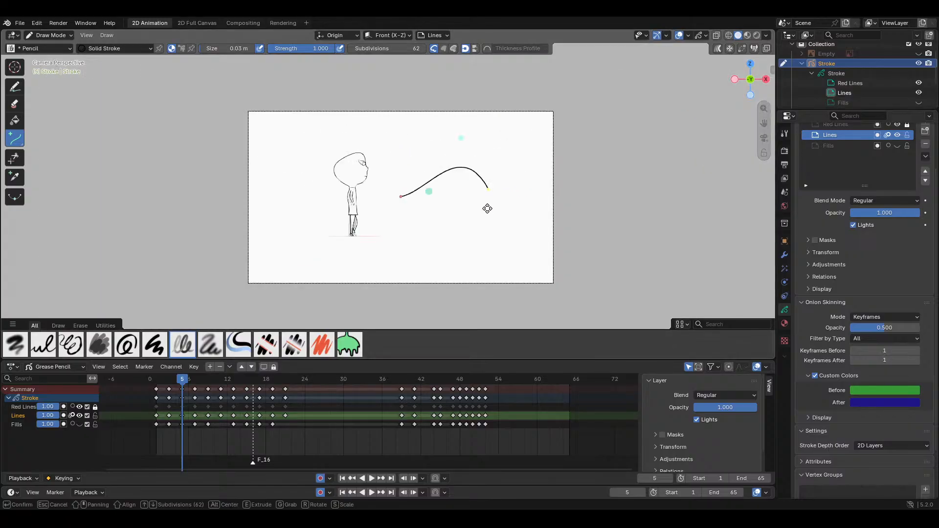
{"action": "scroll", "coordinate": [507, 209], "scroll_direction": "up", "scroll_amount": 3}
{"action": "scroll", "coordinate": [468, 146], "scroll_direction": "up", "scroll_amount": 3}
{"action": "key", "text": "Escape"}
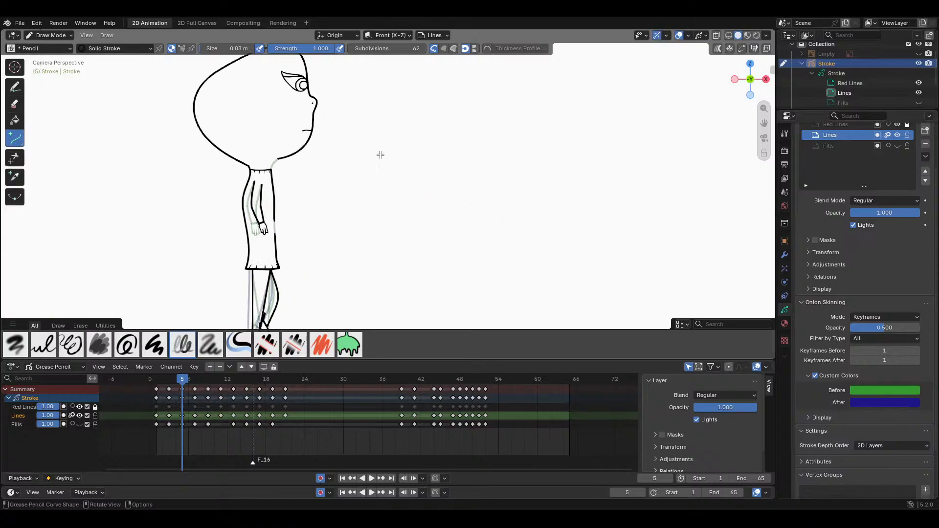
Step: Set the Curve tool's stroke size to 0.015 m and return to the character's legs
{"action": "left_click", "coordinate": [226, 48]}
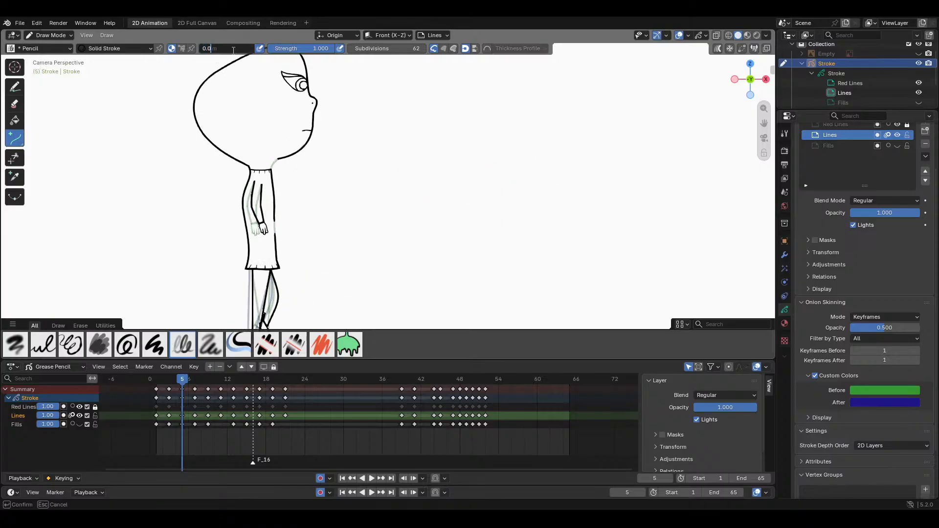
{"action": "type", "text": "0.015"}
{"action": "key", "text": "Return"}
{"action": "scroll", "coordinate": [514, 212], "scroll_direction": "up", "scroll_amount": 3}
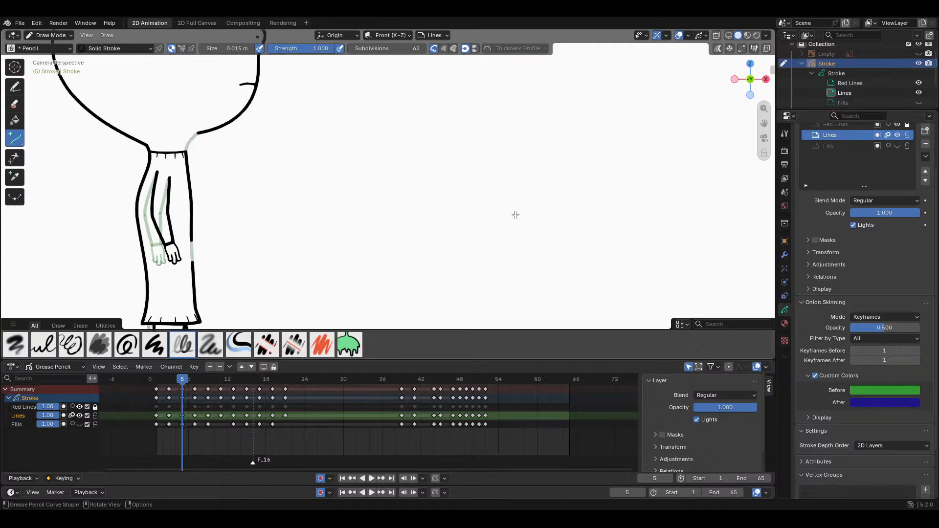
{"action": "mouse_move", "coordinate": [762, 125]}
{"action": "left_mouse_down"}
{"action": "mouse_move", "coordinate": [782, 127]}
{"action": "mouse_move", "coordinate": [789, 109]}
{"action": "mouse_move", "coordinate": [761, 126]}
{"action": "left_mouse_up"}
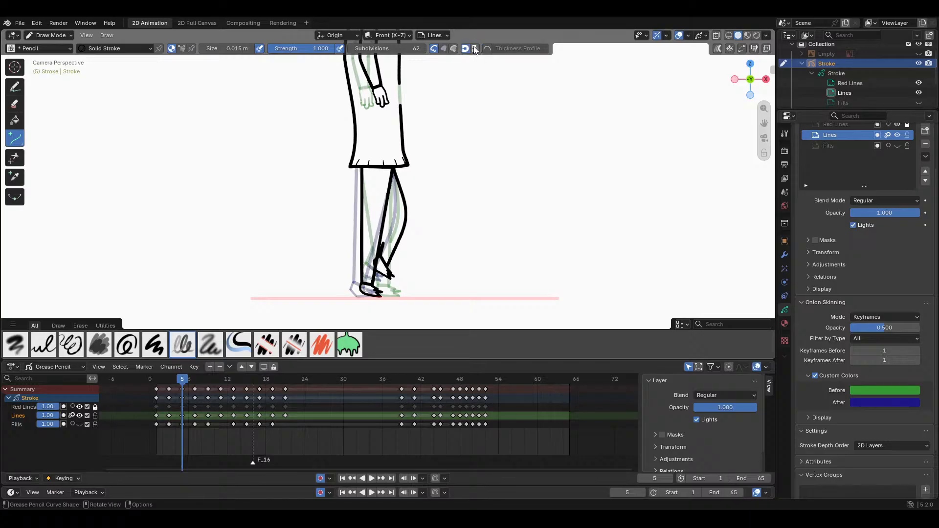
Step: Show the Solid Stroke material settings and try a test curve beside the dress in the combined stroke and fill mode
{"action": "left_click", "coordinate": [443, 48]}
{"action": "left_click", "coordinate": [433, 48]}
{"action": "left_click", "coordinate": [784, 324]}
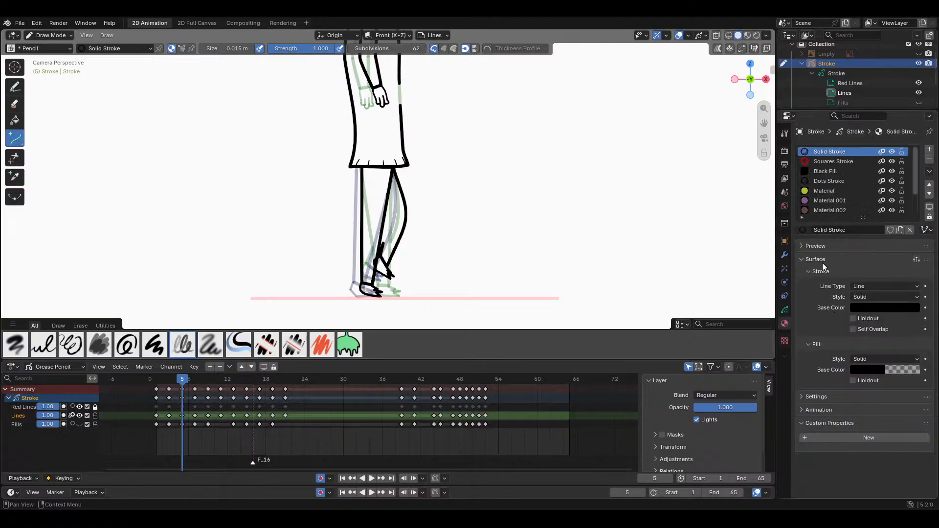
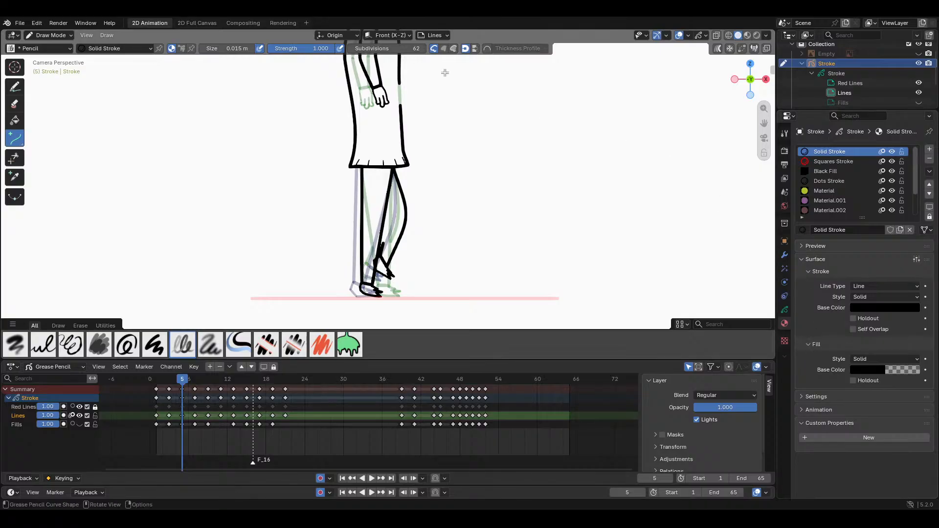
{"action": "left_click", "coordinate": [444, 50]}
{"action": "left_click", "coordinate": [453, 49]}
{"action": "mouse_move", "coordinate": [427, 113]}
{"action": "left_mouse_down"}
{"action": "mouse_move", "coordinate": [509, 172]}
{"action": "mouse_move", "coordinate": [568, 114]}
{"action": "mouse_move", "coordinate": [539, 61]}
{"action": "left_mouse_up"}
{"action": "left_click_drag", "start_coordinate": [465, 118], "coordinate": [471, 165]}
{"action": "key", "text": "Escape"}
Step: Make the Solid Stroke material's fill fully opaque with Holdout off, and try a bent test curve beside the legs
{"action": "left_click", "coordinate": [877, 369]}
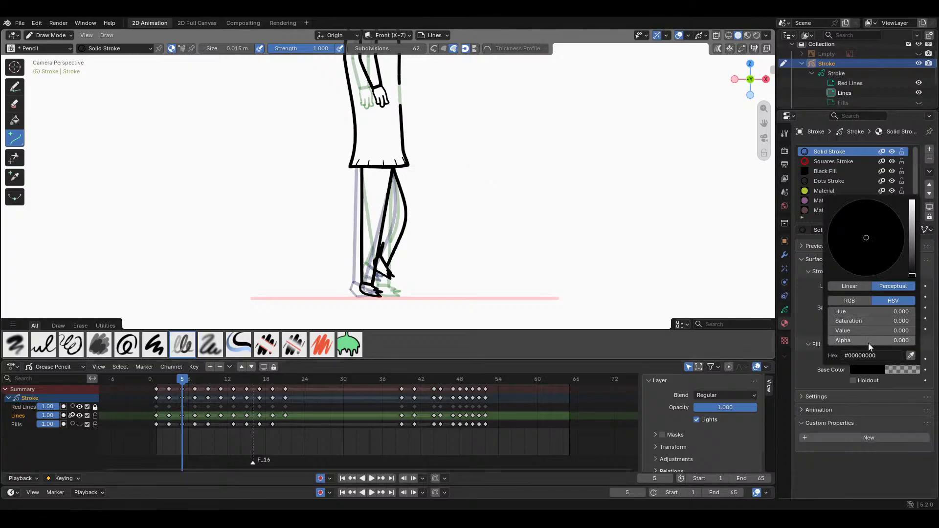
{"action": "left_click_drag", "start_coordinate": [868, 343], "coordinate": [913, 342]}
{"action": "left_click", "coordinate": [894, 380]}
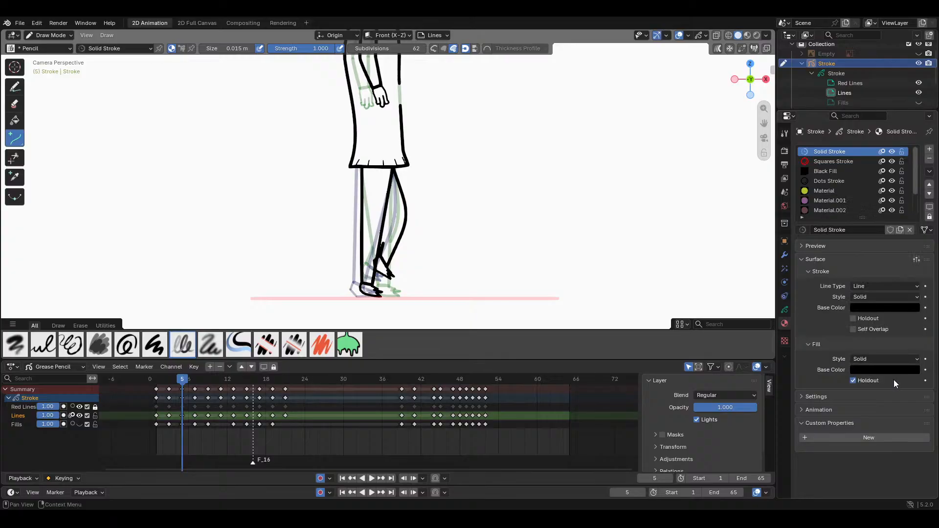
{"action": "left_click", "coordinate": [852, 382]}
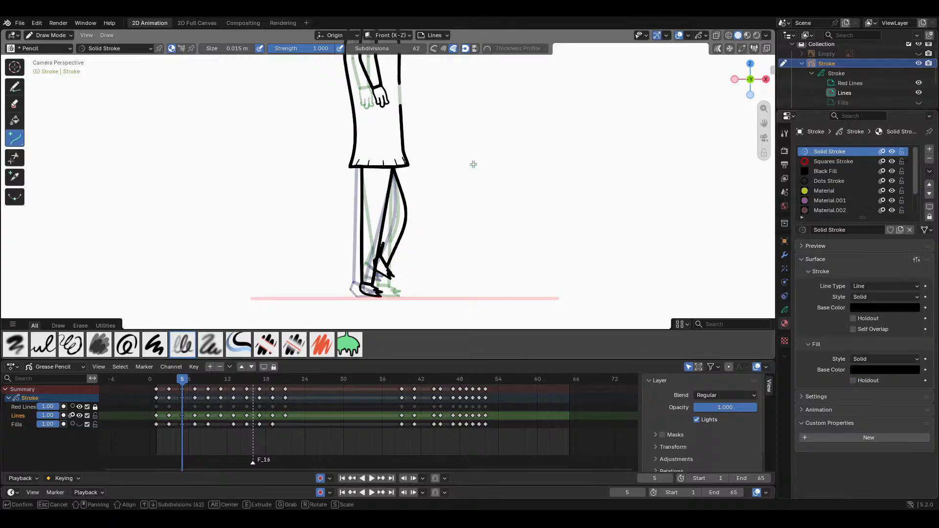
{"action": "mouse_move", "coordinate": [473, 166]}
{"action": "left_mouse_down"}
{"action": "mouse_move", "coordinate": [589, 222]}
{"action": "mouse_move", "coordinate": [572, 109]}
{"action": "left_mouse_up"}
{"action": "mouse_move", "coordinate": [497, 179]}
{"action": "left_mouse_down"}
{"action": "mouse_move", "coordinate": [496, 106]}
{"action": "mouse_move", "coordinate": [527, 180]}
{"action": "left_mouse_up"}
{"action": "key", "text": "Escape"}
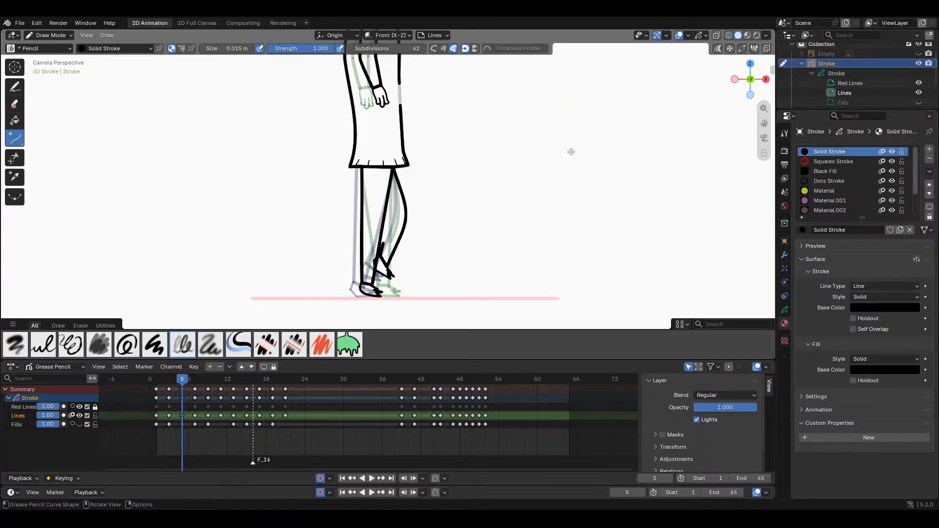
Step: Set the Solid Stroke material's fill alpha to 0 and try an S-shaped test curve beside the legs
{"action": "left_click", "coordinate": [872, 369]}
{"action": "left_click_drag", "start_coordinate": [887, 340], "coordinate": [805, 362]}
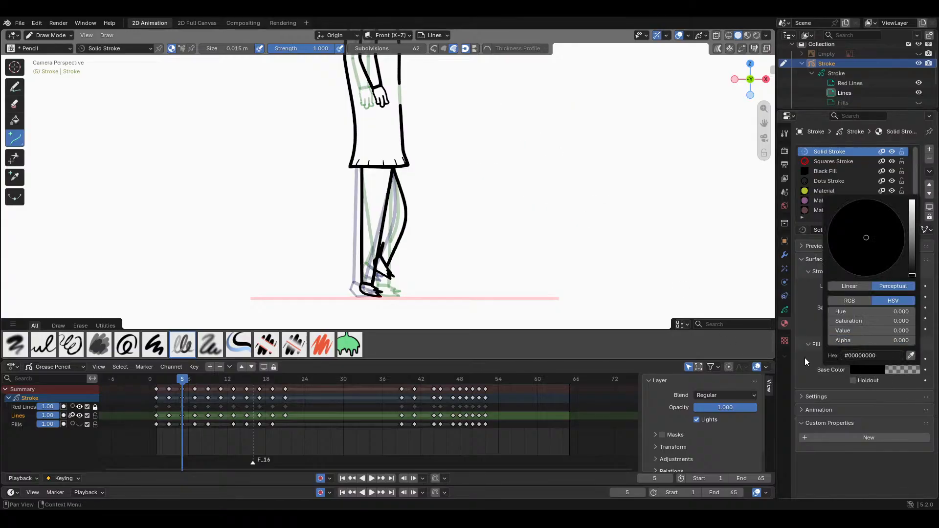
{"action": "left_click_drag", "start_coordinate": [478, 210], "coordinate": [587, 230]}
{"action": "mouse_move", "coordinate": [562, 196]}
{"action": "left_mouse_down"}
{"action": "mouse_move", "coordinate": [556, 118]}
{"action": "mouse_move", "coordinate": [538, 223]}
{"action": "left_mouse_up"}
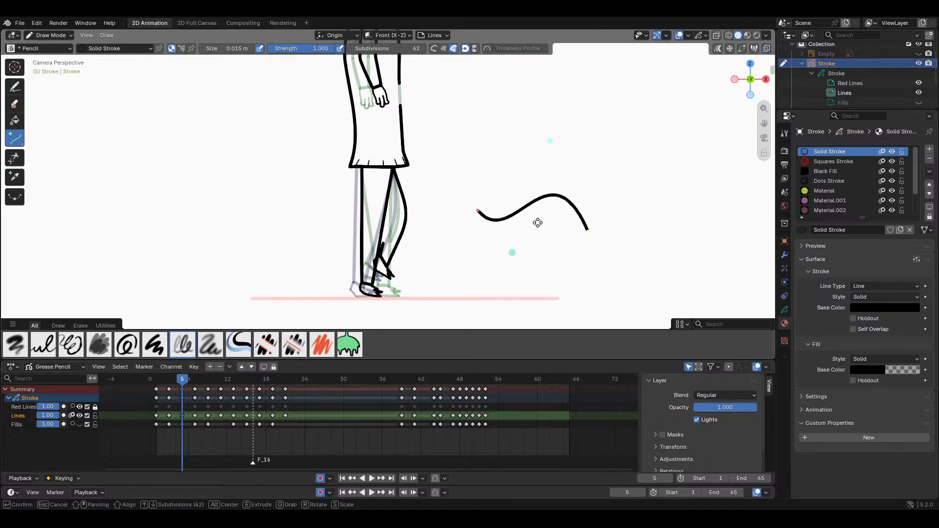
{"action": "key", "text": "Escape"}
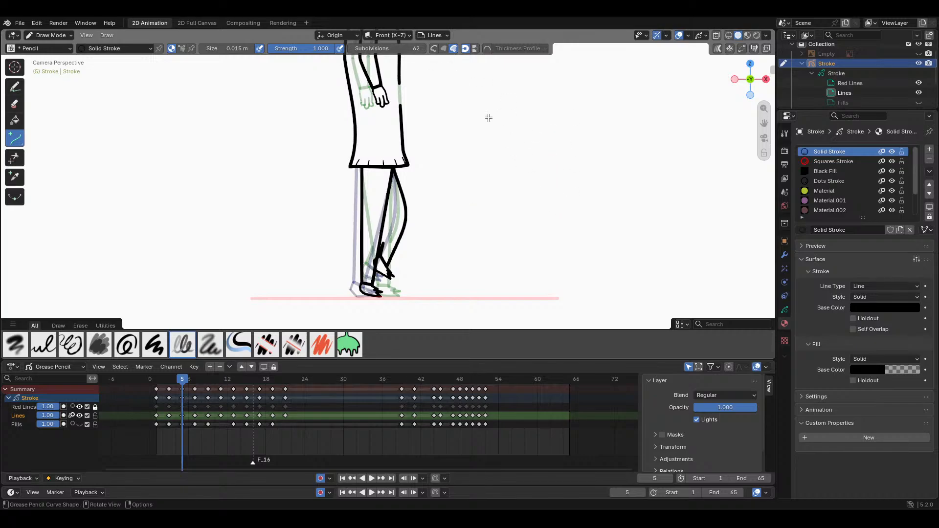
Step: Switch the Curve tool to fill-only mode and try a test curve beside the dress with the transparent fill
{"action": "left_click", "coordinate": [434, 49]}
{"action": "left_click", "coordinate": [444, 49]}
{"action": "left_click", "coordinate": [431, 123]}
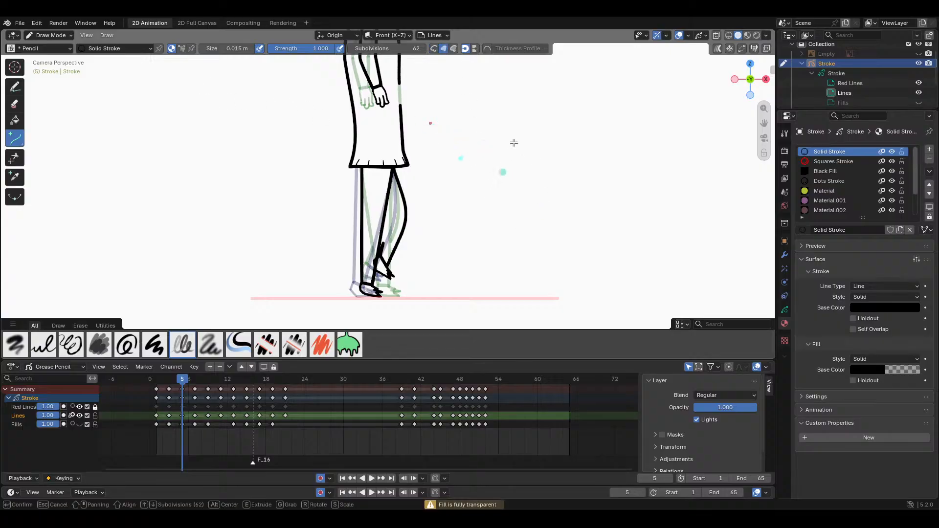
{"action": "key", "text": "Escape"}
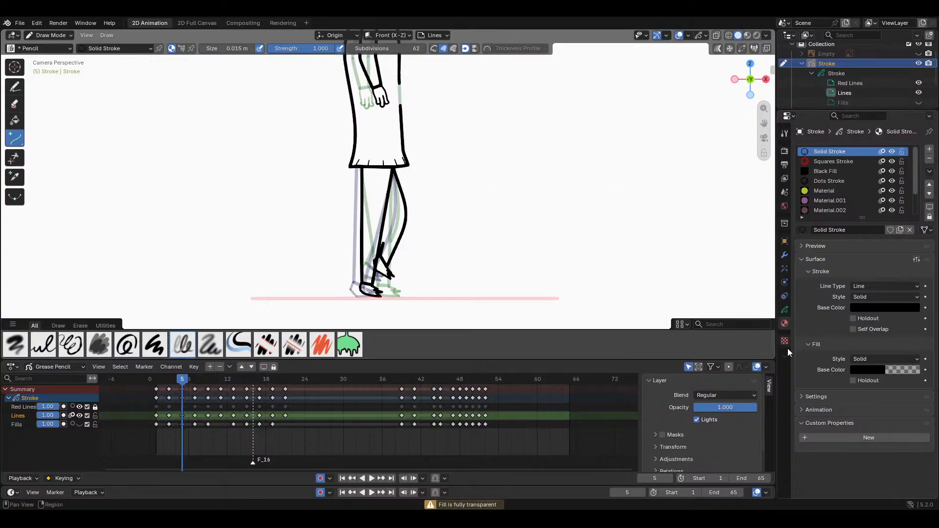
Step: Raise the Solid Stroke material's fill alpha to about 0.63 and try an S-shaped fill-only test curve beside the character
{"action": "left_click", "coordinate": [869, 372]}
{"action": "left_click_drag", "start_coordinate": [860, 340], "coordinate": [913, 341]}
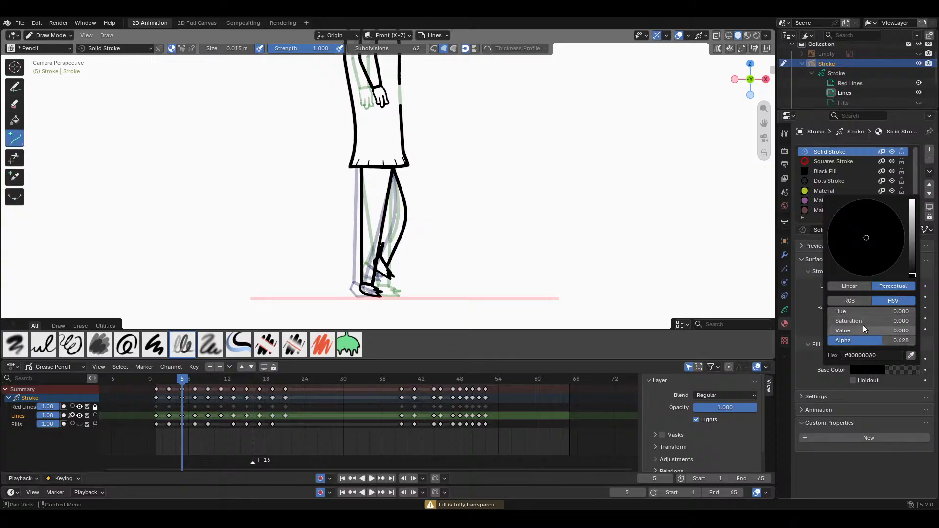
{"action": "left_click_drag", "start_coordinate": [589, 162], "coordinate": [589, 226]}
{"action": "left_click_drag", "start_coordinate": [589, 197], "coordinate": [674, 241]}
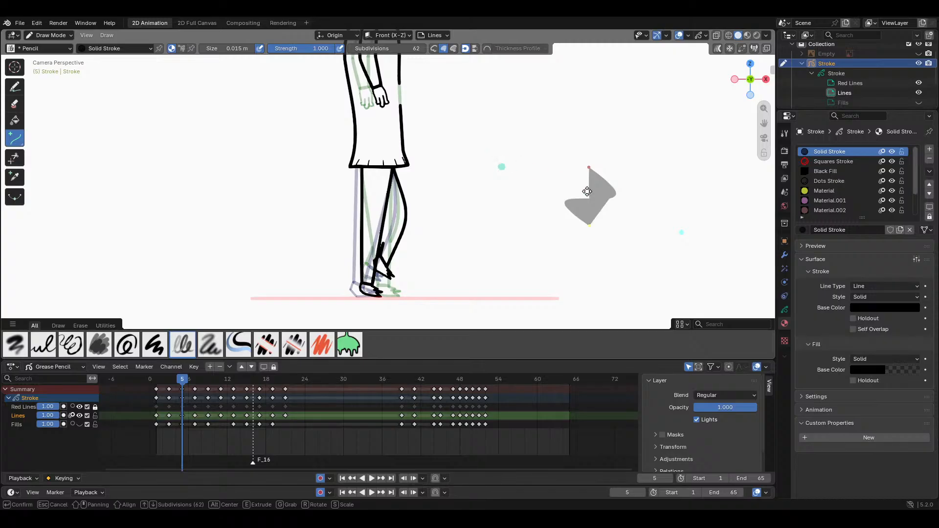
{"action": "left_click_drag", "start_coordinate": [554, 173], "coordinate": [535, 179]}
{"action": "key", "text": "Escape"}
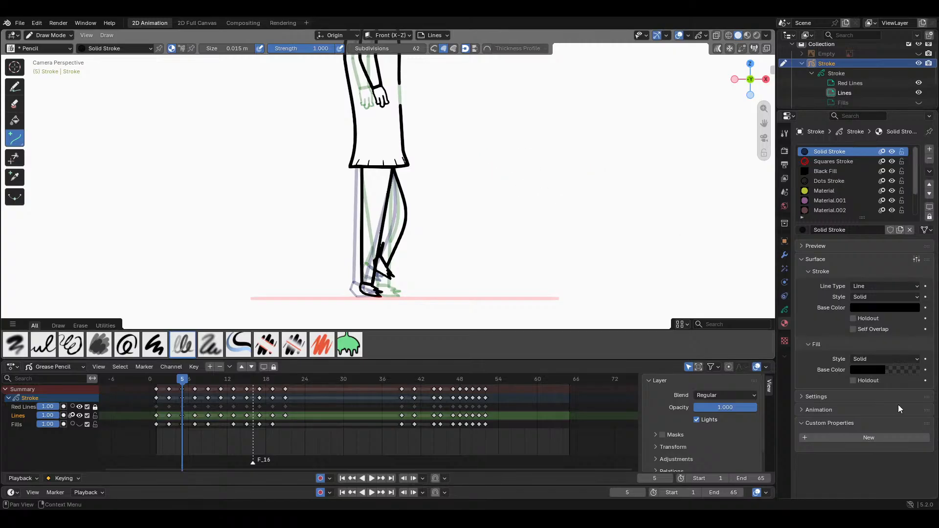
Step: Make the Solid Stroke material's fill fully transparent again and return the Curve tool to stroke-only mode
{"action": "left_click", "coordinate": [876, 374]}
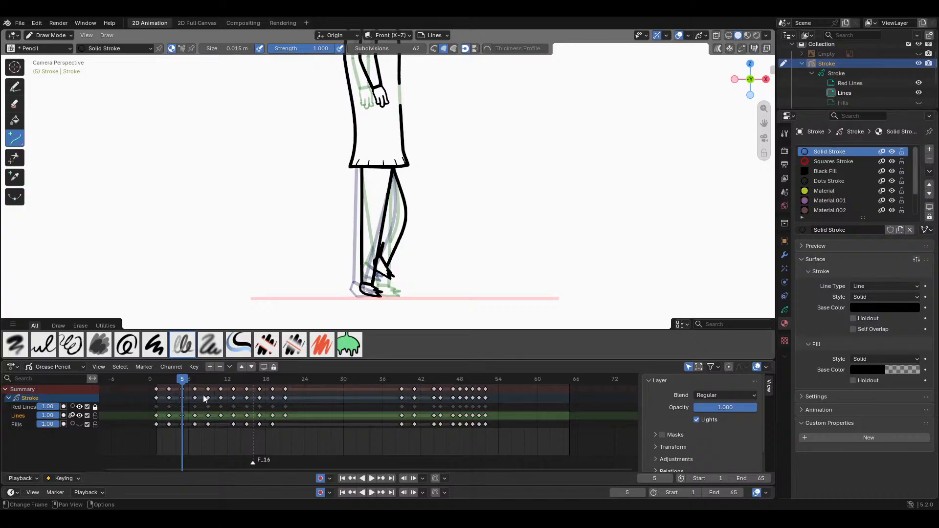
{"action": "left_click", "coordinate": [434, 50]}
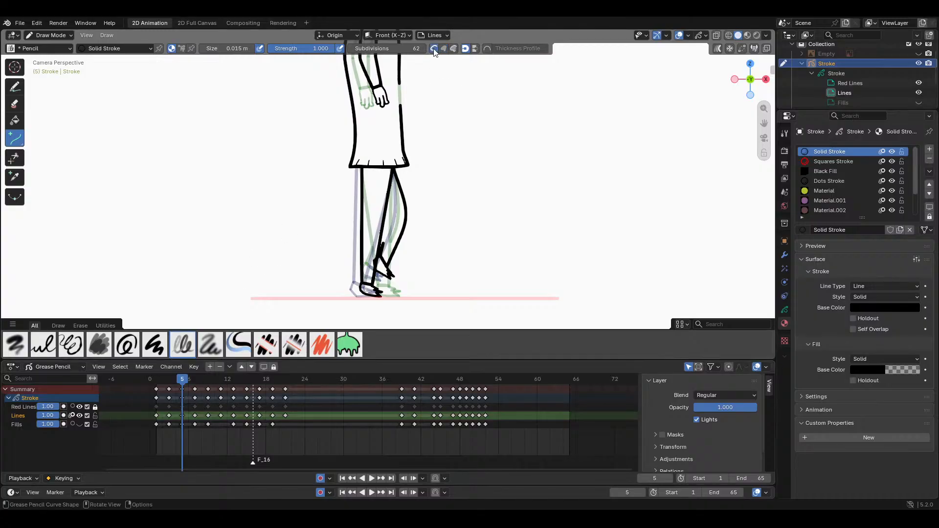
Step: Draw a short curve on frame 5 for the back of the raised lower leg, running from above the heel up to the knee
{"action": "scroll", "coordinate": [523, 183], "scroll_direction": "up", "scroll_amount": 2}
{"action": "left_click_drag", "start_coordinate": [764, 122], "coordinate": [782, 74]}
{"action": "scroll", "coordinate": [430, 240], "scroll_direction": "up", "scroll_amount": 2}
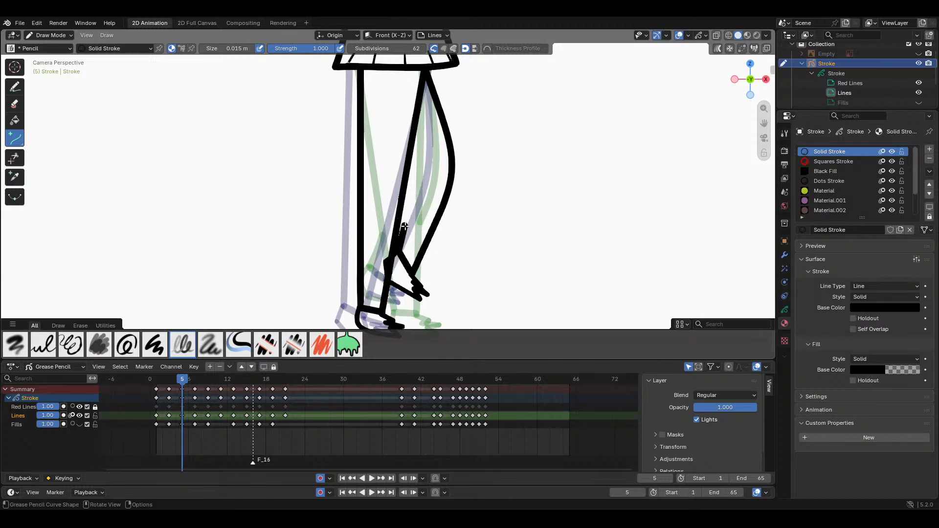
{"action": "left_click_drag", "start_coordinate": [405, 226], "coordinate": [415, 181]}
{"action": "right_click", "coordinate": [415, 181]}
{"action": "mouse_move", "coordinate": [405, 224]}
{"action": "left_mouse_down"}
{"action": "mouse_move", "coordinate": [421, 158]}
{"action": "mouse_move", "coordinate": [411, 190]}
{"action": "mouse_move", "coordinate": [410, 160]}
{"action": "left_mouse_up"}
{"action": "key", "text": "Return"}
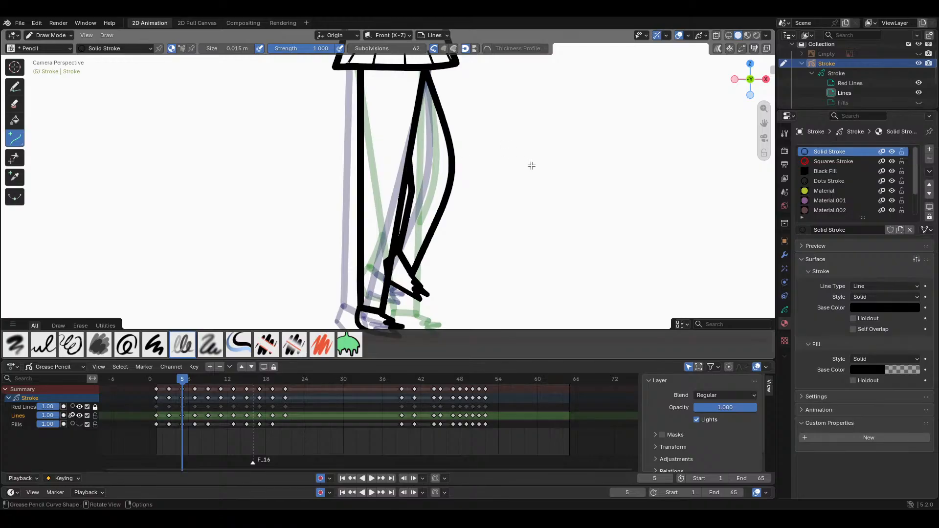
{"action": "scroll", "coordinate": [531, 166], "scroll_direction": "down", "scroll_amount": 3}
{"action": "scroll", "coordinate": [537, 170], "scroll_direction": "up", "scroll_amount": 2}
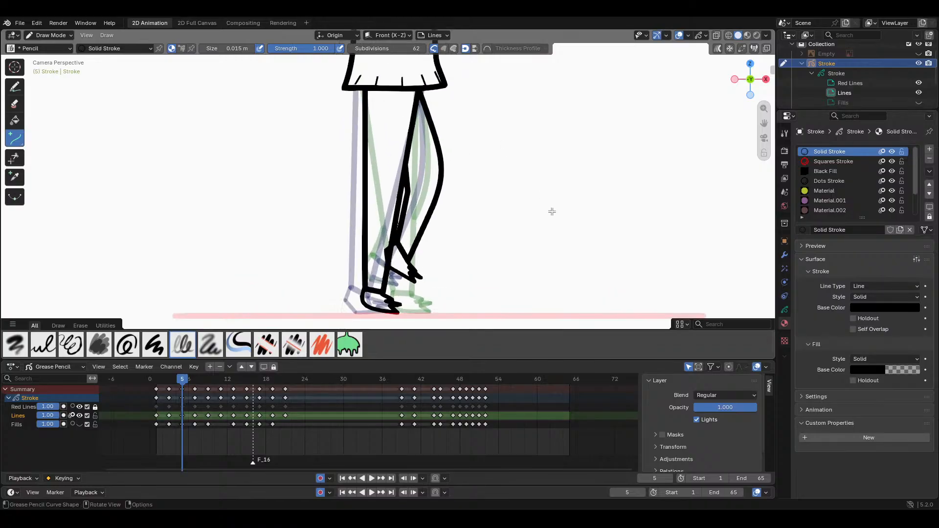
{"action": "scroll", "coordinate": [444, 268], "scroll_direction": "up", "scroll_amount": 1}
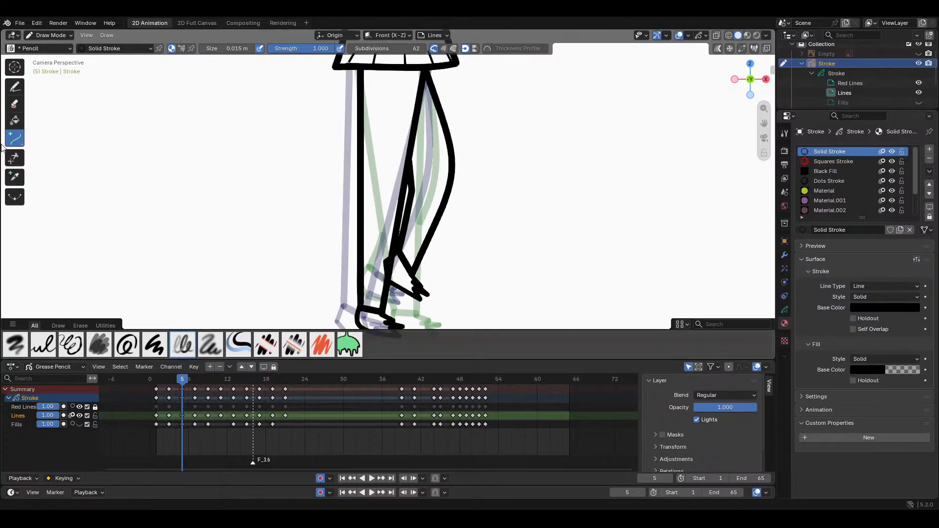
{"action": "left_click", "coordinate": [14, 157]}
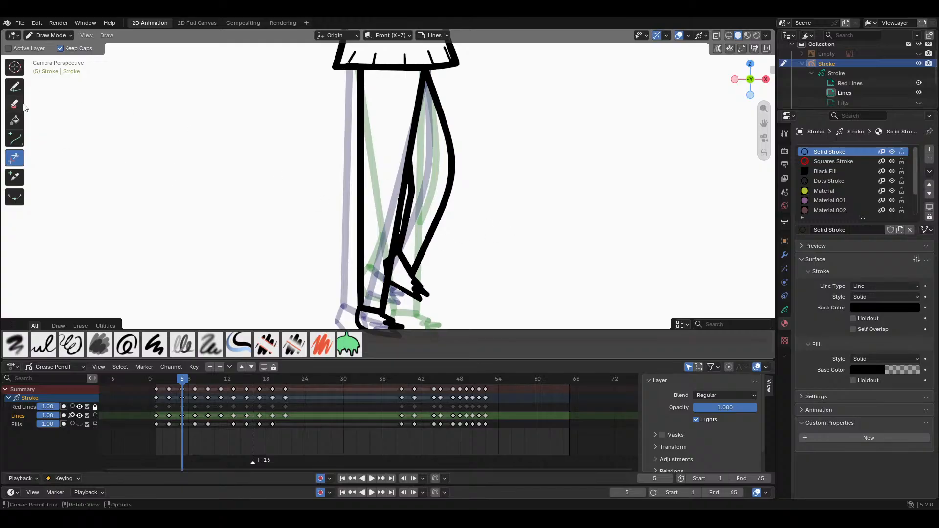
{"action": "left_click", "coordinate": [37, 134]}
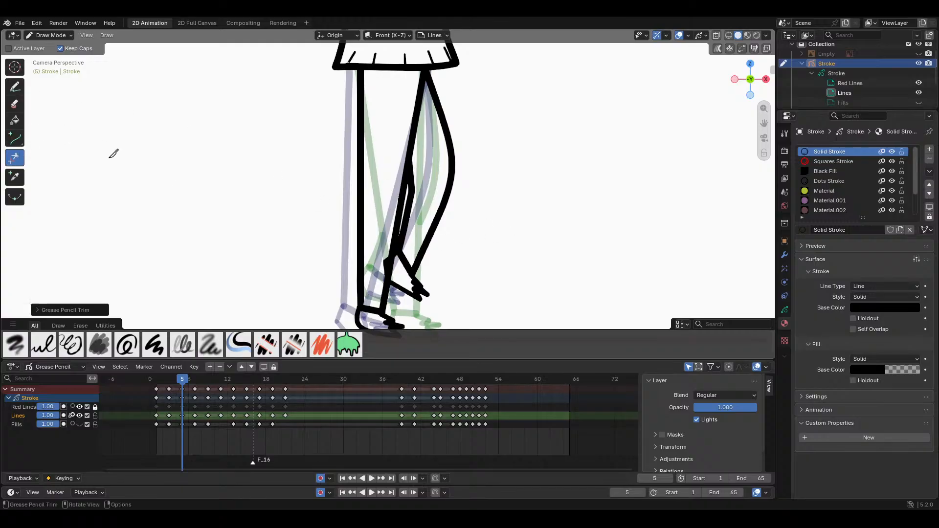
{"action": "left_click", "coordinate": [15, 138]}
Step: Delete the raised leg's lines and foot on frame 7 in Edit Mode, keeping the standing leg
{"action": "scroll", "coordinate": [196, 238], "scroll_direction": "down", "scroll_amount": 3}
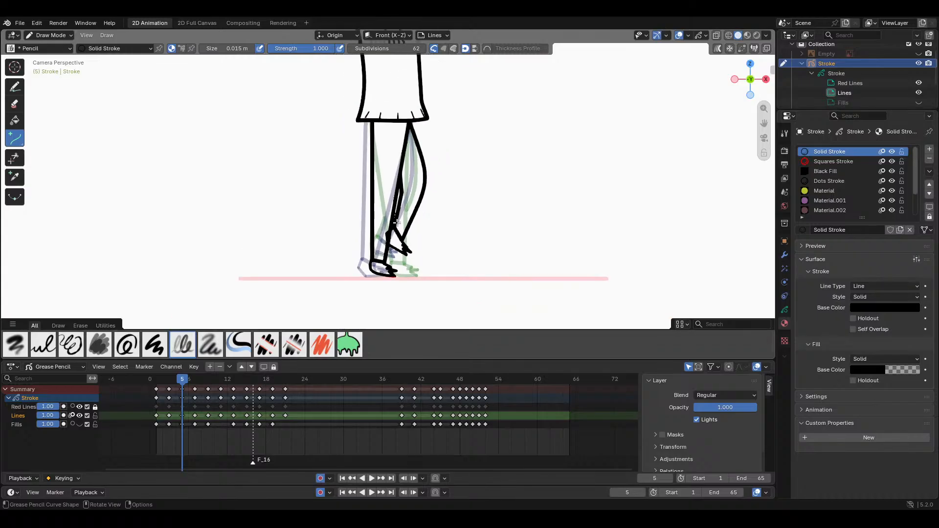
{"action": "scroll", "coordinate": [424, 125], "scroll_direction": "up", "scroll_amount": 1}
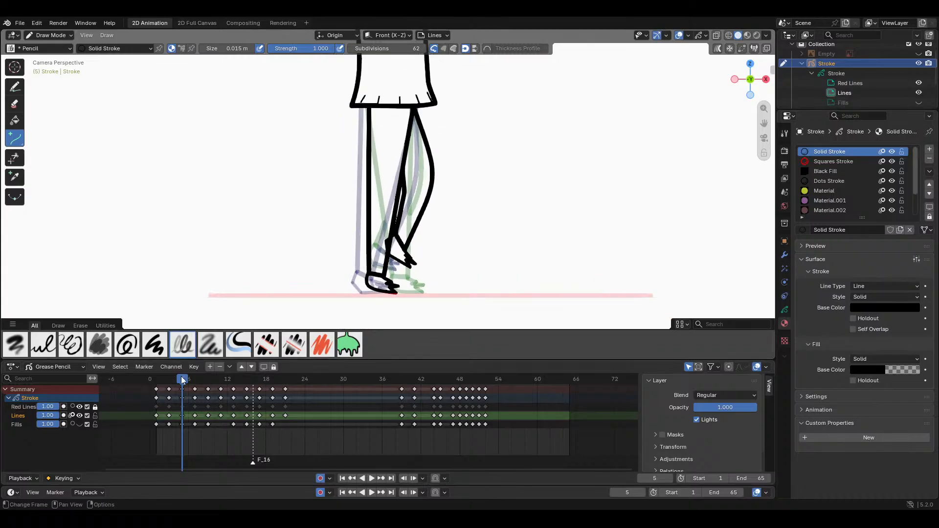
{"action": "mouse_move", "coordinate": [186, 381]}
{"action": "left_mouse_down"}
{"action": "mouse_move", "coordinate": [266, 385]}
{"action": "mouse_move", "coordinate": [168, 387]}
{"action": "mouse_move", "coordinate": [195, 388]}
{"action": "left_mouse_up"}
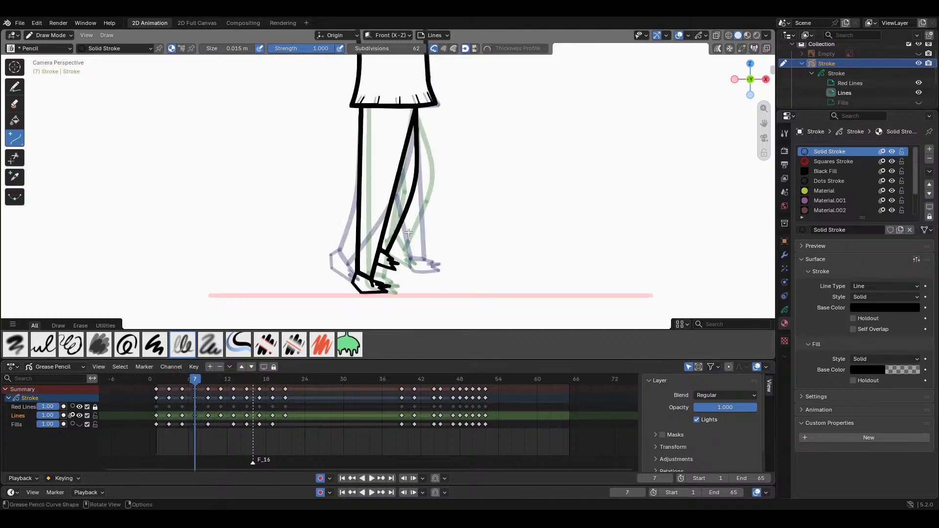
{"action": "left_click", "coordinate": [386, 237]}
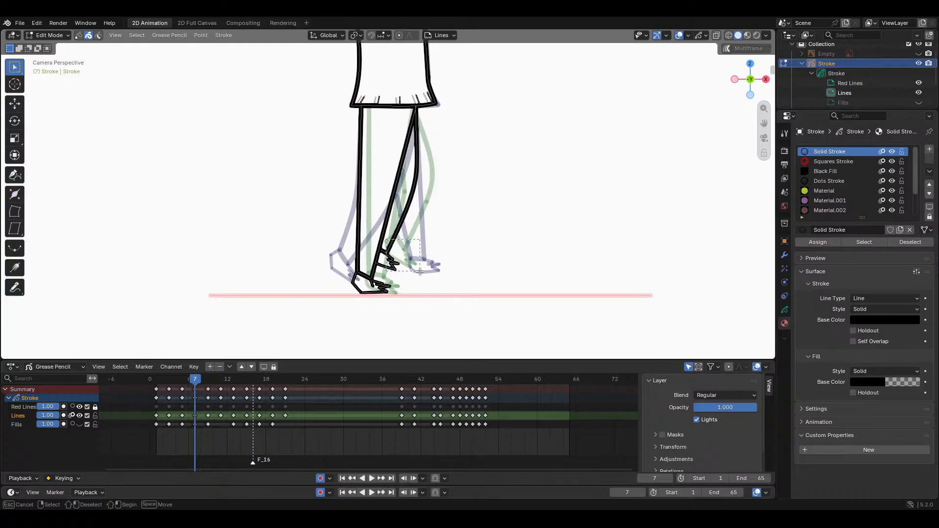
{"action": "key", "text": "Delete"}
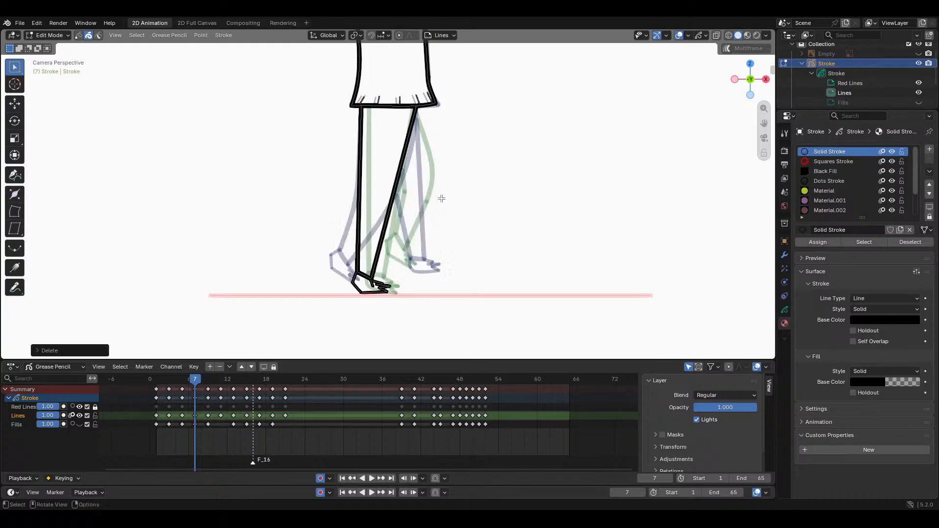
Step: Rotate and nudge the short back line of the raised lower leg on frame 5 so it fits against the knee
{"action": "mouse_move", "coordinate": [196, 379]}
{"action": "left_mouse_down"}
{"action": "mouse_move", "coordinate": [246, 380]}
{"action": "mouse_move", "coordinate": [151, 379]}
{"action": "mouse_move", "coordinate": [211, 373]}
{"action": "mouse_move", "coordinate": [154, 375]}
{"action": "mouse_move", "coordinate": [196, 378]}
{"action": "mouse_move", "coordinate": [182, 378]}
{"action": "left_mouse_up"}
{"action": "scroll", "coordinate": [368, 192], "scroll_direction": "up", "scroll_amount": 3}
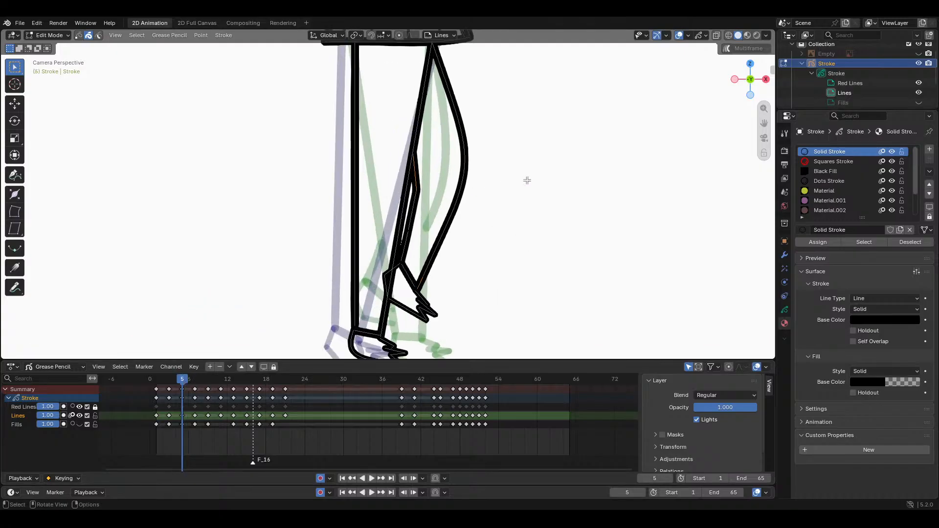
{"action": "scroll", "coordinate": [527, 181], "scroll_direction": "down", "scroll_amount": 3}
{"action": "scroll", "coordinate": [569, 181], "scroll_direction": "up", "scroll_amount": 2}
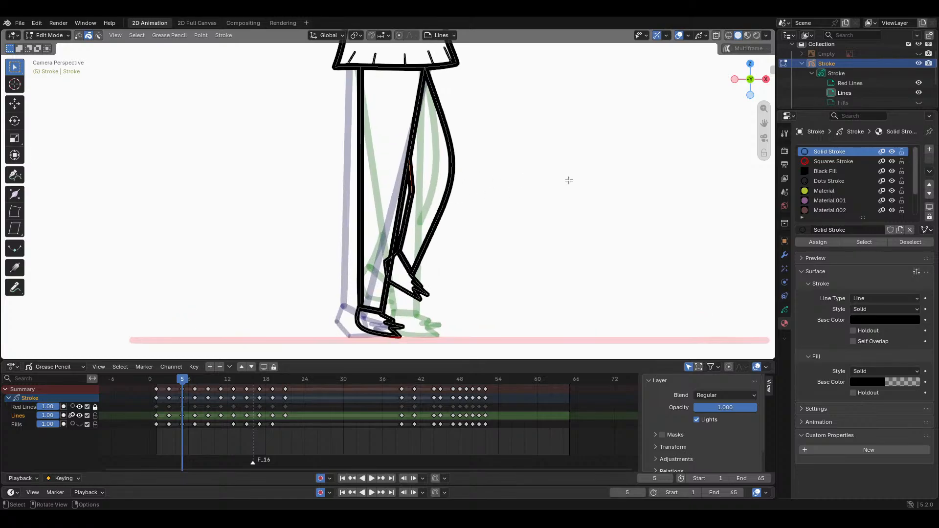
{"action": "key", "text": "r"}
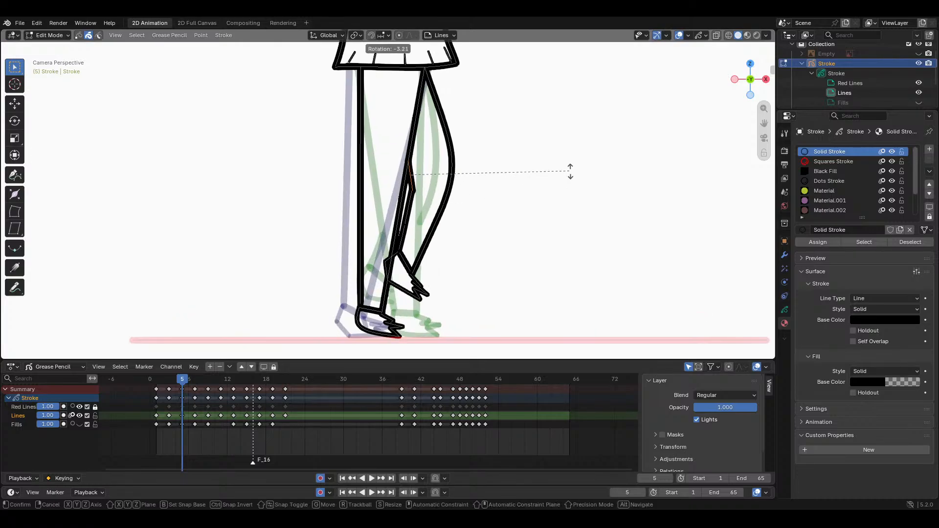
{"action": "left_click", "coordinate": [568, 168]}
{"action": "key", "text": "g"}
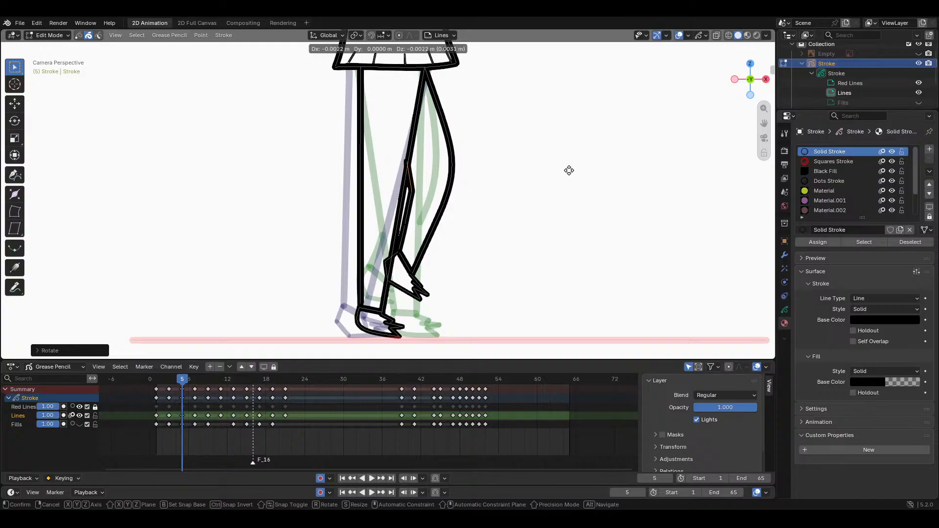
{"action": "left_click", "coordinate": [569, 170]}
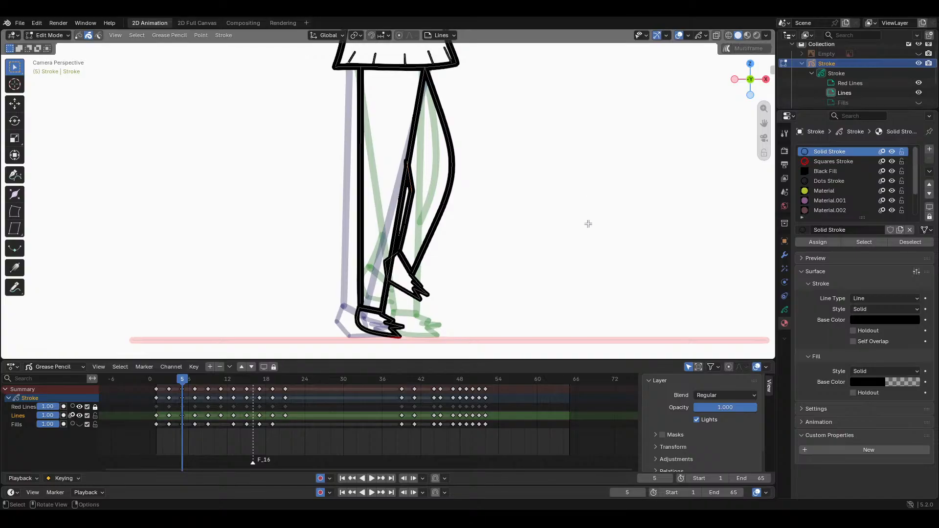
Step: Try a forward-bowed curve on frame 7 for the raised leg's front, from the dress hem to the ankle, and play the animation
{"action": "scroll", "coordinate": [587, 224], "scroll_direction": "down", "scroll_amount": 3}
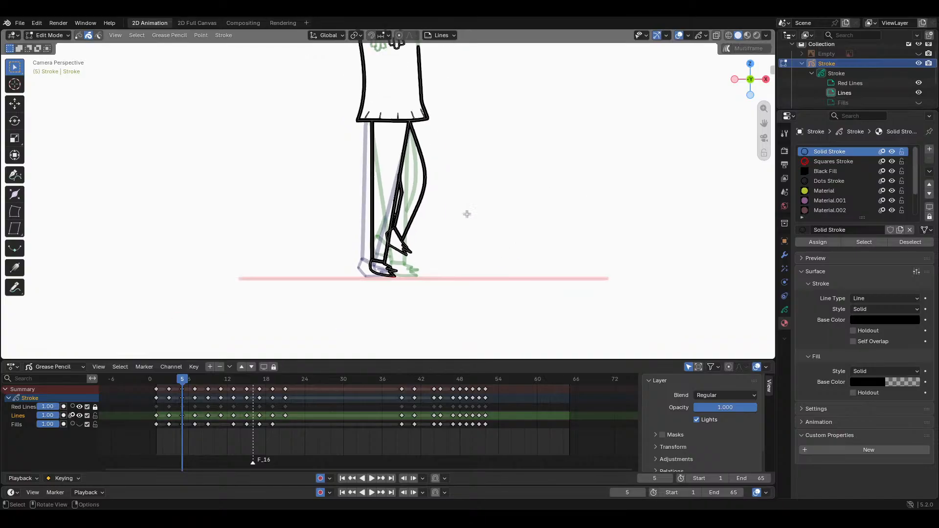
{"action": "left_click_drag", "start_coordinate": [183, 377], "coordinate": [195, 380]}
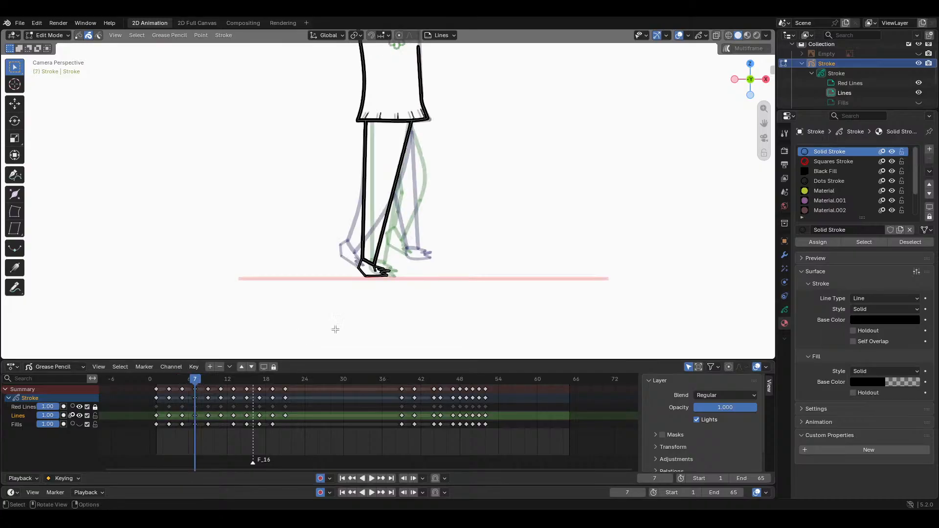
{"action": "scroll", "coordinate": [504, 261], "scroll_direction": "up", "scroll_amount": 3}
{"action": "key", "text": "Tab"}
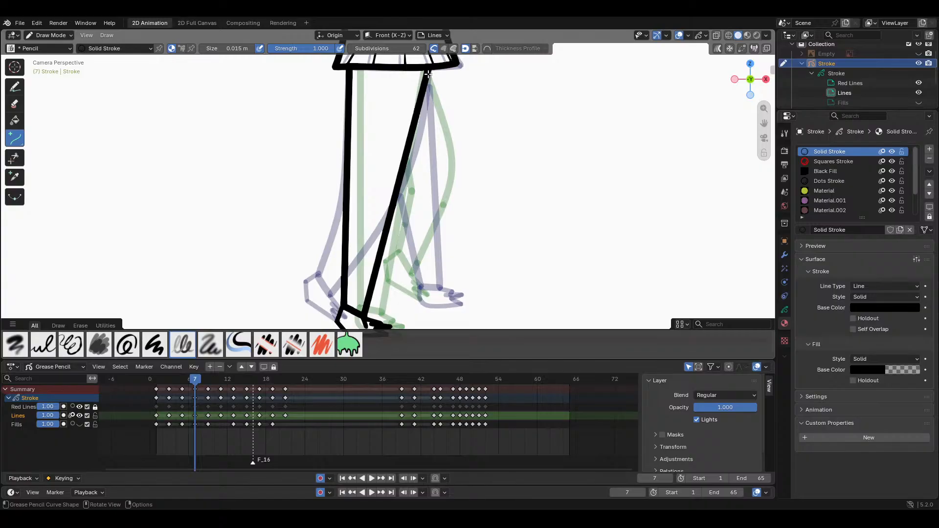
{"action": "mouse_move", "coordinate": [427, 72]}
{"action": "left_mouse_down"}
{"action": "mouse_move", "coordinate": [501, 193]}
{"action": "mouse_move", "coordinate": [511, 111]}
{"action": "mouse_move", "coordinate": [489, 226]}
{"action": "mouse_move", "coordinate": [516, 168]}
{"action": "mouse_move", "coordinate": [443, 278]}
{"action": "mouse_move", "coordinate": [471, 291]}
{"action": "mouse_move", "coordinate": [453, 295]}
{"action": "mouse_move", "coordinate": [412, 273]}
{"action": "mouse_move", "coordinate": [424, 282]}
{"action": "left_mouse_up"}
{"action": "mouse_move", "coordinate": [460, 192]}
{"action": "left_mouse_down"}
{"action": "mouse_move", "coordinate": [468, 178]}
{"action": "mouse_move", "coordinate": [454, 154]}
{"action": "mouse_move", "coordinate": [457, 189]}
{"action": "mouse_move", "coordinate": [460, 172]}
{"action": "left_mouse_up"}
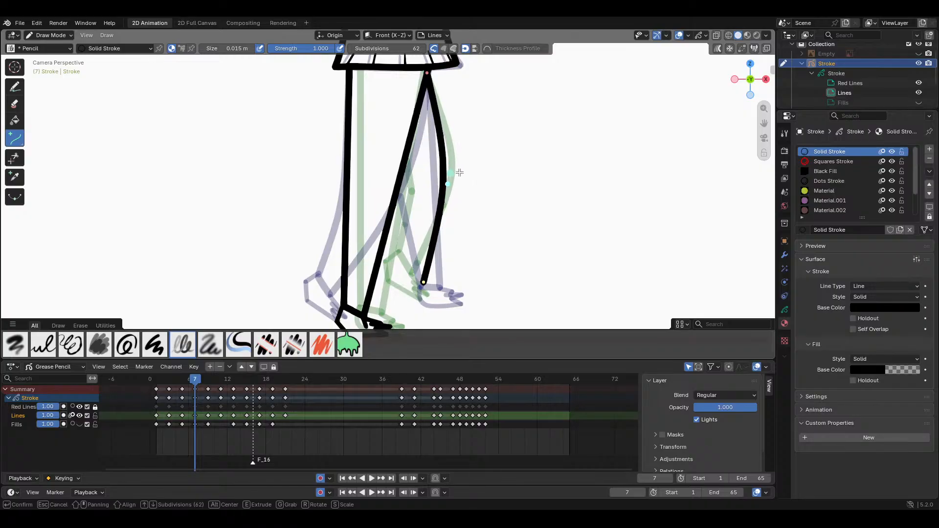
{"action": "key", "text": "Return"}
{"action": "key", "text": "space"}
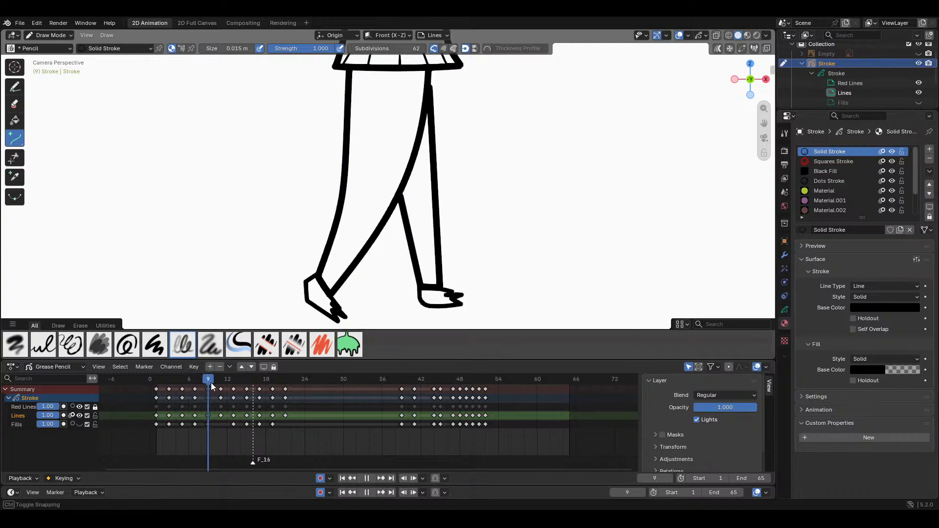
Step: Try the raised leg's front curve on frame 7 again, bending it with both control handles and shifting its lower end forward
{"action": "mouse_move", "coordinate": [212, 386]}
{"action": "left_mouse_down"}
{"action": "mouse_move", "coordinate": [155, 388]}
{"action": "mouse_move", "coordinate": [226, 383]}
{"action": "mouse_move", "coordinate": [195, 381]}
{"action": "left_mouse_up"}
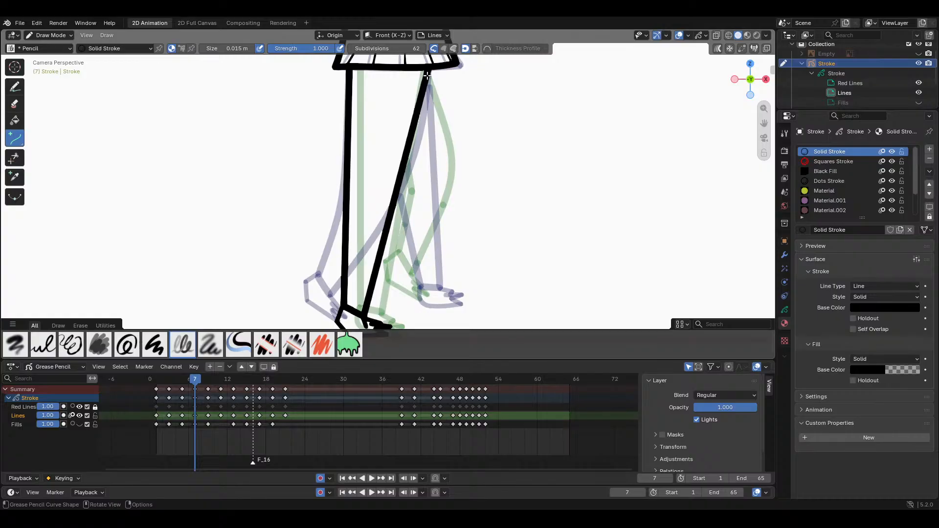
{"action": "mouse_move", "coordinate": [427, 76]}
{"action": "left_mouse_down"}
{"action": "mouse_move", "coordinate": [457, 195]}
{"action": "mouse_move", "coordinate": [516, 203]}
{"action": "mouse_move", "coordinate": [433, 289]}
{"action": "mouse_move", "coordinate": [424, 284]}
{"action": "left_mouse_up"}
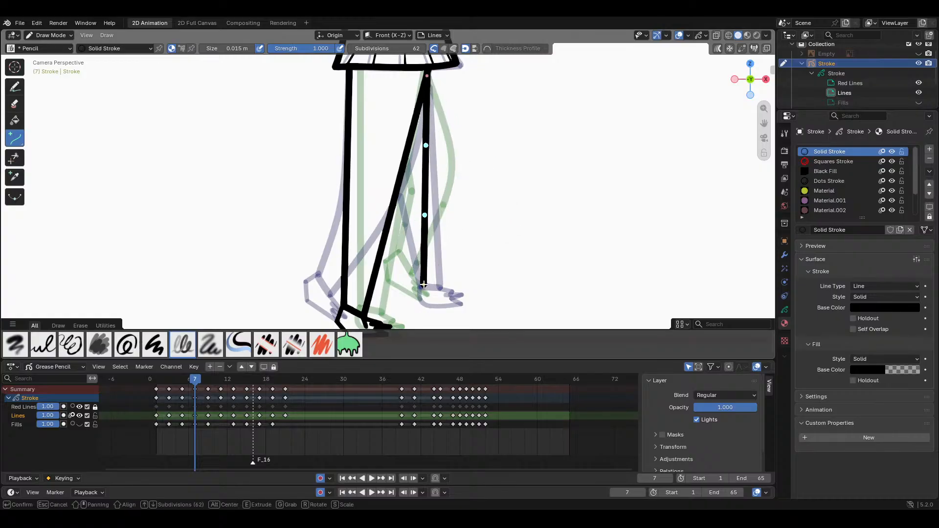
{"action": "left_click_drag", "start_coordinate": [442, 231], "coordinate": [458, 216]}
{"action": "left_click_drag", "start_coordinate": [437, 134], "coordinate": [461, 162]}
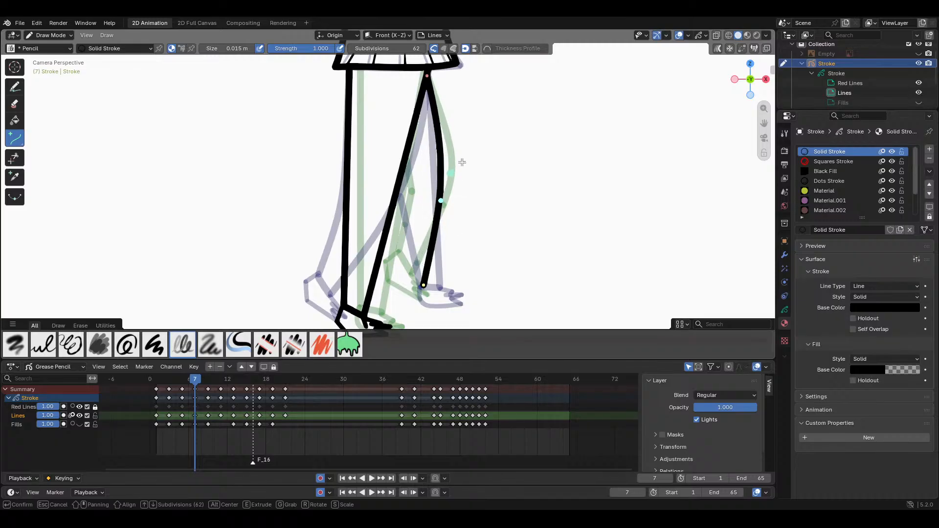
{"action": "left_click_drag", "start_coordinate": [456, 211], "coordinate": [466, 170]}
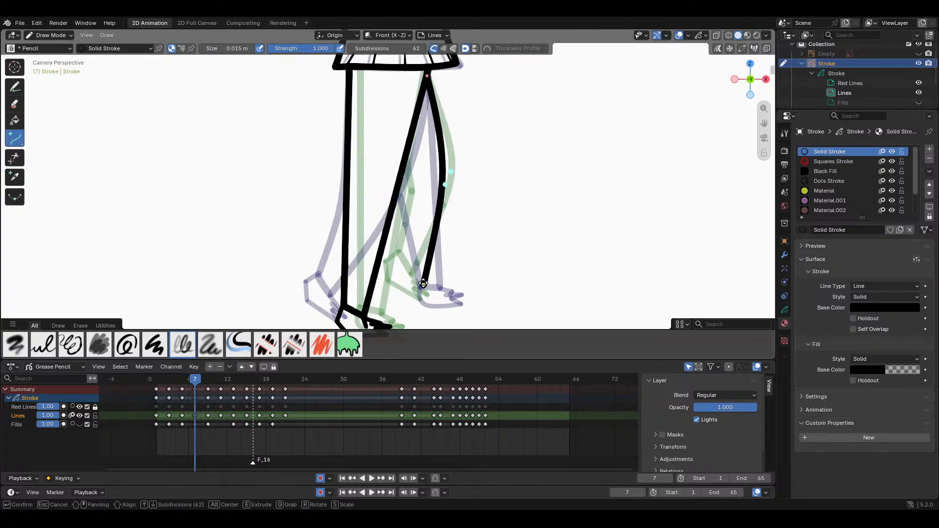
{"action": "left_click_drag", "start_coordinate": [424, 283], "coordinate": [468, 278]}
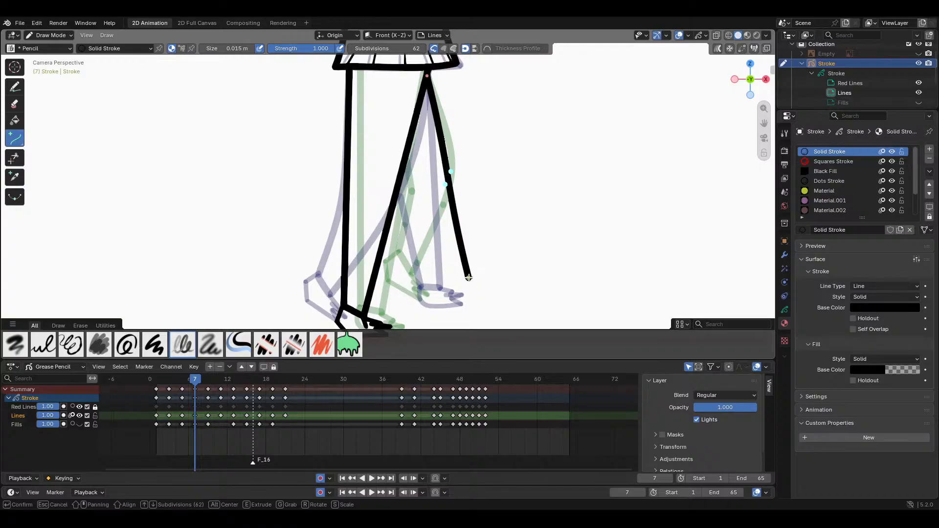
{"action": "key", "text": "Escape"}
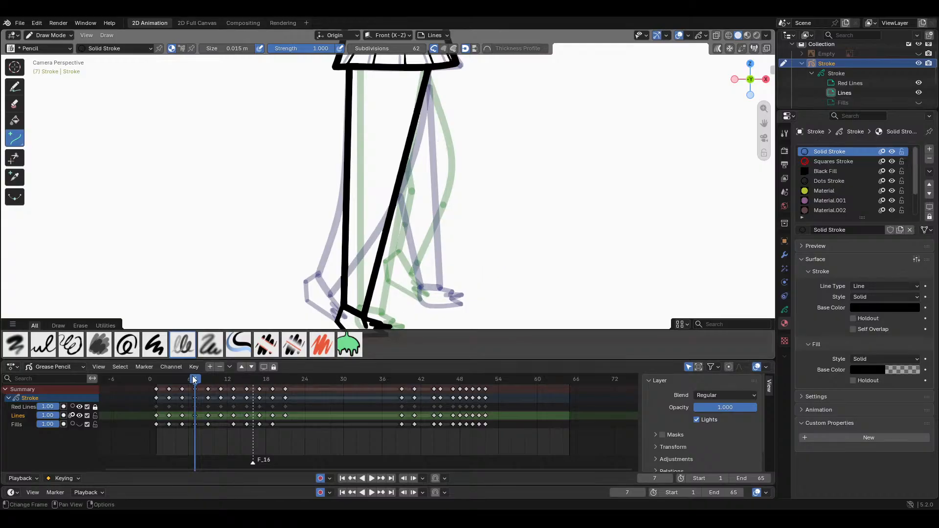
Step: Delete the forward leg's front and back lines and its foot on frame 9 in Edit Mode, keeping the trailing leg
{"action": "left_click_drag", "start_coordinate": [195, 379], "coordinate": [209, 381]}
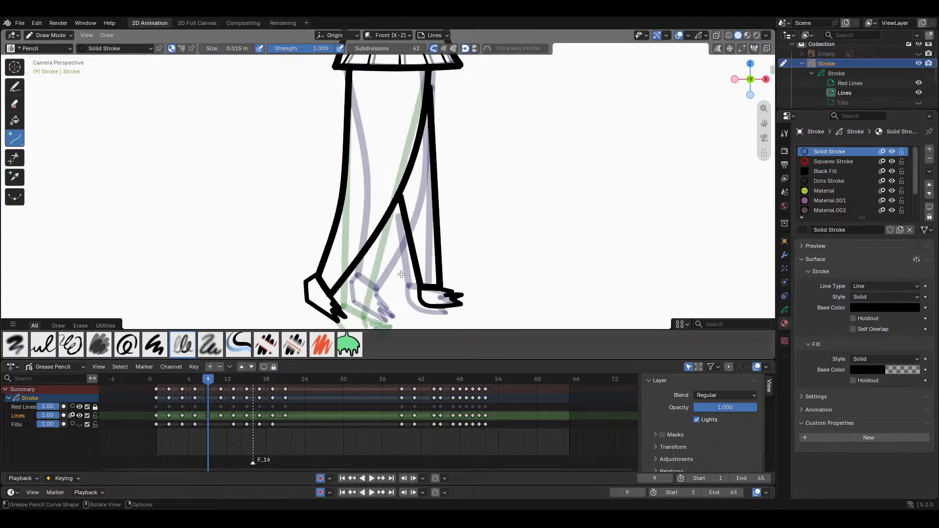
{"action": "key", "text": "Tab"}
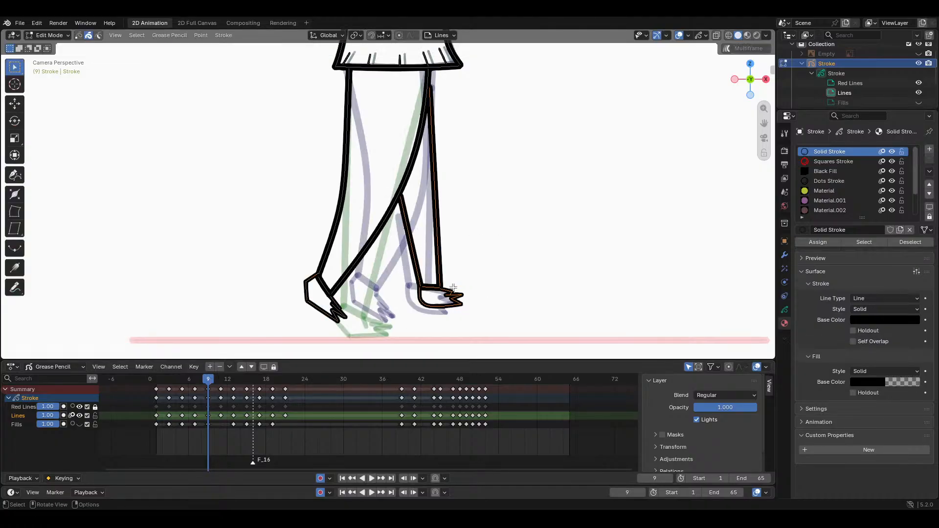
{"action": "key", "text": "x"}
{"action": "left_click", "coordinate": [450, 288]}
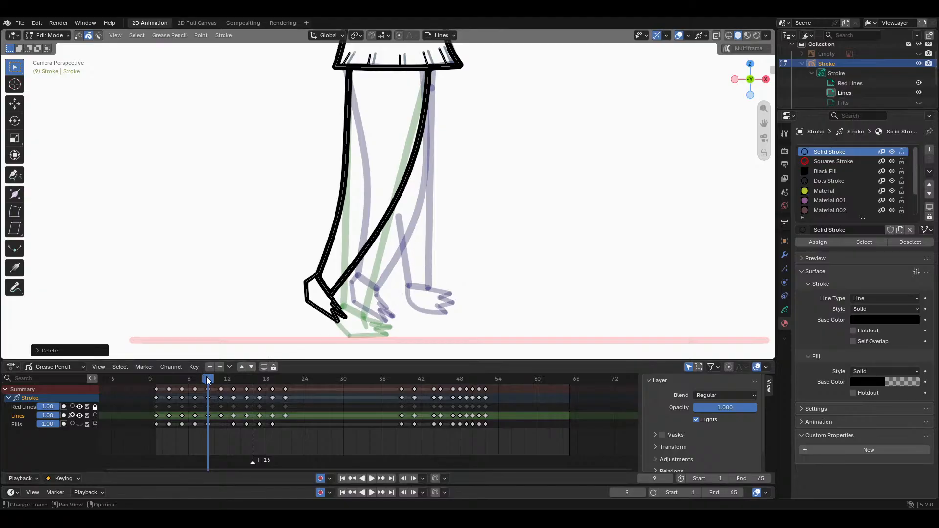
{"action": "key", "text": "Tab"}
Step: Draw the forward leg's front line on frame 9 as a slightly forward-bowed curve from the dress hem to the ankle
{"action": "mouse_move", "coordinate": [431, 71]}
{"action": "left_mouse_down"}
{"action": "mouse_move", "coordinate": [442, 295]}
{"action": "mouse_move", "coordinate": [453, 294]}
{"action": "left_mouse_up"}
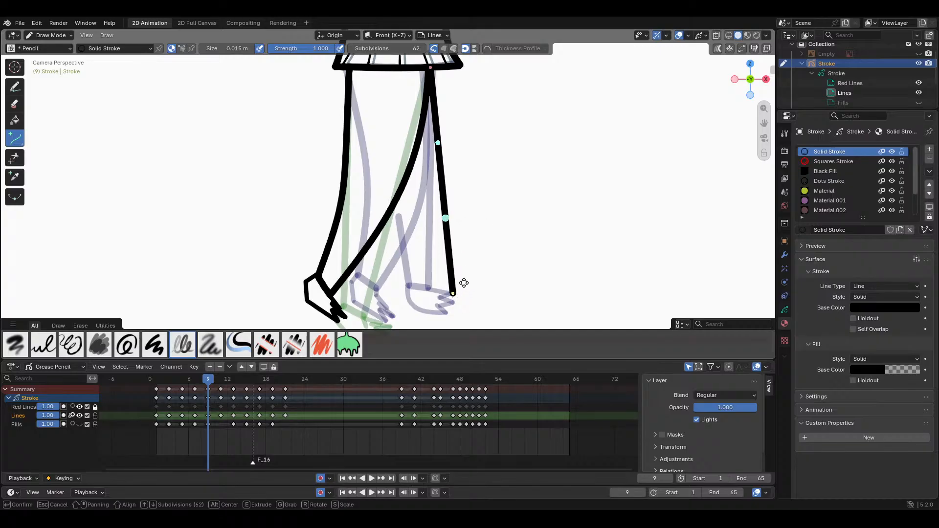
{"action": "left_click_drag", "start_coordinate": [451, 293], "coordinate": [452, 288]}
{"action": "left_click_drag", "start_coordinate": [456, 209], "coordinate": [445, 182]}
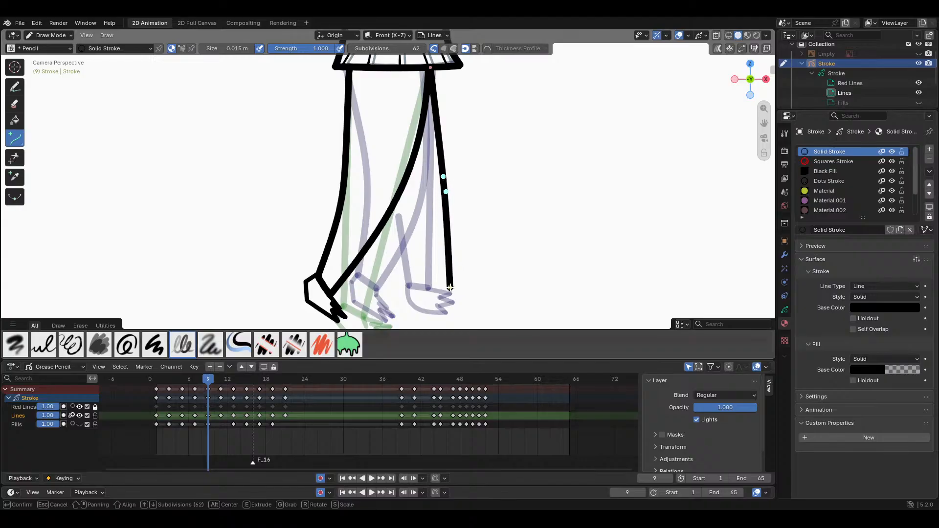
{"action": "key", "text": "Return"}
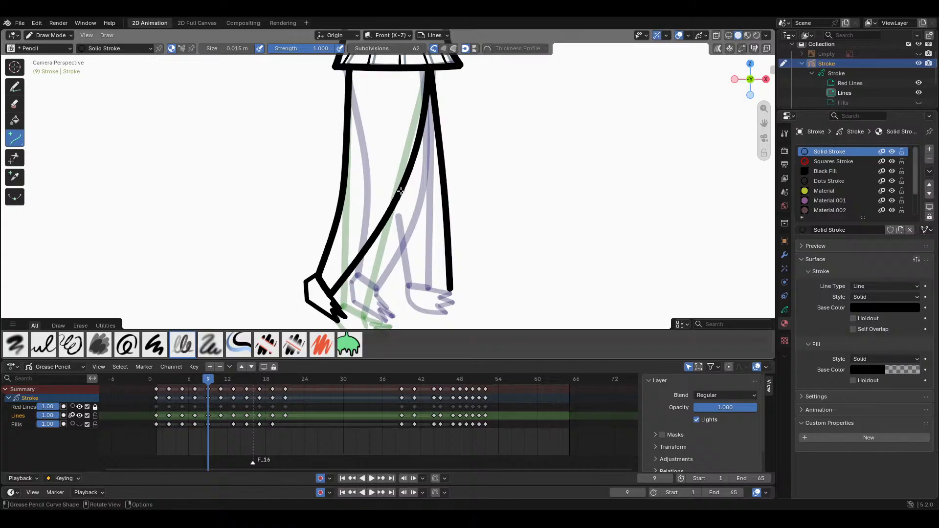
Step: Draw the forward leg's back line on frame 9 from the knee crossing to the ankle, extruding it across to close the ankle
{"action": "left_click_drag", "start_coordinate": [400, 191], "coordinate": [425, 288]}
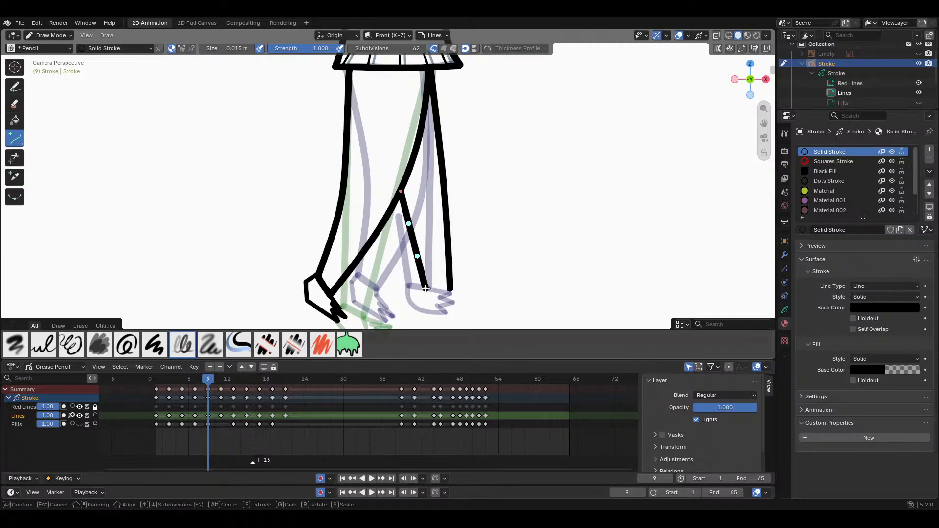
{"action": "key", "text": "e"}
{"action": "key", "text": "Return"}
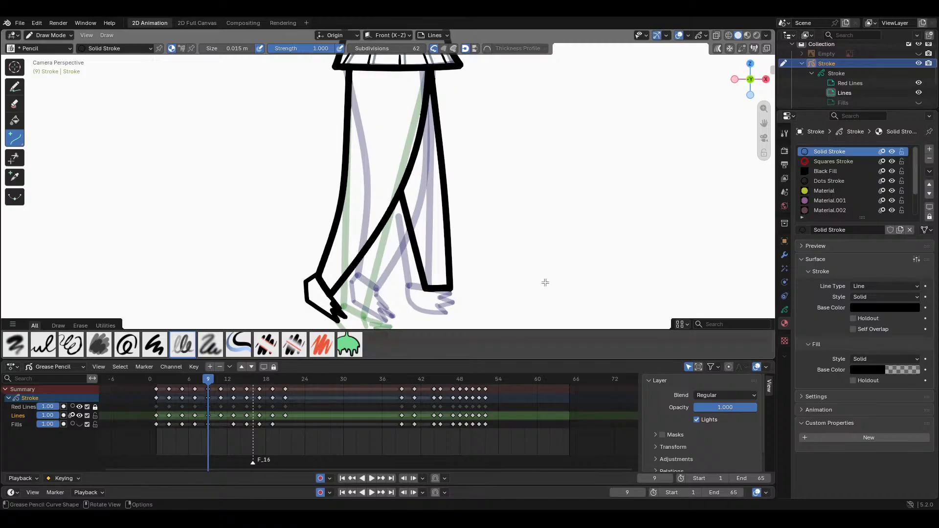
Step: Draw the raised leg's front line on frame 7 as a forward-bowed curve from the dress hem, shifting its ankle end forward
{"action": "left_click_drag", "start_coordinate": [209, 377], "coordinate": [195, 377]}
{"action": "scroll", "coordinate": [430, 81], "scroll_direction": "up", "scroll_amount": 1}
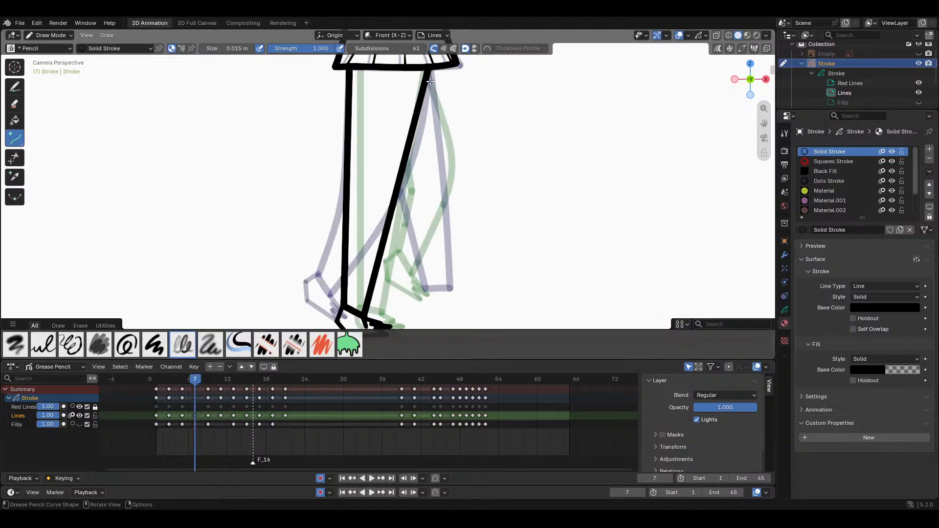
{"action": "mouse_move", "coordinate": [429, 71]}
{"action": "left_mouse_down"}
{"action": "mouse_move", "coordinate": [472, 252]}
{"action": "mouse_move", "coordinate": [462, 287]}
{"action": "mouse_move", "coordinate": [455, 273]}
{"action": "mouse_move", "coordinate": [411, 274]}
{"action": "mouse_move", "coordinate": [450, 273]}
{"action": "left_mouse_up"}
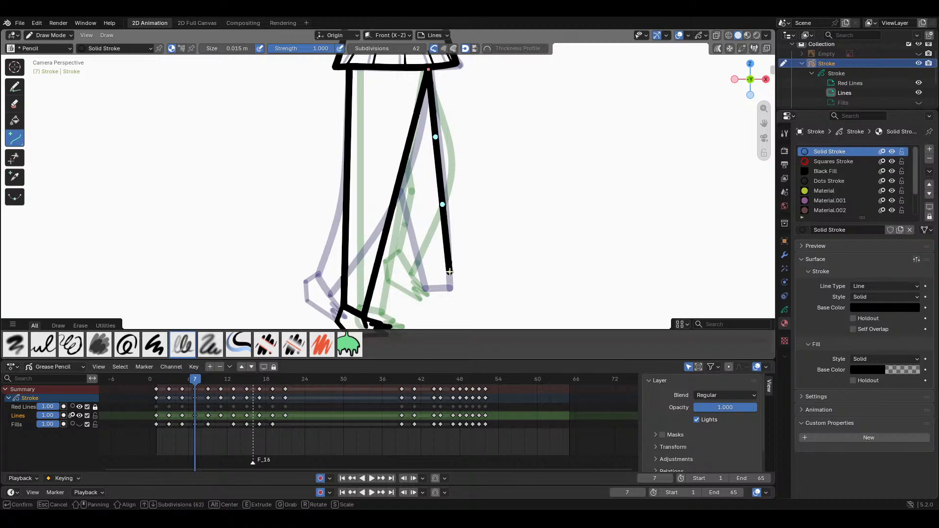
{"action": "left_click_drag", "start_coordinate": [450, 272], "coordinate": [456, 273]}
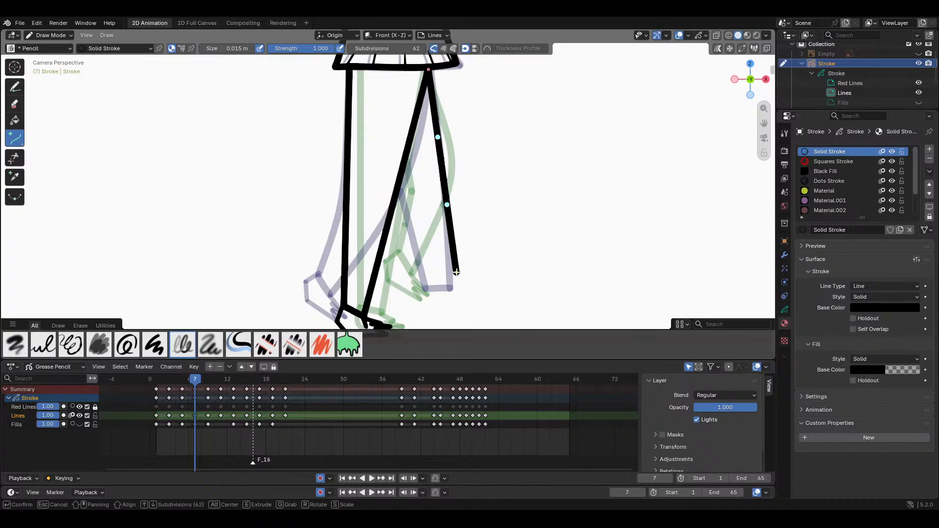
{"action": "left_click_drag", "start_coordinate": [455, 209], "coordinate": [465, 177]}
{"action": "mouse_move", "coordinate": [444, 141]}
{"action": "left_mouse_down"}
{"action": "mouse_move", "coordinate": [462, 187]}
{"action": "mouse_move", "coordinate": [455, 160]}
{"action": "mouse_move", "coordinate": [463, 159]}
{"action": "mouse_move", "coordinate": [459, 184]}
{"action": "mouse_move", "coordinate": [463, 176]}
{"action": "left_mouse_up"}
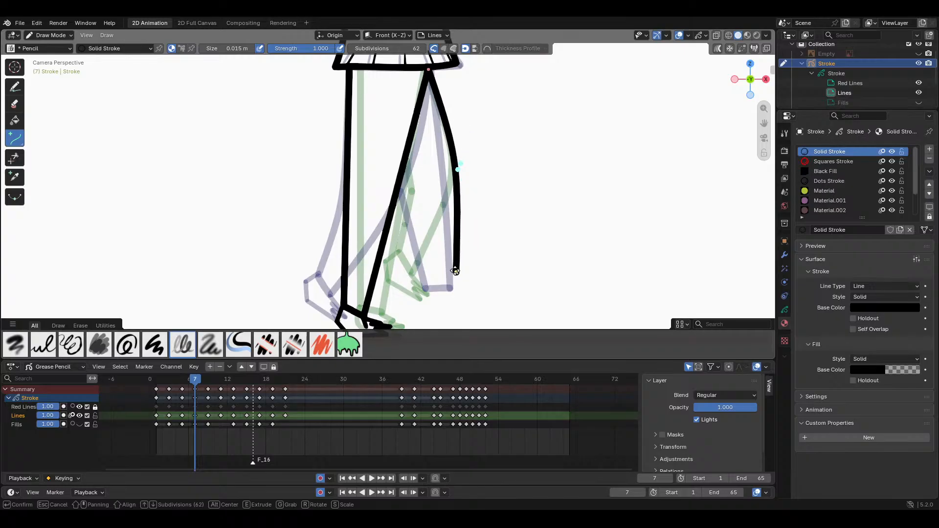
{"action": "left_click_drag", "start_coordinate": [455, 271], "coordinate": [463, 268]}
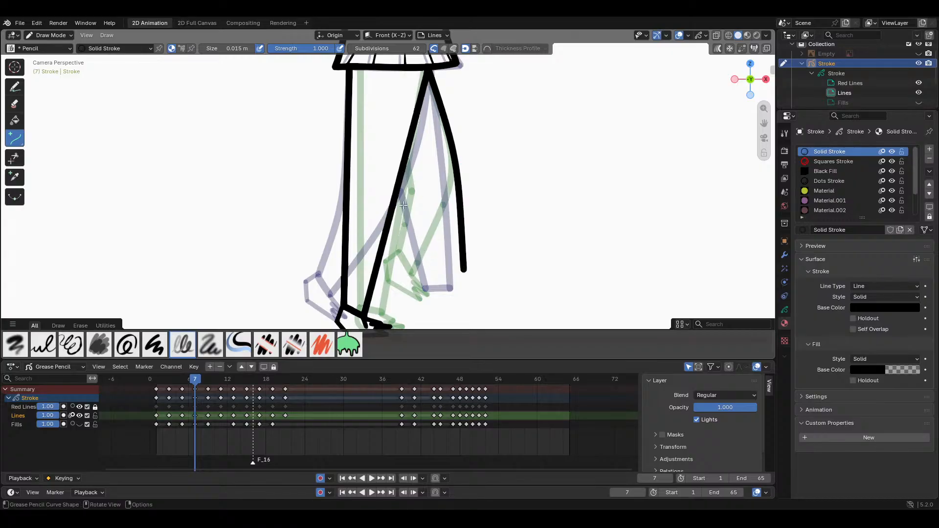
Step: Draw the raised lower leg's straight back line on frame 7, from the other leg's line at knee height to the ankle
{"action": "mouse_move", "coordinate": [403, 174]}
{"action": "left_mouse_down"}
{"action": "mouse_move", "coordinate": [421, 230]}
{"action": "mouse_move", "coordinate": [411, 185]}
{"action": "mouse_move", "coordinate": [417, 221]}
{"action": "left_mouse_up"}
{"action": "key", "text": "Escape"}
{"action": "left_click_drag", "start_coordinate": [401, 173], "coordinate": [437, 274]}
{"action": "key", "text": "Escape"}
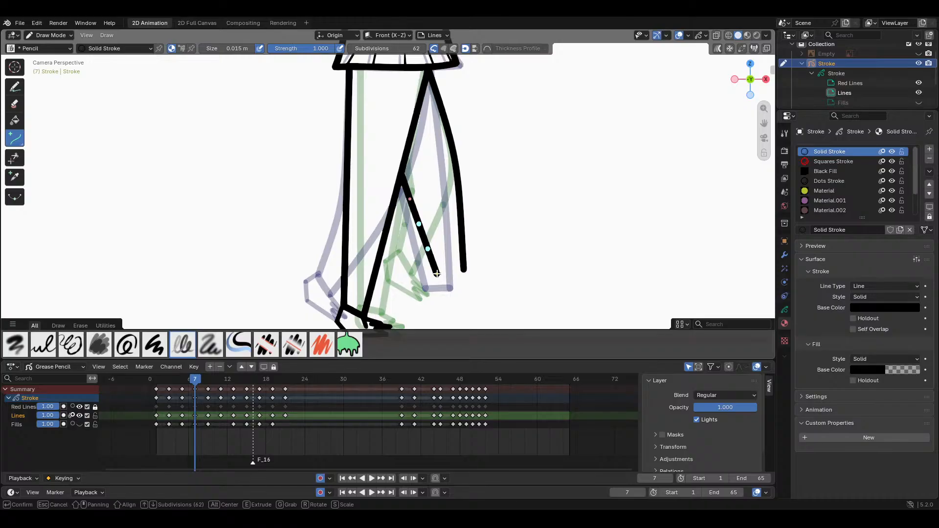
{"action": "key", "text": "Return"}
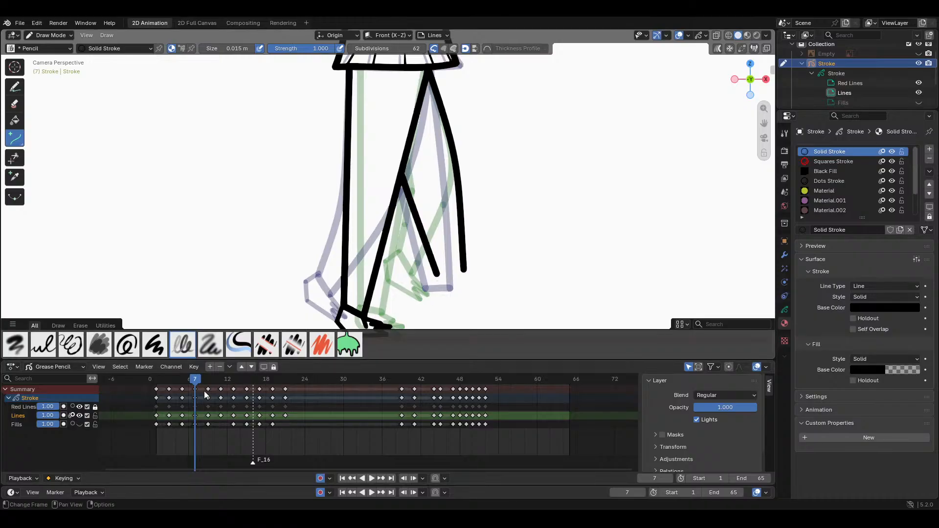
Step: Play the animation from the early frames and scrub through it to check the motion of the legs
{"action": "left_click_drag", "start_coordinate": [196, 381], "coordinate": [162, 366]}
{"action": "key", "text": "space"}
{"action": "key", "text": "space"}
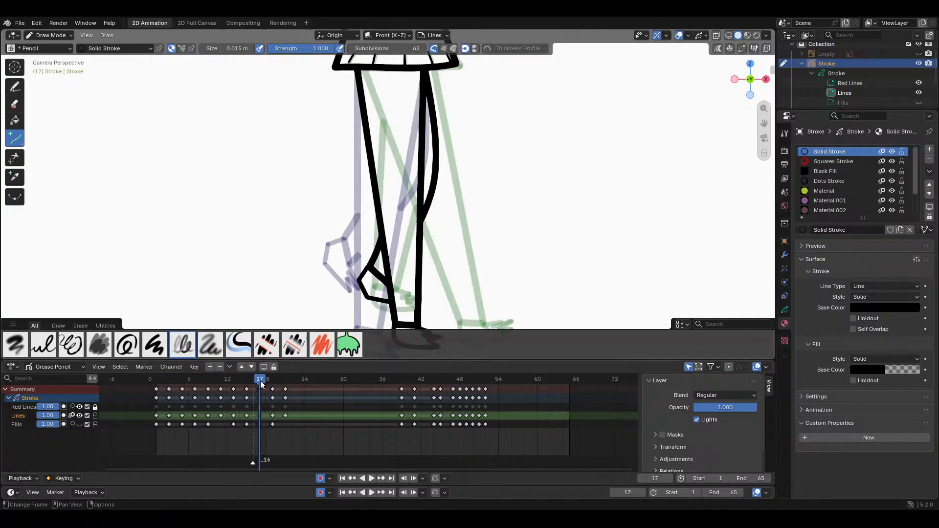
{"action": "mouse_move", "coordinate": [260, 380]}
{"action": "left_mouse_down"}
{"action": "mouse_move", "coordinate": [128, 382]}
{"action": "mouse_move", "coordinate": [218, 381]}
{"action": "mouse_move", "coordinate": [167, 382]}
{"action": "mouse_move", "coordinate": [219, 384]}
{"action": "mouse_move", "coordinate": [181, 386]}
{"action": "mouse_move", "coordinate": [228, 386]}
{"action": "mouse_move", "coordinate": [186, 392]}
{"action": "mouse_move", "coordinate": [240, 400]}
{"action": "mouse_move", "coordinate": [186, 400]}
{"action": "mouse_move", "coordinate": [260, 398]}
{"action": "mouse_move", "coordinate": [174, 402]}
{"action": "mouse_move", "coordinate": [265, 404]}
{"action": "left_mouse_up"}
{"action": "mouse_move", "coordinate": [290, 406]}
{"action": "left_mouse_down"}
{"action": "mouse_move", "coordinate": [302, 405]}
{"action": "mouse_move", "coordinate": [175, 407]}
{"action": "mouse_move", "coordinate": [217, 406]}
{"action": "mouse_move", "coordinate": [196, 406]}
{"action": "left_mouse_up"}
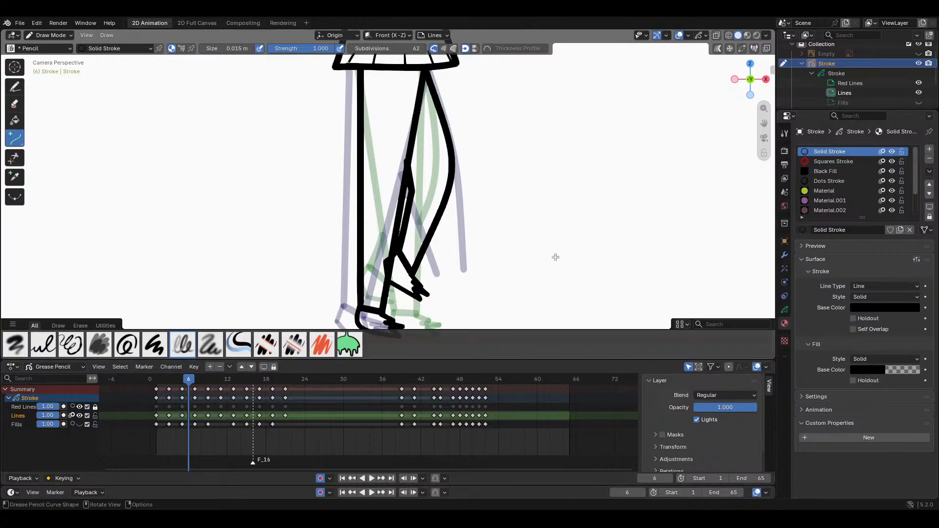
{"action": "scroll", "coordinate": [556, 258], "scroll_direction": "down", "scroll_amount": 1}
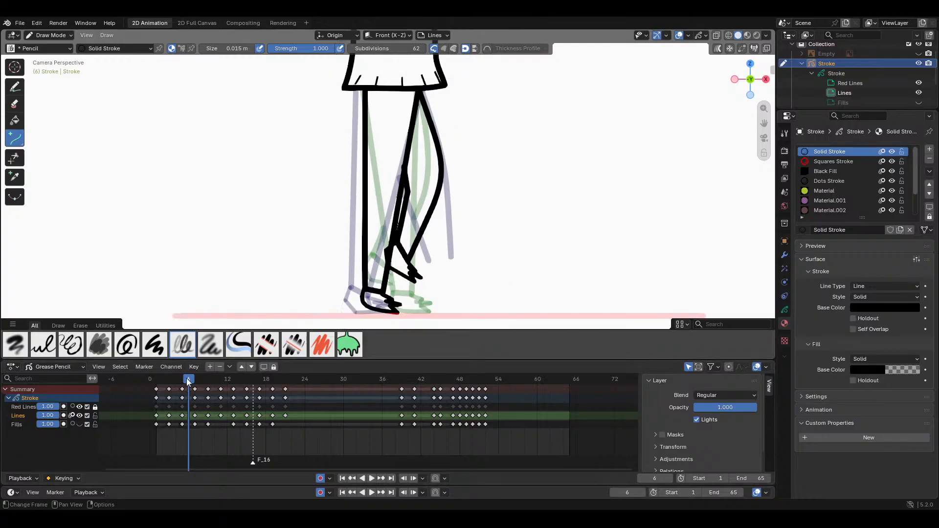
Step: Close the raised leg's ankle on frame 7 with a short line between the front and back lines
{"action": "mouse_move", "coordinate": [189, 379]}
{"action": "left_mouse_down"}
{"action": "mouse_move", "coordinate": [163, 380]}
{"action": "mouse_move", "coordinate": [227, 377]}
{"action": "mouse_move", "coordinate": [195, 382]}
{"action": "left_mouse_up"}
{"action": "scroll", "coordinate": [543, 235], "scroll_direction": "up", "scroll_amount": 1}
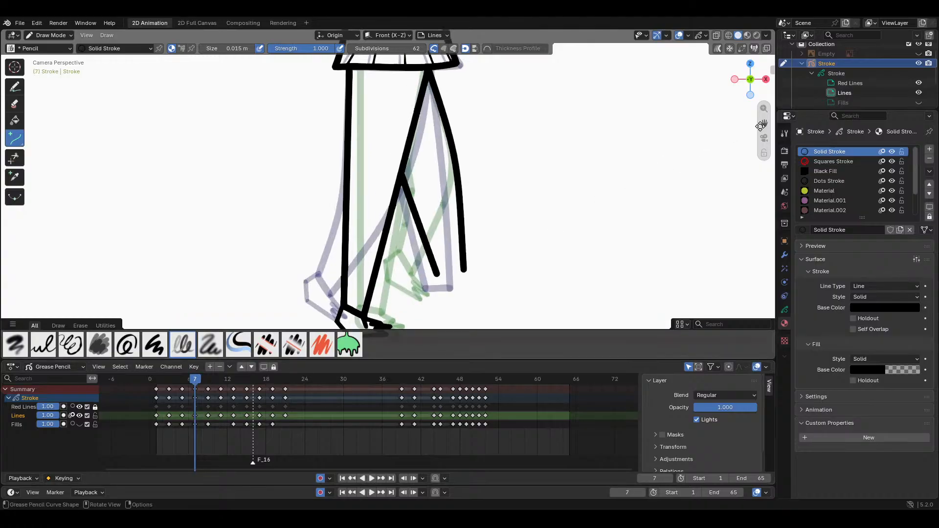
{"action": "left_click_drag", "start_coordinate": [762, 126], "coordinate": [761, 73]}
{"action": "scroll", "coordinate": [474, 200], "scroll_direction": "up", "scroll_amount": 3}
{"action": "left_click_drag", "start_coordinate": [498, 234], "coordinate": [446, 242]}
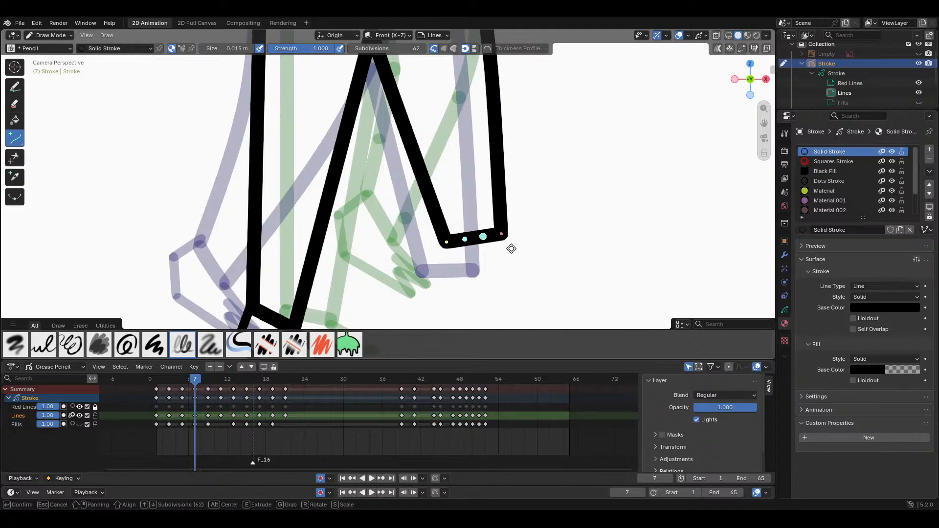
{"action": "key", "text": "Return"}
{"action": "scroll", "coordinate": [502, 246], "scroll_direction": "down", "scroll_amount": 2}
{"action": "scroll", "coordinate": [502, 246], "scroll_direction": "down", "scroll_amount": 3}
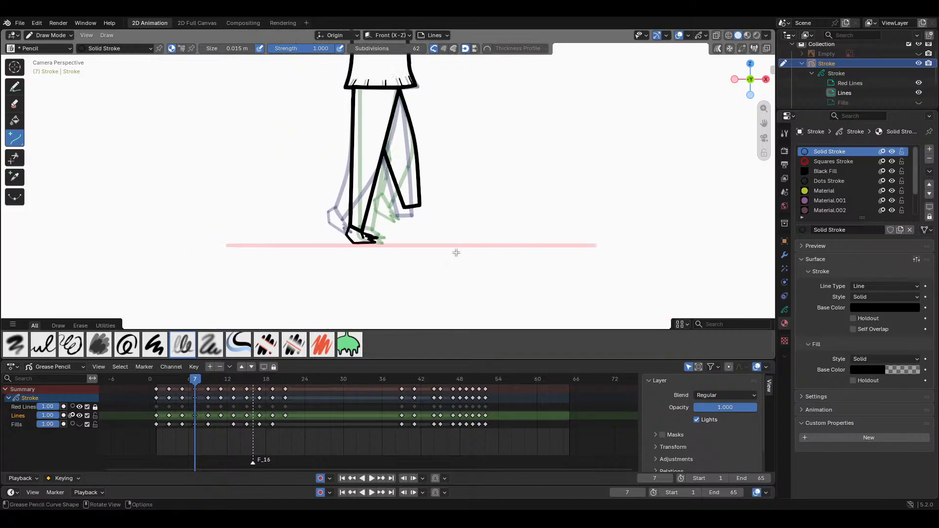
Step: Move the F_16 timeline marker to frame 13 and save the file
{"action": "left_click_drag", "start_coordinate": [764, 123], "coordinate": [770, 156]}
{"action": "scroll", "coordinate": [503, 253], "scroll_direction": "up", "scroll_amount": 1}
{"action": "mouse_move", "coordinate": [218, 374]}
{"action": "left_mouse_down"}
{"action": "mouse_move", "coordinate": [196, 375]}
{"action": "mouse_move", "coordinate": [293, 368]}
{"action": "mouse_move", "coordinate": [160, 375]}
{"action": "mouse_move", "coordinate": [206, 365]}
{"action": "mouse_move", "coordinate": [159, 376]}
{"action": "mouse_move", "coordinate": [201, 369]}
{"action": "mouse_move", "coordinate": [159, 381]}
{"action": "mouse_move", "coordinate": [225, 424]}
{"action": "mouse_move", "coordinate": [213, 426]}
{"action": "mouse_move", "coordinate": [246, 423]}
{"action": "mouse_move", "coordinate": [223, 425]}
{"action": "mouse_move", "coordinate": [234, 422]}
{"action": "left_mouse_up"}
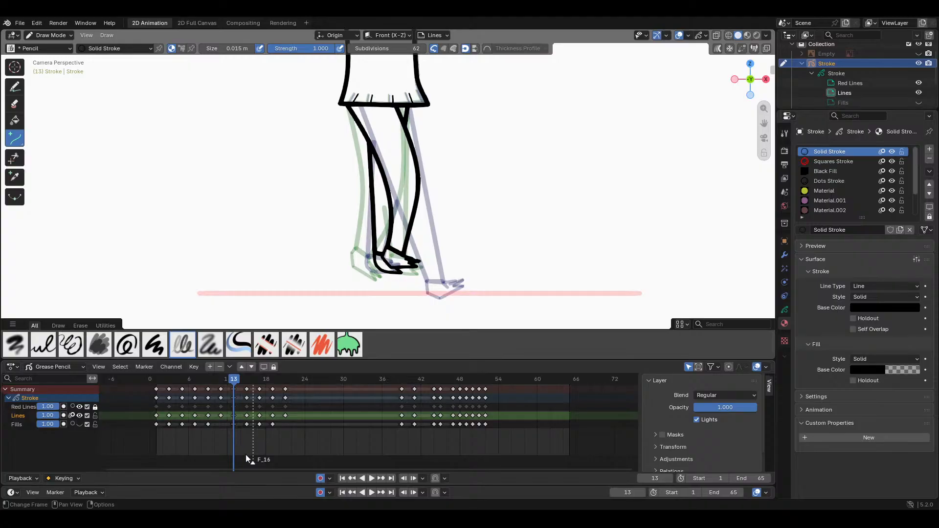
{"action": "left_click_drag", "start_coordinate": [252, 465], "coordinate": [229, 468]}
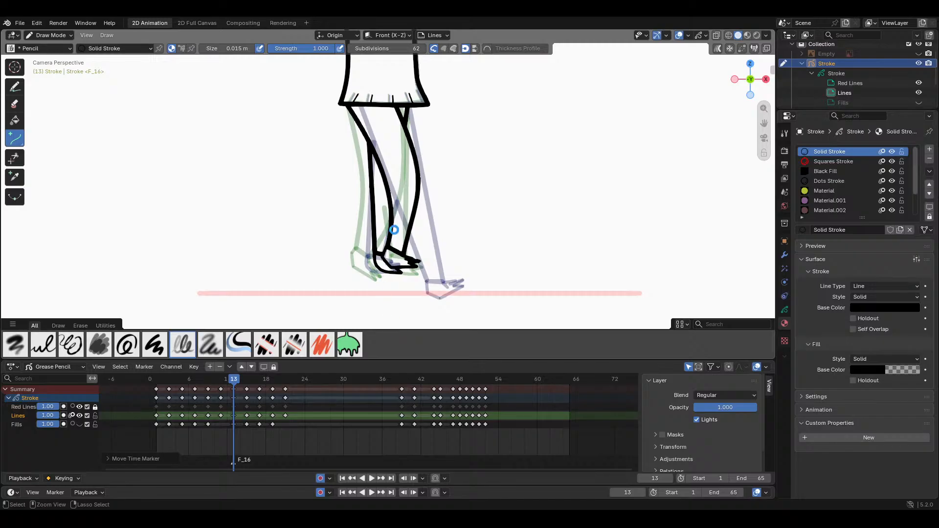
{"action": "key", "text": "ctrl+s"}
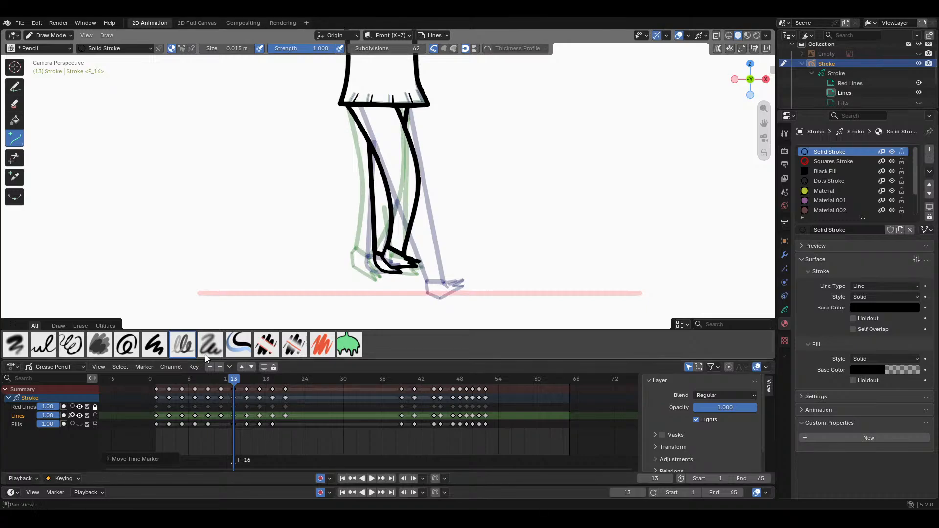
Step: Trim the raised foot's heel line where it overlaps the standing leg in the drawing shown on frame 6
{"action": "left_click", "coordinate": [15, 158]}
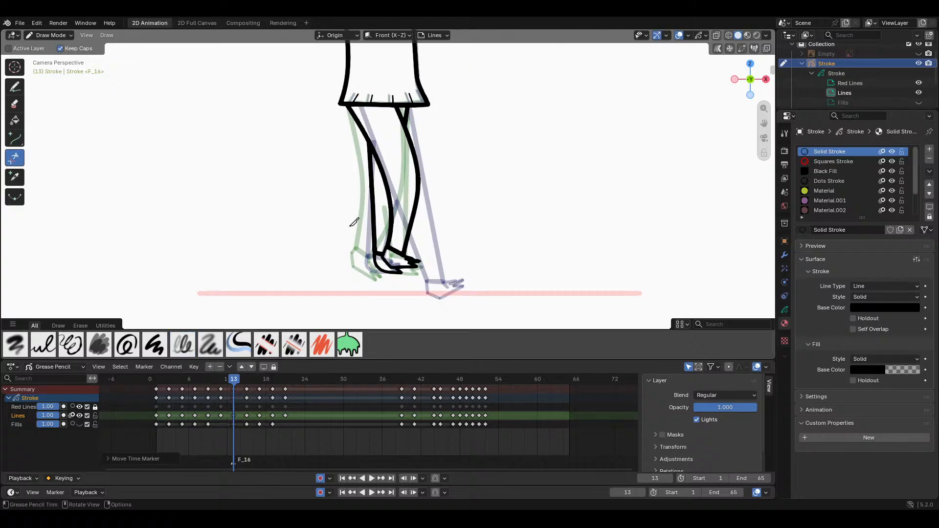
{"action": "left_click", "coordinate": [201, 381]}
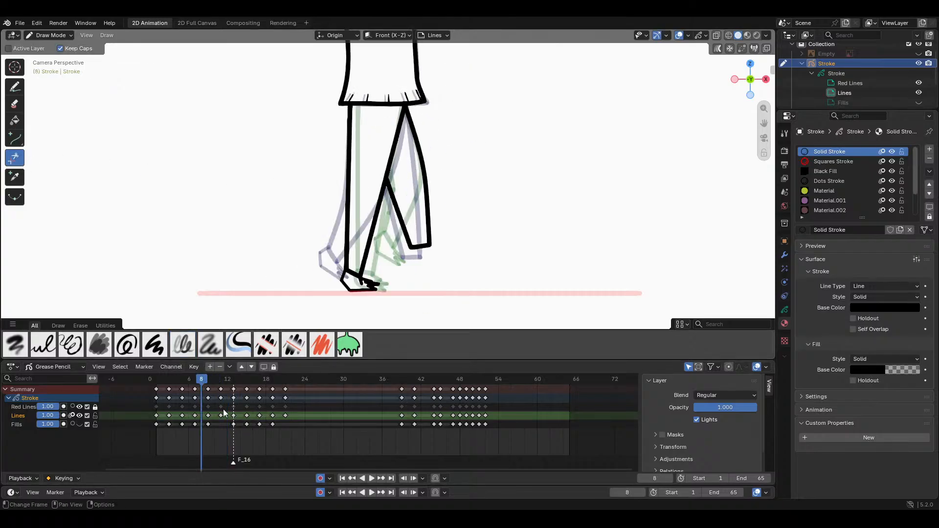
{"action": "mouse_move", "coordinate": [201, 380]}
{"action": "left_mouse_down"}
{"action": "mouse_move", "coordinate": [162, 378]}
{"action": "mouse_move", "coordinate": [204, 380]}
{"action": "mouse_move", "coordinate": [190, 382]}
{"action": "left_mouse_up"}
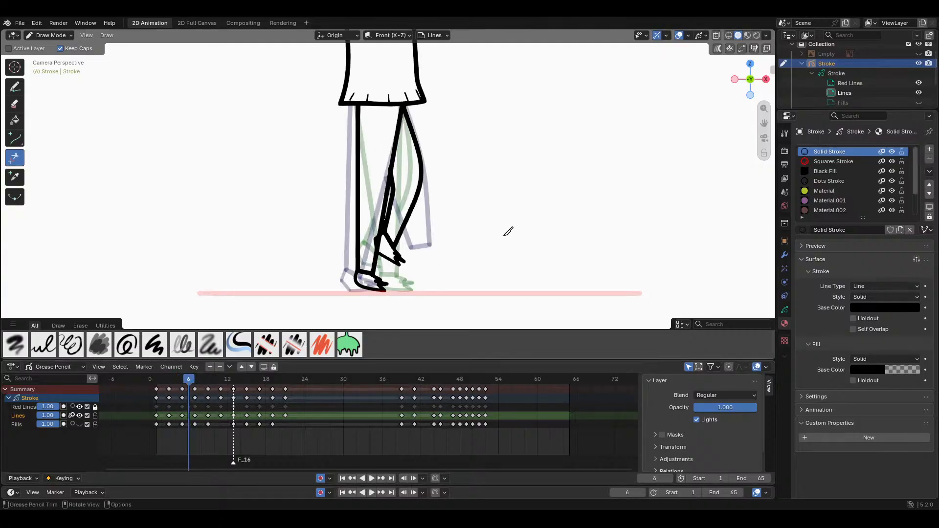
{"action": "scroll", "coordinate": [377, 248], "scroll_direction": "up", "scroll_amount": 3}
{"action": "left_click_drag", "start_coordinate": [367, 273], "coordinate": [398, 301]}
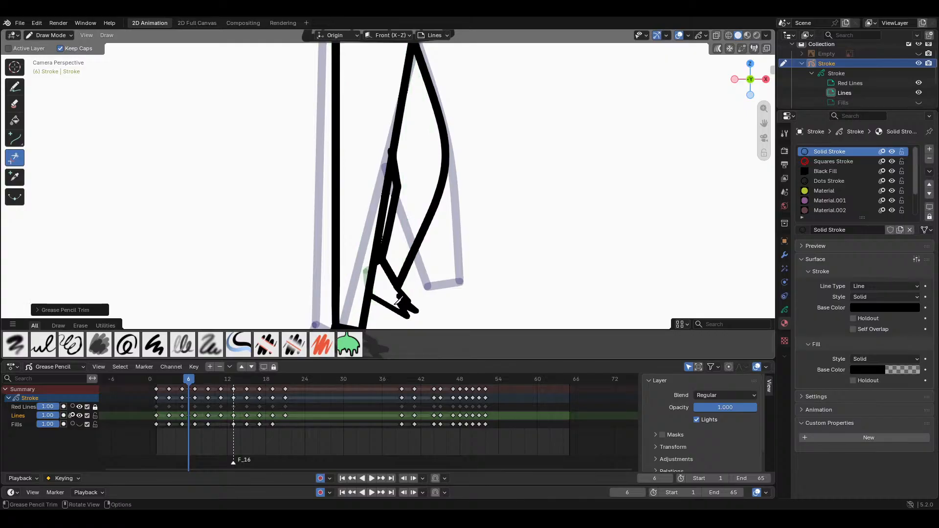
{"action": "scroll", "coordinate": [391, 283], "scroll_direction": "down", "scroll_amount": 4}
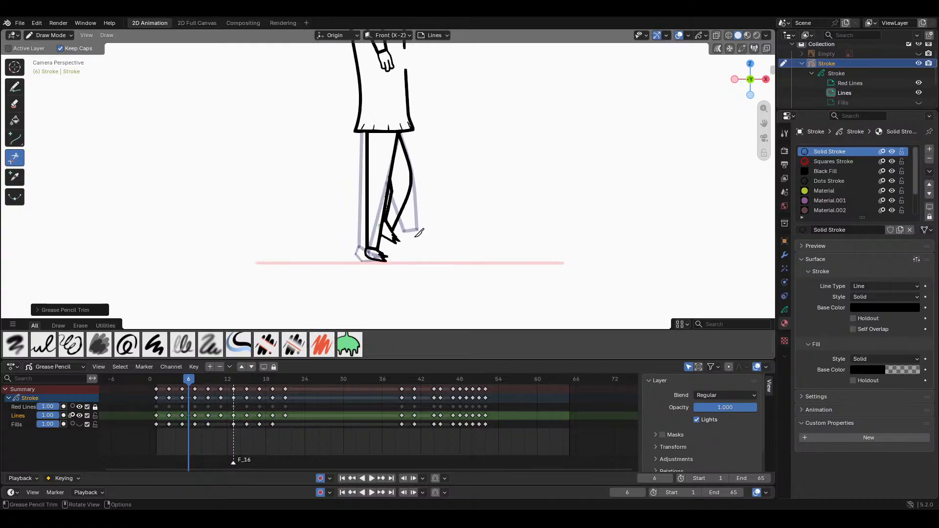
{"action": "scroll", "coordinate": [376, 259], "scroll_direction": "up", "scroll_amount": 6}
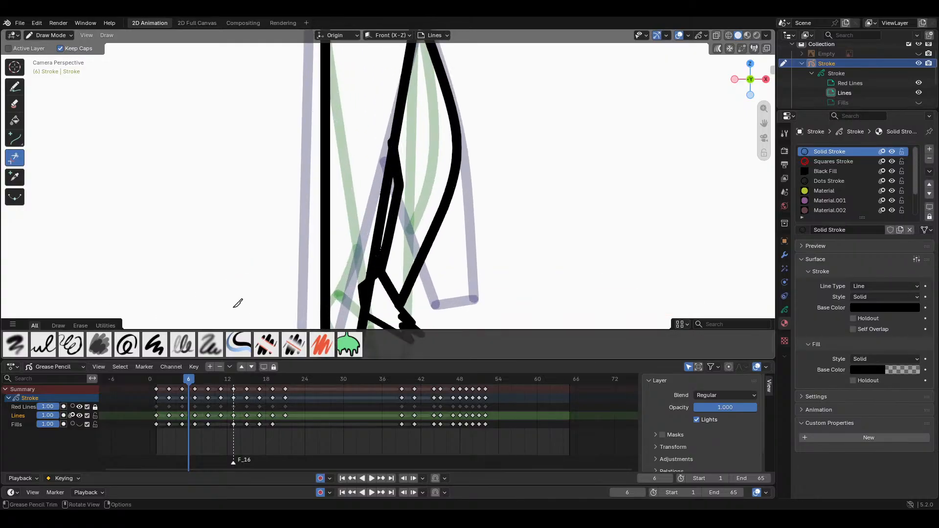
Step: Trim the leftover heel stub at the standing leg on frame 5, then switch back to the Curve tool
{"action": "left_click_drag", "start_coordinate": [189, 380], "coordinate": [182, 379]}
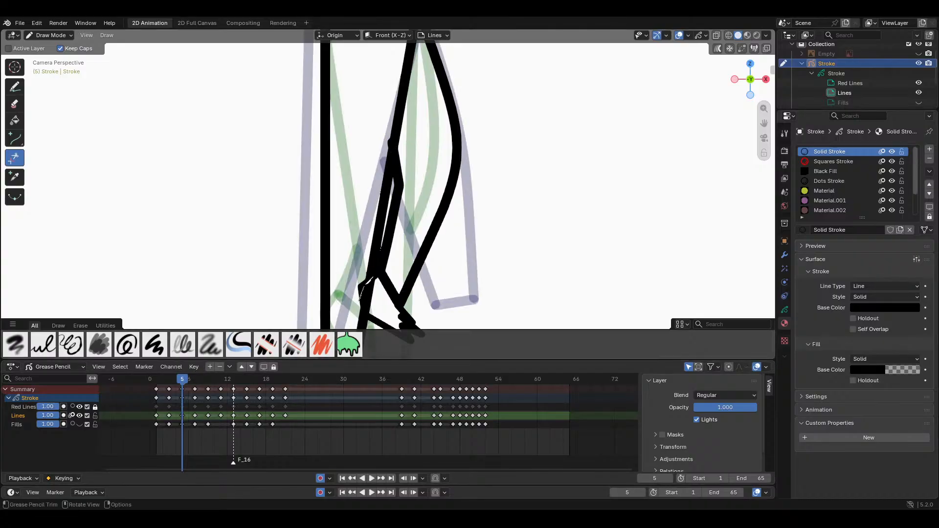
{"action": "left_click_drag", "start_coordinate": [369, 281], "coordinate": [359, 293]}
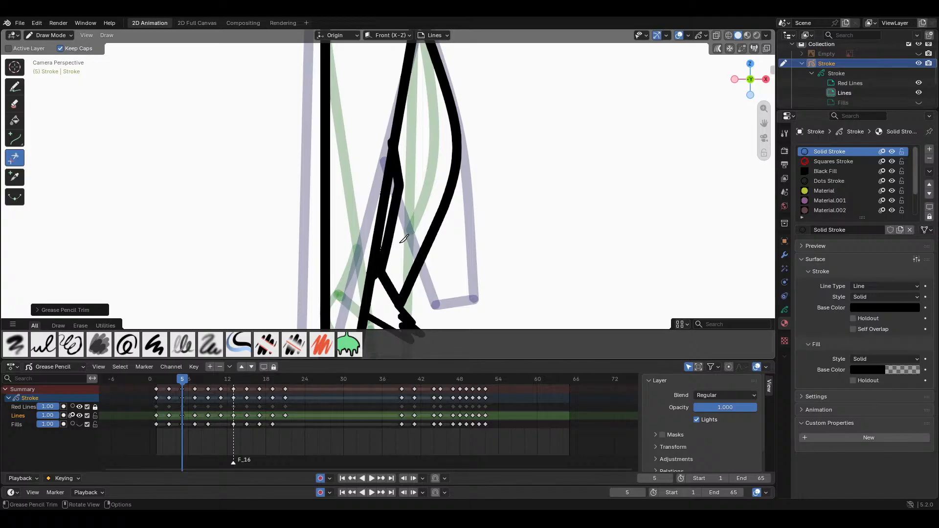
{"action": "scroll", "coordinate": [406, 242], "scroll_direction": "down", "scroll_amount": 2}
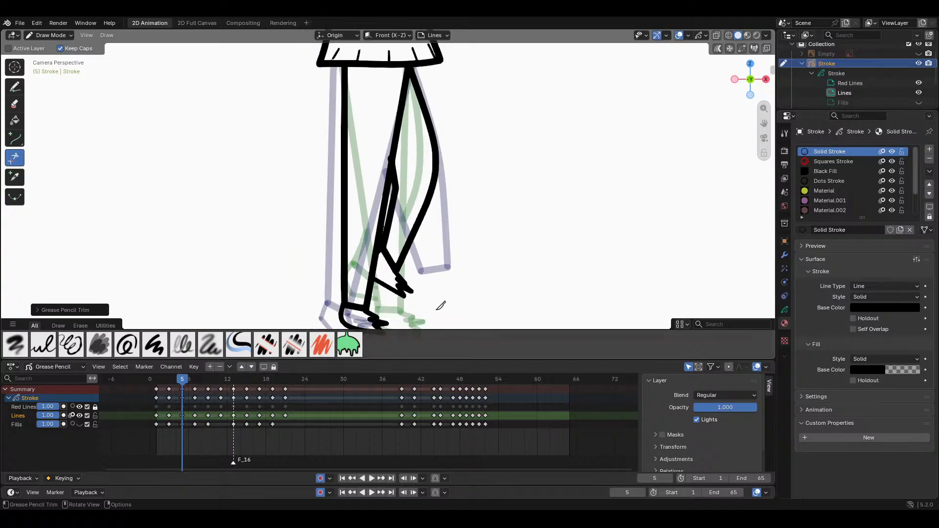
{"action": "scroll", "coordinate": [412, 253], "scroll_direction": "down", "scroll_amount": 2}
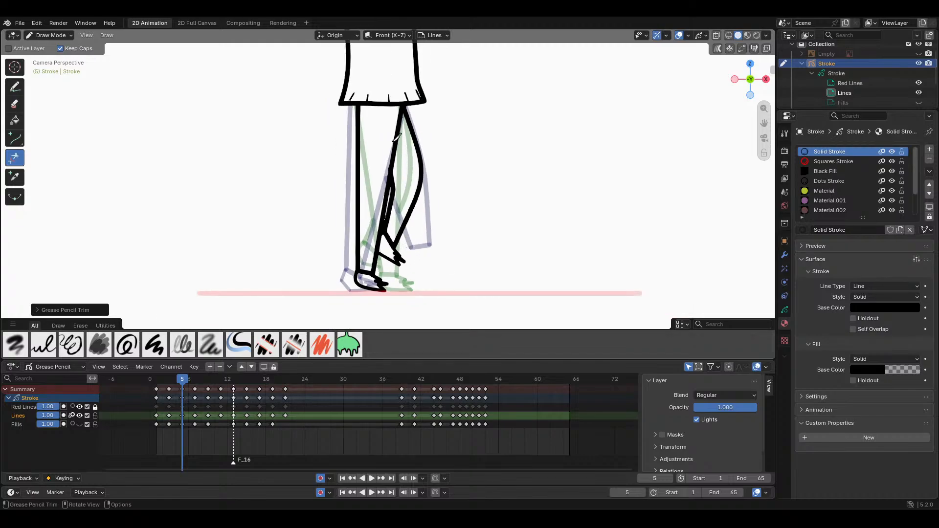
{"action": "left_click", "coordinate": [15, 140]}
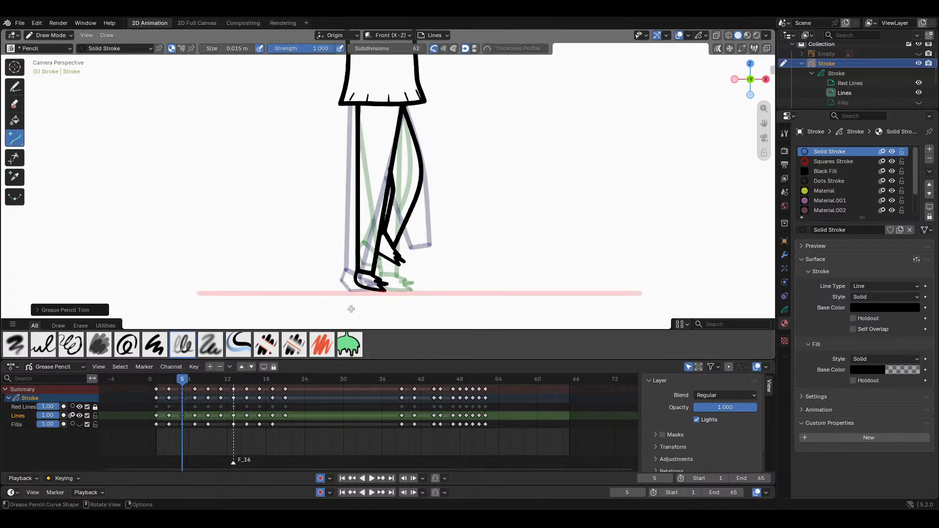
Step: Examine the character's drawing on frame 13 from the legs up to the torso, comparing it with the neighbouring frames
{"action": "left_click_drag", "start_coordinate": [181, 383], "coordinate": [234, 414]}
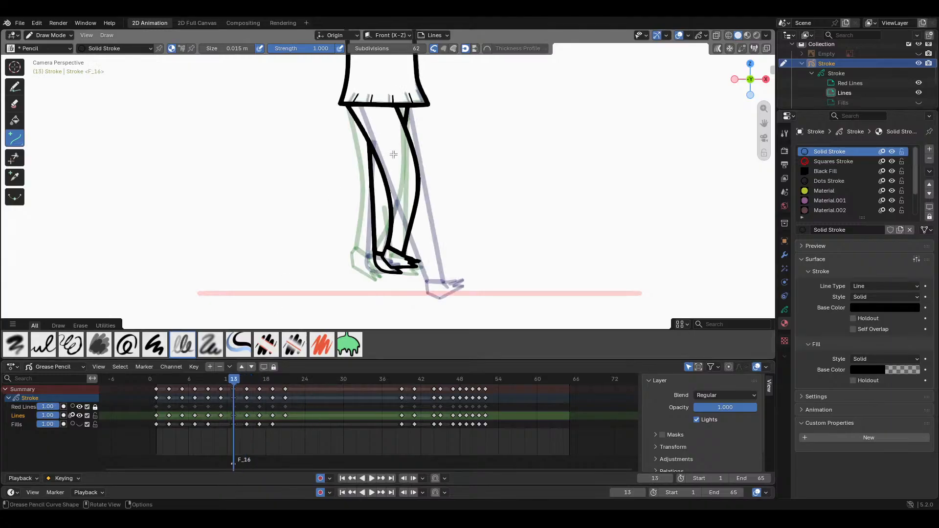
{"action": "left_click_drag", "start_coordinate": [765, 122], "coordinate": [764, 136]}
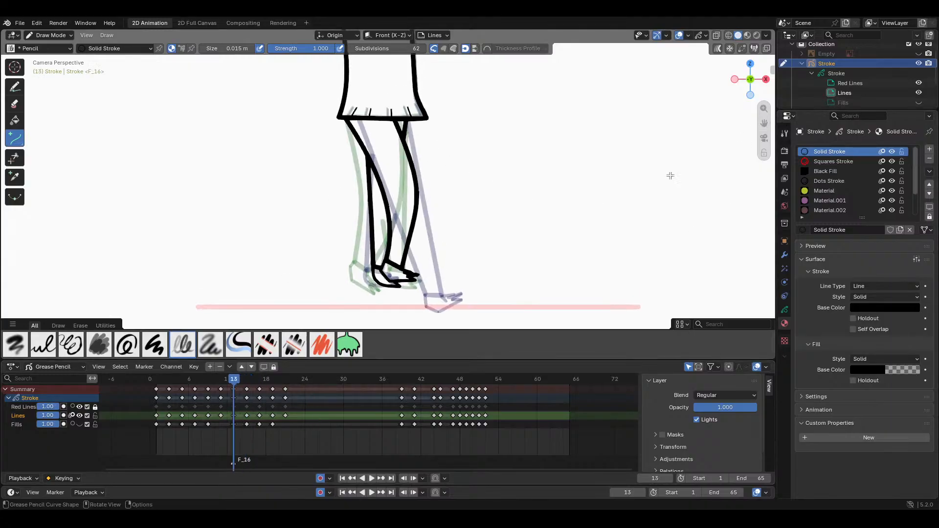
{"action": "mouse_move", "coordinate": [233, 379]}
{"action": "left_mouse_down"}
{"action": "mouse_move", "coordinate": [303, 386]}
{"action": "mouse_move", "coordinate": [233, 397]}
{"action": "left_mouse_up"}
{"action": "scroll", "coordinate": [478, 270], "scroll_direction": "down", "scroll_amount": 2}
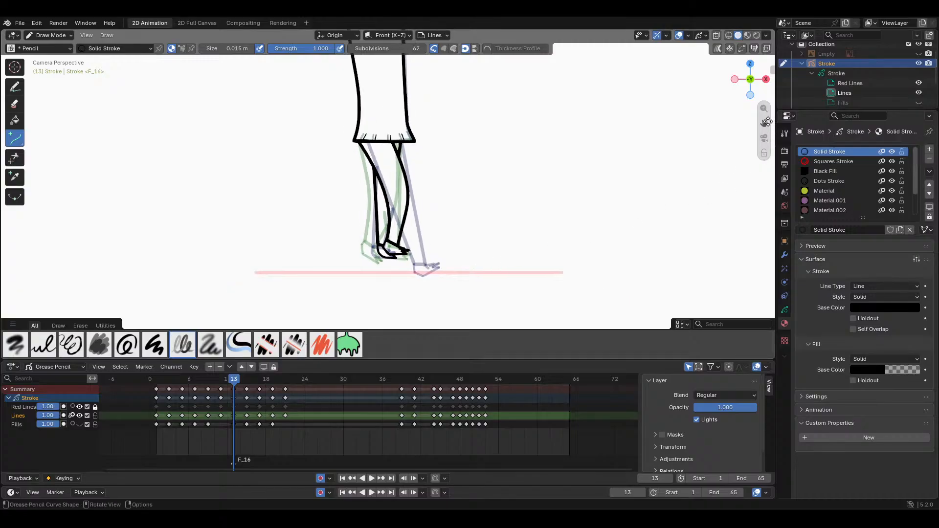
{"action": "mouse_move", "coordinate": [764, 122]}
{"action": "left_mouse_down"}
{"action": "mouse_move", "coordinate": [769, 276]}
{"action": "mouse_move", "coordinate": [766, 261]}
{"action": "left_mouse_up"}
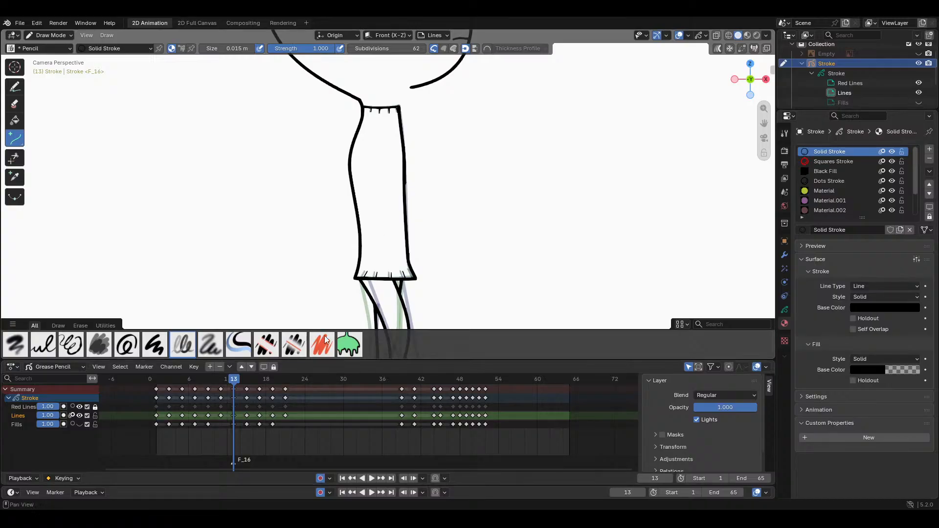
{"action": "mouse_move", "coordinate": [240, 383]}
{"action": "left_mouse_down"}
{"action": "mouse_move", "coordinate": [207, 384]}
{"action": "mouse_move", "coordinate": [298, 383]}
{"action": "mouse_move", "coordinate": [233, 389]}
{"action": "left_mouse_up"}
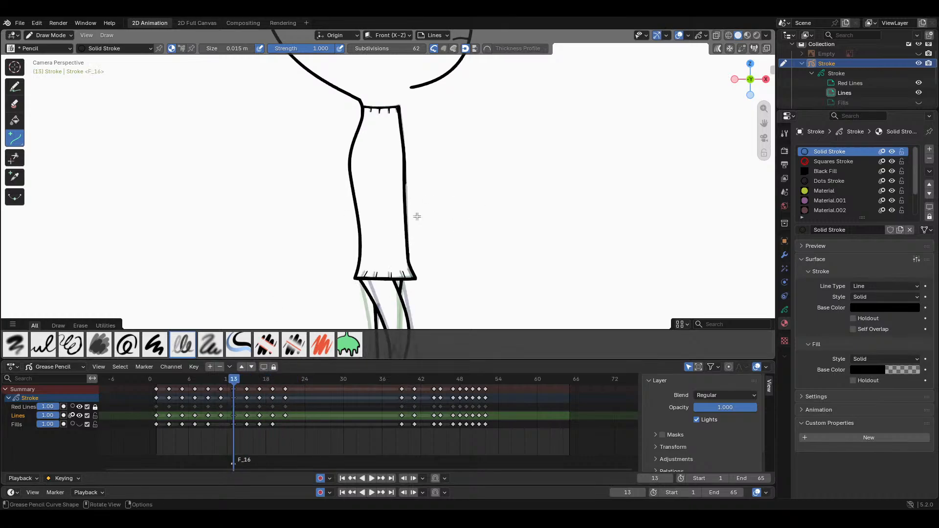
{"action": "scroll", "coordinate": [425, 262], "scroll_direction": "up", "scroll_amount": 4}
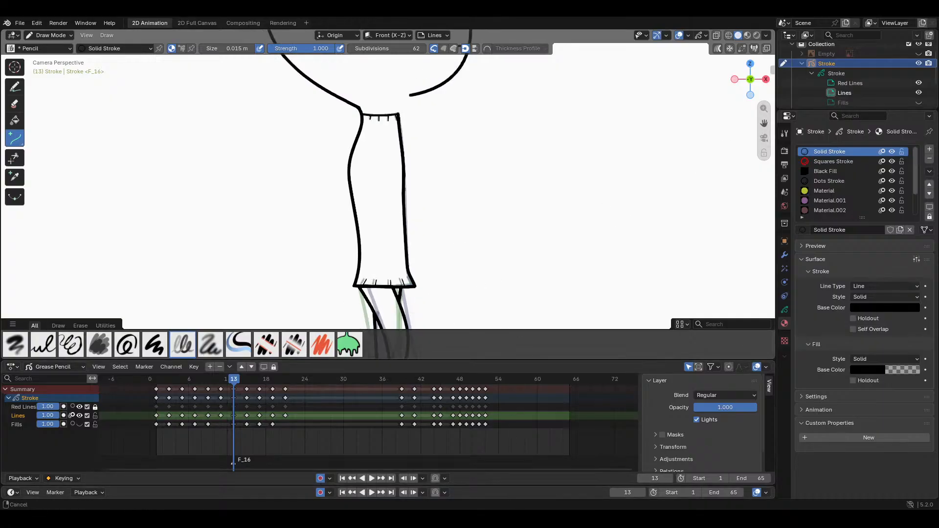
{"action": "mouse_move", "coordinate": [763, 124]}
{"action": "left_mouse_down"}
{"action": "mouse_move", "coordinate": [764, 49]}
{"action": "mouse_move", "coordinate": [763, 125]}
{"action": "left_mouse_up"}
{"action": "scroll", "coordinate": [592, 248], "scroll_direction": "up", "scroll_amount": 2}
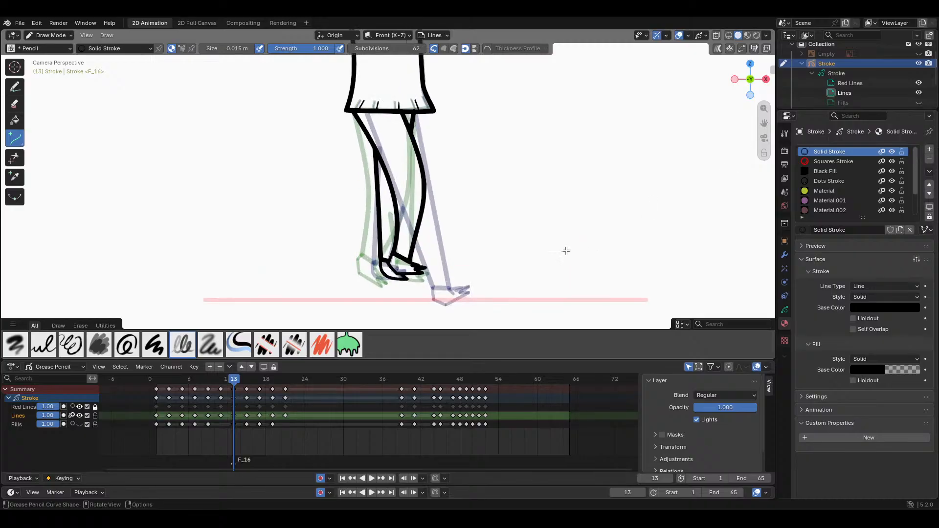
Step: Trim the raised leg's stray line end where it meets the standing leg on frame 5
{"action": "key", "text": "space"}
{"action": "mouse_move", "coordinate": [234, 381]}
{"action": "left_mouse_down"}
{"action": "mouse_move", "coordinate": [249, 380]}
{"action": "mouse_move", "coordinate": [176, 377]}
{"action": "mouse_move", "coordinate": [174, 366]}
{"action": "left_mouse_up"}
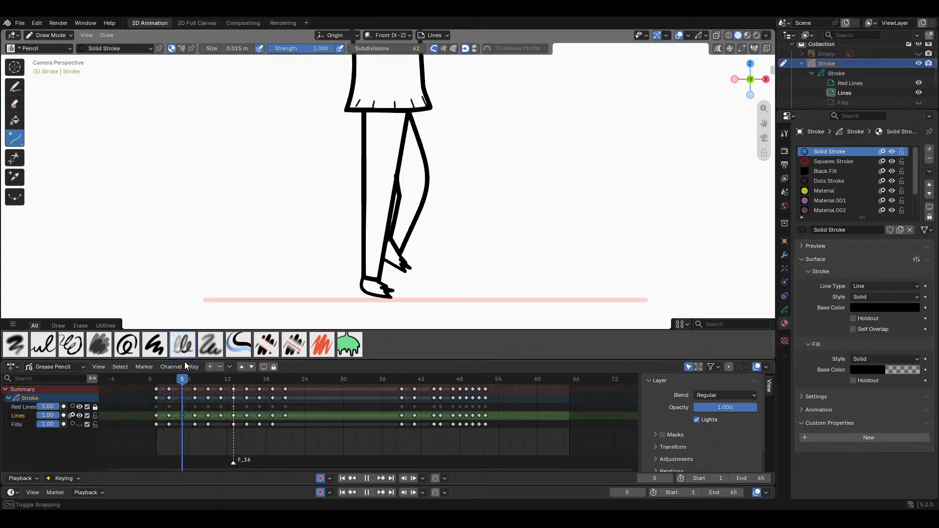
{"action": "mouse_move", "coordinate": [185, 363]}
{"action": "left_mouse_down"}
{"action": "mouse_move", "coordinate": [162, 364]}
{"action": "mouse_move", "coordinate": [186, 368]}
{"action": "left_mouse_up"}
{"action": "scroll", "coordinate": [469, 184], "scroll_direction": "up", "scroll_amount": 4}
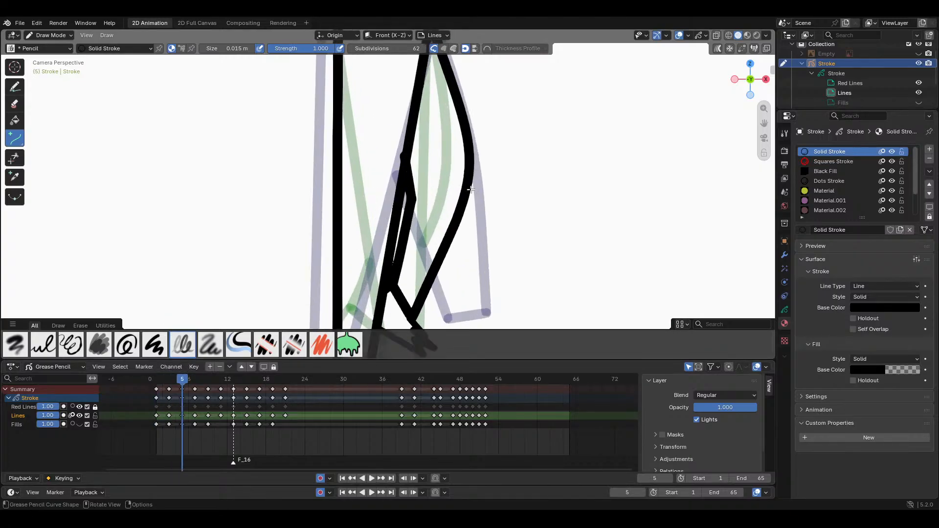
{"action": "left_click", "coordinate": [15, 157]}
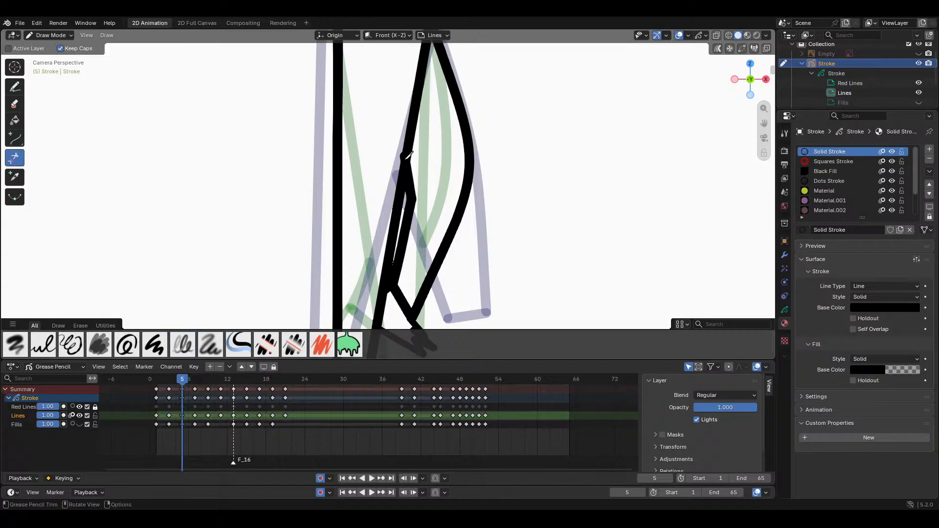
{"action": "left_click_drag", "start_coordinate": [405, 157], "coordinate": [409, 153]}
{"action": "scroll", "coordinate": [430, 163], "scroll_direction": "down", "scroll_amount": 3}
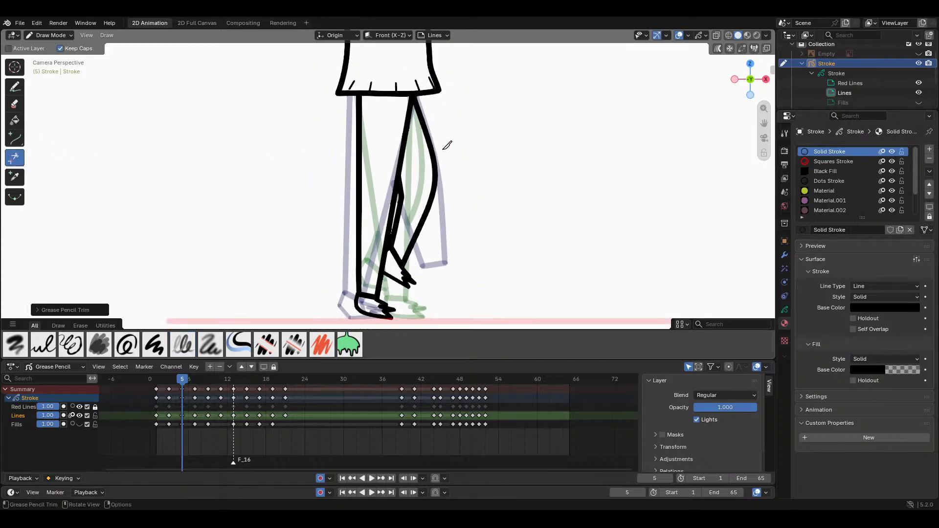
Step: Trim the forward leg's back line where it sticks out past the trailing leg on frame 11
{"action": "key", "text": "space"}
{"action": "left_click_drag", "start_coordinate": [184, 377], "coordinate": [195, 382]}
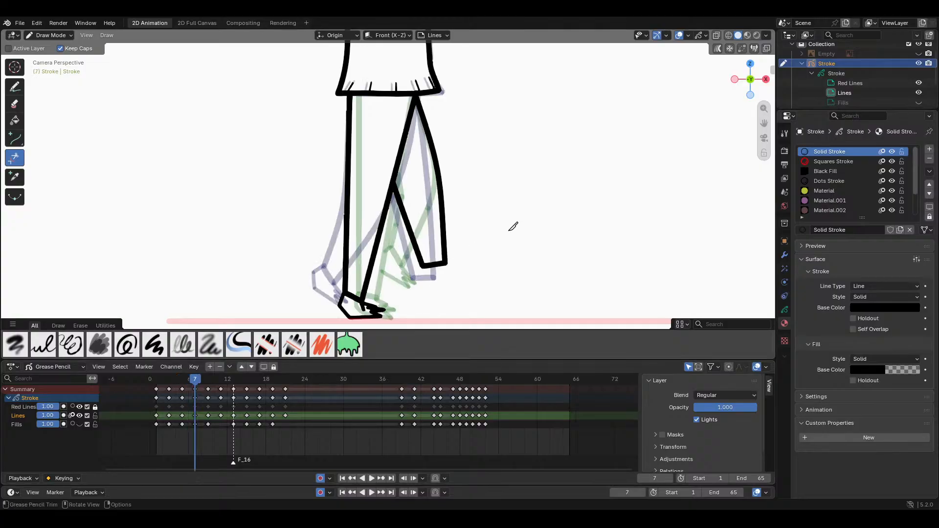
{"action": "left_click", "coordinate": [210, 380]}
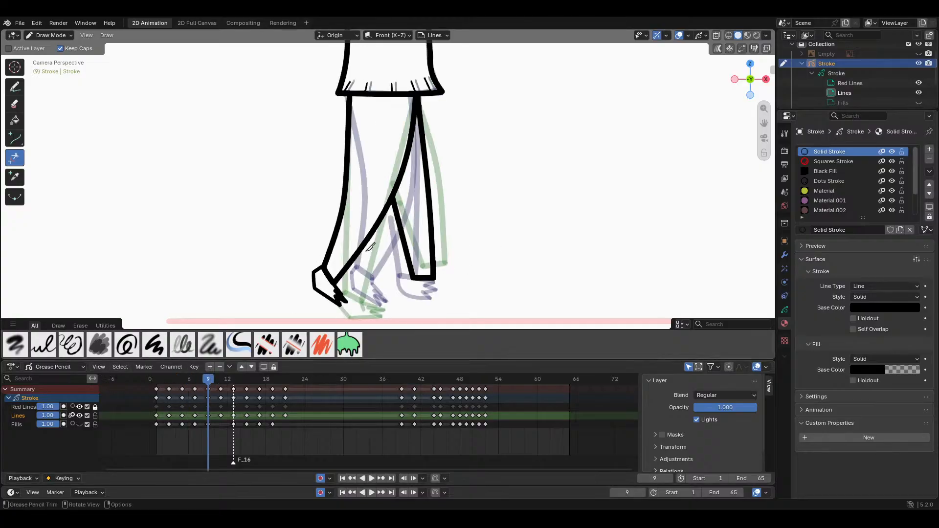
{"action": "left_click_drag", "start_coordinate": [208, 383], "coordinate": [222, 380]}
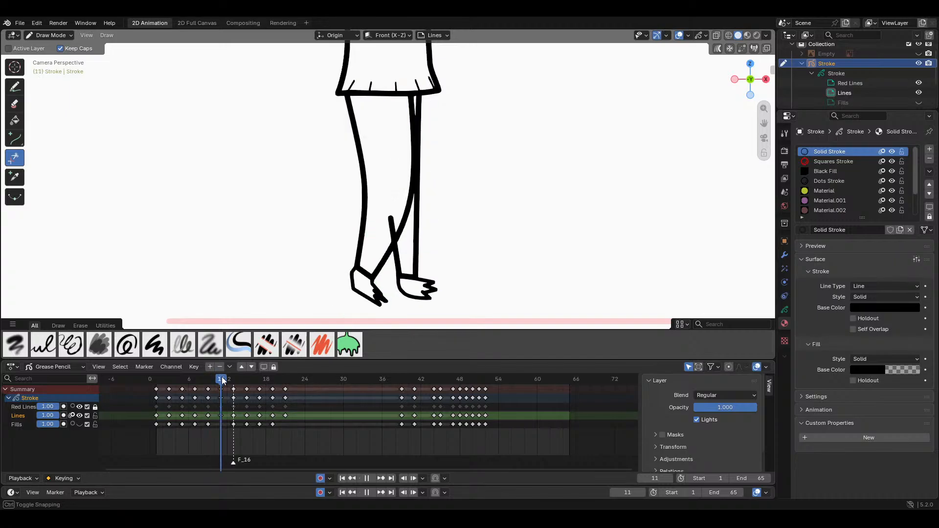
{"action": "left_click_drag", "start_coordinate": [402, 225], "coordinate": [346, 193]}
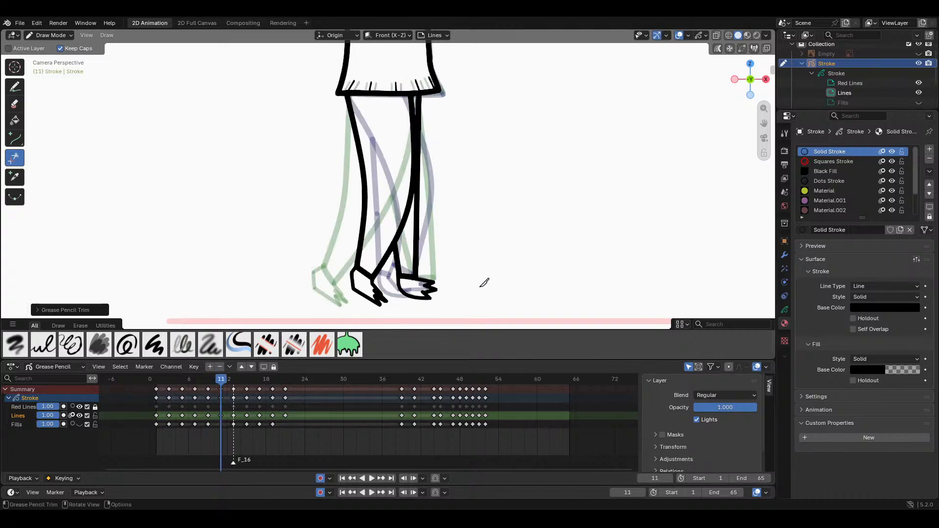
{"action": "scroll", "coordinate": [472, 238], "scroll_direction": "down", "scroll_amount": 2}
{"action": "scroll", "coordinate": [467, 221], "scroll_direction": "up", "scroll_amount": 1}
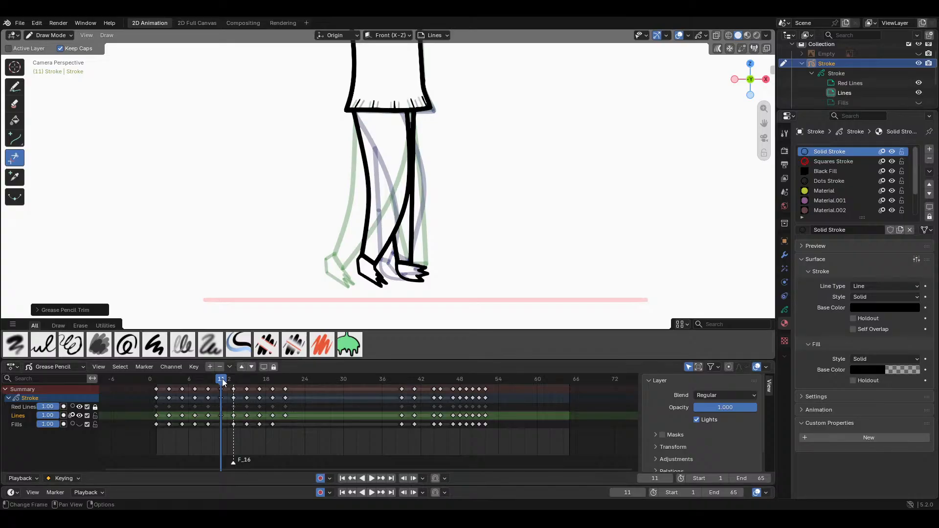
{"action": "mouse_move", "coordinate": [222, 382]}
{"action": "left_mouse_down"}
{"action": "mouse_move", "coordinate": [232, 383]}
{"action": "mouse_move", "coordinate": [157, 383]}
{"action": "left_mouse_up"}
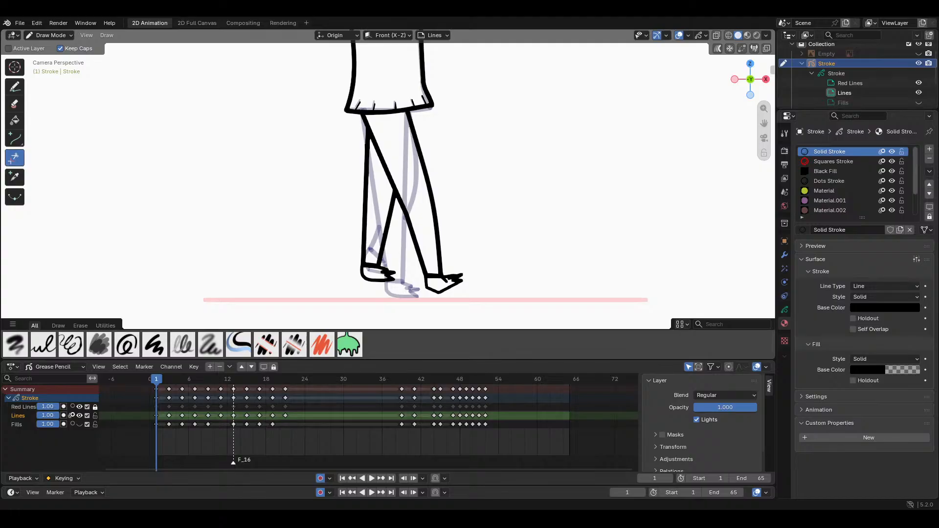
{"action": "left_click", "coordinate": [14, 138]}
{"action": "scroll", "coordinate": [569, 213], "scroll_direction": "up", "scroll_amount": 2}
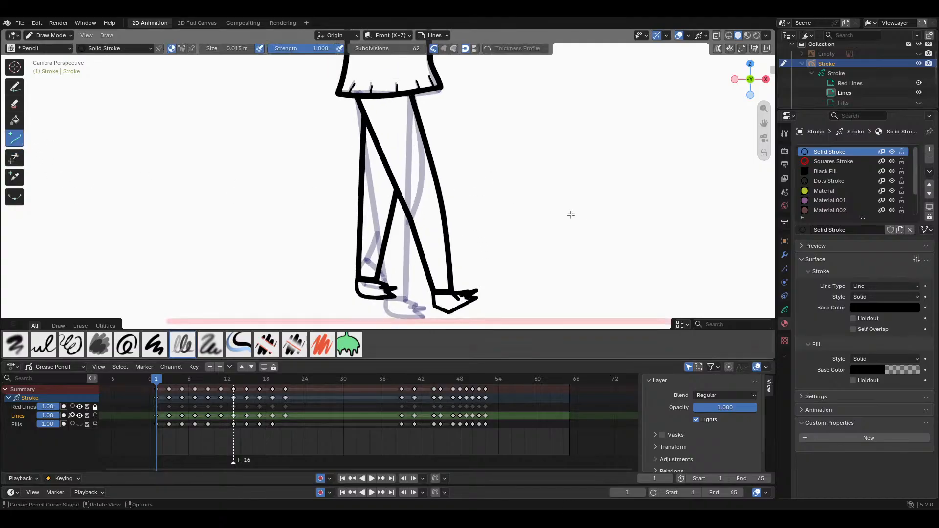
Step: In Edit Mode, copy the forward foot's strokes from frame 11 and paste them onto frame 7
{"action": "left_click_drag", "start_coordinate": [156, 379], "coordinate": [222, 374]}
{"action": "key", "text": "Tab"}
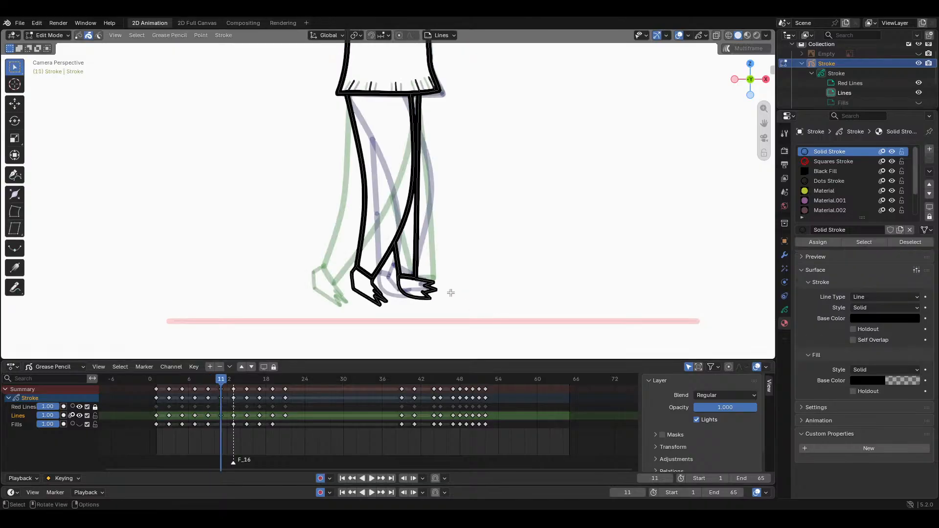
{"action": "left_click_drag", "start_coordinate": [402, 281], "coordinate": [448, 302]}
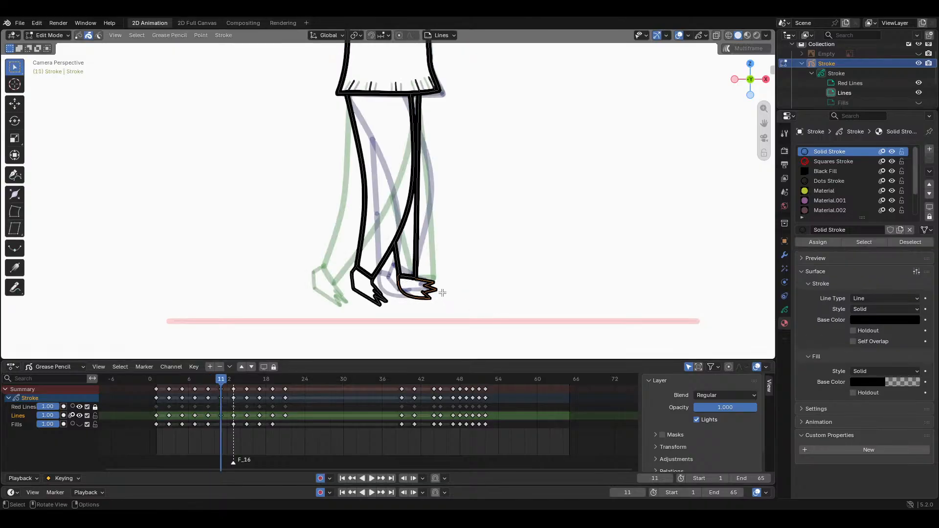
{"action": "key", "text": "ctrl+c"}
{"action": "left_click_drag", "start_coordinate": [221, 378], "coordinate": [194, 377]}
{"action": "key", "text": "ctrl+v"}
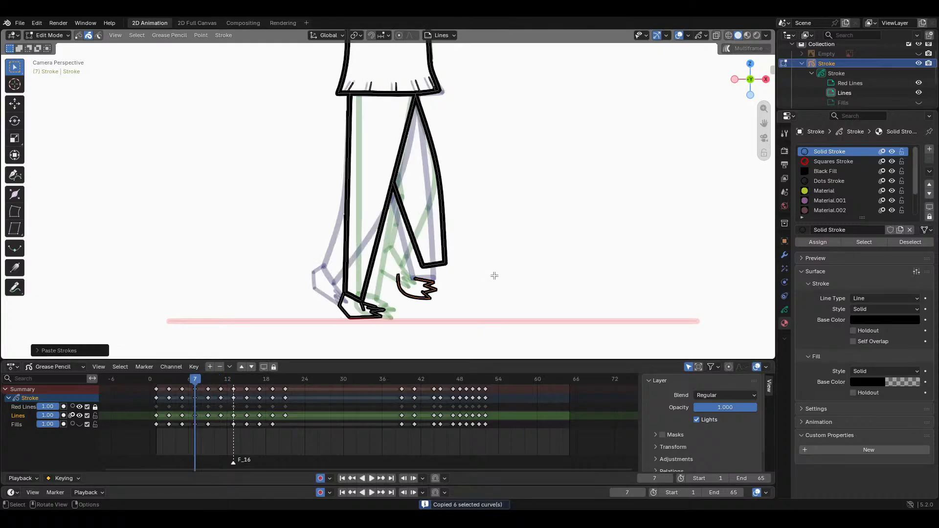
Step: Rotate the pasted foot on frame 7 so its toes tilt upward and move it onto the forward leg's ankle
{"action": "key", "text": "r"}
{"action": "left_click", "coordinate": [530, 273]}
{"action": "key", "text": "g"}
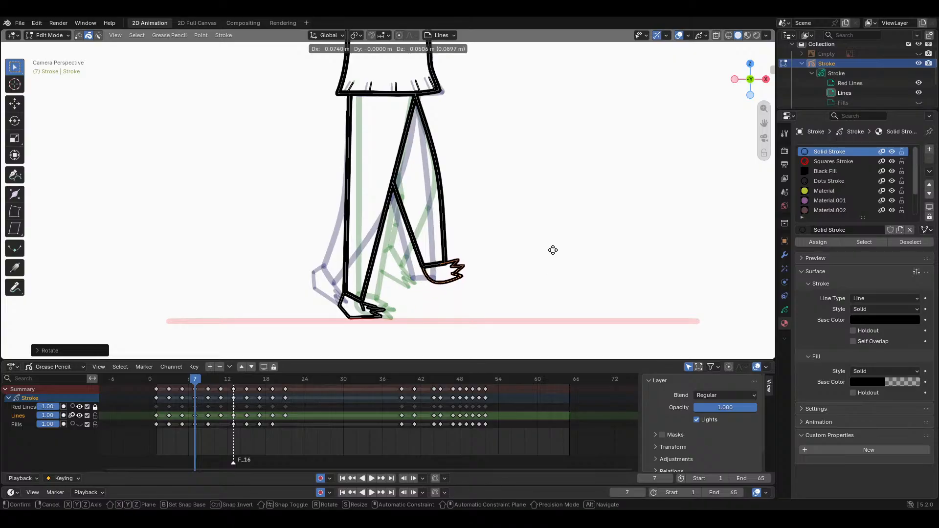
{"action": "left_click", "coordinate": [553, 250]}
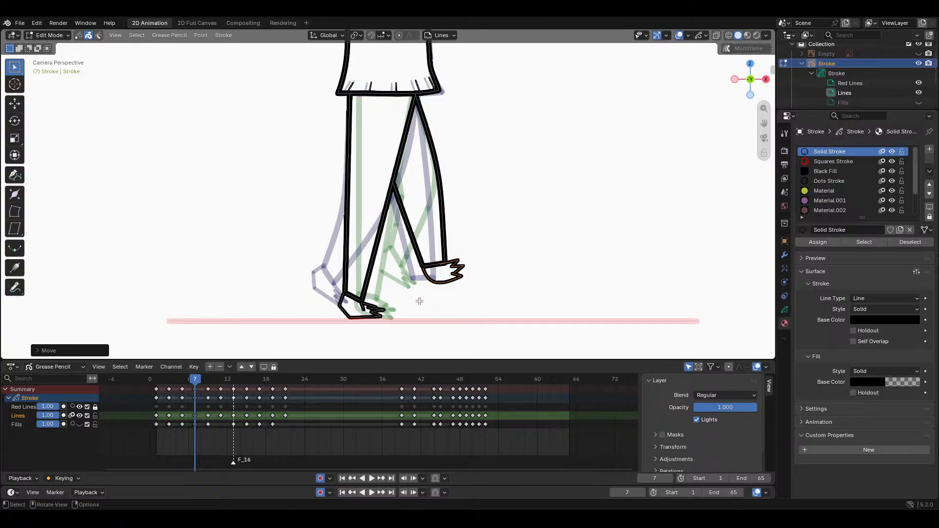
Step: Paste the copied foot onto frame 9, rotate it slightly and move it onto the forward leg's ankle
{"action": "key", "text": "Down"}
{"action": "key", "text": "Down"}
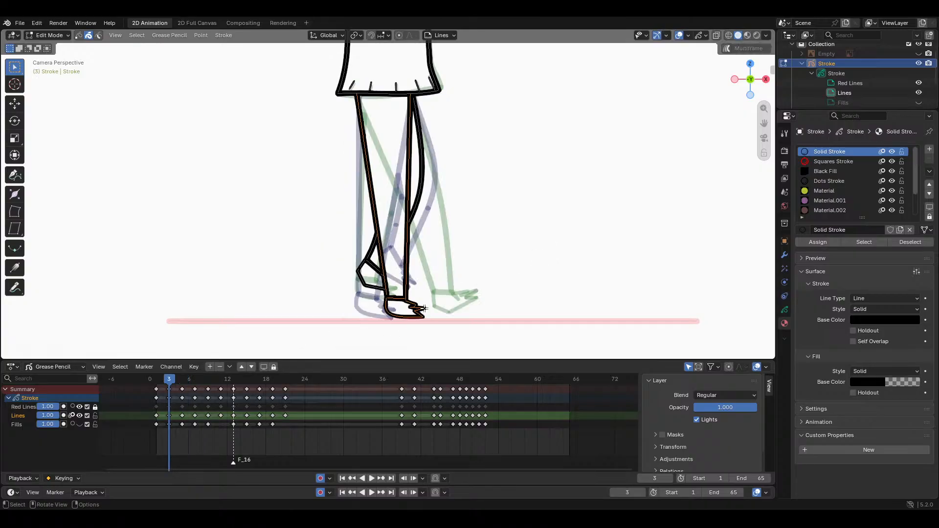
{"action": "key", "text": "Up"}
{"action": "key", "text": "Up"}
{"action": "key", "text": "Up"}
{"action": "key", "text": "ctrl+v"}
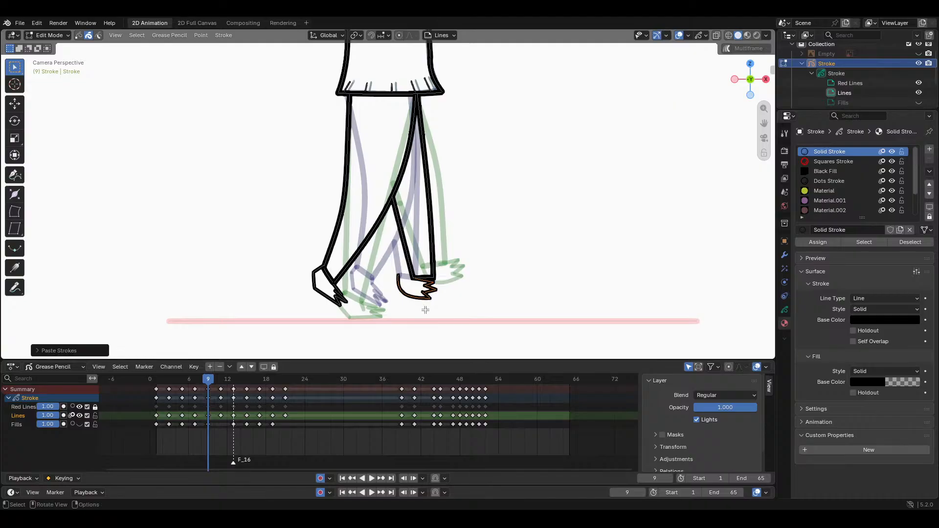
{"action": "key", "text": "r"}
{"action": "left_click", "coordinate": [527, 282]}
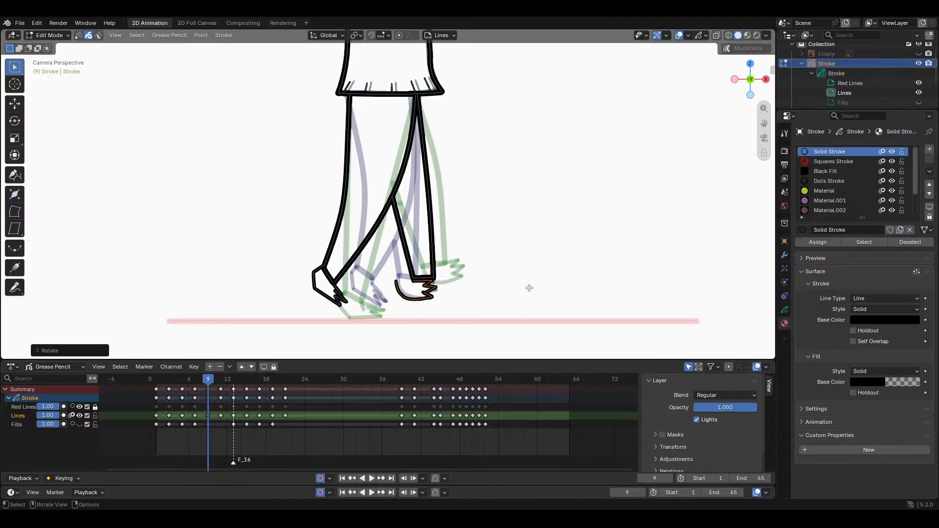
{"action": "key", "text": "g"}
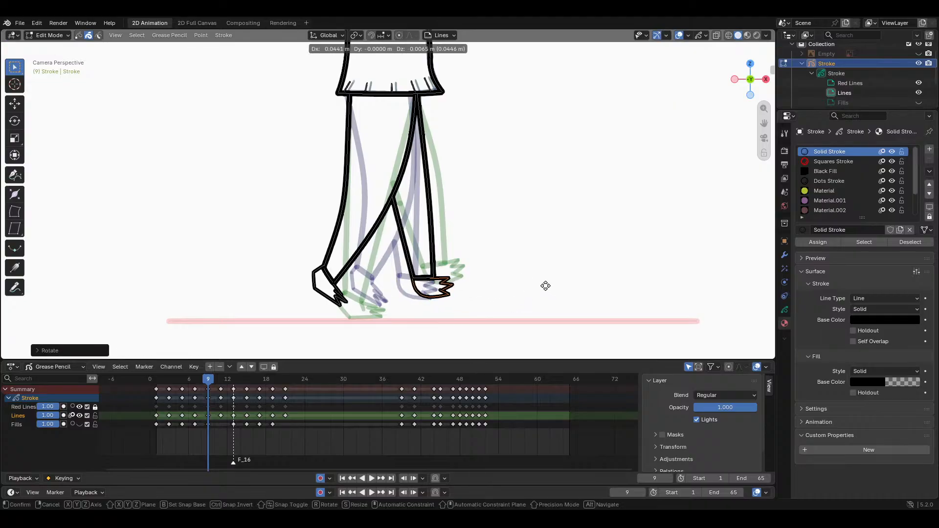
{"action": "left_click", "coordinate": [546, 286]}
Step: Delete the strokes of the far leg and its foot on frame 13, keeping the near leg
{"action": "left_click_drag", "start_coordinate": [206, 385], "coordinate": [234, 368]}
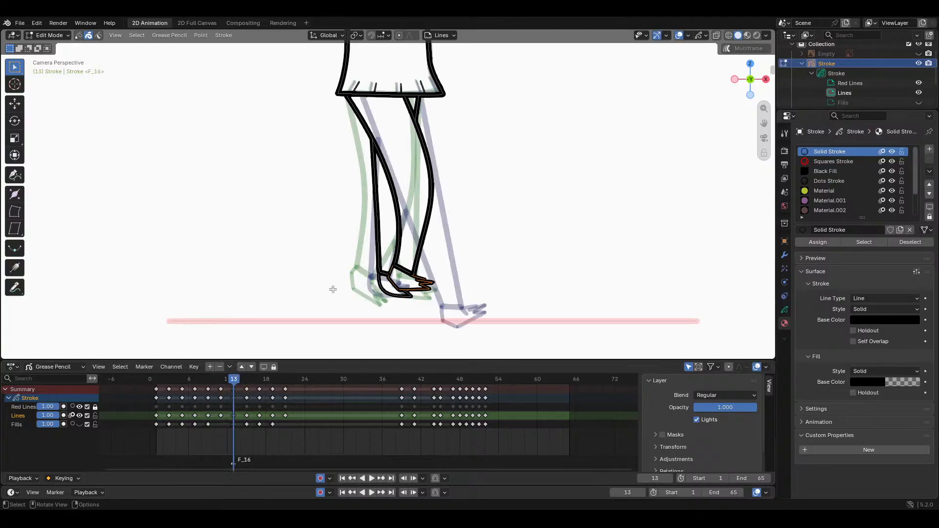
{"action": "left_click", "coordinate": [382, 287], "text": "shift"}
{"action": "left_click", "coordinate": [408, 296], "text": "shift"}
{"action": "left_click", "coordinate": [382, 290], "text": "shift"}
{"action": "key", "text": "x"}
{"action": "left_click", "coordinate": [376, 325]}
{"action": "mouse_move", "coordinate": [234, 378]}
{"action": "left_mouse_down"}
{"action": "mouse_move", "coordinate": [245, 381]}
{"action": "mouse_move", "coordinate": [201, 375]}
{"action": "mouse_move", "coordinate": [234, 379]}
{"action": "left_mouse_up"}
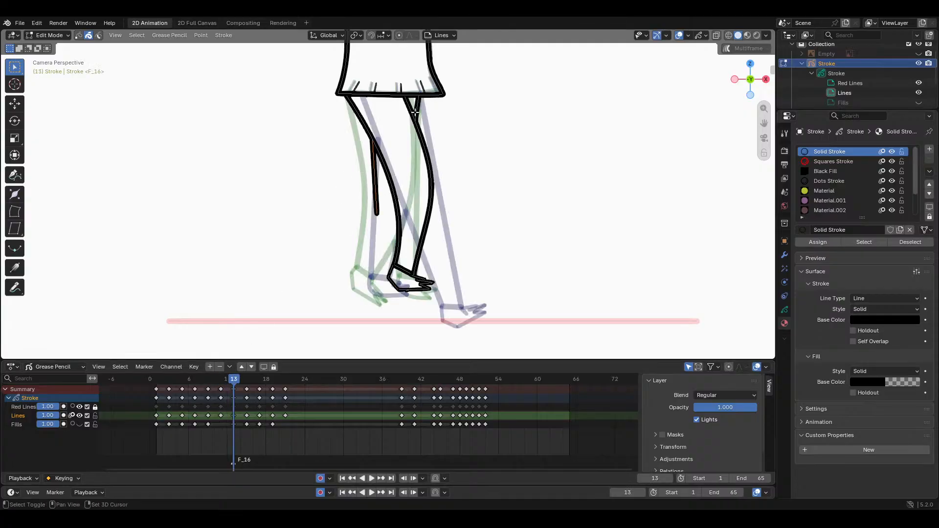
{"action": "key", "text": "Delete"}
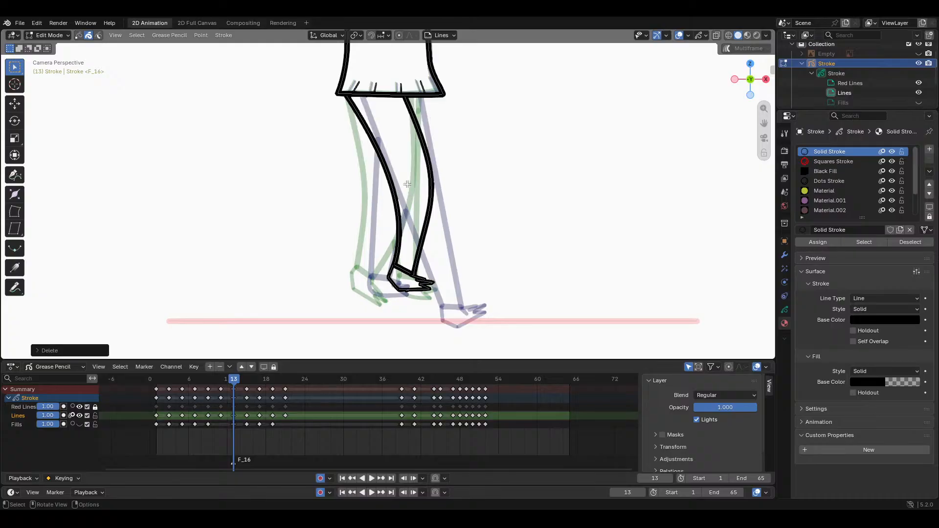
{"action": "left_click", "coordinate": [405, 298]}
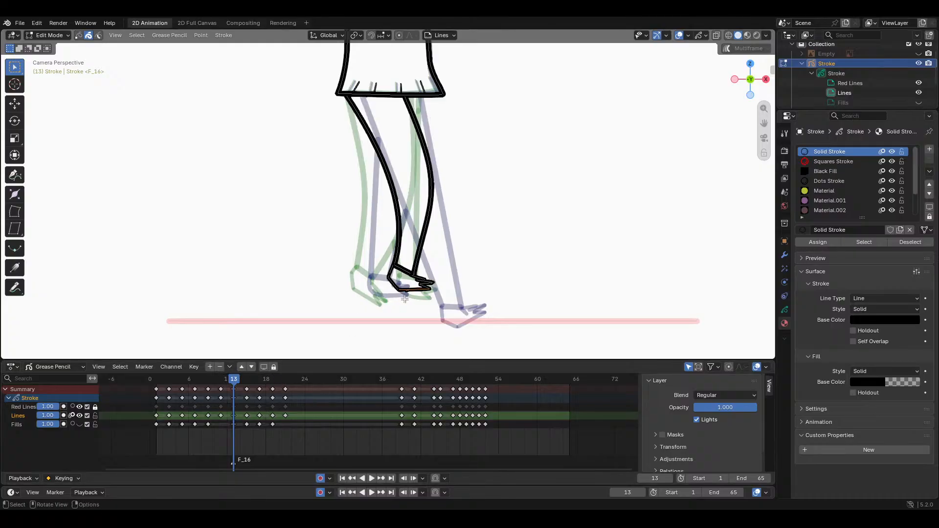
{"action": "key", "text": "x"}
{"action": "left_click", "coordinate": [408, 300]}
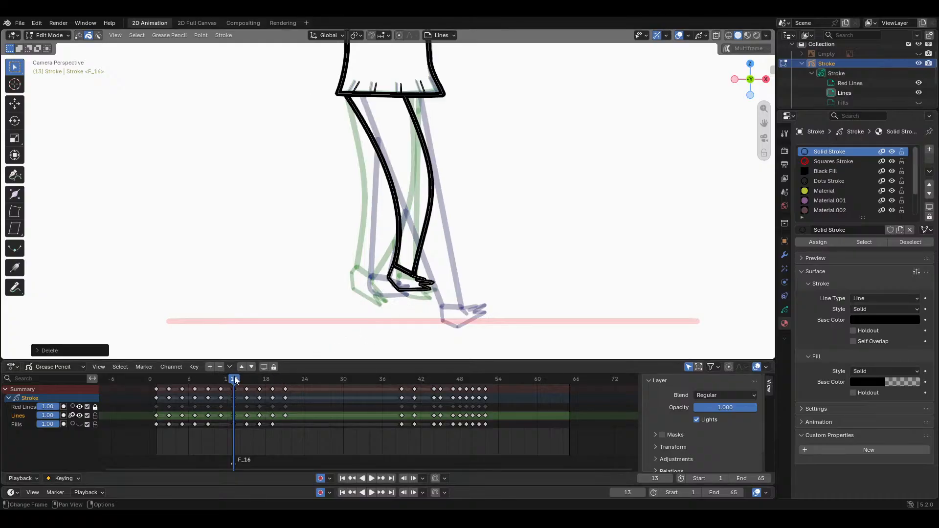
Step: Copy the trailing leg and foot strokes from frame 15 and paste them onto frame 13
{"action": "mouse_move", "coordinate": [235, 380]}
{"action": "left_mouse_down"}
{"action": "mouse_move", "coordinate": [220, 381]}
{"action": "mouse_move", "coordinate": [246, 381]}
{"action": "left_mouse_up"}
{"action": "mouse_move", "coordinate": [358, 234]}
{"action": "left_mouse_down"}
{"action": "mouse_move", "coordinate": [381, 293]}
{"action": "mouse_move", "coordinate": [409, 310]}
{"action": "left_mouse_up"}
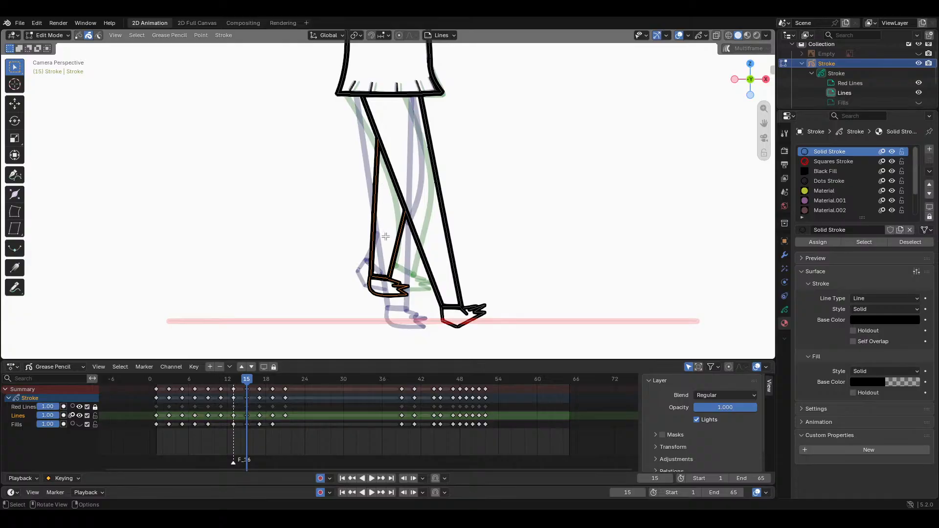
{"action": "key", "text": "ctrl+c"}
{"action": "key", "text": "Left"}
{"action": "key", "text": "Left"}
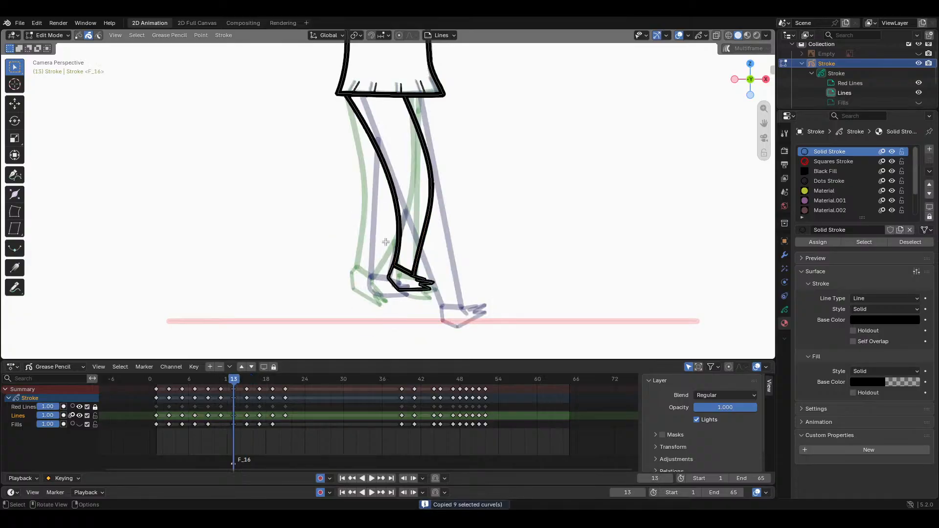
{"action": "key", "text": "ctrl+v"}
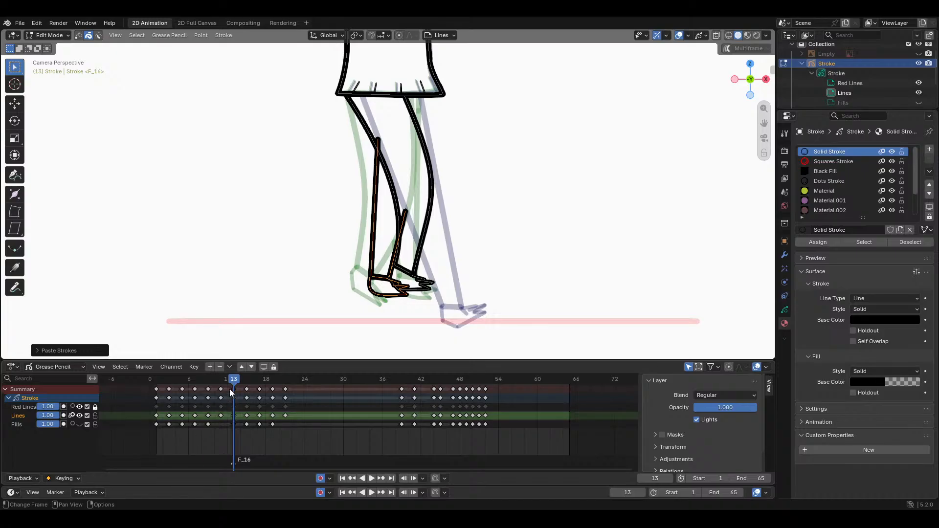
Step: Delete the strokes of the forward leg's foot on frame 11, keeping its leg lines
{"action": "mouse_move", "coordinate": [229, 380]}
{"action": "left_mouse_down"}
{"action": "mouse_move", "coordinate": [219, 374]}
{"action": "mouse_move", "coordinate": [254, 372]}
{"action": "mouse_move", "coordinate": [194, 381]}
{"action": "mouse_move", "coordinate": [238, 381]}
{"action": "left_mouse_up"}
{"action": "key", "text": "x"}
{"action": "left_click", "coordinate": [439, 285]}
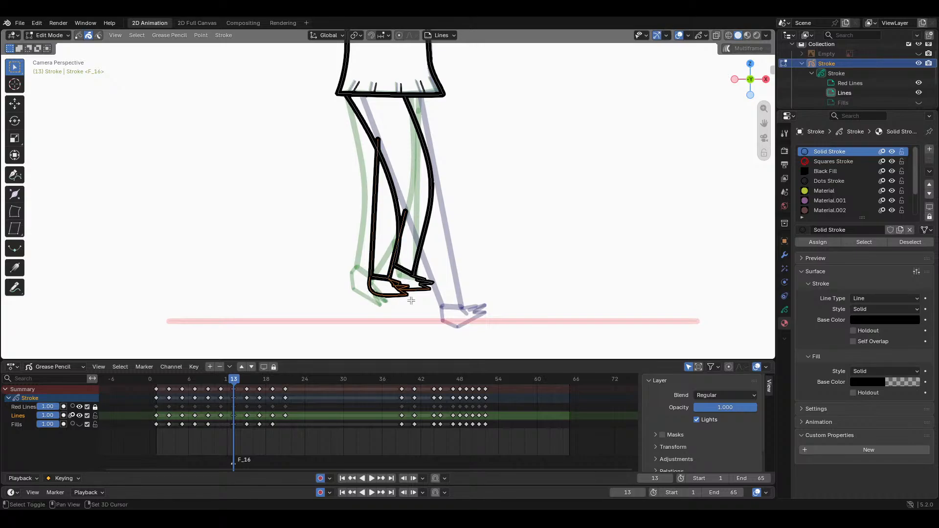
Step: Copy the trailing foot's strokes from frame 13 and paste them onto frame 11
{"action": "scroll", "coordinate": [413, 297], "scroll_direction": "up", "scroll_amount": 4}
{"action": "left_click_drag", "start_coordinate": [767, 124], "coordinate": [747, 0]}
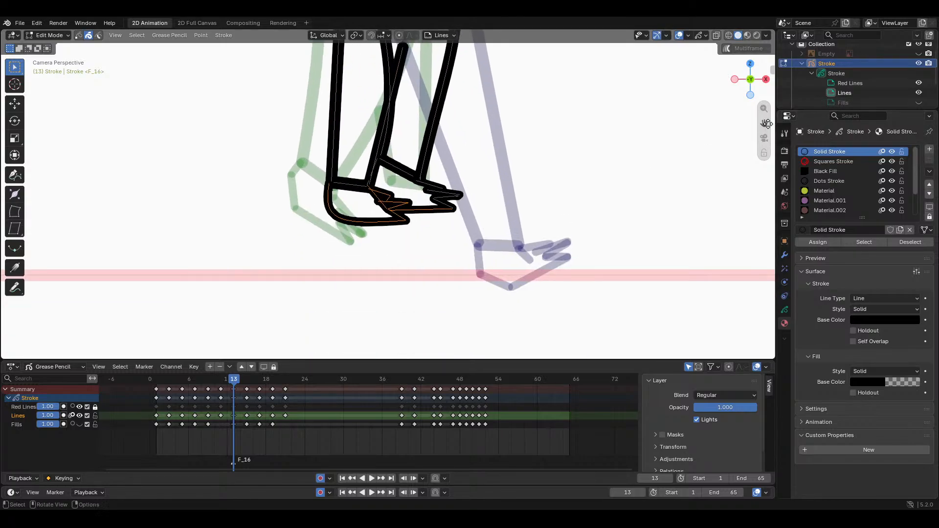
{"action": "scroll", "coordinate": [332, 251], "scroll_direction": "up", "scroll_amount": 2}
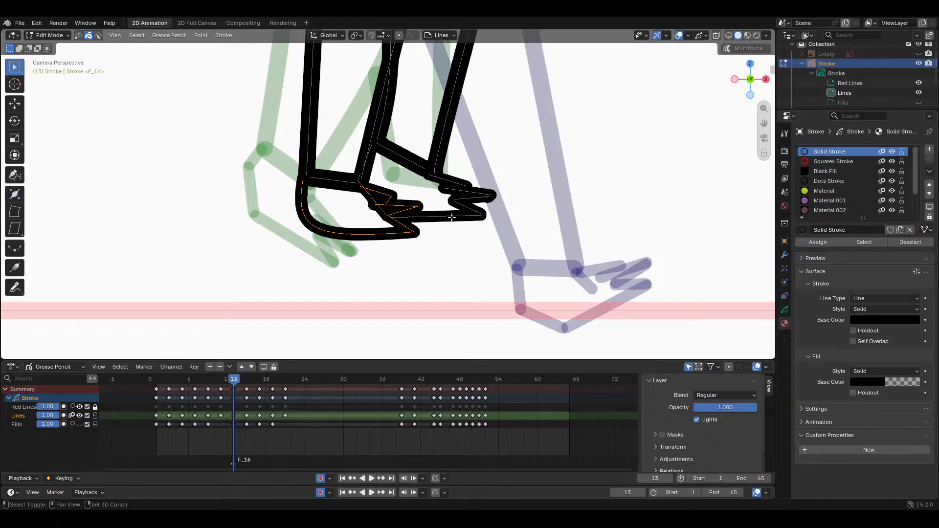
{"action": "key", "text": "ctrl+c"}
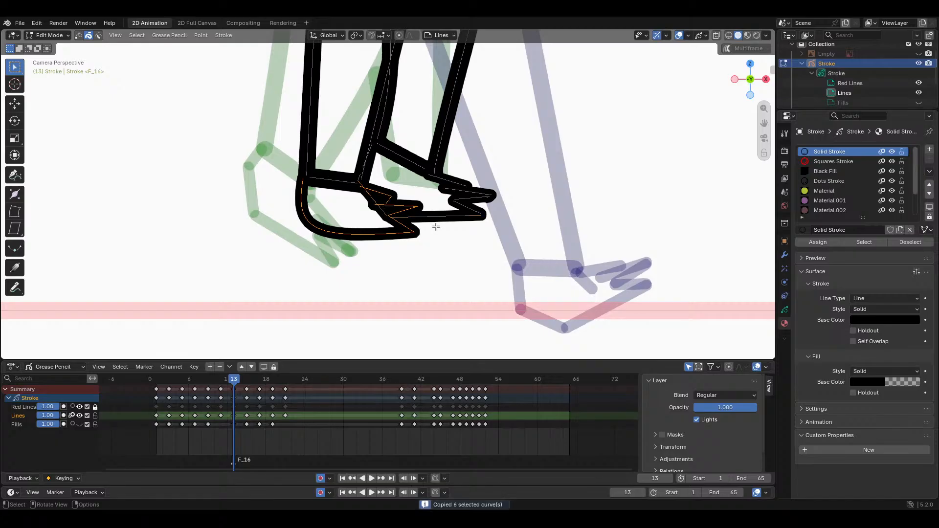
{"action": "key", "text": "Down"}
{"action": "key", "text": "ctrl+v"}
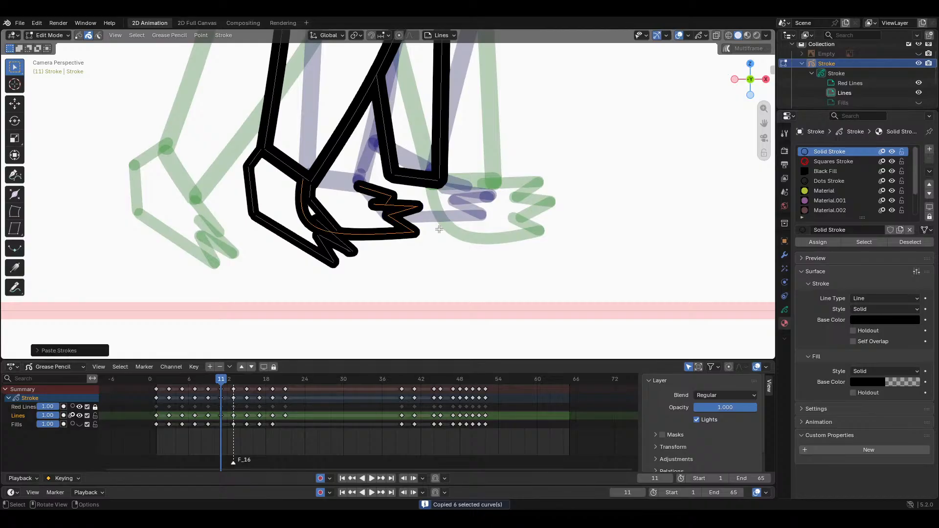
Step: Move the pasted foot onto the forward leg's ankle on frame 11 and scale it down slightly to fit
{"action": "key", "text": "g"}
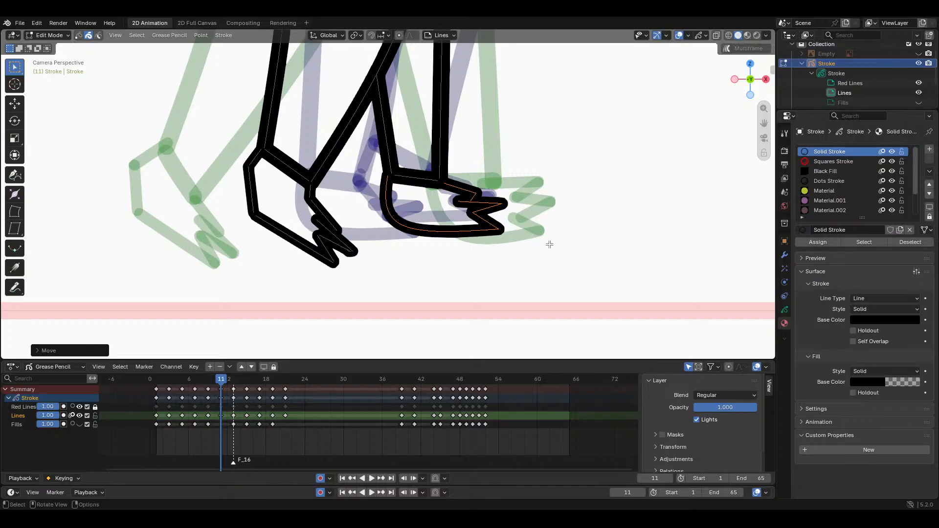
{"action": "key", "text": "s"}
{"action": "left_click", "coordinate": [565, 255]}
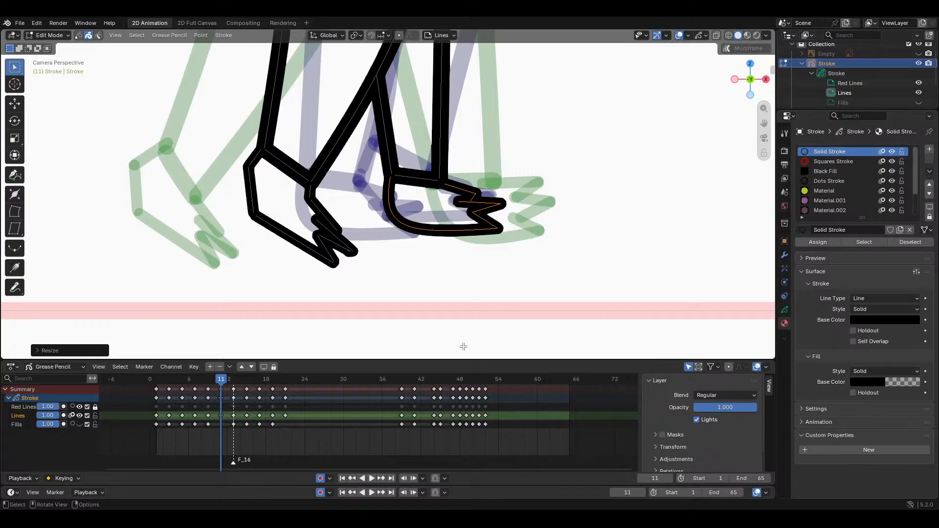
{"action": "key", "text": "g"}
{"action": "left_click", "coordinate": [503, 205]}
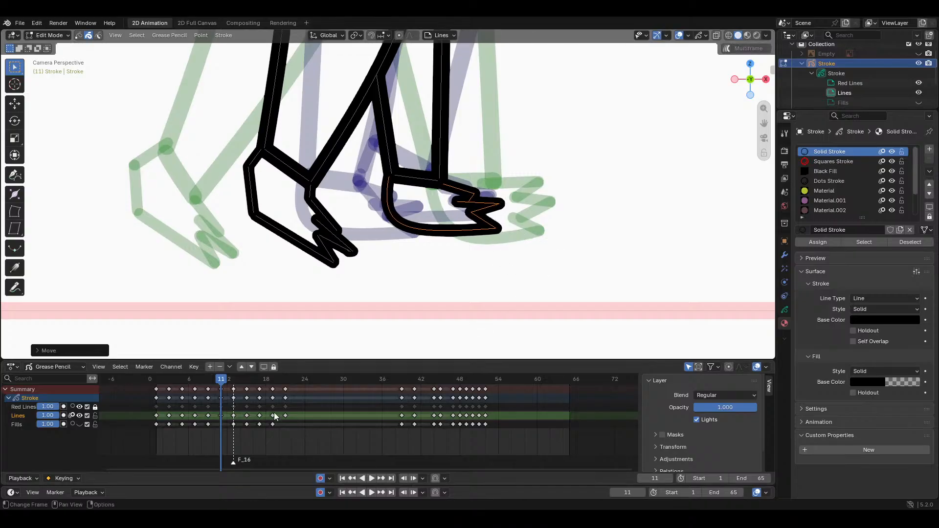
Step: Delete the two long lines of the forward leg on frame 15, keeping its foot and the trailing lower leg
{"action": "scroll", "coordinate": [422, 233], "scroll_direction": "down", "scroll_amount": 3}
{"action": "left_click_drag", "start_coordinate": [222, 380], "coordinate": [245, 370]}
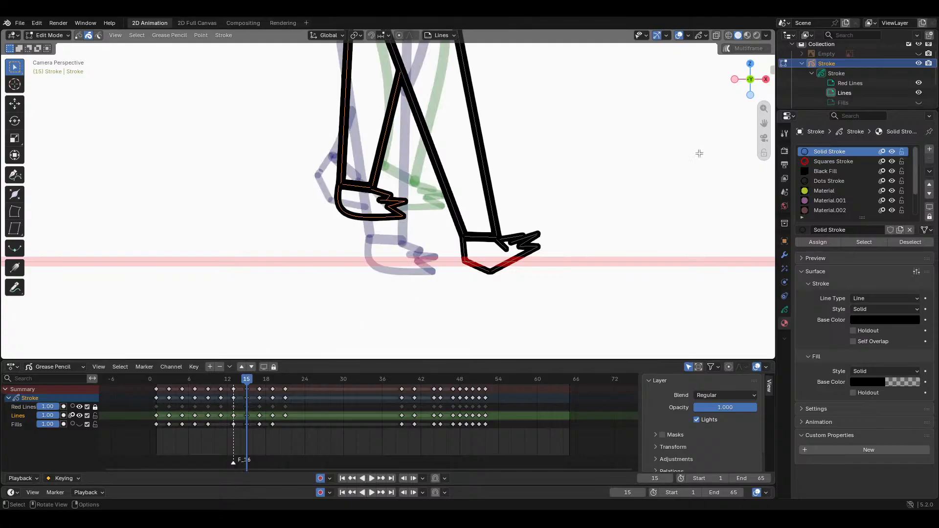
{"action": "left_click_drag", "start_coordinate": [764, 124], "coordinate": [745, 165]}
{"action": "scroll", "coordinate": [502, 180], "scroll_direction": "down", "scroll_amount": 5}
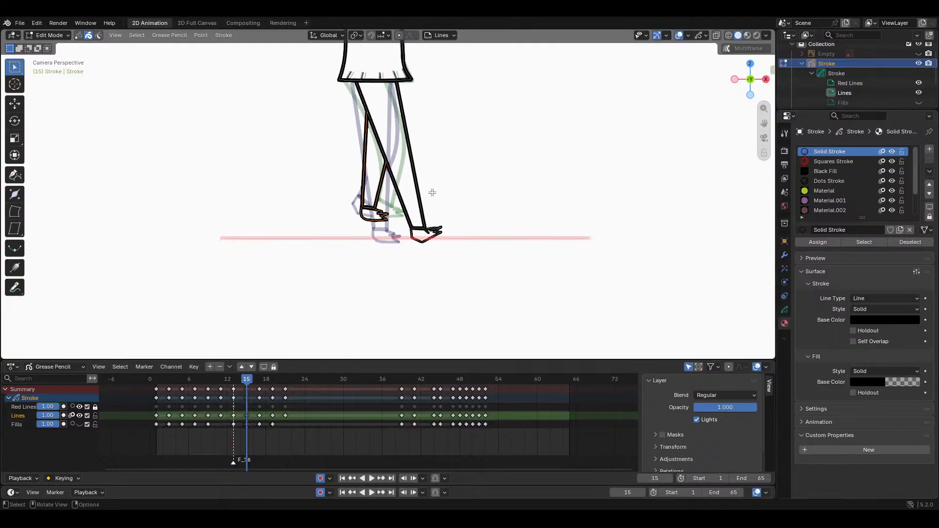
{"action": "scroll", "coordinate": [433, 195], "scroll_direction": "up", "scroll_amount": 1}
{"action": "left_click_drag", "start_coordinate": [764, 123], "coordinate": [771, 147]}
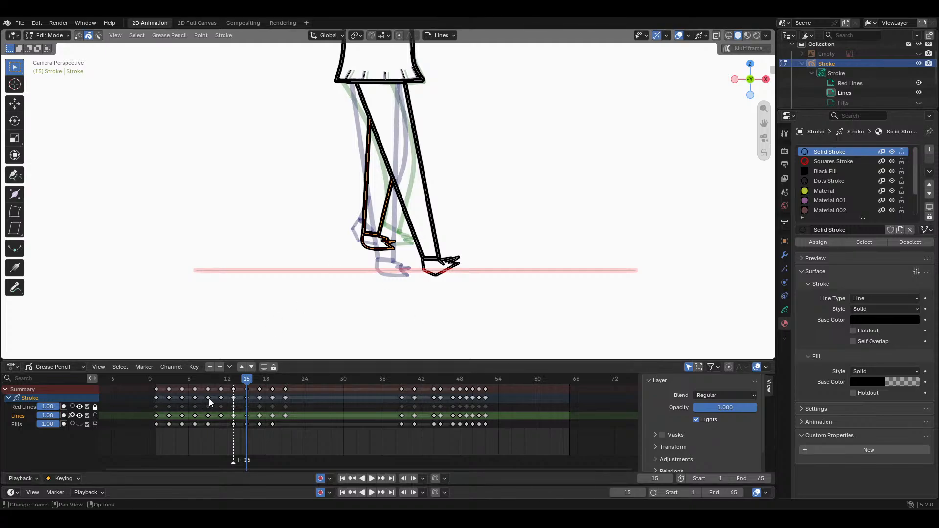
{"action": "left_click_drag", "start_coordinate": [246, 378], "coordinate": [246, 358]}
{"action": "mouse_move", "coordinate": [245, 378]}
{"action": "left_mouse_down"}
{"action": "mouse_move", "coordinate": [157, 380]}
{"action": "mouse_move", "coordinate": [248, 372]}
{"action": "left_mouse_up"}
{"action": "key", "text": "Delete"}
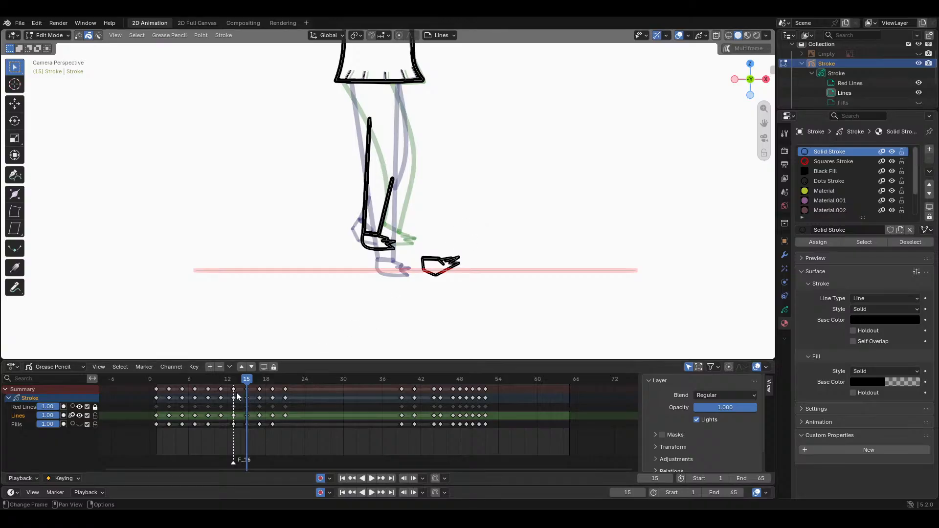
Step: Review the walk frames, then move the trailing lower leg and foot strokes on frame 13 aside, well behind the body
{"action": "mouse_move", "coordinate": [244, 381]}
{"action": "left_mouse_down"}
{"action": "mouse_move", "coordinate": [218, 387]}
{"action": "mouse_move", "coordinate": [163, 380]}
{"action": "mouse_move", "coordinate": [212, 370]}
{"action": "mouse_move", "coordinate": [157, 371]}
{"action": "mouse_move", "coordinate": [233, 367]}
{"action": "left_mouse_up"}
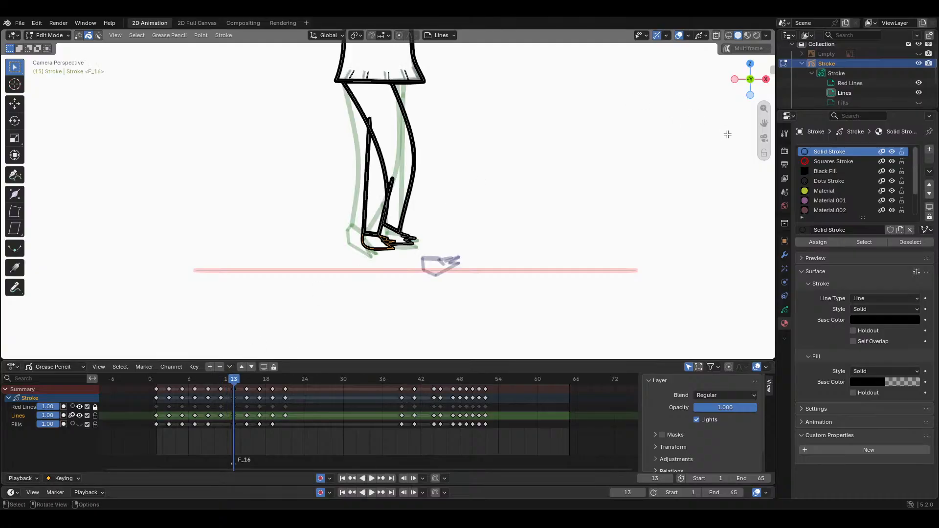
{"action": "scroll", "coordinate": [714, 138], "scroll_direction": "up", "scroll_amount": 1}
{"action": "scroll", "coordinate": [436, 284], "scroll_direction": "up", "scroll_amount": 2}
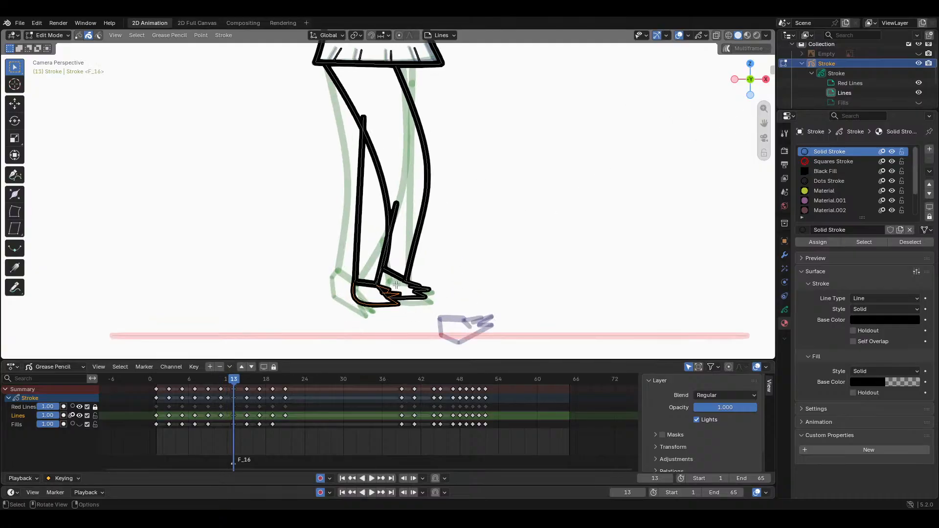
{"action": "mouse_move", "coordinate": [233, 371]}
{"action": "left_mouse_down"}
{"action": "mouse_move", "coordinate": [189, 376]}
{"action": "mouse_move", "coordinate": [243, 366]}
{"action": "mouse_move", "coordinate": [134, 362]}
{"action": "left_mouse_up"}
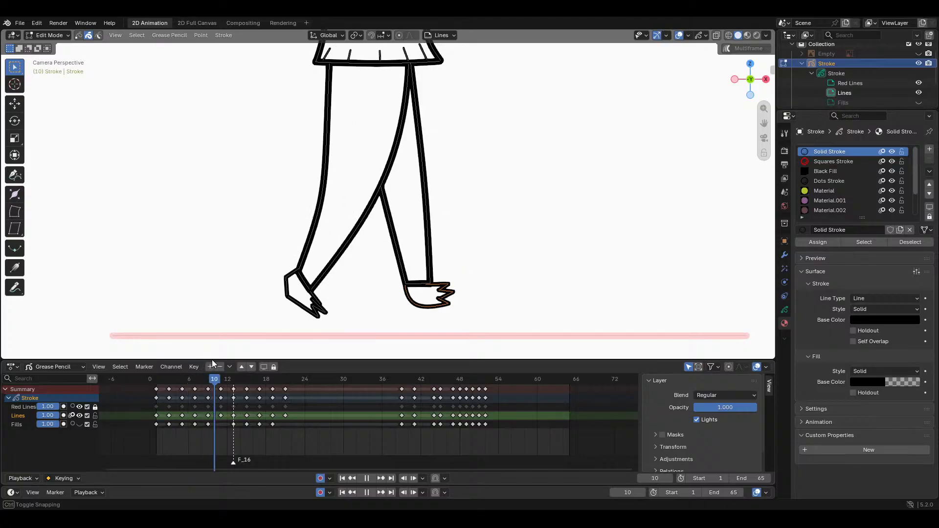
{"action": "key", "text": "space"}
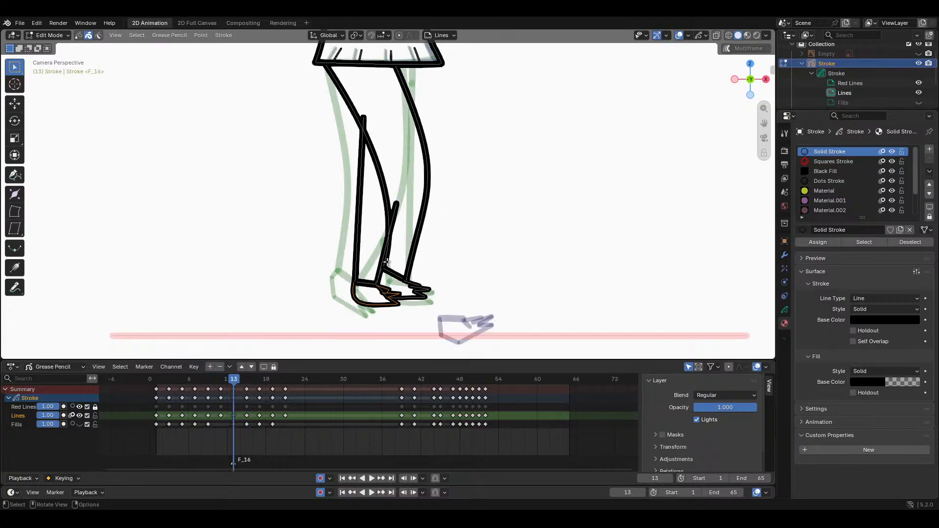
{"action": "left_click_drag", "start_coordinate": [341, 253], "coordinate": [376, 300]}
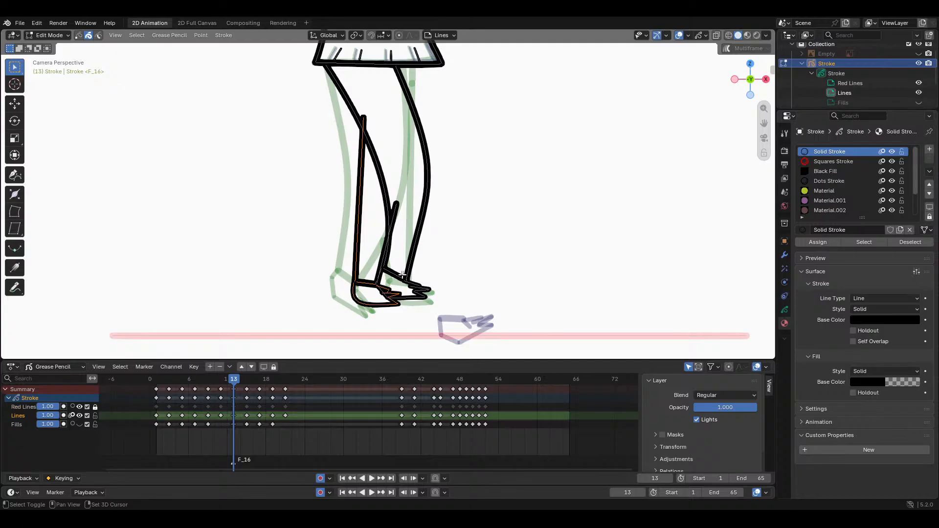
{"action": "left_click_drag", "start_coordinate": [384, 255], "coordinate": [252, 254]}
{"action": "scroll", "coordinate": [409, 245], "scroll_direction": "down", "scroll_amount": 1}
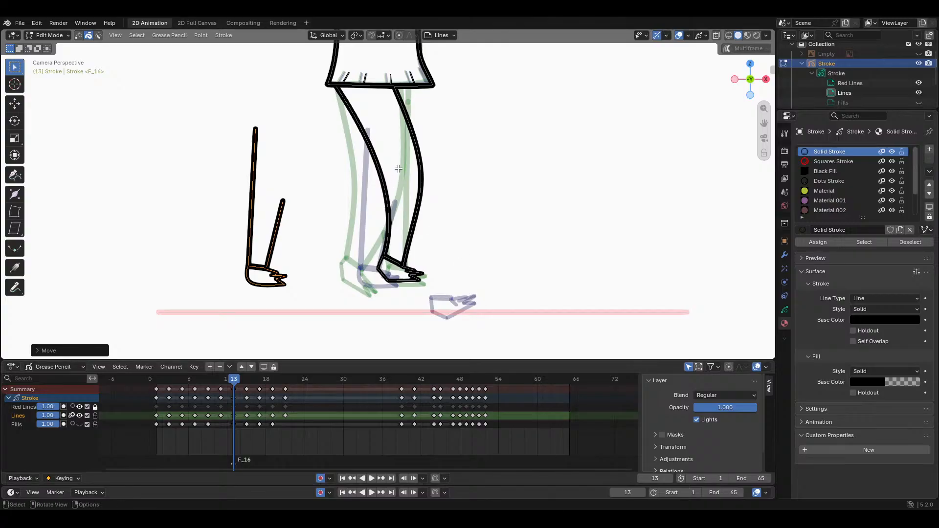
Step: Delete the two curved lines of the near leg on frame 13, keeping its foot
{"action": "key", "text": "Tab"}
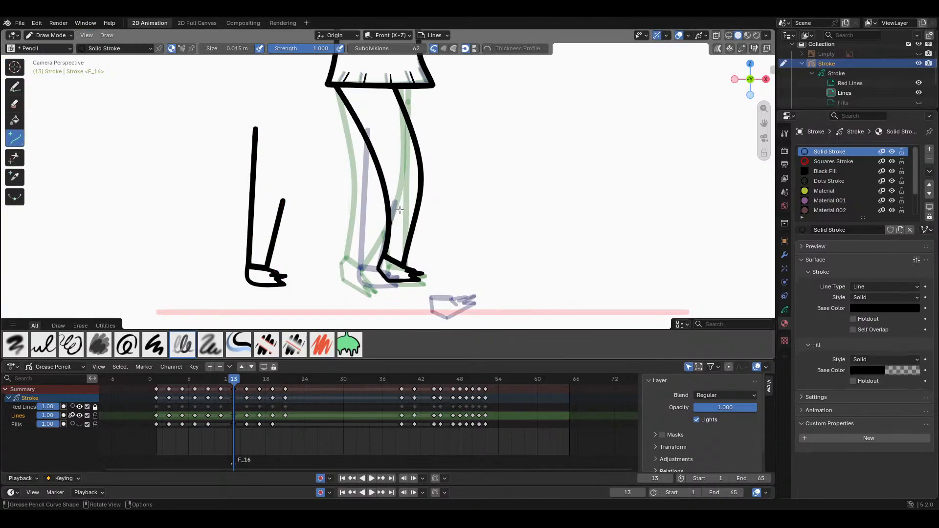
{"action": "key", "text": "Tab"}
{"action": "left_click", "coordinate": [395, 194]}
{"action": "key", "text": "Delete"}
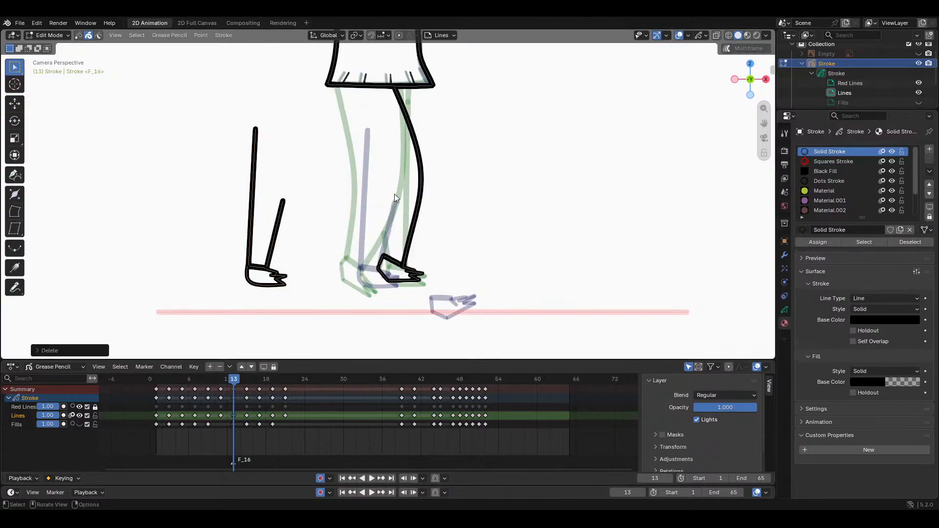
{"action": "key", "text": "x"}
{"action": "left_click", "coordinate": [417, 176]}
Step: Draw the near leg's back line on frame 13 as a curve from the skirt hem to the heel, bowed gently forward
{"action": "key", "text": "Tab"}
{"action": "left_click_drag", "start_coordinate": [338, 85], "coordinate": [383, 254]}
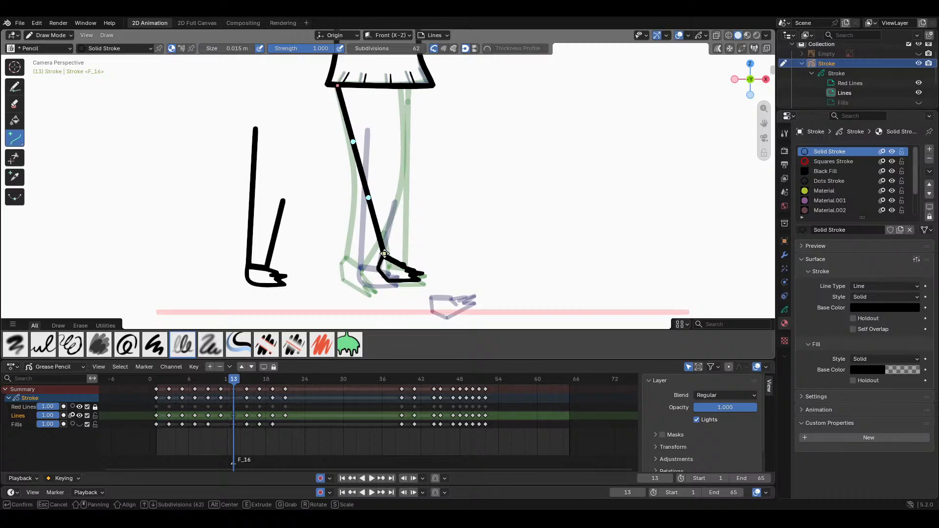
{"action": "left_click_drag", "start_coordinate": [368, 201], "coordinate": [397, 179]}
{"action": "left_click_drag", "start_coordinate": [352, 138], "coordinate": [387, 138]}
{"action": "left_click_drag", "start_coordinate": [411, 170], "coordinate": [384, 172]}
{"action": "mouse_move", "coordinate": [406, 183]}
{"action": "left_mouse_down"}
{"action": "mouse_move", "coordinate": [397, 188]}
{"action": "mouse_move", "coordinate": [418, 189]}
{"action": "mouse_move", "coordinate": [405, 193]}
{"action": "left_mouse_up"}
{"action": "left_click_drag", "start_coordinate": [373, 142], "coordinate": [347, 105]}
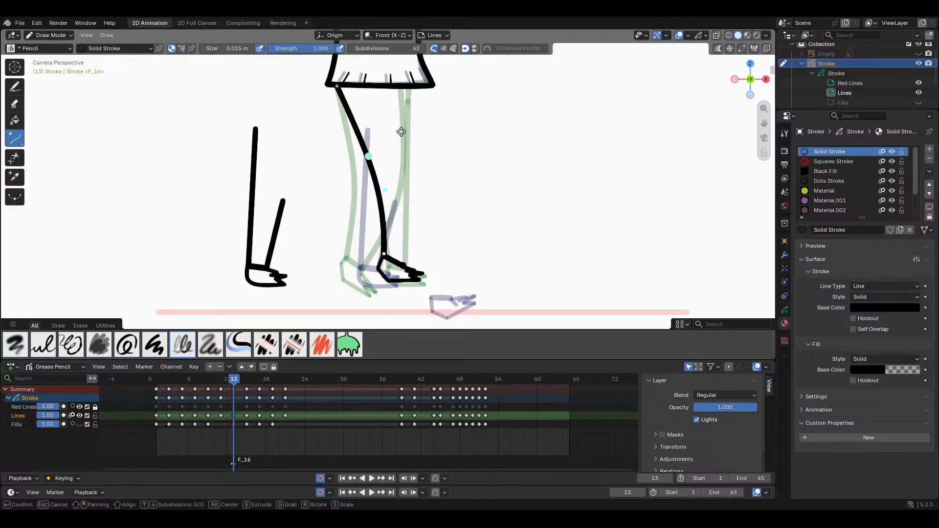
{"action": "key", "text": "Return"}
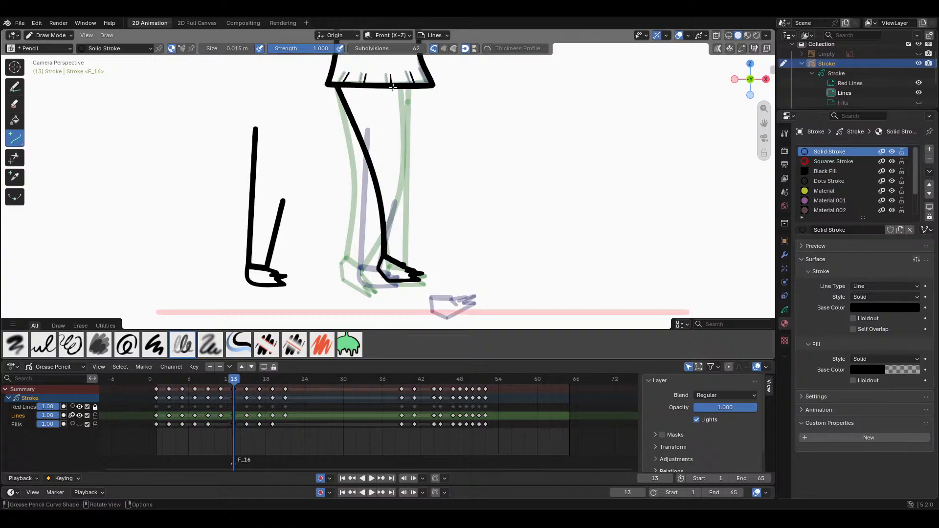
Step: Draw the near leg's front line on frame 13 as a forward-bulging curve from the skirt hem to the ankle
{"action": "left_click_drag", "start_coordinate": [403, 86], "coordinate": [404, 263]}
{"action": "mouse_move", "coordinate": [419, 209]}
{"action": "left_mouse_down"}
{"action": "mouse_move", "coordinate": [426, 215]}
{"action": "mouse_move", "coordinate": [444, 194]}
{"action": "left_mouse_up"}
{"action": "left_click_drag", "start_coordinate": [422, 146], "coordinate": [439, 153]}
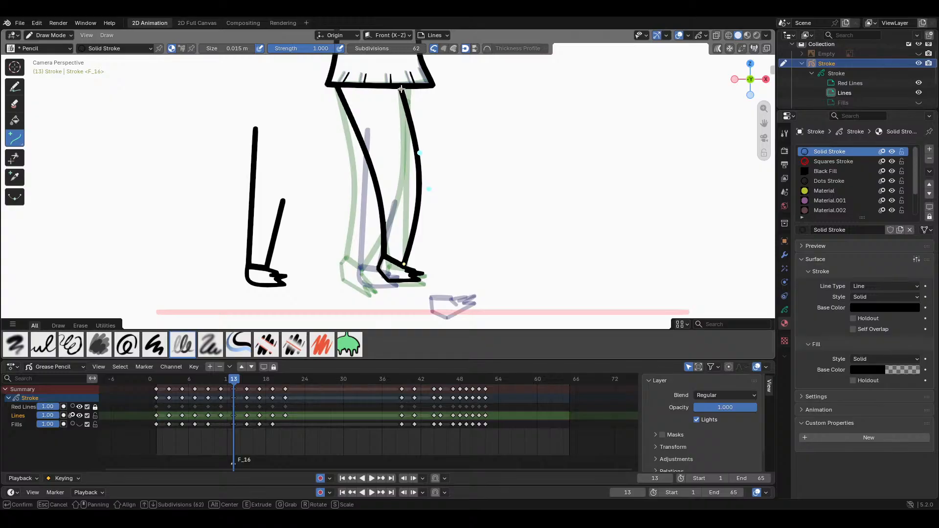
{"action": "left_click", "coordinate": [451, 197]}
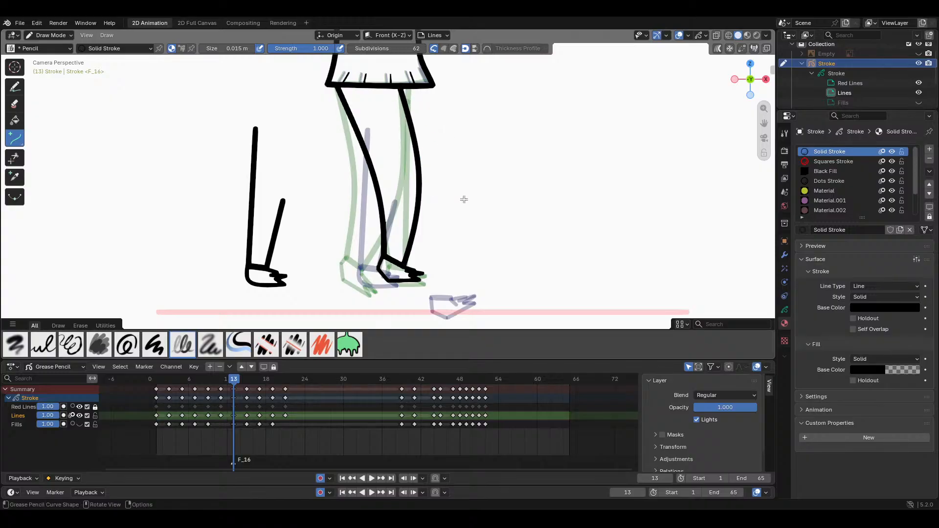
Step: Rotate the near foot on frame 13 slightly so its toes point down and move it back onto the ankle
{"action": "scroll", "coordinate": [467, 199], "scroll_direction": "down", "scroll_amount": 3}
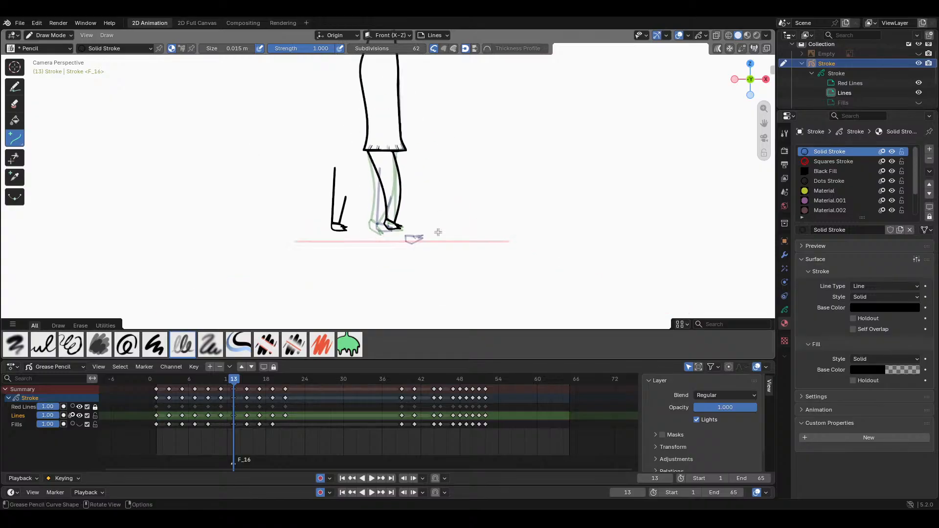
{"action": "scroll", "coordinate": [436, 232], "scroll_direction": "up", "scroll_amount": 2}
{"action": "mouse_move", "coordinate": [234, 380]}
{"action": "left_mouse_down"}
{"action": "mouse_move", "coordinate": [215, 381]}
{"action": "mouse_move", "coordinate": [244, 379]}
{"action": "mouse_move", "coordinate": [185, 377]}
{"action": "mouse_move", "coordinate": [233, 369]}
{"action": "left_mouse_up"}
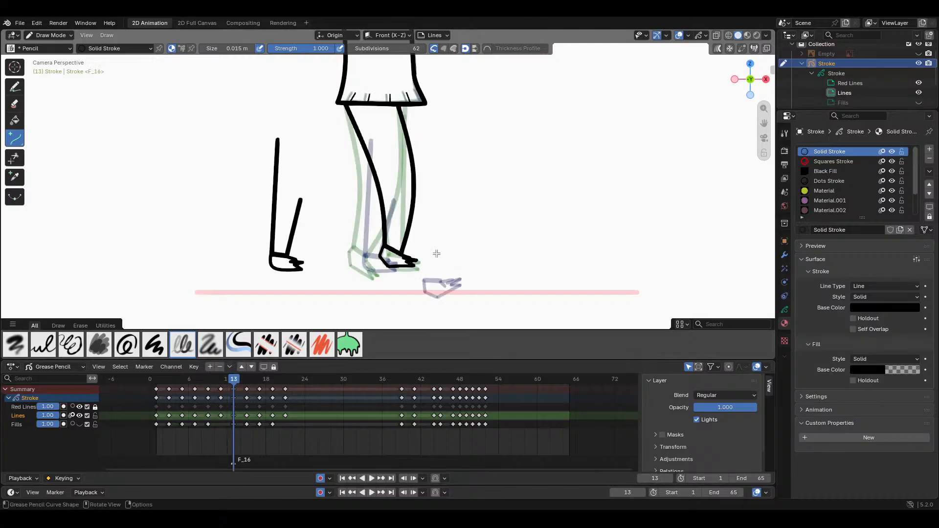
{"action": "key", "text": "Tab"}
{"action": "scroll", "coordinate": [382, 250], "scroll_direction": "up", "scroll_amount": 3}
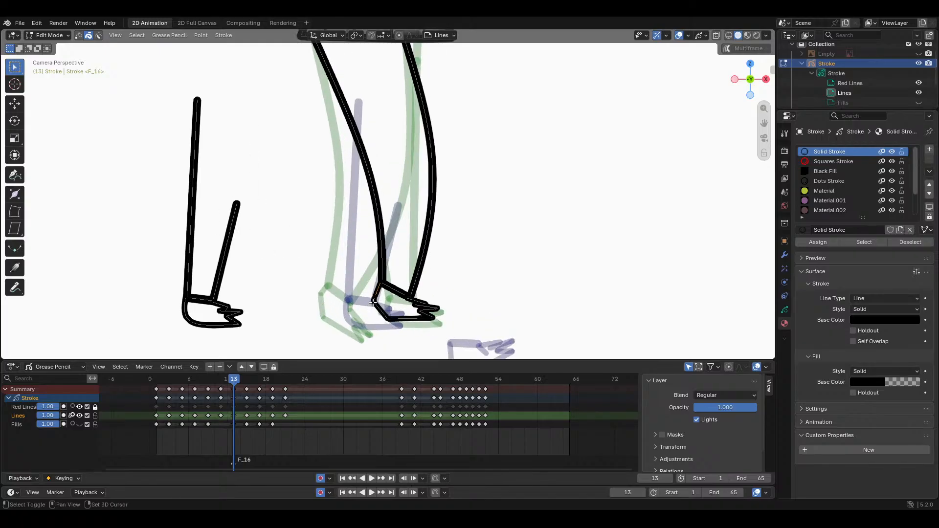
{"action": "left_click", "coordinate": [443, 330], "text": "shift"}
{"action": "key", "text": "r"}
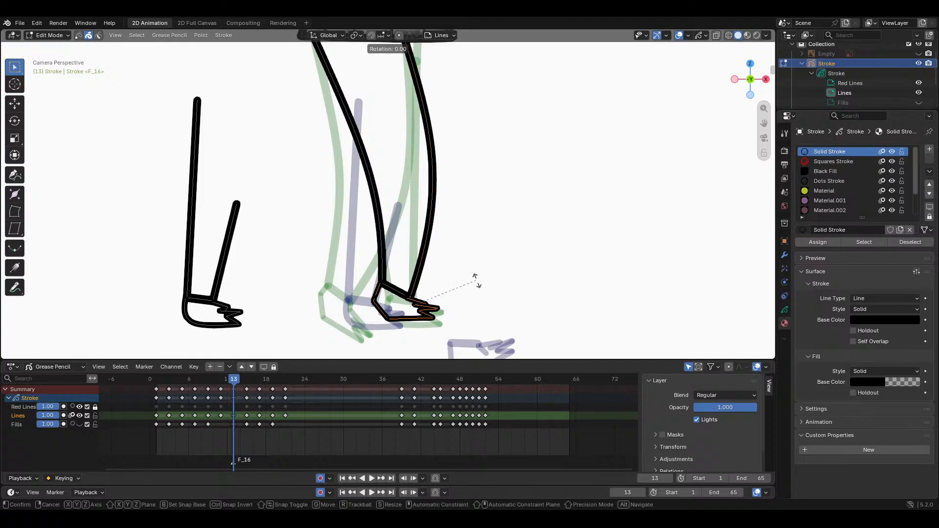
{"action": "left_click", "coordinate": [472, 299]}
{"action": "key", "text": "g"}
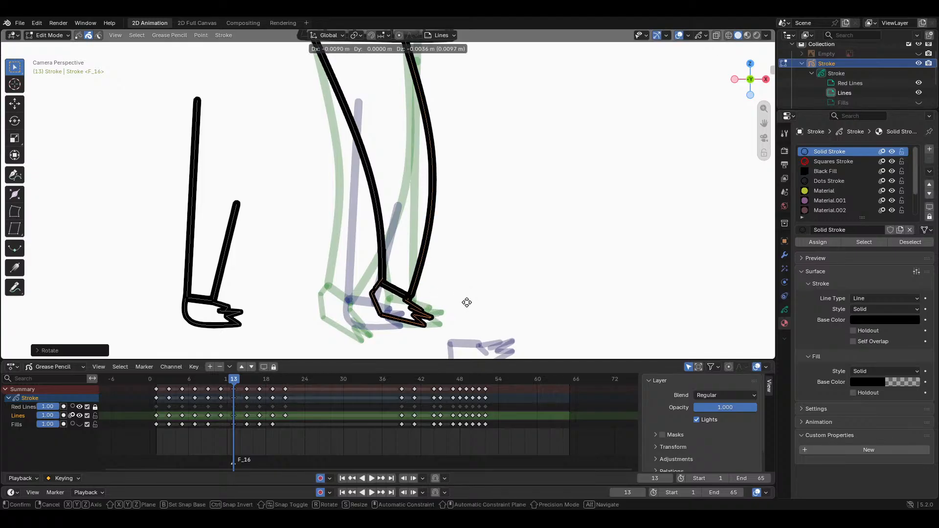
{"action": "left_click", "coordinate": [467, 301]}
Step: Delete the stray segment at the near foot's ankle and move the heel outline's end point up to the leg line
{"action": "left_click", "coordinate": [396, 295]}
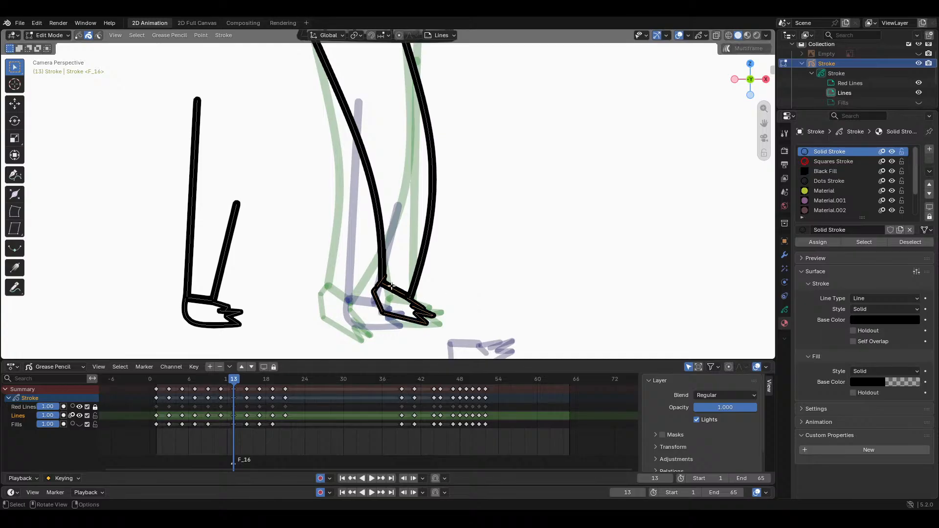
{"action": "left_click", "coordinate": [391, 277]}
{"action": "key", "text": "x"}
{"action": "left_click", "coordinate": [368, 256]}
{"action": "scroll", "coordinate": [383, 295], "scroll_direction": "up", "scroll_amount": 1}
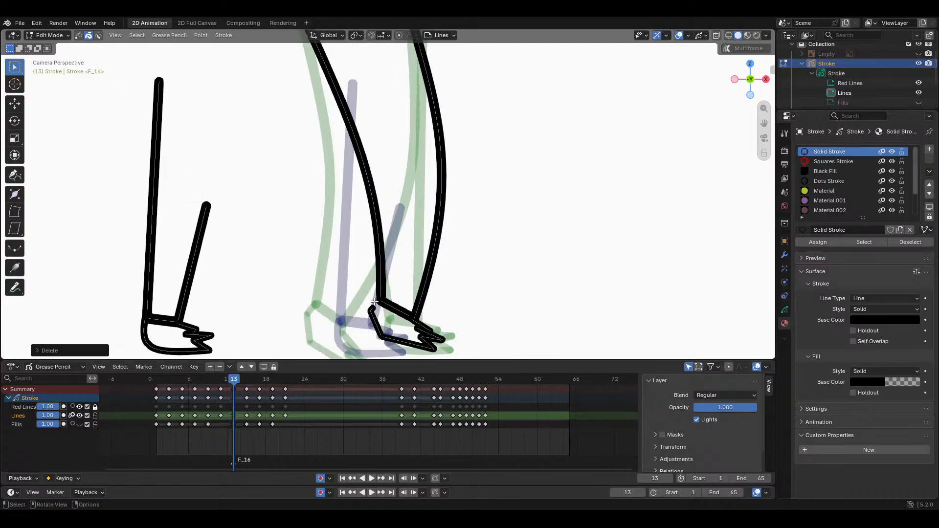
{"action": "left_click", "coordinate": [374, 302]}
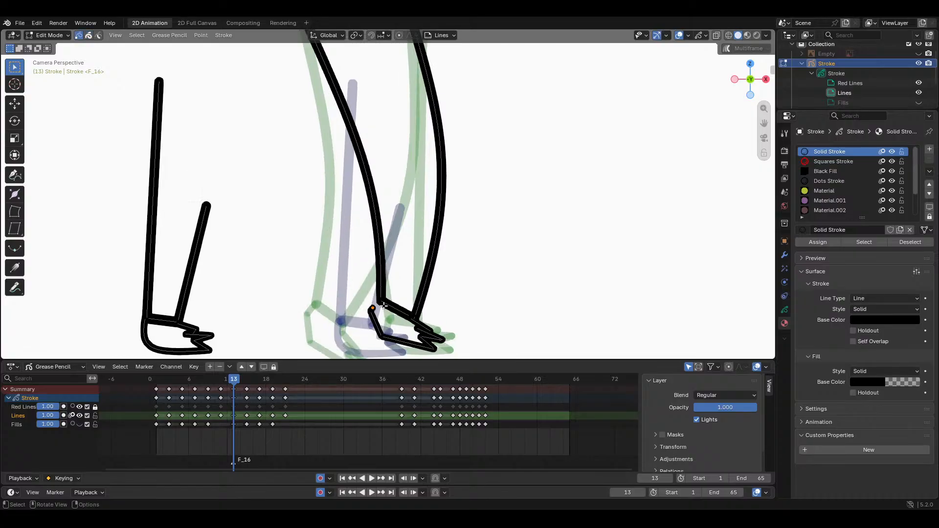
{"action": "key", "text": "g"}
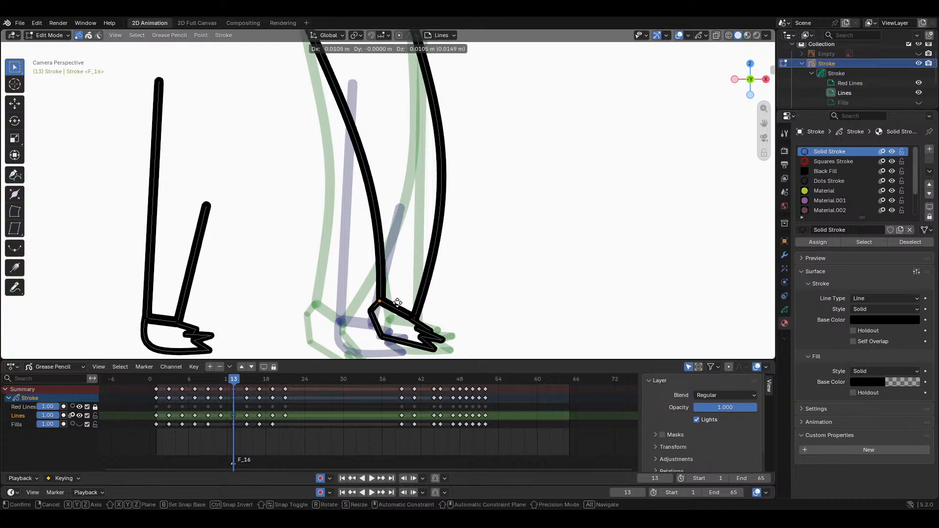
{"action": "left_click", "coordinate": [398, 302]}
{"action": "scroll", "coordinate": [486, 274], "scroll_direction": "down", "scroll_amount": 3}
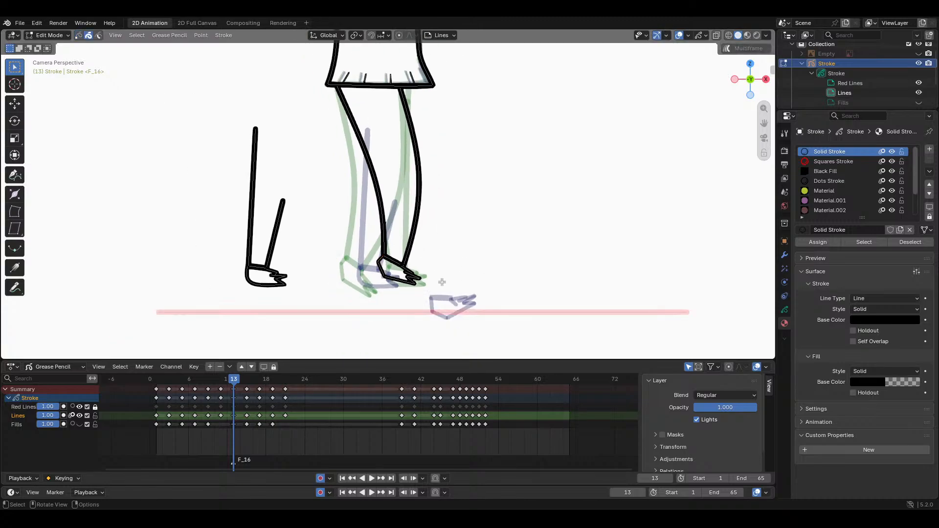
Step: Delete the near leg's front and back lines on frame 13, keeping the foot
{"action": "key", "text": "Tab"}
{"action": "mouse_move", "coordinate": [237, 380]}
{"action": "left_mouse_down"}
{"action": "mouse_move", "coordinate": [202, 381]}
{"action": "mouse_move", "coordinate": [258, 380]}
{"action": "mouse_move", "coordinate": [164, 380]}
{"action": "mouse_move", "coordinate": [225, 375]}
{"action": "mouse_move", "coordinate": [175, 380]}
{"action": "mouse_move", "coordinate": [224, 370]}
{"action": "mouse_move", "coordinate": [187, 367]}
{"action": "mouse_move", "coordinate": [168, 371]}
{"action": "mouse_move", "coordinate": [244, 372]}
{"action": "mouse_move", "coordinate": [151, 382]}
{"action": "mouse_move", "coordinate": [233, 377]}
{"action": "left_mouse_up"}
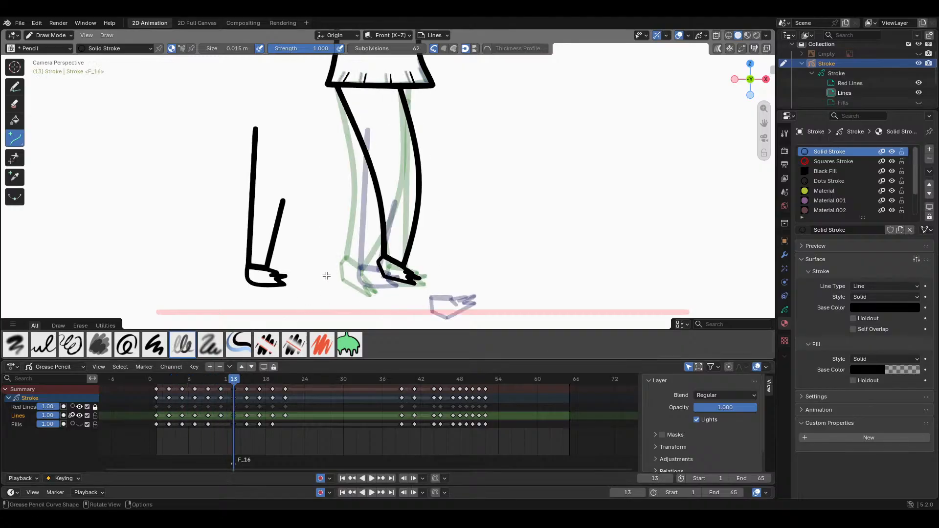
{"action": "key", "text": "Tab"}
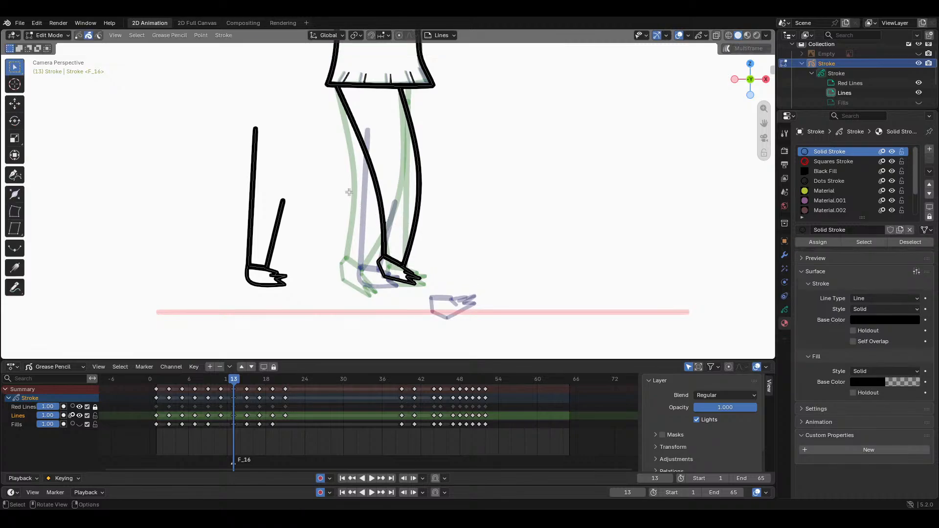
{"action": "left_click_drag", "start_coordinate": [374, 193], "coordinate": [462, 287]}
{"action": "key", "text": "x"}
{"action": "key", "text": "x"}
{"action": "left_click", "coordinate": [457, 229]}
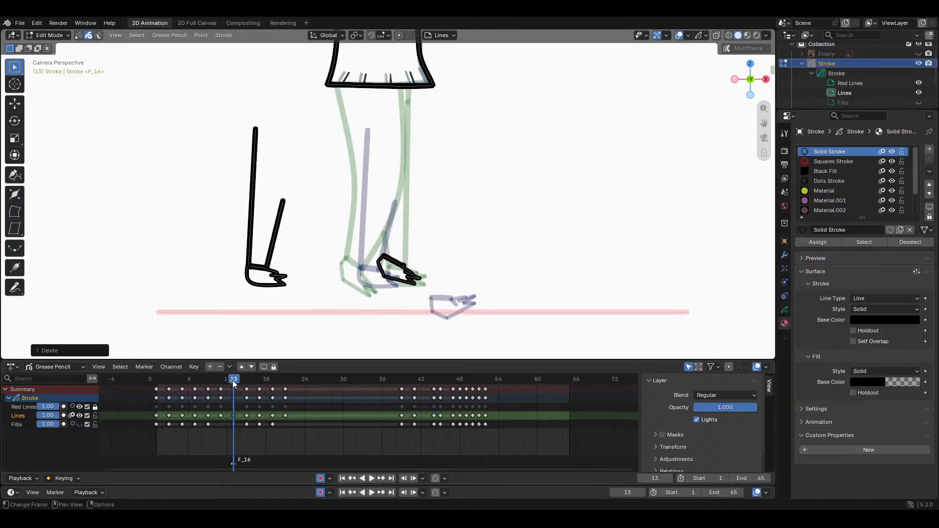
Step: Rotate the near foot on frame 13 to a steeper toe-down angle and shift it slightly up and back
{"action": "mouse_move", "coordinate": [233, 380]}
{"action": "left_mouse_down"}
{"action": "mouse_move", "coordinate": [243, 380]}
{"action": "mouse_move", "coordinate": [225, 388]}
{"action": "mouse_move", "coordinate": [234, 386]}
{"action": "left_mouse_up"}
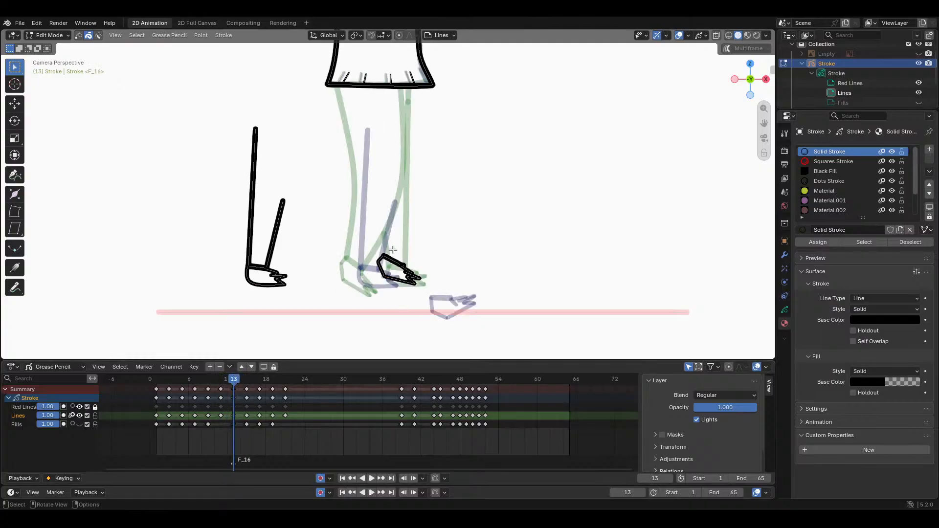
{"action": "left_click_drag", "start_coordinate": [375, 240], "coordinate": [435, 289]}
{"action": "key", "text": "r"}
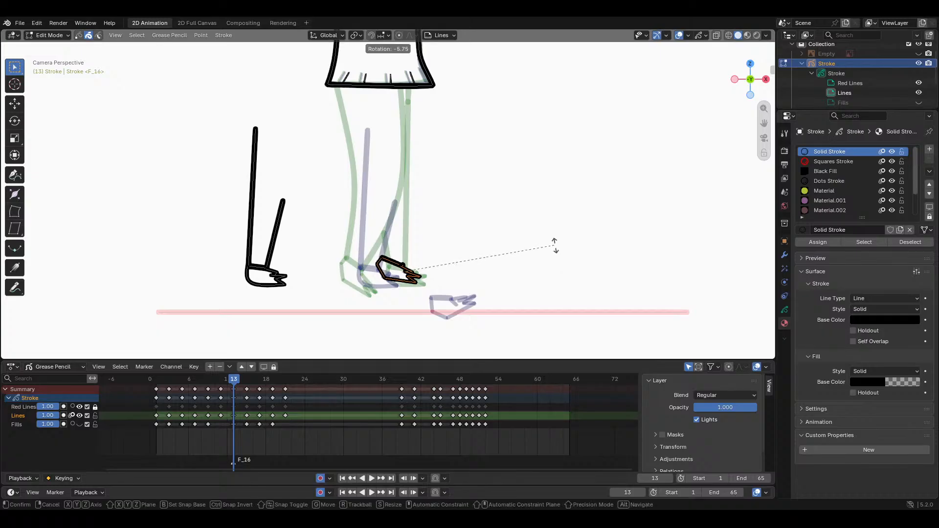
{"action": "left_click", "coordinate": [543, 247]}
{"action": "key", "text": "g"}
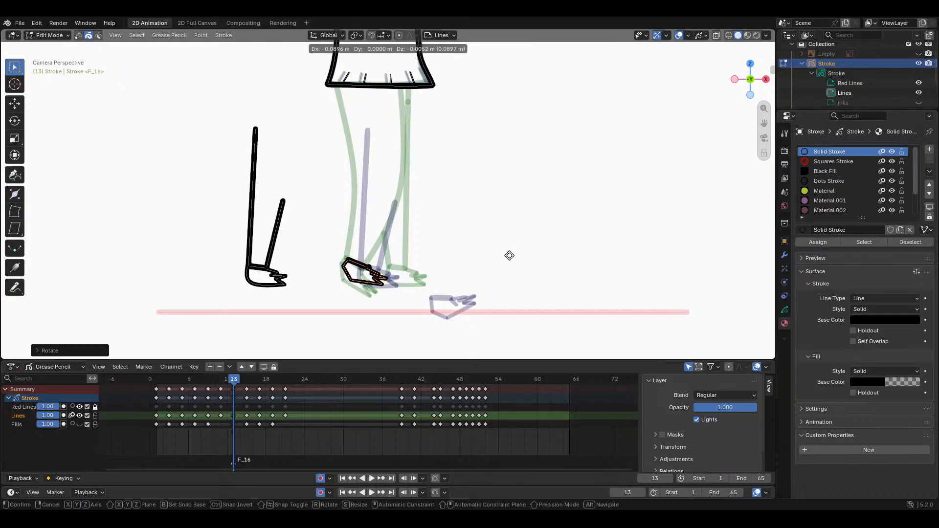
{"action": "left_click", "coordinate": [507, 254]}
{"action": "key", "text": "r"}
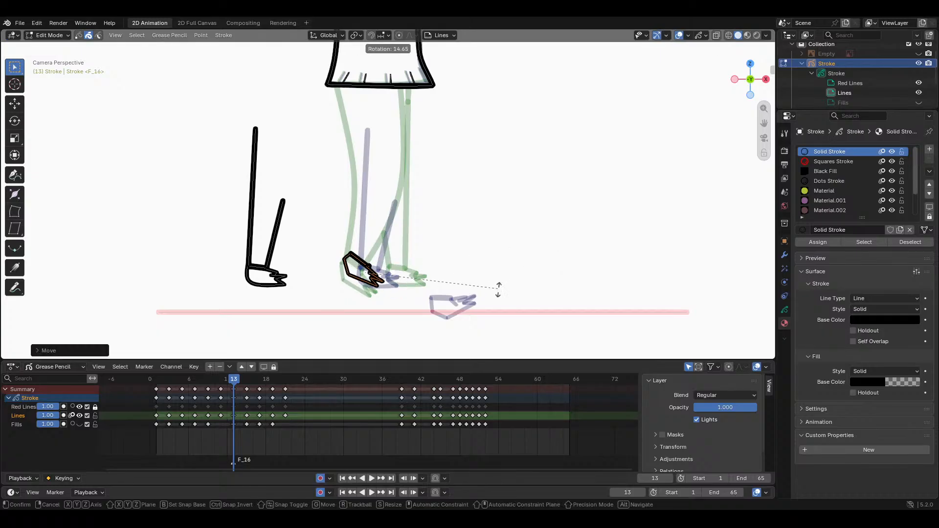
{"action": "left_click", "coordinate": [495, 294]}
{"action": "key", "text": "g"}
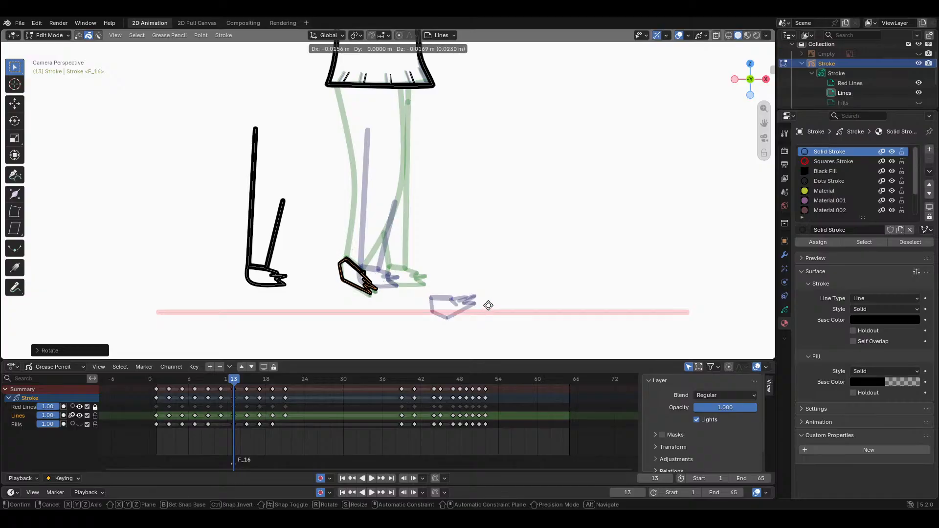
{"action": "left_click", "coordinate": [520, 295]}
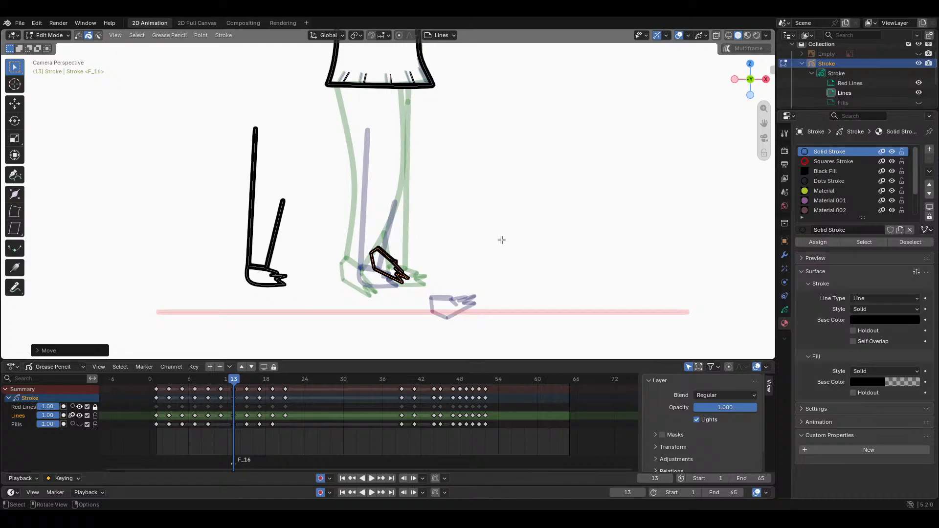
{"action": "key", "text": "r"}
{"action": "left_click", "coordinate": [507, 245]}
{"action": "left_click", "coordinate": [503, 239]}
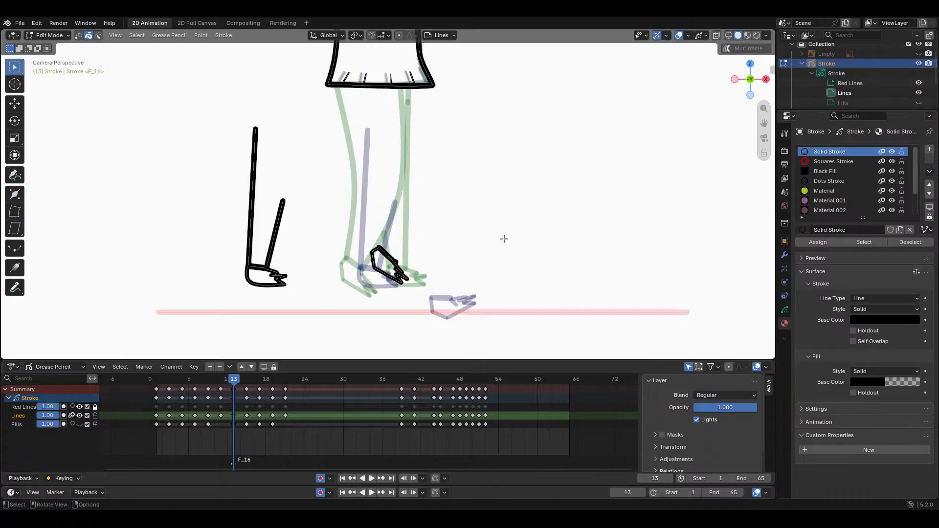
Step: Redraw the near leg's front line on frame 13 as a forward-bulging curve from the skirt hem to the front of the ankle
{"action": "key", "text": "Tab"}
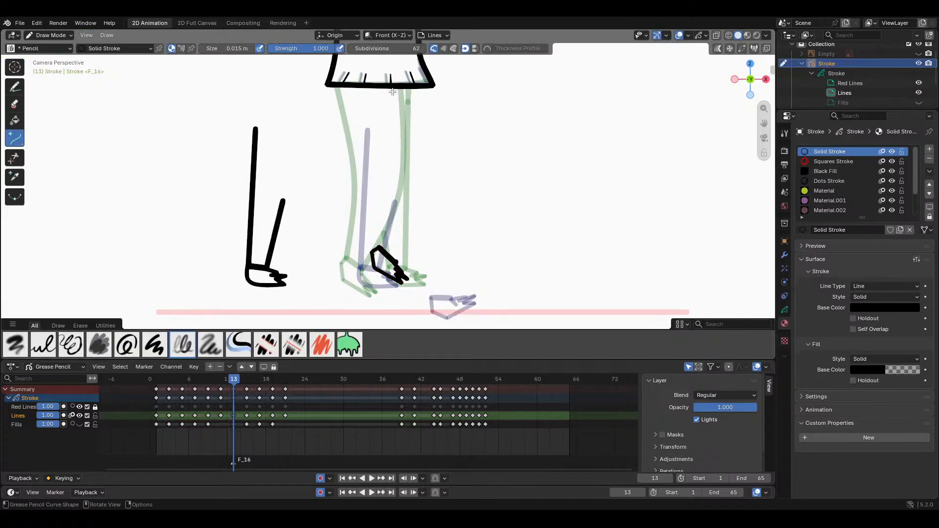
{"action": "left_click_drag", "start_coordinate": [400, 87], "coordinate": [396, 262]}
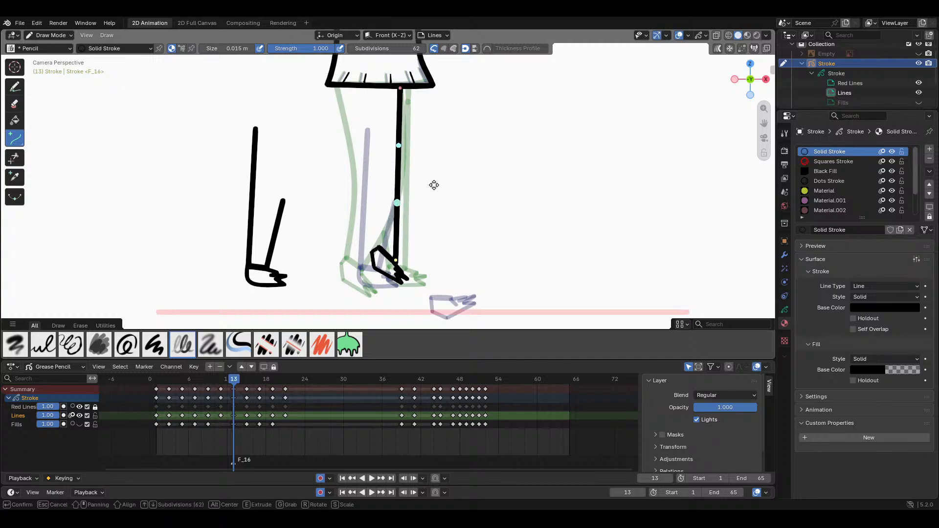
{"action": "left_click_drag", "start_coordinate": [434, 185], "coordinate": [455, 173]}
{"action": "left_click_drag", "start_coordinate": [425, 141], "coordinate": [440, 158]}
{"action": "left_click_drag", "start_coordinate": [440, 197], "coordinate": [429, 165]}
{"action": "scroll", "coordinate": [450, 260], "scroll_direction": "up", "scroll_amount": 6}
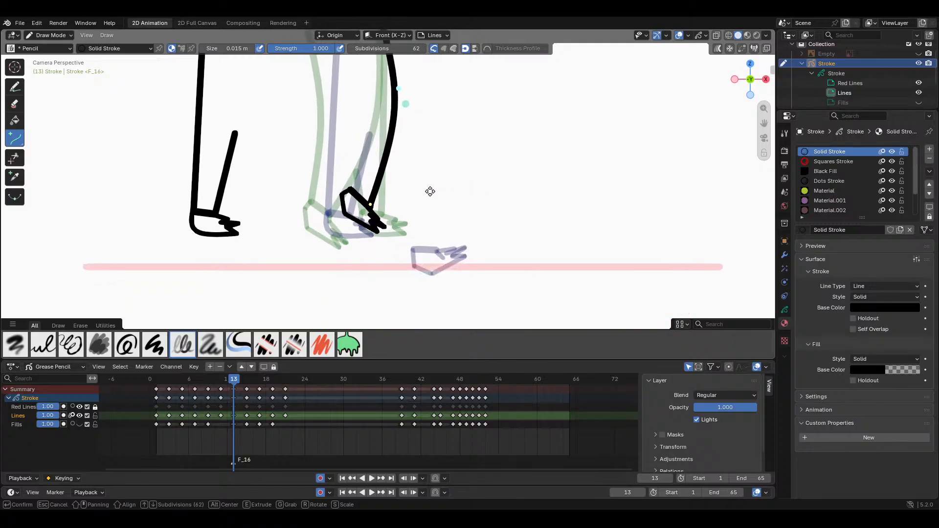
{"action": "left_click_drag", "start_coordinate": [343, 219], "coordinate": [344, 224]}
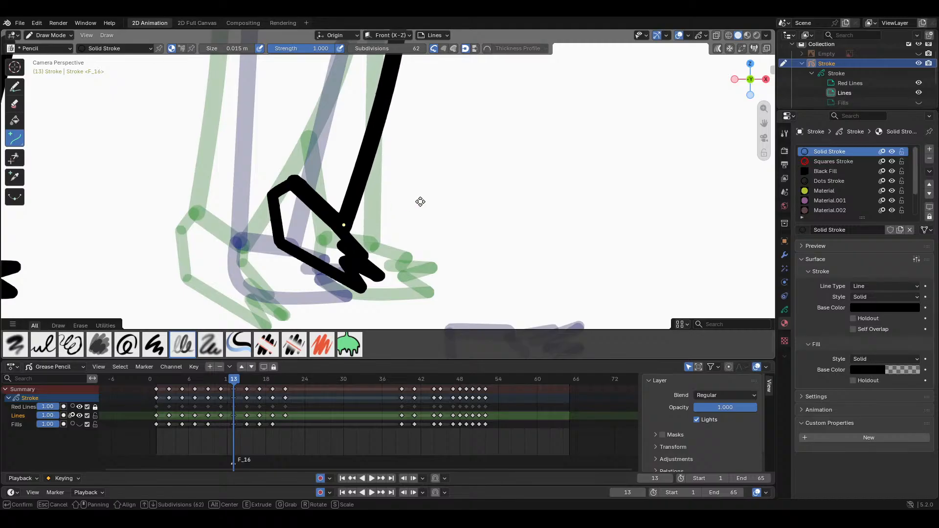
{"action": "scroll", "coordinate": [420, 201], "scroll_direction": "down", "scroll_amount": 6}
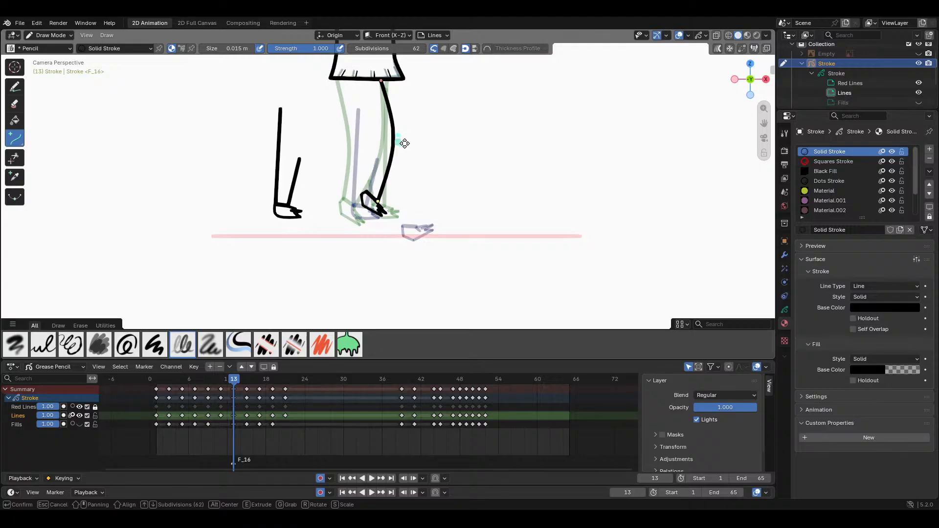
{"action": "key", "text": "Return"}
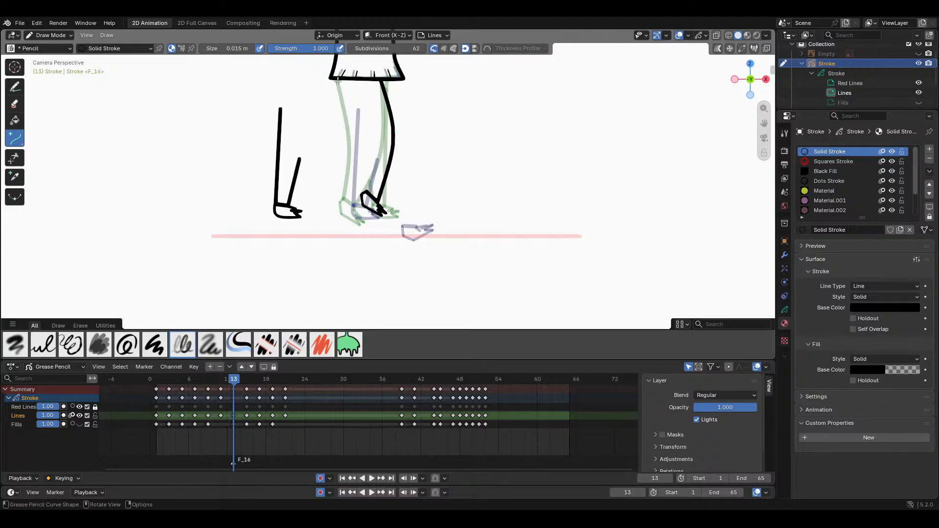
{"action": "left_click_drag", "start_coordinate": [337, 79], "coordinate": [362, 193]}
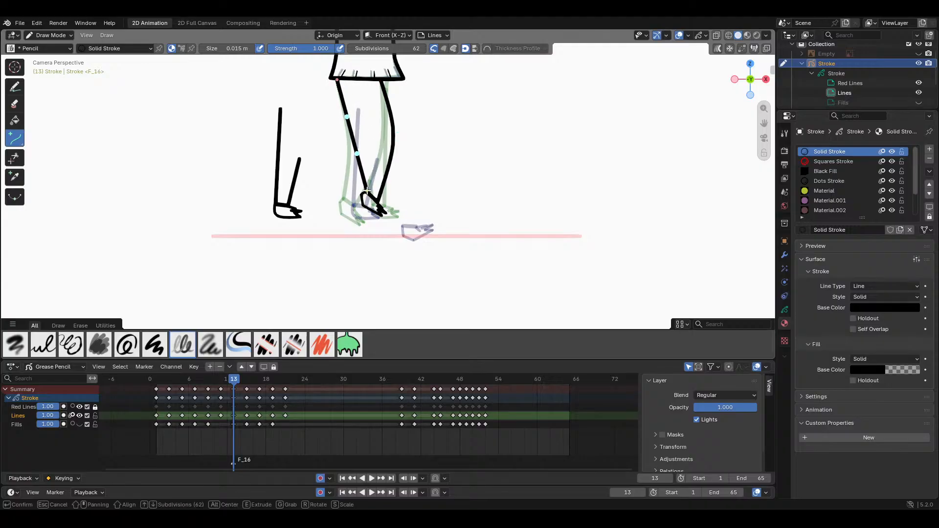
{"action": "scroll", "coordinate": [389, 185], "scroll_direction": "up", "scroll_amount": 4}
{"action": "scroll", "coordinate": [402, 172], "scroll_direction": "up", "scroll_amount": 3}
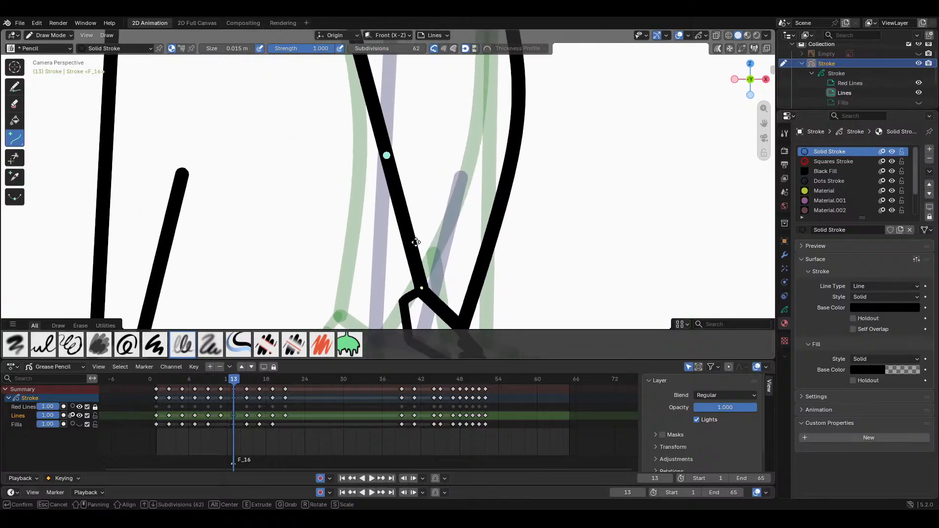
{"action": "scroll", "coordinate": [416, 242], "scroll_direction": "down", "scroll_amount": 5}
{"action": "left_click_drag", "start_coordinate": [374, 130], "coordinate": [394, 134]}
{"action": "left_click_drag", "start_coordinate": [391, 174], "coordinate": [398, 159]}
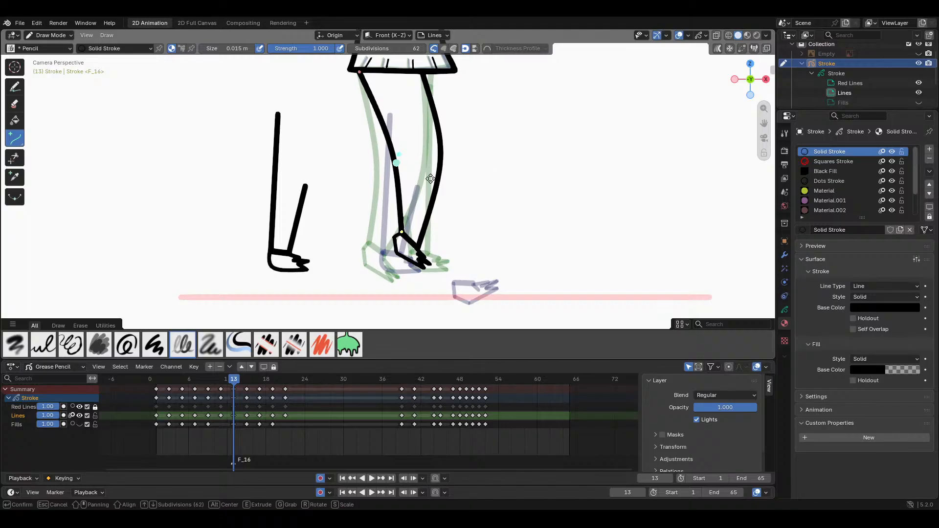
{"action": "key", "text": "Escape"}
{"action": "mouse_move", "coordinate": [358, 71]}
{"action": "left_mouse_down"}
{"action": "mouse_move", "coordinate": [399, 189]}
{"action": "mouse_move", "coordinate": [391, 172]}
{"action": "mouse_move", "coordinate": [404, 170]}
{"action": "left_mouse_up"}
{"action": "key", "text": "Escape"}
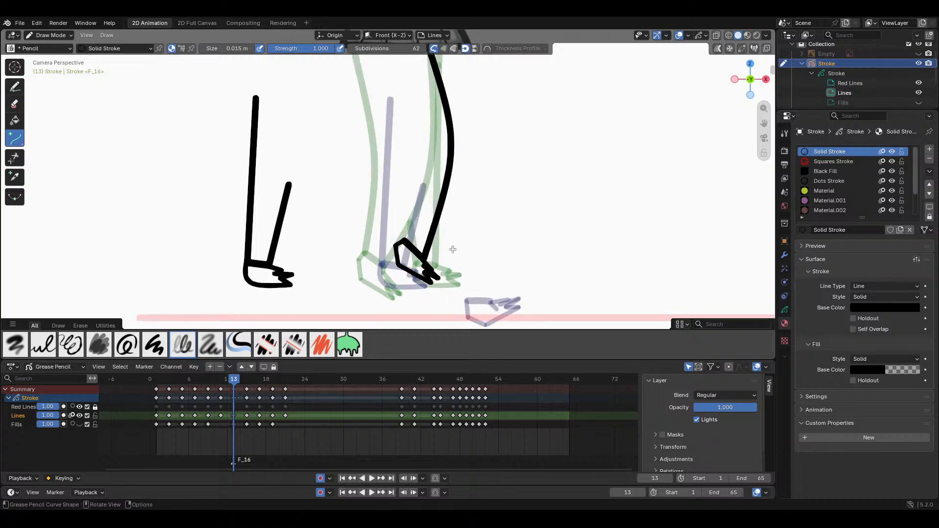
Step: Rotate the near foot on frame 13 to a flatter angle and move it back under the ankle
{"action": "key", "text": "Tab"}
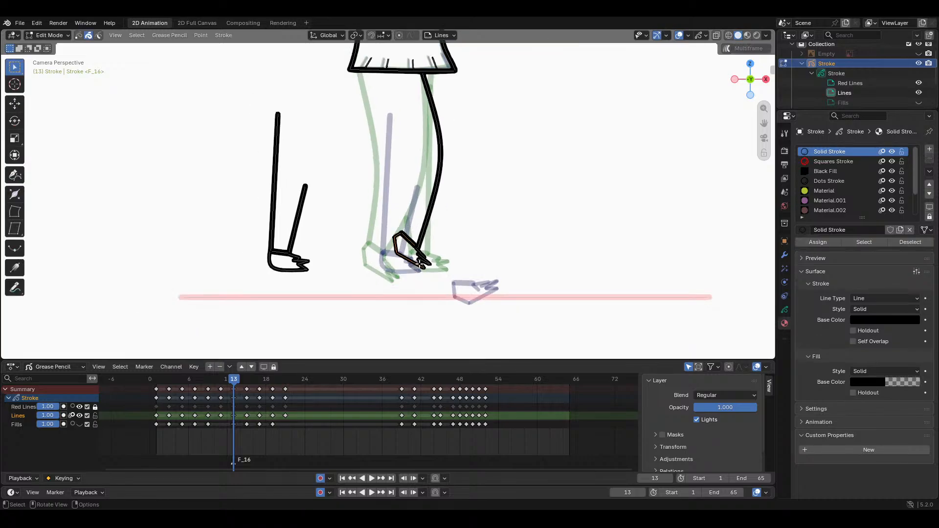
{"action": "key", "text": "r"}
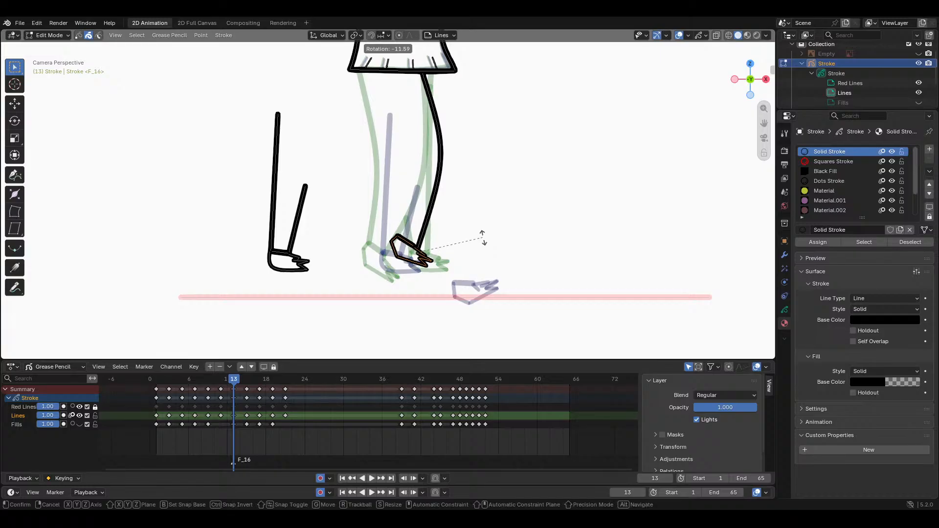
{"action": "left_click", "coordinate": [484, 237]}
{"action": "key", "text": "g"}
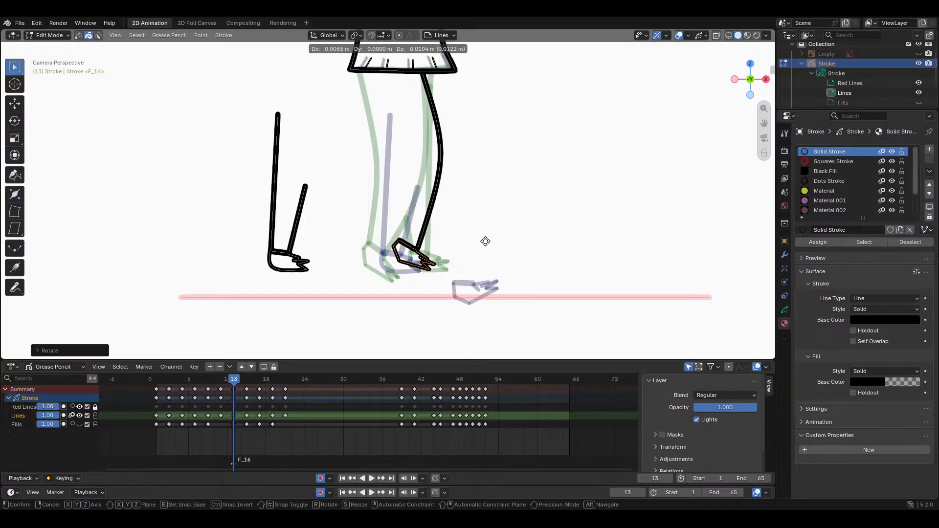
{"action": "left_click", "coordinate": [486, 239]}
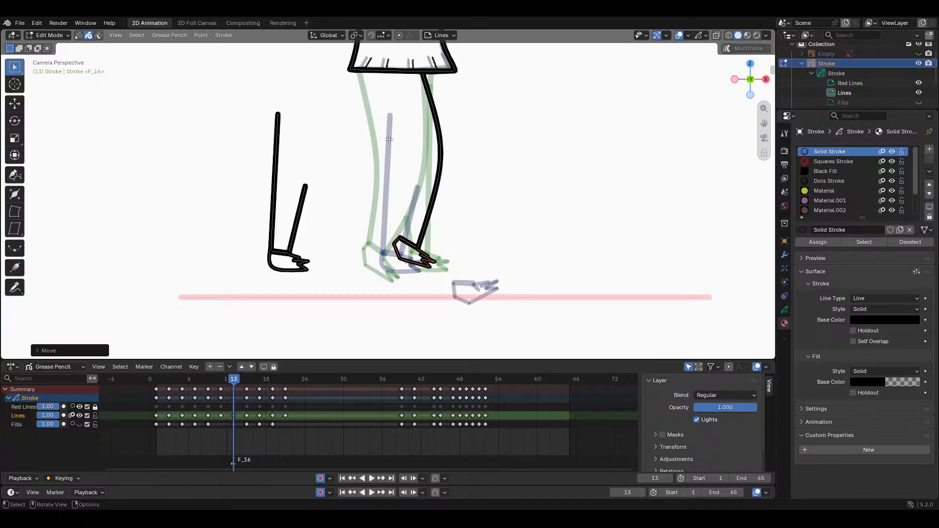
{"action": "left_click", "coordinate": [362, 73]}
{"action": "key", "text": "Tab"}
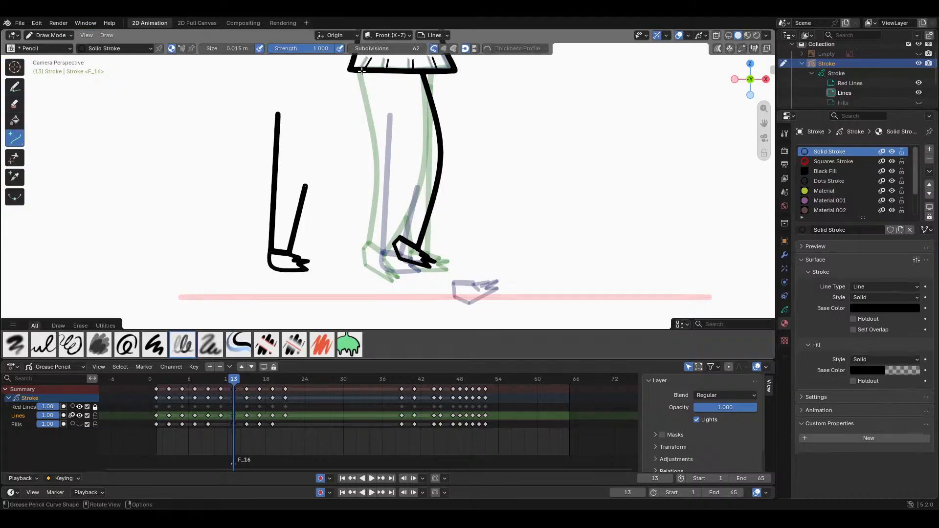
{"action": "mouse_move", "coordinate": [361, 71]}
{"action": "left_mouse_down"}
{"action": "mouse_move", "coordinate": [411, 168]}
{"action": "mouse_move", "coordinate": [401, 236]}
{"action": "left_mouse_up"}
{"action": "left_click_drag", "start_coordinate": [409, 188], "coordinate": [430, 171]}
{"action": "left_click_drag", "start_coordinate": [399, 128], "coordinate": [414, 128]}
{"action": "key", "text": "Escape"}
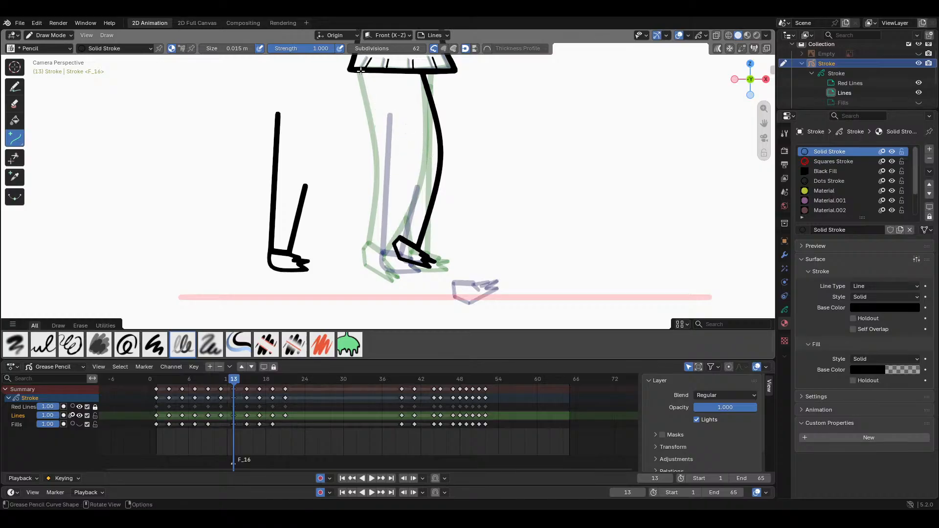
Step: Draw the near leg's back line on frame 13 as two straight segments from the skirt hem to the heel, bent behind the knee
{"action": "mouse_move", "coordinate": [359, 72]}
{"action": "left_mouse_down"}
{"action": "mouse_move", "coordinate": [402, 177]}
{"action": "mouse_move", "coordinate": [401, 235]}
{"action": "left_mouse_up"}
{"action": "key", "text": "Return"}
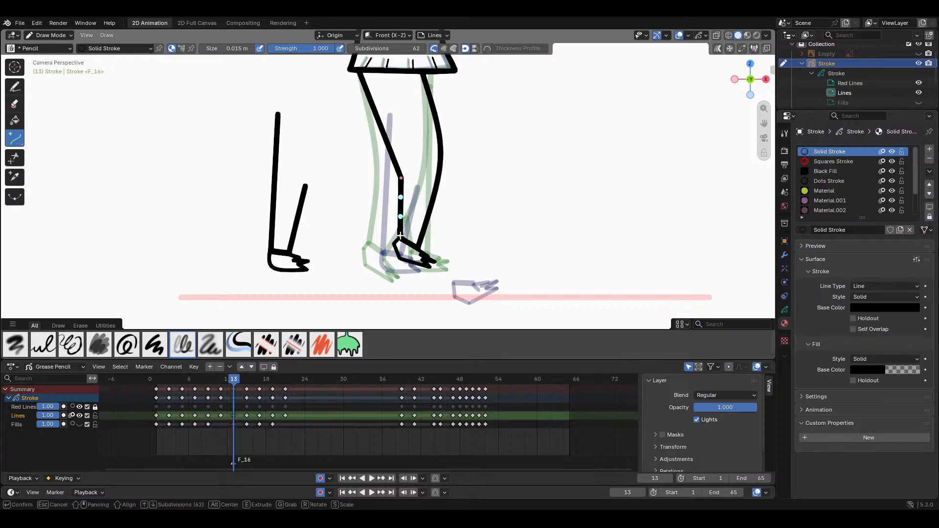
{"action": "key", "text": "Return"}
{"action": "scroll", "coordinate": [505, 201], "scroll_direction": "down", "scroll_amount": 3}
{"action": "scroll", "coordinate": [436, 180], "scroll_direction": "down", "scroll_amount": 3}
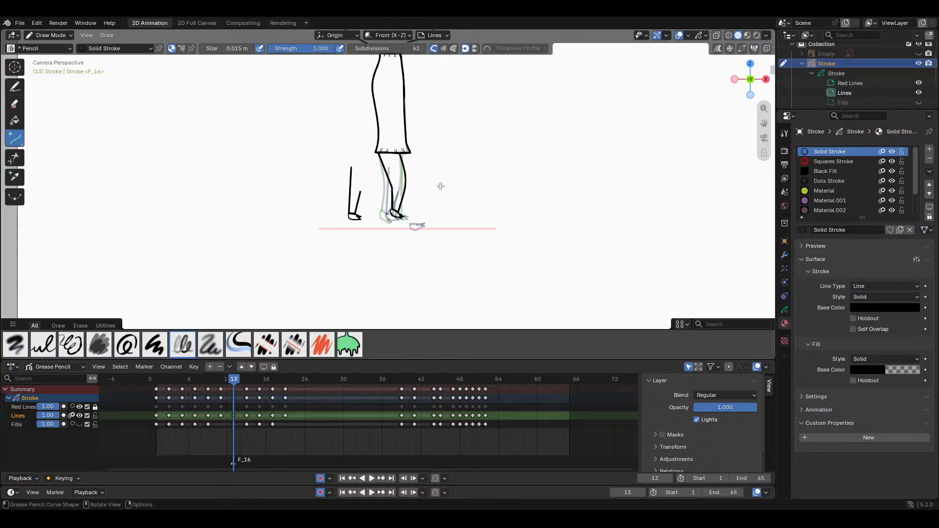
{"action": "scroll", "coordinate": [440, 187], "scroll_direction": "up", "scroll_amount": 5}
{"action": "mouse_move", "coordinate": [227, 379]}
{"action": "left_mouse_down"}
{"action": "mouse_move", "coordinate": [176, 377]}
{"action": "mouse_move", "coordinate": [235, 374]}
{"action": "left_mouse_up"}
{"action": "scroll", "coordinate": [430, 230], "scroll_direction": "up", "scroll_amount": 1}
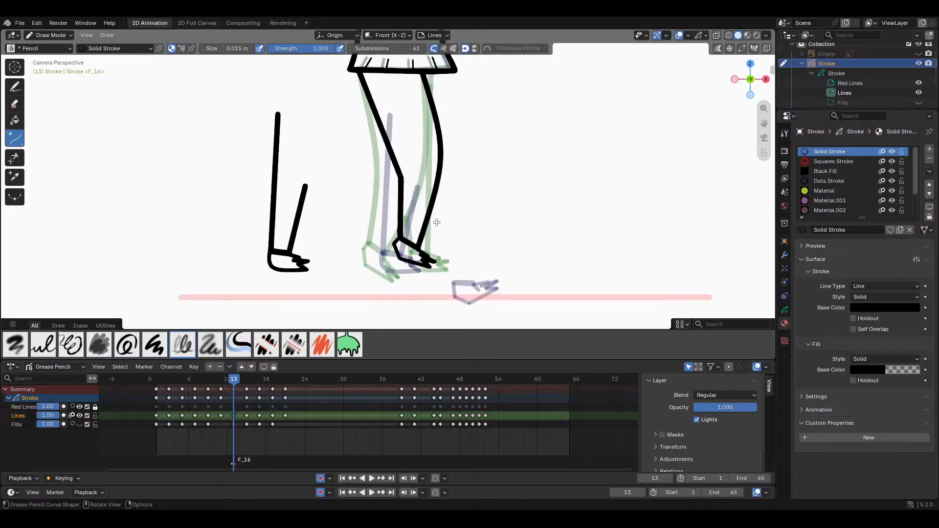
{"action": "left_click_drag", "start_coordinate": [764, 123], "coordinate": [758, 135]}
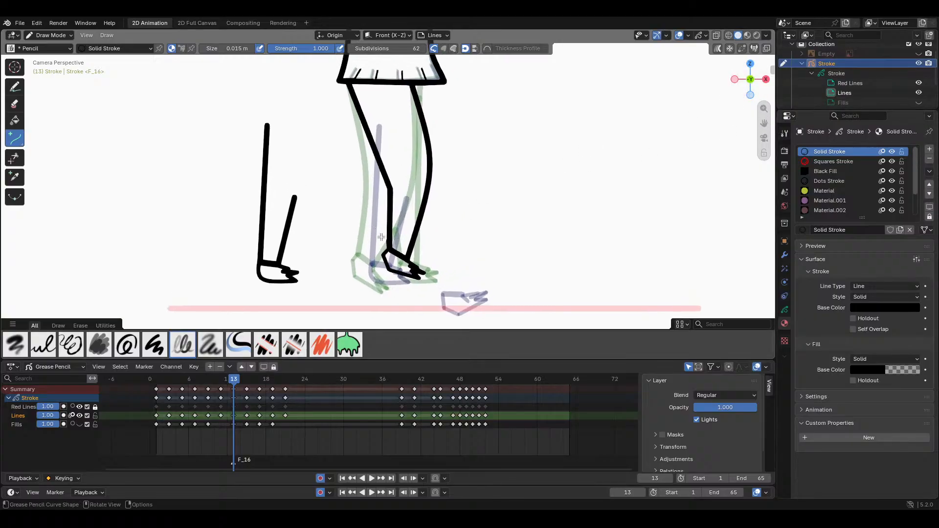
Step: Rotate the near foot on frame 13 to a steeper toe-down angle and nudge it slightly under the ankle
{"action": "key", "text": "Tab"}
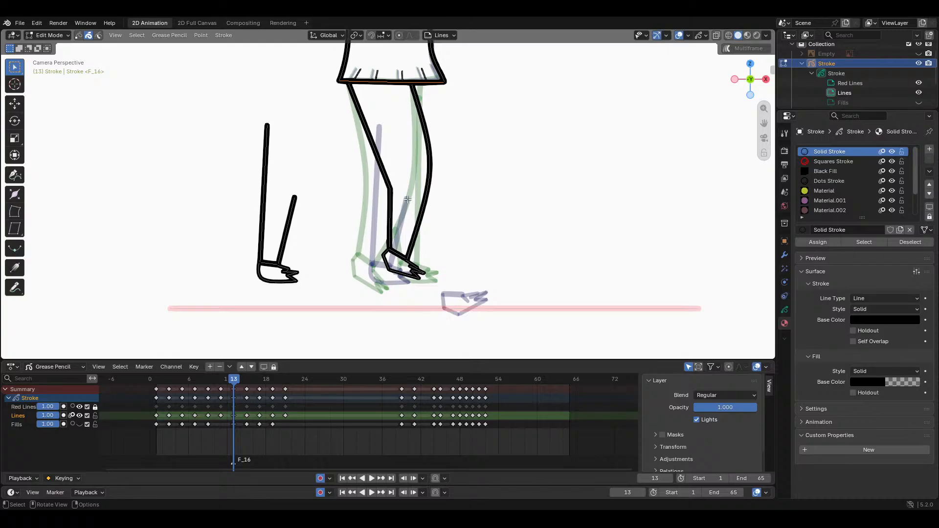
{"action": "scroll", "coordinate": [378, 234], "scroll_direction": "up", "scroll_amount": 1}
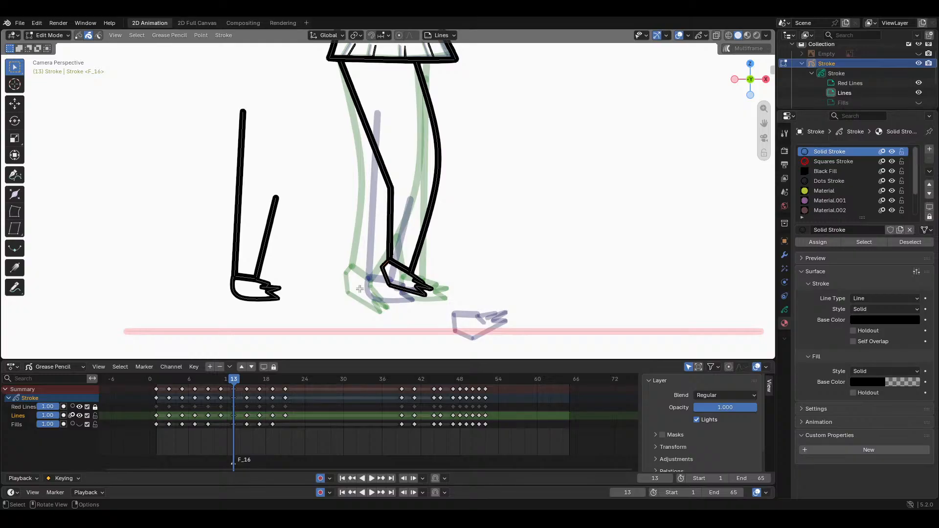
{"action": "left_click", "coordinate": [423, 276], "text": "shift"}
{"action": "key", "text": "r"}
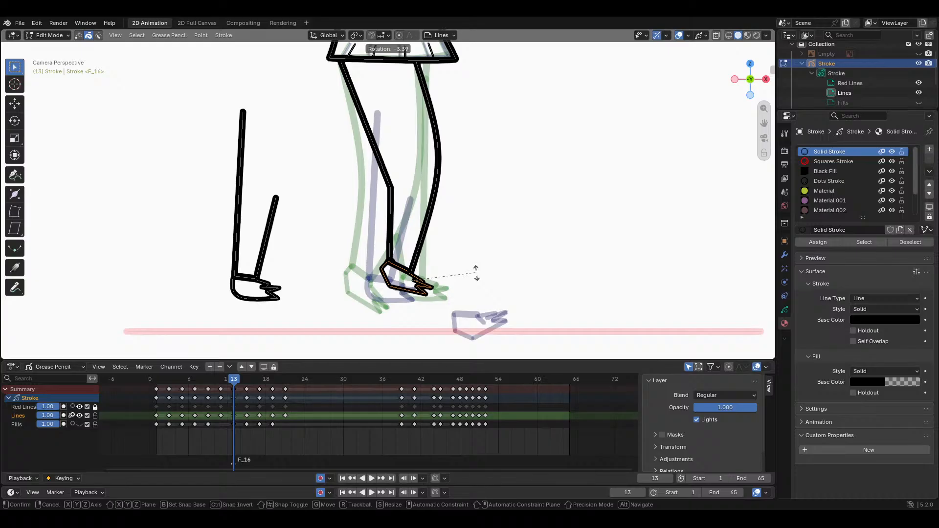
{"action": "left_click", "coordinate": [470, 292]}
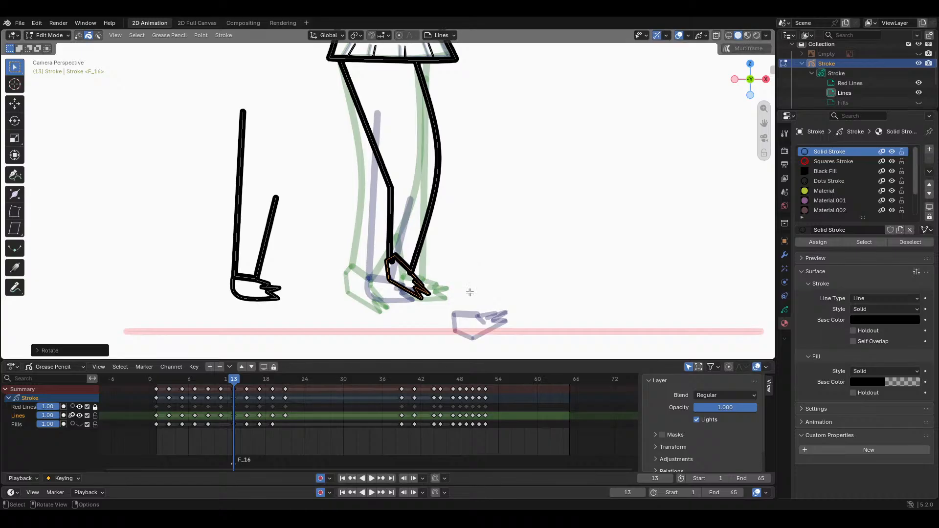
{"action": "key", "text": "g"}
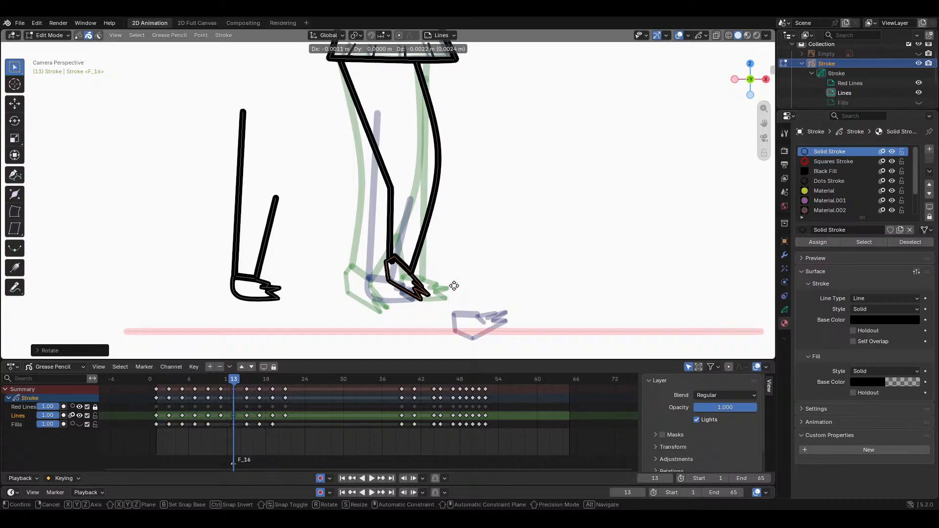
{"action": "left_click", "coordinate": [452, 286]}
Step: Delete the near leg's bent back line on frame 13
{"action": "left_click_drag", "start_coordinate": [386, 176], "coordinate": [404, 198]}
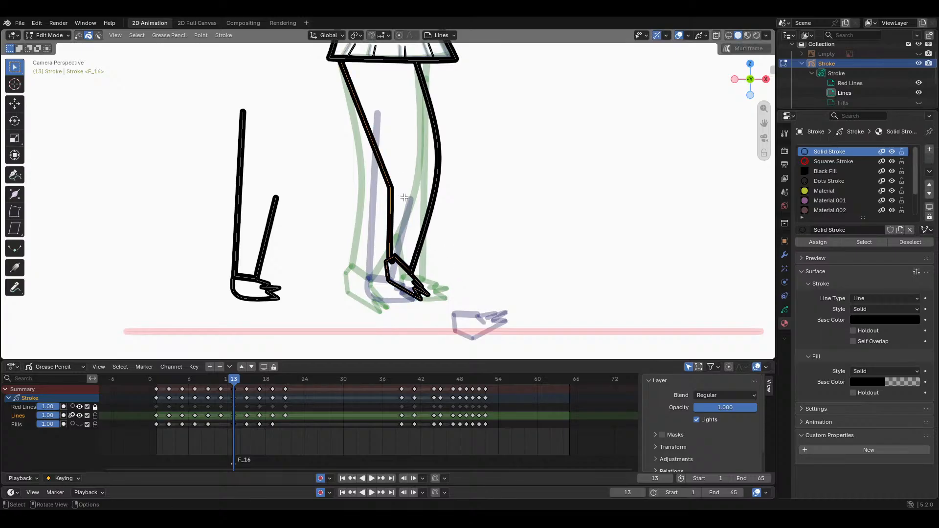
{"action": "key", "text": "x"}
{"action": "left_click", "coordinate": [404, 197]}
{"action": "key", "text": "Tab"}
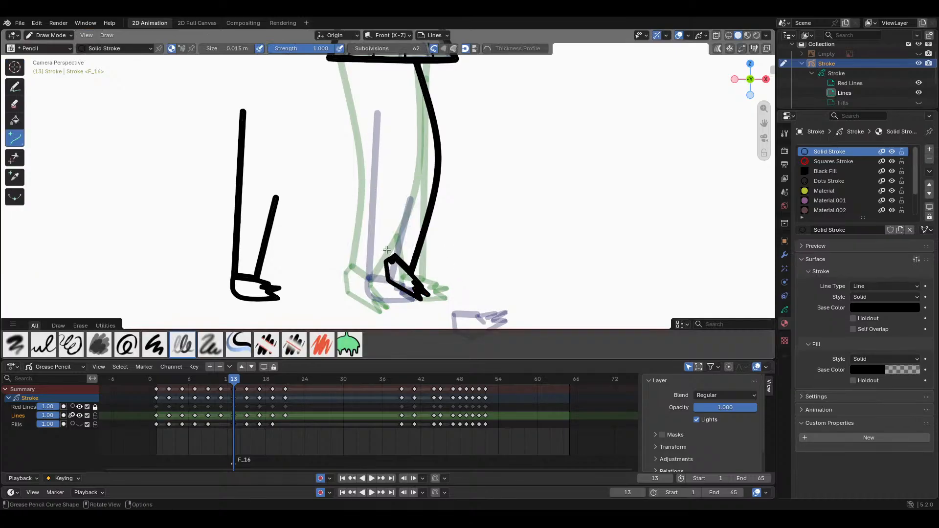
Step: Rotate the near foot on frame 13 slightly flatter and fine-tune its position against the front leg line
{"action": "key", "text": "Tab"}
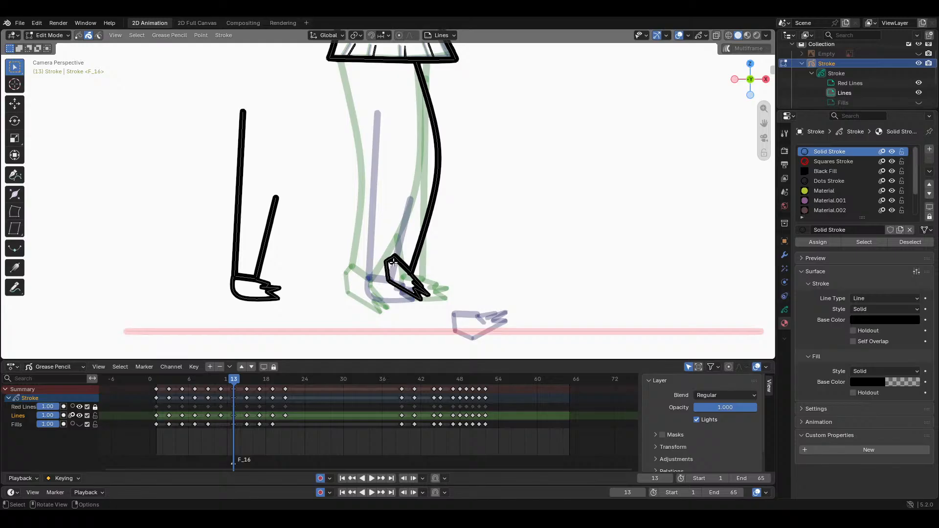
{"action": "left_click", "coordinate": [394, 265]}
{"action": "left_click_drag", "start_coordinate": [386, 243], "coordinate": [404, 293]}
{"action": "key", "text": "r"}
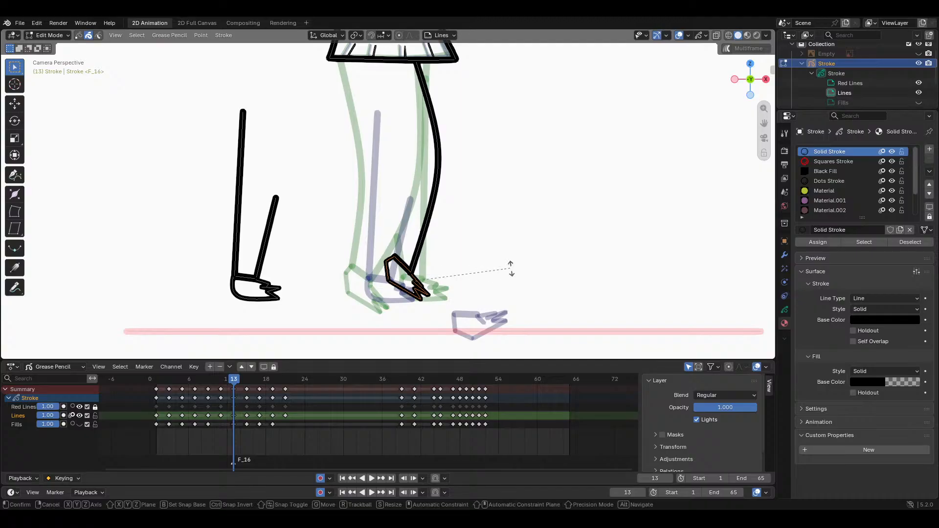
{"action": "left_click", "coordinate": [512, 262]}
{"action": "key", "text": "g"}
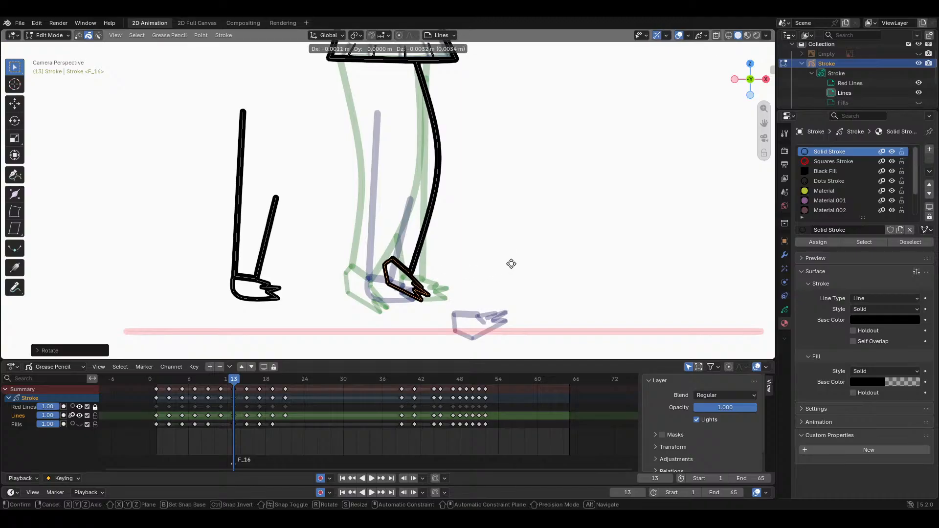
{"action": "left_click", "coordinate": [513, 264]}
{"action": "key", "text": "Tab"}
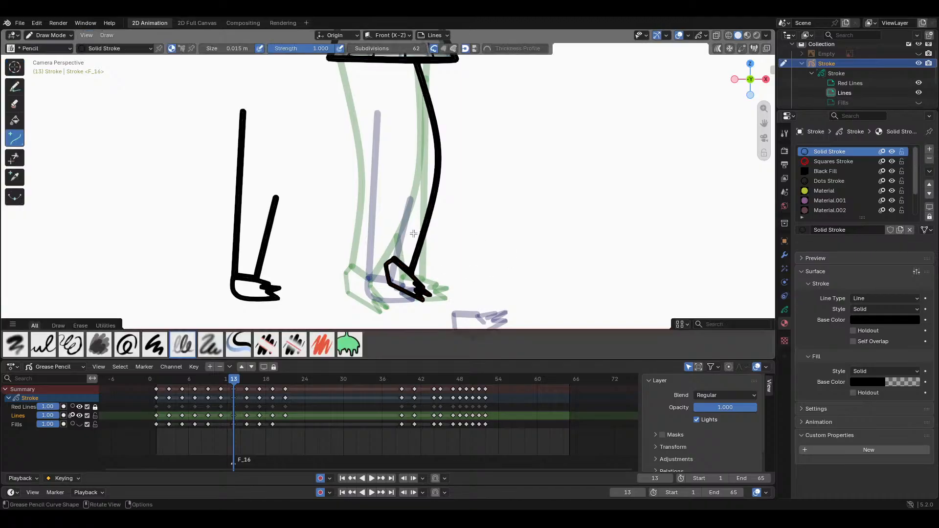
{"action": "mouse_move", "coordinate": [341, 60]}
{"action": "left_mouse_down"}
{"action": "mouse_move", "coordinate": [416, 178]}
{"action": "mouse_move", "coordinate": [397, 201]}
{"action": "mouse_move", "coordinate": [394, 257]}
{"action": "left_mouse_up"}
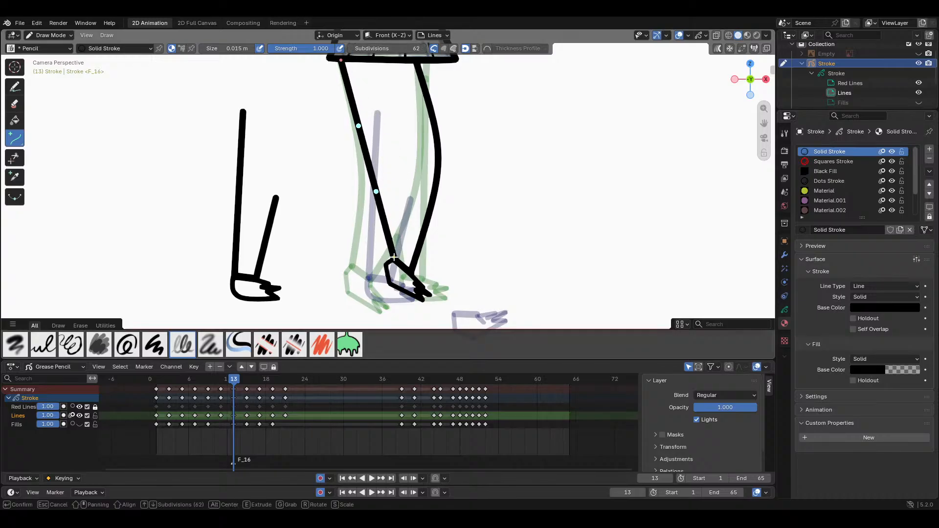
{"action": "left_click_drag", "start_coordinate": [395, 204], "coordinate": [411, 175]}
{"action": "left_click_drag", "start_coordinate": [361, 103], "coordinate": [365, 126]}
{"action": "mouse_move", "coordinate": [391, 164]}
{"action": "left_mouse_down"}
{"action": "mouse_move", "coordinate": [407, 160]}
{"action": "mouse_move", "coordinate": [390, 161]}
{"action": "left_mouse_up"}
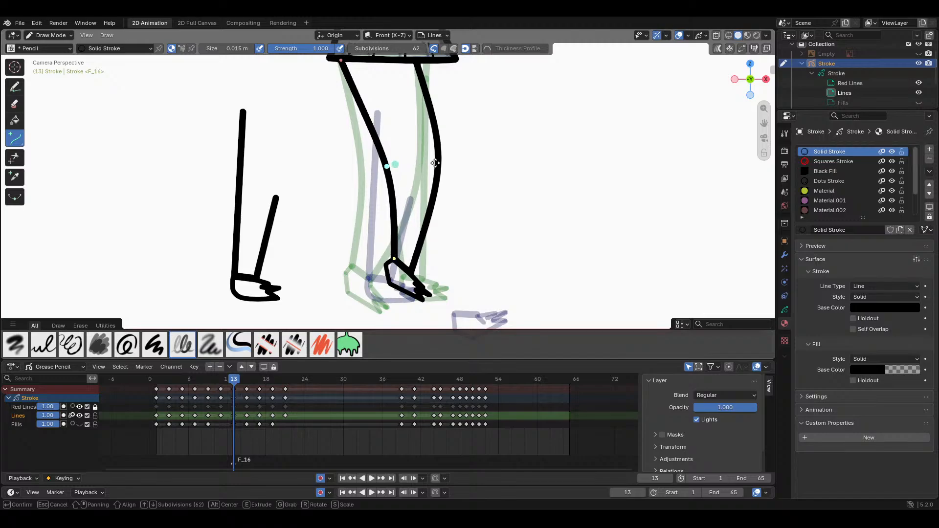
{"action": "scroll", "coordinate": [438, 163], "scroll_direction": "down", "scroll_amount": 1}
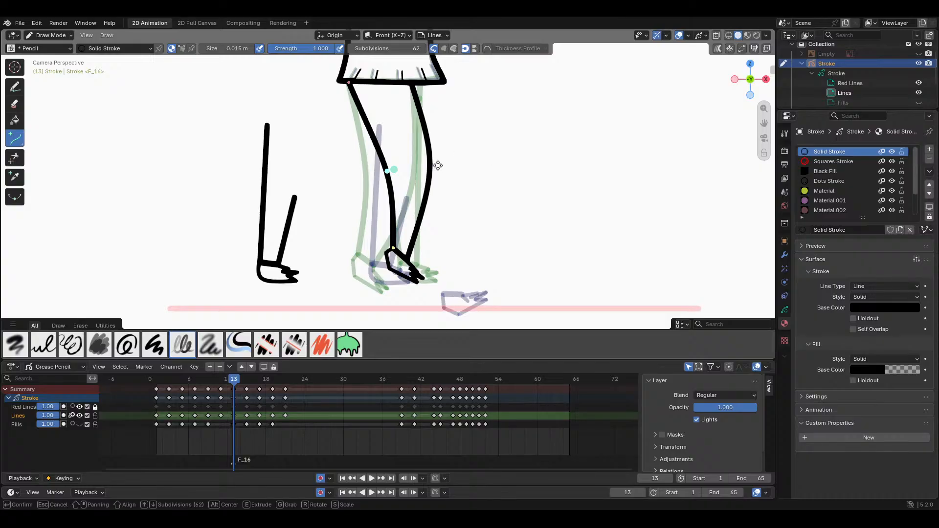
{"action": "left_click_drag", "start_coordinate": [437, 168], "coordinate": [438, 173]}
{"action": "key", "text": "Escape"}
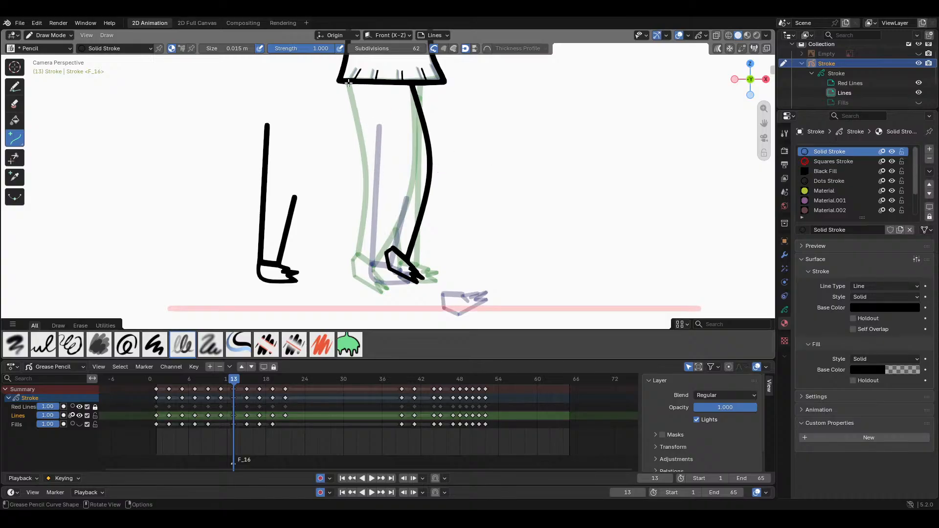
{"action": "left_click_drag", "start_coordinate": [349, 83], "coordinate": [398, 179]}
{"action": "key", "text": "Escape"}
{"action": "key", "text": "Escape"}
{"action": "left_click_drag", "start_coordinate": [393, 249], "coordinate": [394, 185]}
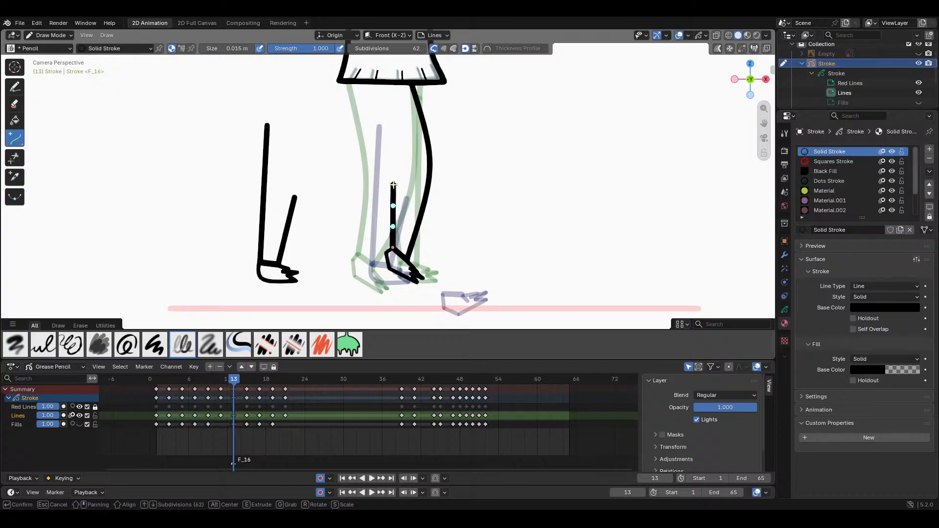
{"action": "key", "text": "Escape"}
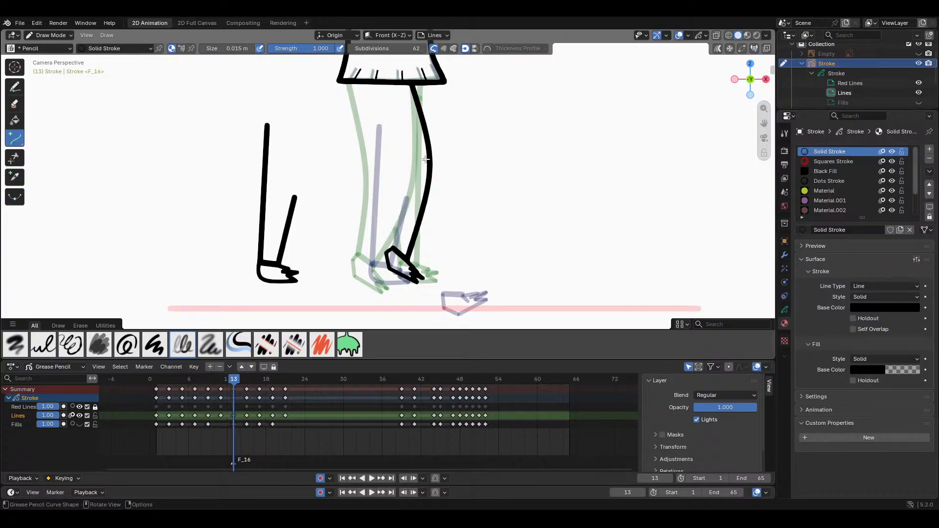
Step: Replace the near leg's front line on frame 13 with a curve bulging further forward from the skirt hem to the ankle
{"action": "key", "text": "Tab"}
{"action": "key", "text": "Delete"}
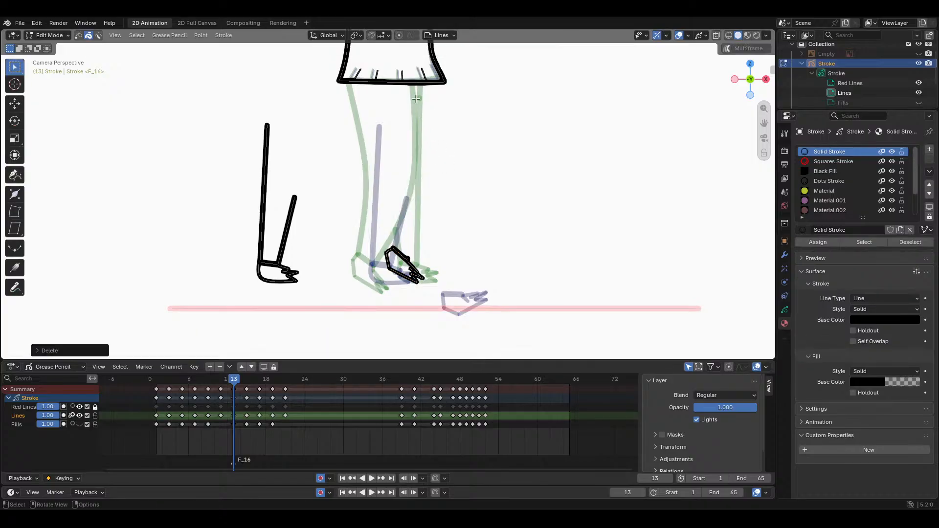
{"action": "key", "text": "Tab"}
{"action": "mouse_move", "coordinate": [413, 85]}
{"action": "left_mouse_down"}
{"action": "mouse_move", "coordinate": [430, 117]}
{"action": "mouse_move", "coordinate": [409, 258]}
{"action": "left_mouse_up"}
{"action": "mouse_move", "coordinate": [443, 204]}
{"action": "left_mouse_down"}
{"action": "mouse_move", "coordinate": [443, 136]}
{"action": "mouse_move", "coordinate": [442, 184]}
{"action": "mouse_move", "coordinate": [454, 155]}
{"action": "mouse_move", "coordinate": [449, 195]}
{"action": "mouse_move", "coordinate": [454, 171]}
{"action": "left_mouse_up"}
{"action": "key", "text": "Return"}
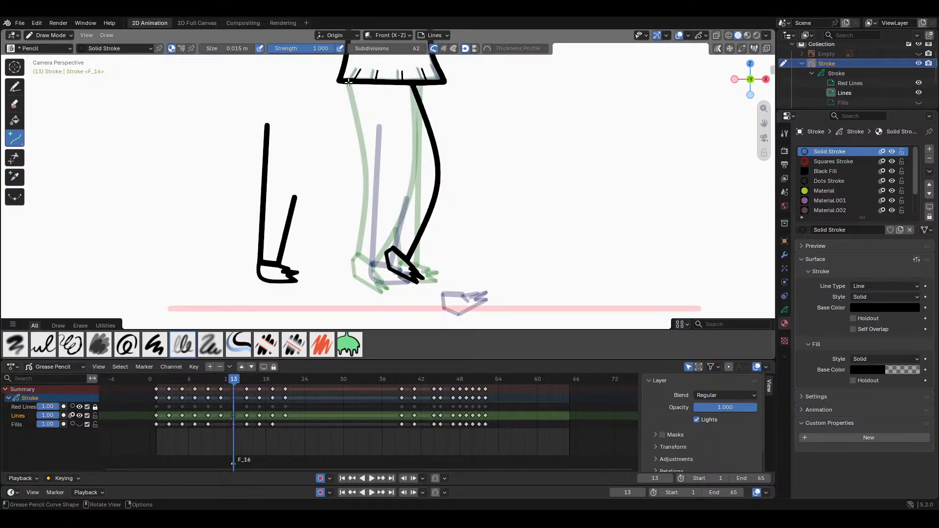
Step: Draw the near leg's back line on frame 13 as two straight segments joining heel, knee bend and the skirt's back hem
{"action": "mouse_move", "coordinate": [348, 83]}
{"action": "left_mouse_down"}
{"action": "mouse_move", "coordinate": [398, 190]}
{"action": "mouse_move", "coordinate": [396, 232]}
{"action": "mouse_move", "coordinate": [390, 186]}
{"action": "left_mouse_up"}
{"action": "right_click", "coordinate": [390, 188]}
{"action": "left_click_drag", "start_coordinate": [392, 249], "coordinate": [400, 180]}
{"action": "key", "text": "e"}
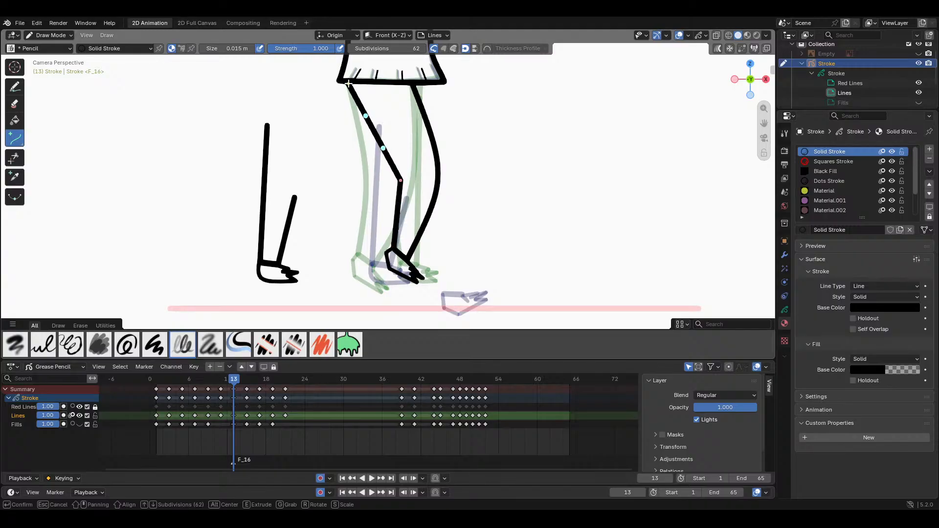
{"action": "key", "text": "Return"}
{"action": "scroll", "coordinate": [520, 157], "scroll_direction": "down", "scroll_amount": 3}
{"action": "scroll", "coordinate": [470, 241], "scroll_direction": "up", "scroll_amount": 2}
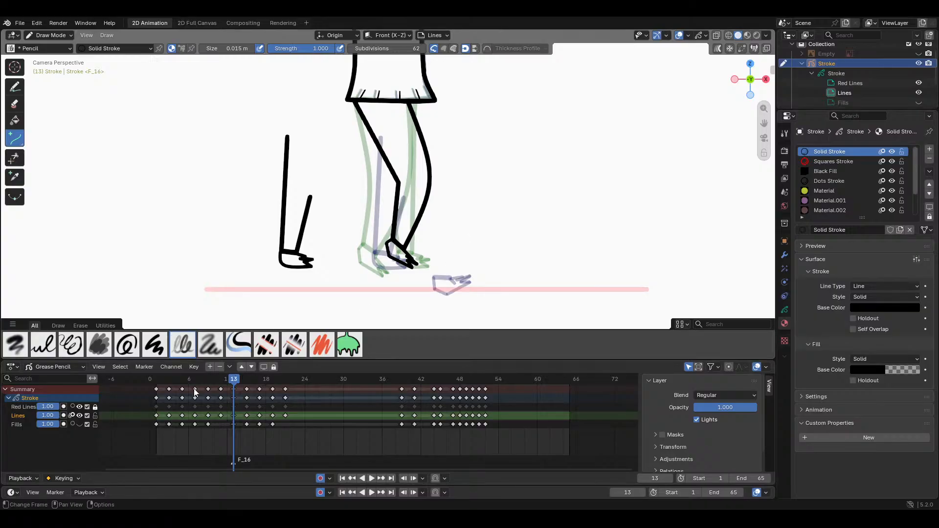
{"action": "mouse_move", "coordinate": [236, 379]}
{"action": "left_mouse_down"}
{"action": "mouse_move", "coordinate": [217, 379]}
{"action": "mouse_move", "coordinate": [249, 379]}
{"action": "mouse_move", "coordinate": [233, 380]}
{"action": "left_mouse_up"}
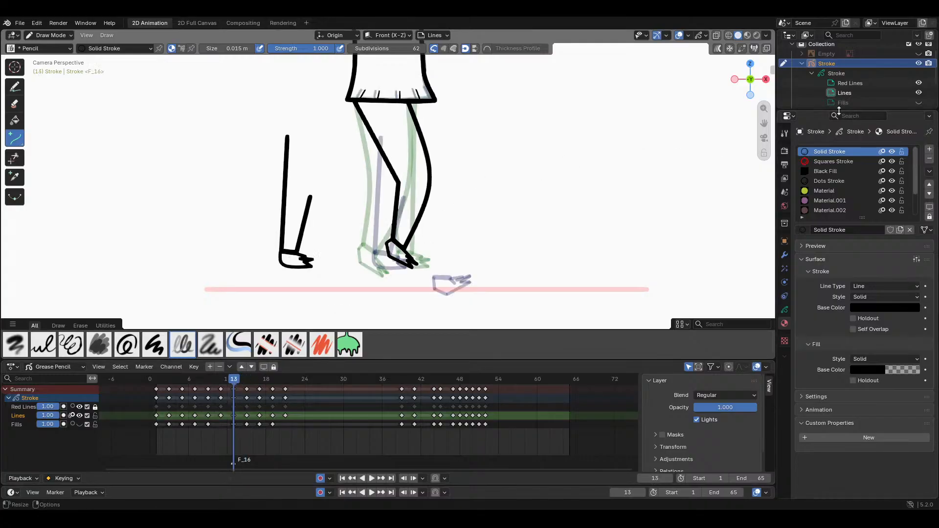
Step: Move the detached leg lines and foot behind the character on frame 13 forward under the skirt, matching their position on frame 16
{"action": "left_click_drag", "start_coordinate": [764, 122], "coordinate": [733, 143]}
{"action": "key", "text": "Tab"}
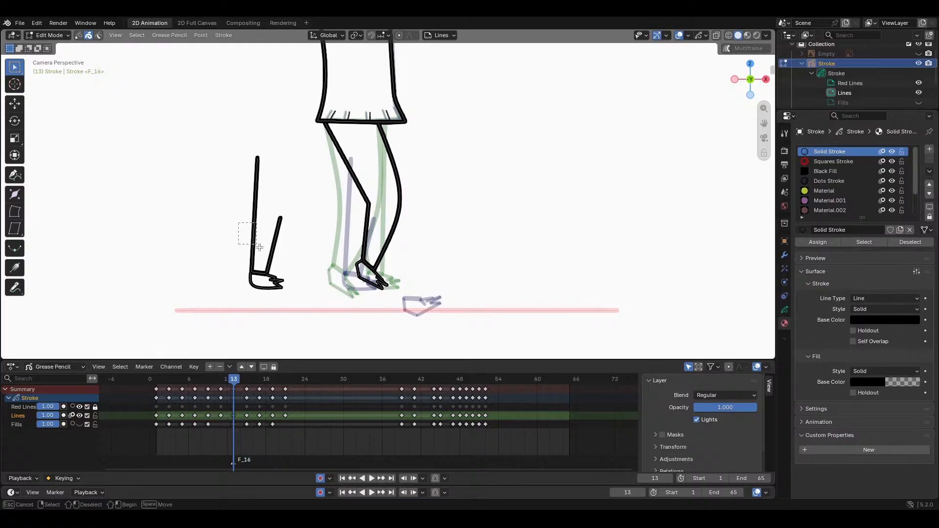
{"action": "key", "text": "g"}
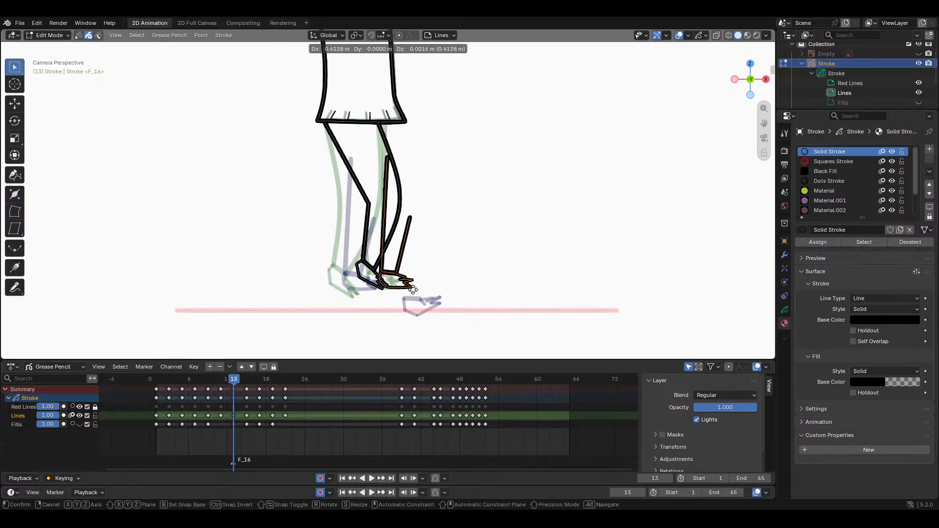
{"action": "key", "text": "Escape"}
{"action": "key", "text": "g"}
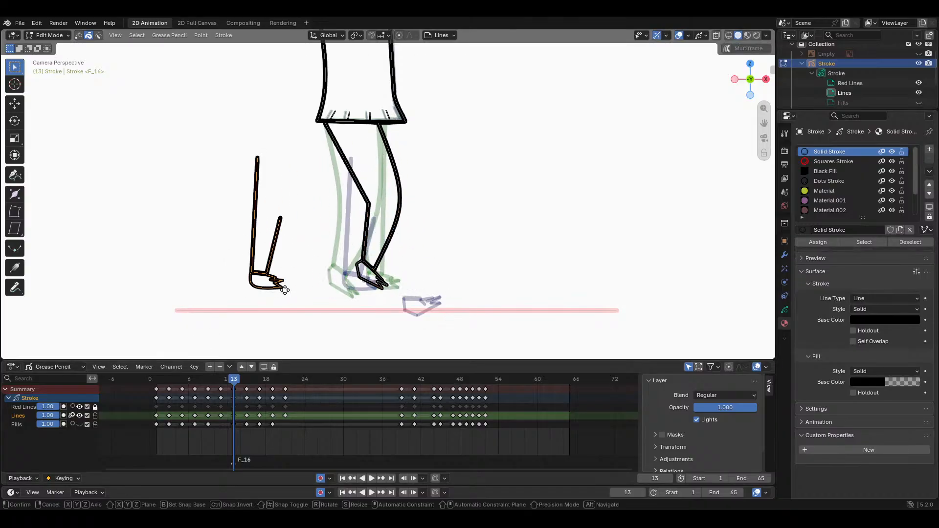
{"action": "left_click", "coordinate": [397, 289]}
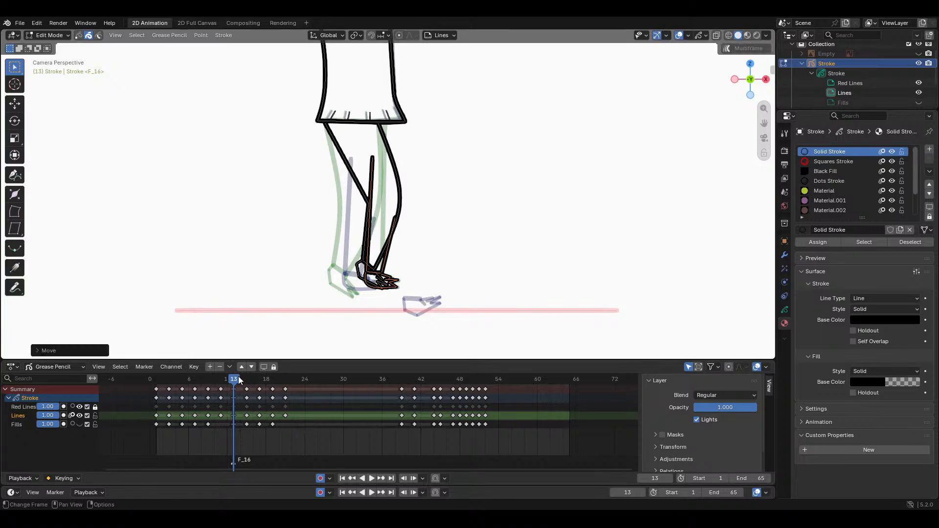
{"action": "mouse_move", "coordinate": [239, 378]}
{"action": "left_mouse_down"}
{"action": "mouse_move", "coordinate": [161, 376]}
{"action": "mouse_move", "coordinate": [237, 369]}
{"action": "mouse_move", "coordinate": [140, 374]}
{"action": "mouse_move", "coordinate": [234, 367]}
{"action": "left_mouse_up"}
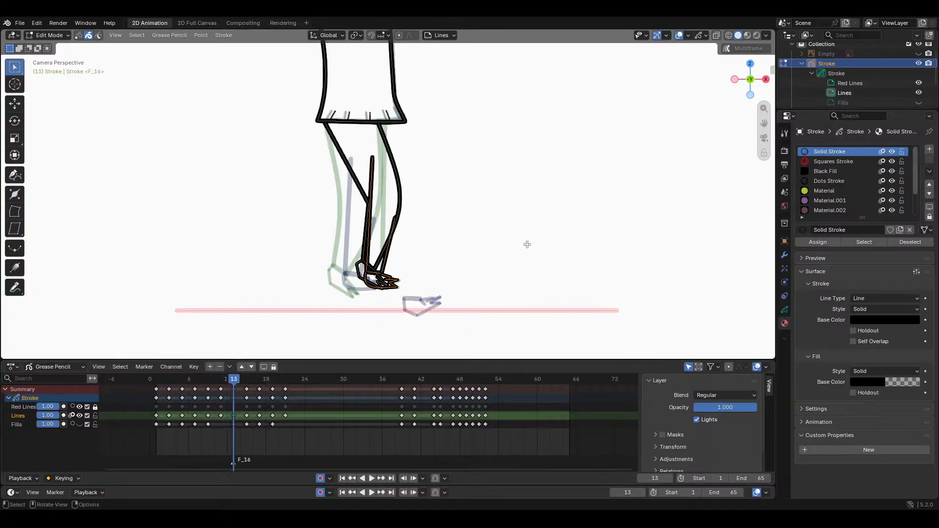
{"action": "key", "text": "g"}
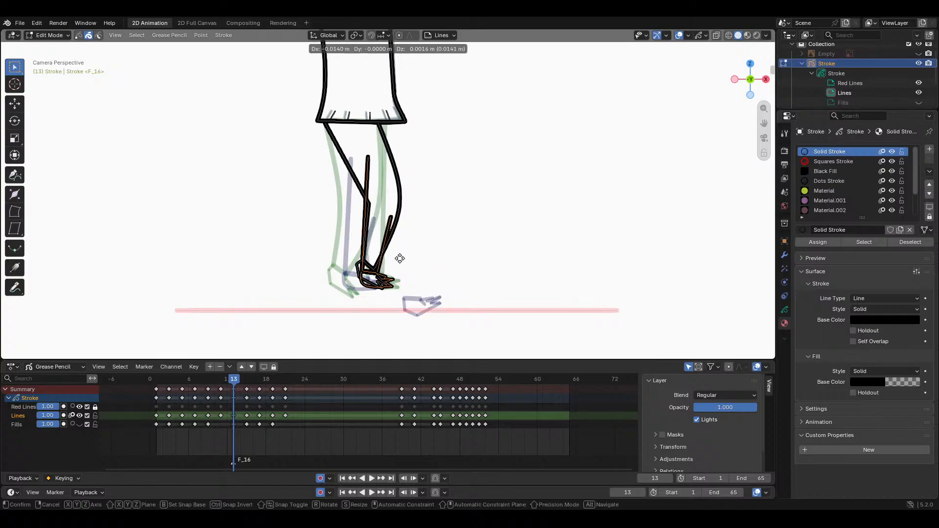
{"action": "left_click", "coordinate": [383, 259]}
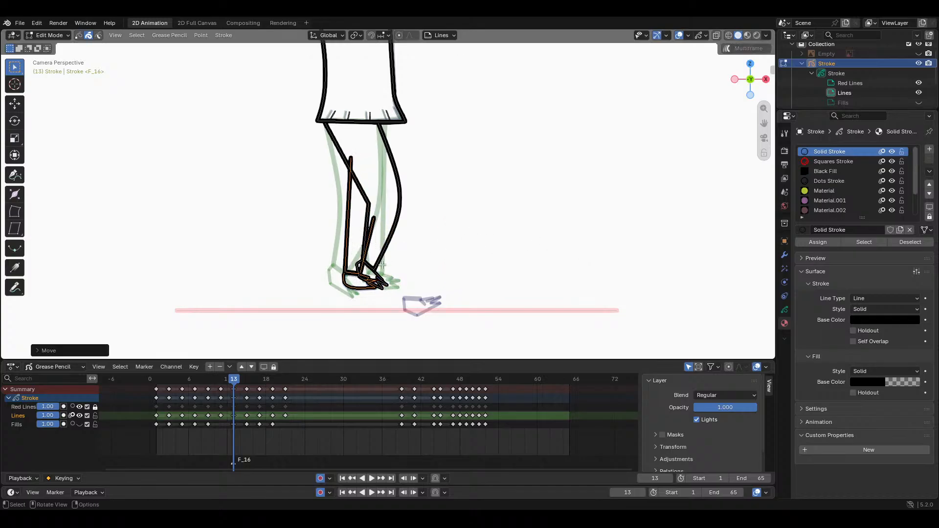
Step: Delete the detached rear foot and its two leg lines on frame 16
{"action": "left_click_drag", "start_coordinate": [235, 379], "coordinate": [255, 378]}
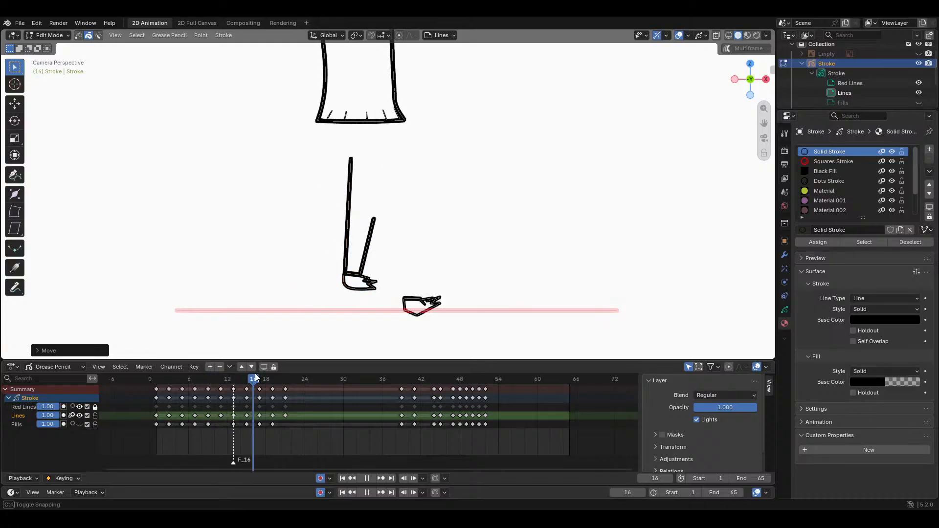
{"action": "left_click_drag", "start_coordinate": [326, 248], "coordinate": [384, 302]}
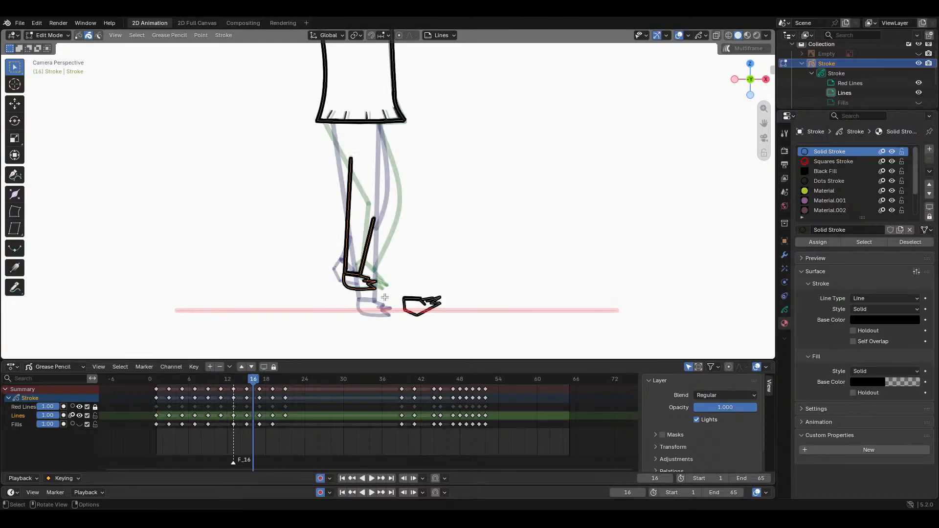
{"action": "key", "text": "x"}
{"action": "left_click", "coordinate": [382, 289]}
Step: Move the far leg's lines and foot on frame 13 backward so their upper ends meet the near leg's back line
{"action": "left_click_drag", "start_coordinate": [251, 380], "coordinate": [231, 380]}
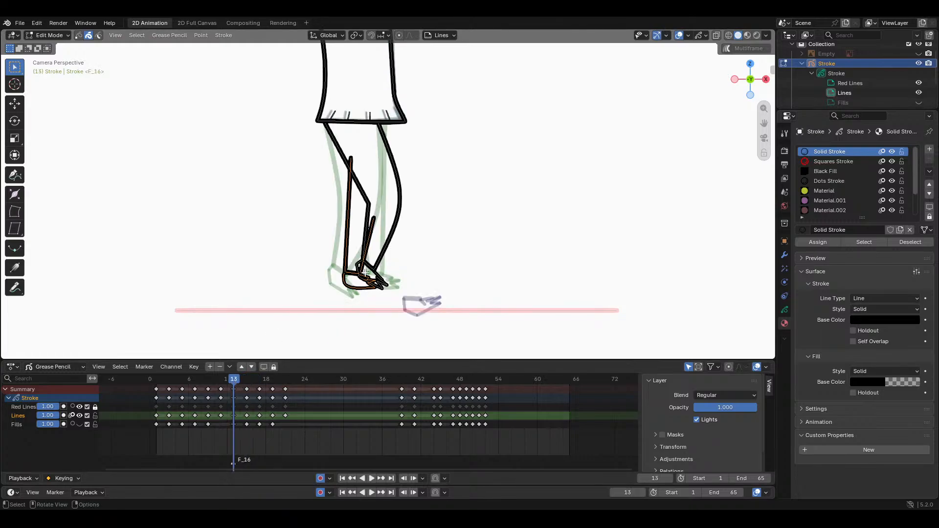
{"action": "scroll", "coordinate": [365, 277], "scroll_direction": "up", "scroll_amount": 3}
{"action": "scroll", "coordinate": [369, 270], "scroll_direction": "down", "scroll_amount": 2}
{"action": "mouse_move", "coordinate": [234, 377]}
{"action": "left_mouse_down"}
{"action": "mouse_move", "coordinate": [218, 380]}
{"action": "mouse_move", "coordinate": [233, 379]}
{"action": "left_mouse_up"}
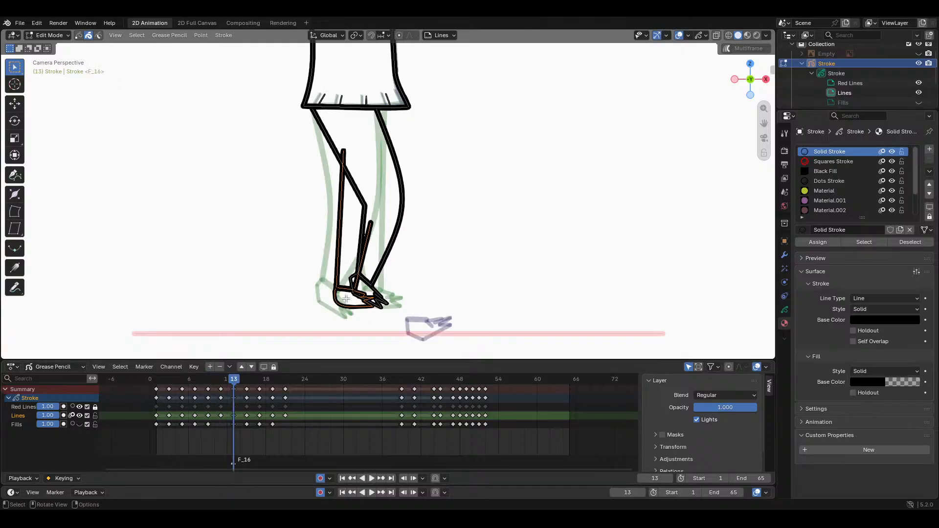
{"action": "scroll", "coordinate": [346, 298], "scroll_direction": "up", "scroll_amount": 1}
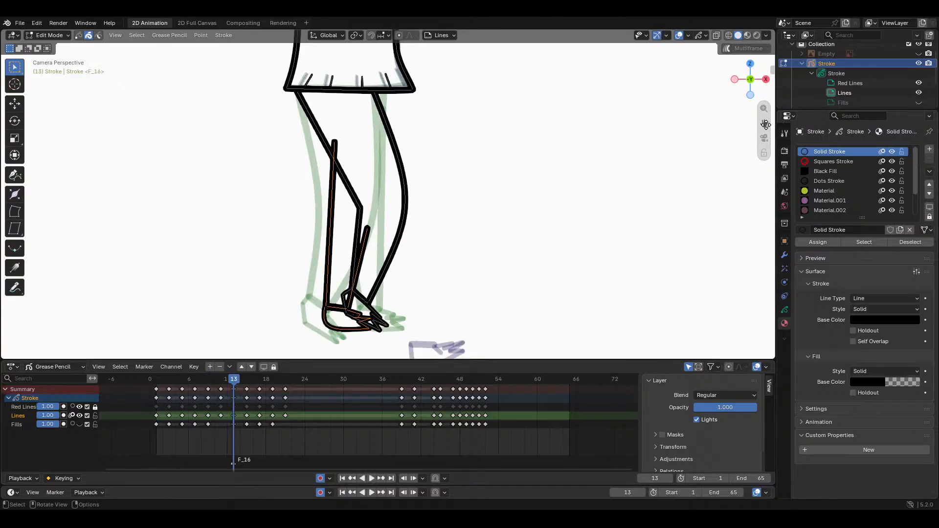
{"action": "left_click_drag", "start_coordinate": [764, 124], "coordinate": [763, 86]}
{"action": "scroll", "coordinate": [395, 264], "scroll_direction": "up", "scroll_amount": 2}
{"action": "key", "text": "g"}
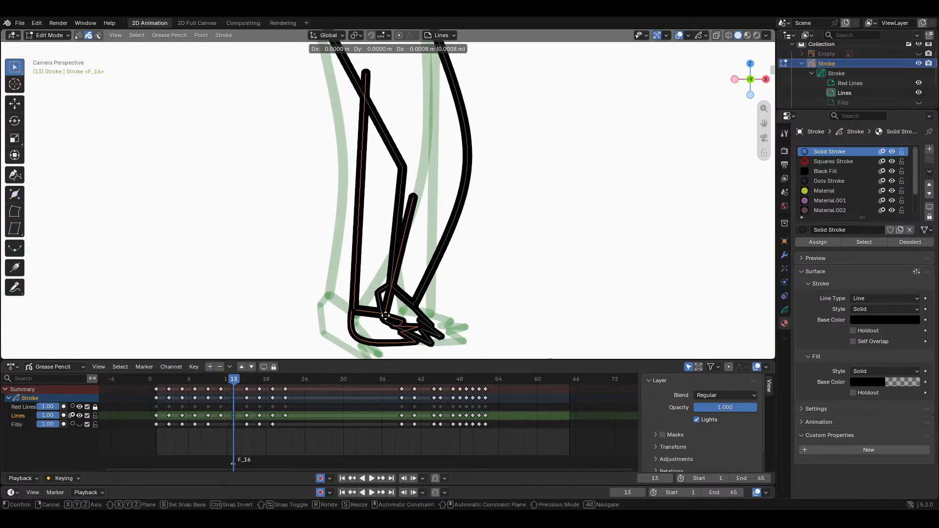
{"action": "left_click", "coordinate": [385, 316]}
{"action": "scroll", "coordinate": [452, 243], "scroll_direction": "down", "scroll_amount": 1}
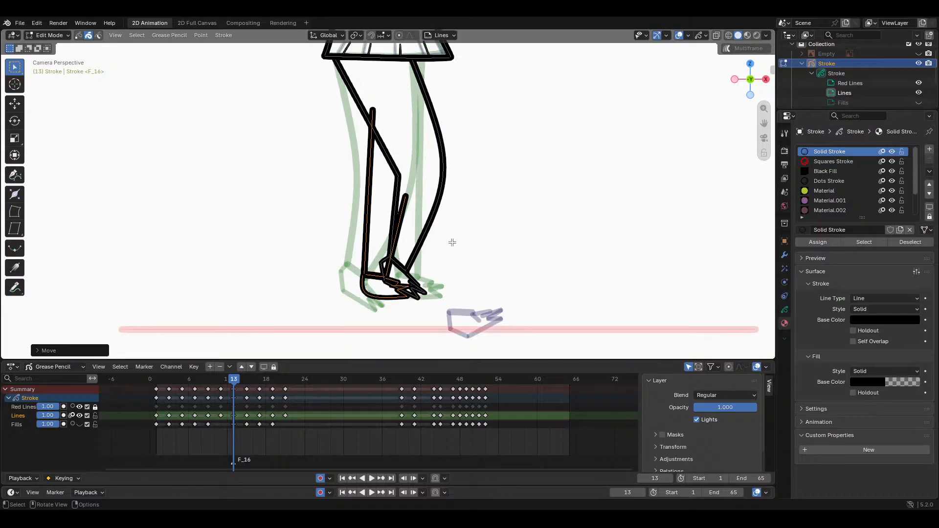
{"action": "key", "text": "g"}
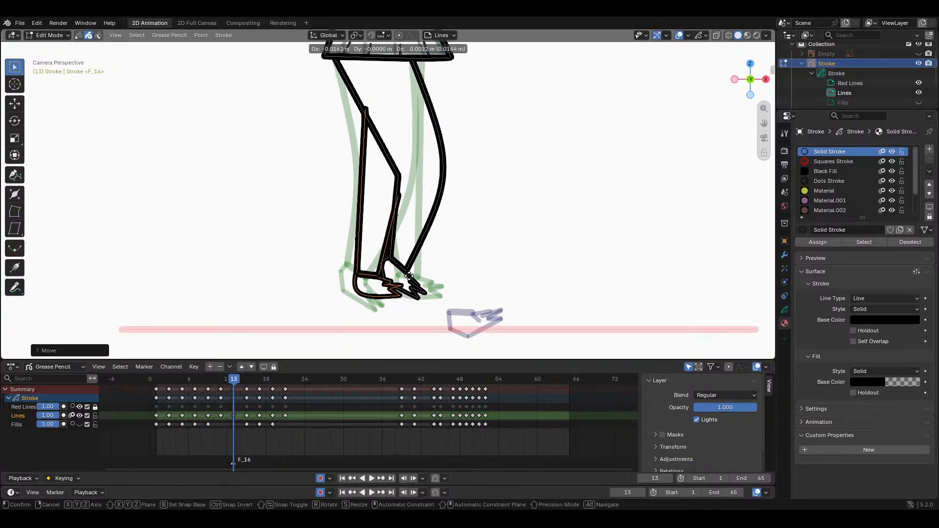
{"action": "left_click", "coordinate": [410, 276]}
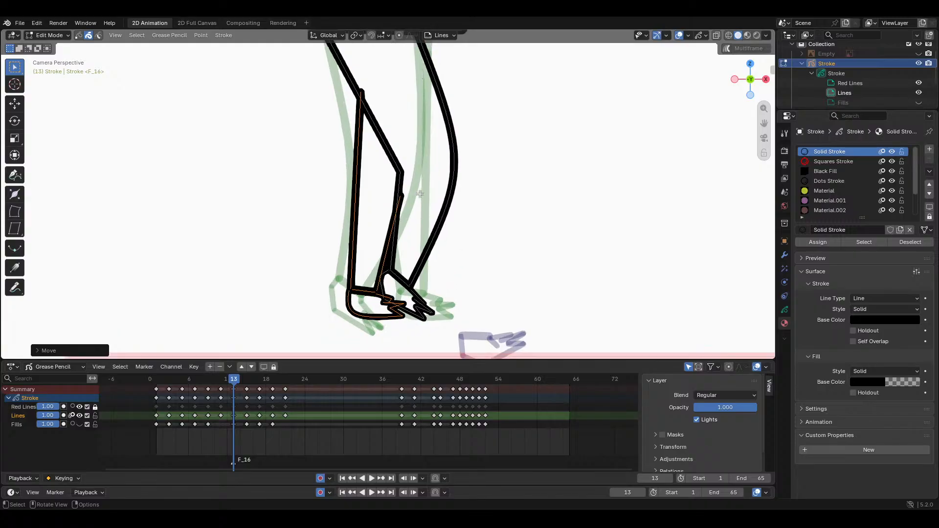
{"action": "scroll", "coordinate": [424, 193], "scroll_direction": "up", "scroll_amount": 1}
{"action": "key", "text": "h"}
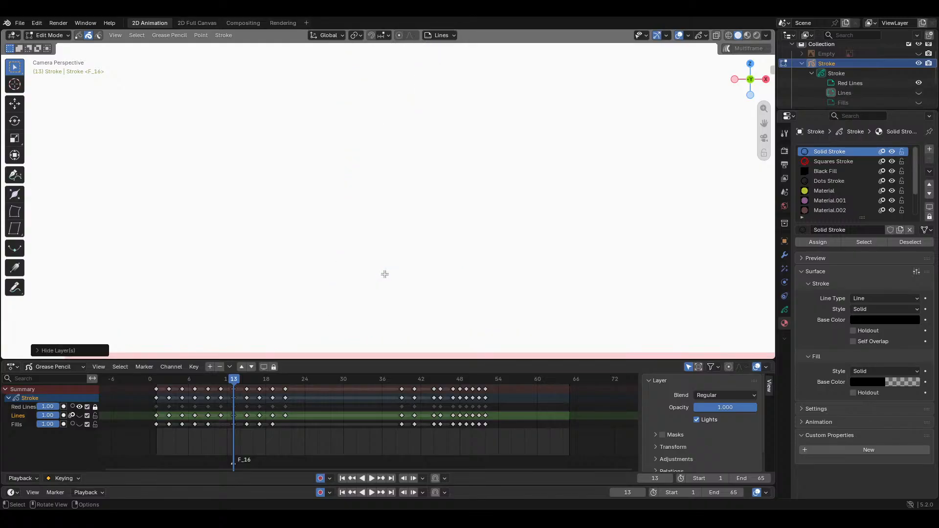
{"action": "key", "text": "alt+h"}
{"action": "key", "text": "g"}
{"action": "key", "text": "z"}
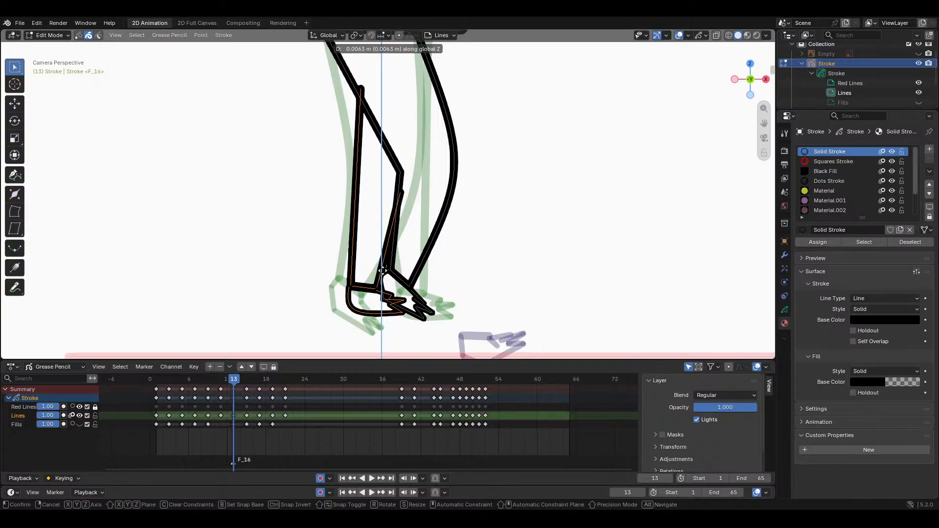
{"action": "left_click", "coordinate": [384, 272]}
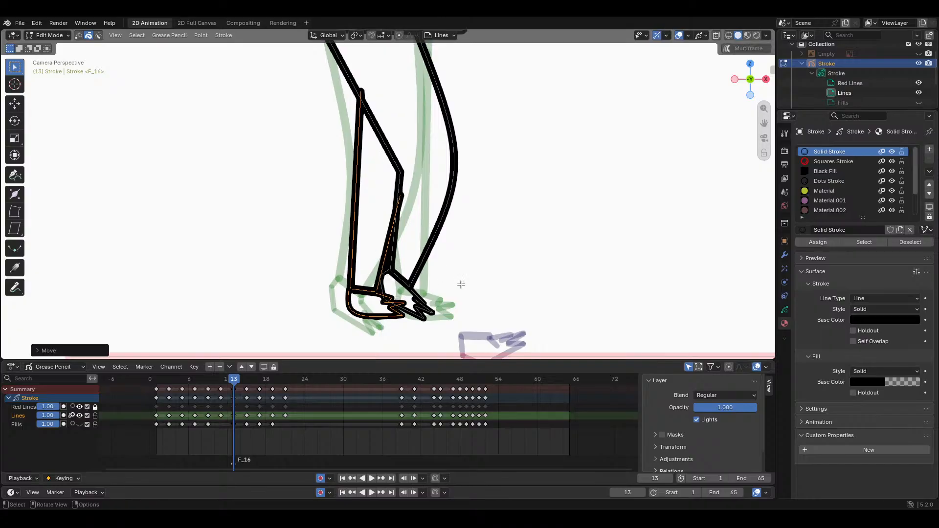
{"action": "scroll", "coordinate": [441, 257], "scroll_direction": "down", "scroll_amount": 4}
{"action": "scroll", "coordinate": [442, 255], "scroll_direction": "up", "scroll_amount": 4}
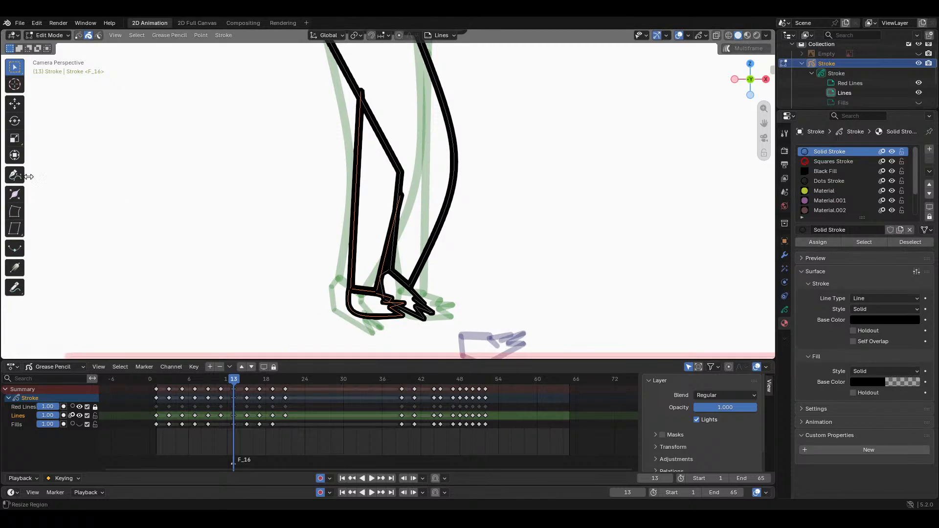
Step: Trim the far leg's line ends that stick out past the near leg's back line on frame 13
{"action": "key", "text": "Tab"}
{"action": "left_click", "coordinate": [16, 161]}
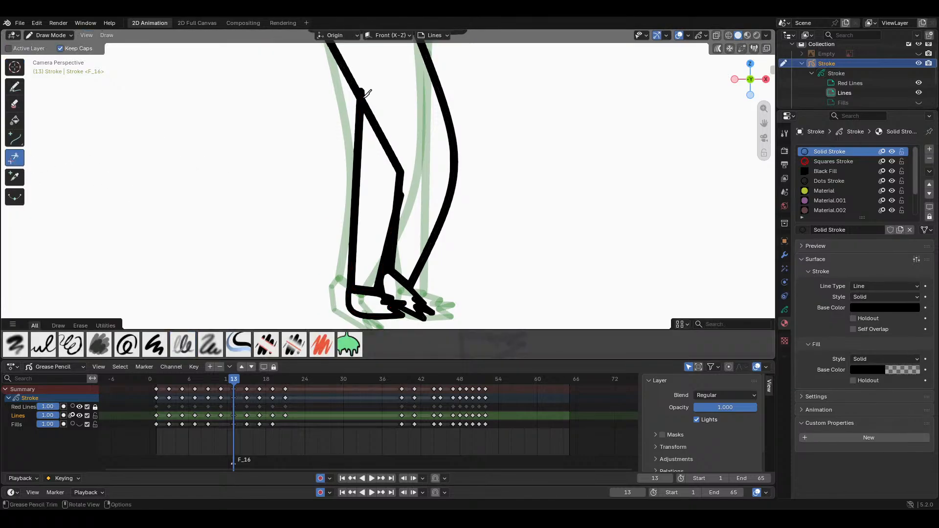
{"action": "mouse_move", "coordinate": [364, 97]}
{"action": "left_mouse_down"}
{"action": "mouse_move", "coordinate": [395, 101]}
{"action": "mouse_move", "coordinate": [364, 87]}
{"action": "left_mouse_up"}
{"action": "key", "text": "ctrl+z"}
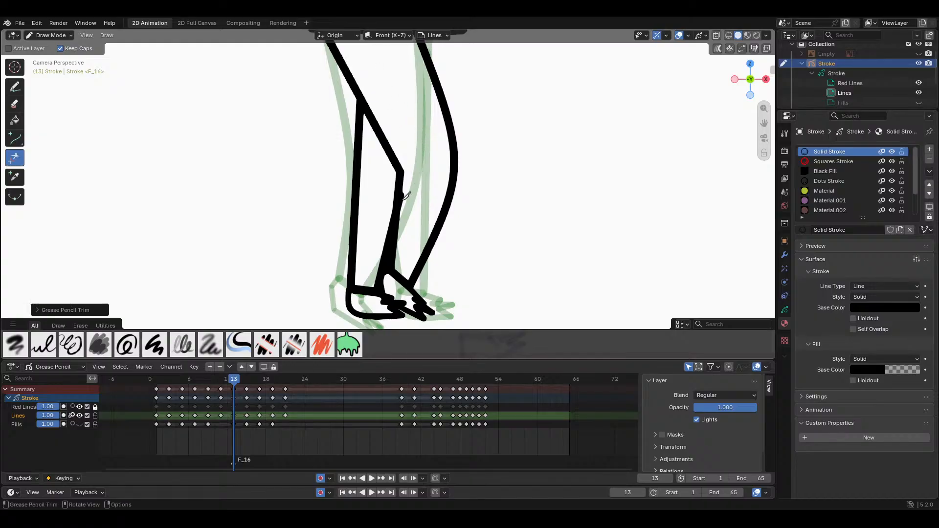
Step: Trim the overlapping line where the far foot's instep meets the near foot on frame 13, undoing unwanted trims
{"action": "scroll", "coordinate": [478, 212], "scroll_direction": "down", "scroll_amount": 3}
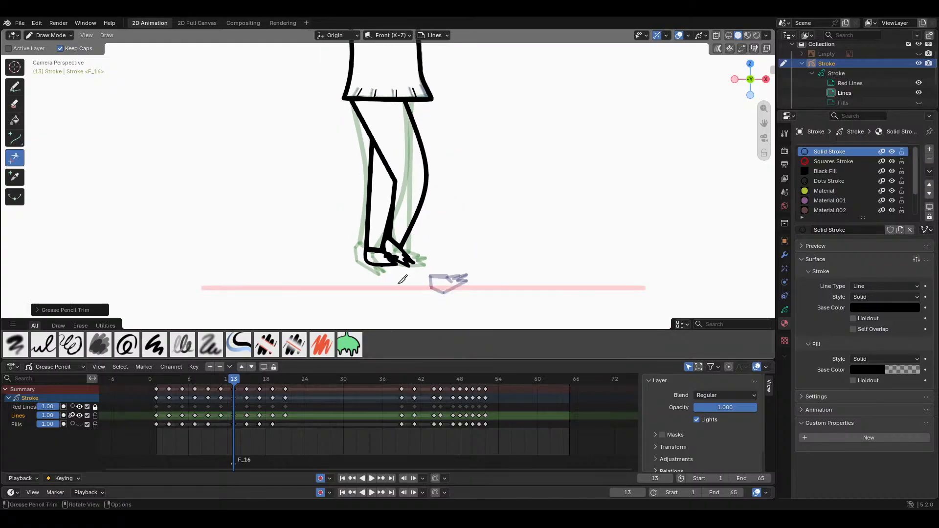
{"action": "scroll", "coordinate": [402, 279], "scroll_direction": "up", "scroll_amount": 2}
{"action": "middle_click_drag", "start_coordinate": [632, 255], "coordinate": [624, 193], "text": "shift"}
{"action": "scroll", "coordinate": [406, 238], "scroll_direction": "up", "scroll_amount": 4}
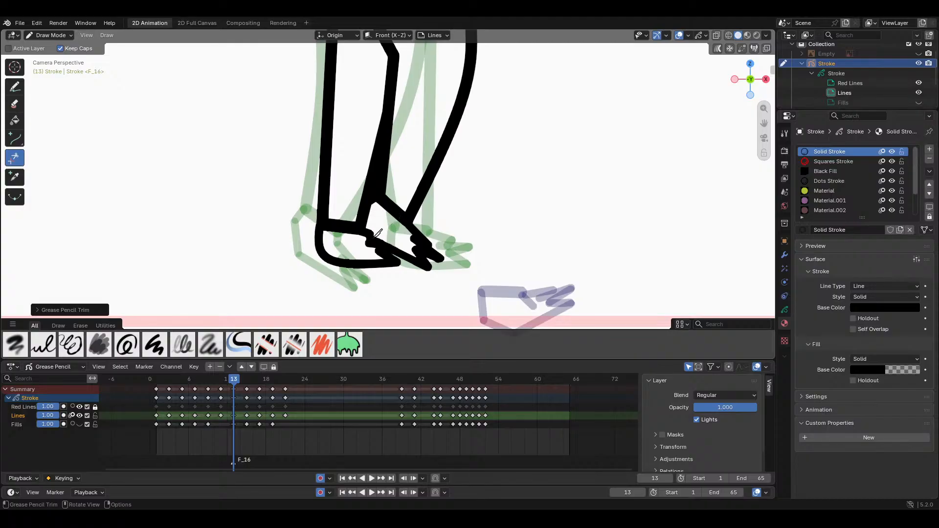
{"action": "key", "text": "ctrl+z"}
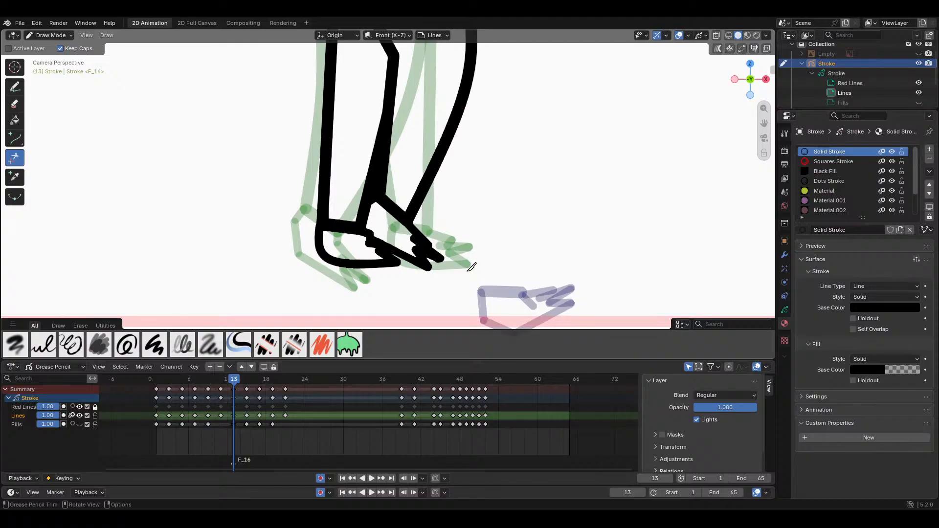
{"action": "key", "text": "ctrl+z"}
{"action": "key", "text": "ctrl+z"}
{"action": "left_click_drag", "start_coordinate": [385, 240], "coordinate": [374, 234]}
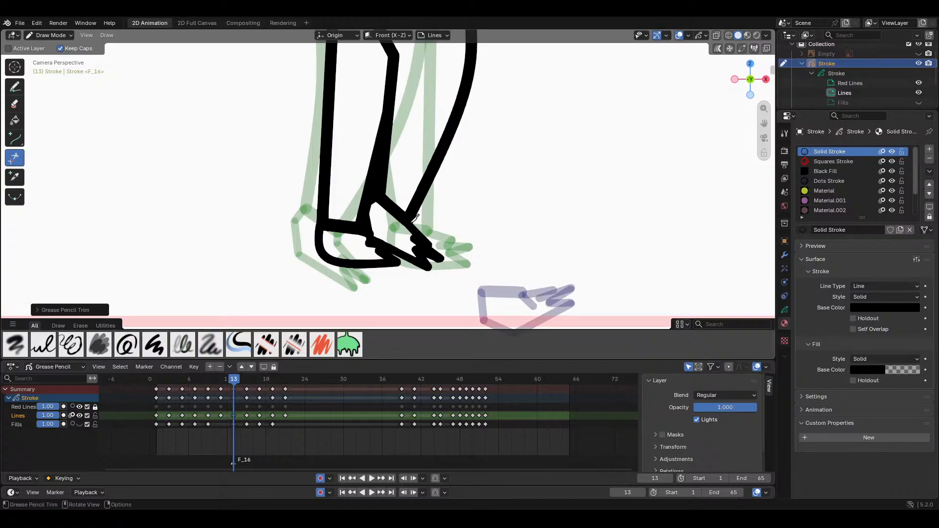
Step: Move the F_16 marker and the playhead to frame 15, and save the file
{"action": "scroll", "coordinate": [537, 238], "scroll_direction": "down", "scroll_amount": 3}
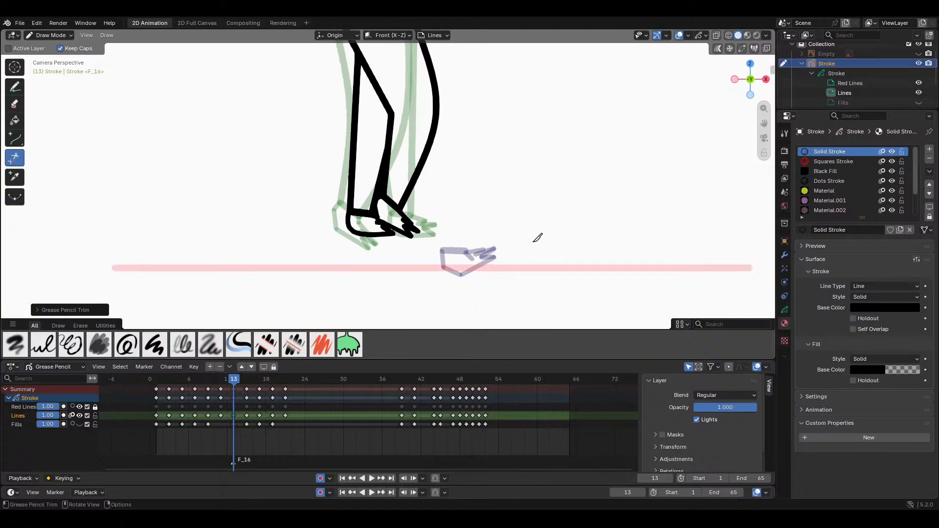
{"action": "scroll", "coordinate": [537, 238], "scroll_direction": "down", "scroll_amount": 2}
{"action": "scroll", "coordinate": [537, 239], "scroll_direction": "down", "scroll_amount": 3}
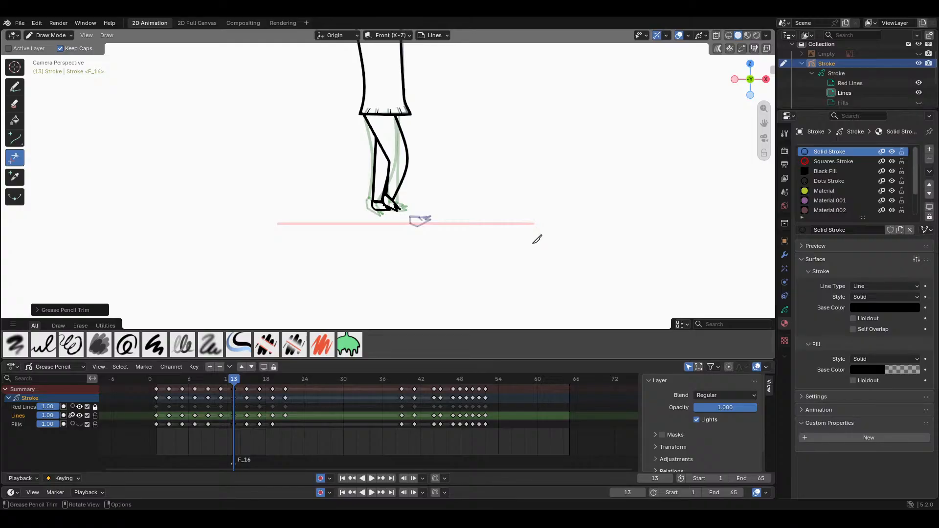
{"action": "mouse_move", "coordinate": [236, 382]}
{"action": "left_mouse_down"}
{"action": "mouse_move", "coordinate": [208, 381]}
{"action": "mouse_move", "coordinate": [248, 381]}
{"action": "mouse_move", "coordinate": [222, 383]}
{"action": "mouse_move", "coordinate": [232, 447]}
{"action": "mouse_move", "coordinate": [248, 460]}
{"action": "left_mouse_up"}
{"action": "left_click", "coordinate": [245, 379]}
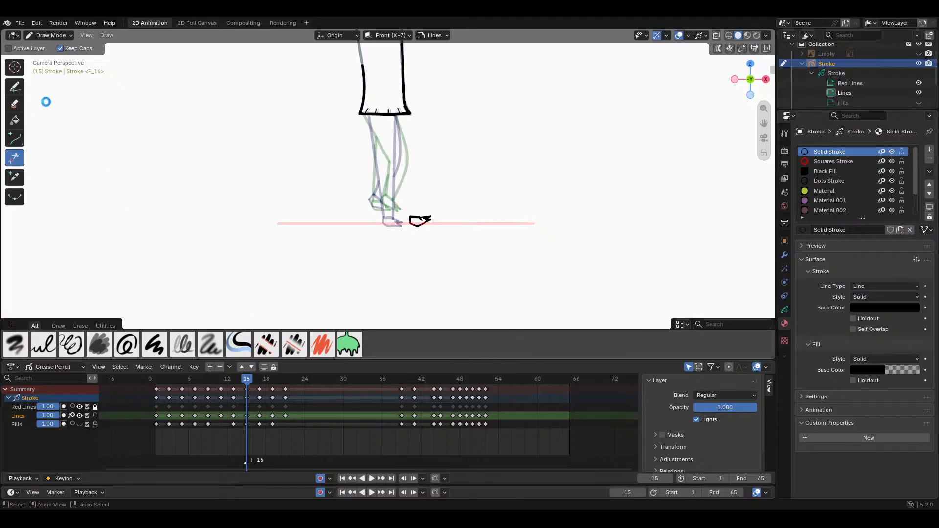
{"action": "key", "text": "ctrl+s"}
Step: Activate the Curve tool for drawing the character's lines on frame 15
{"action": "left_click", "coordinate": [14, 138]}
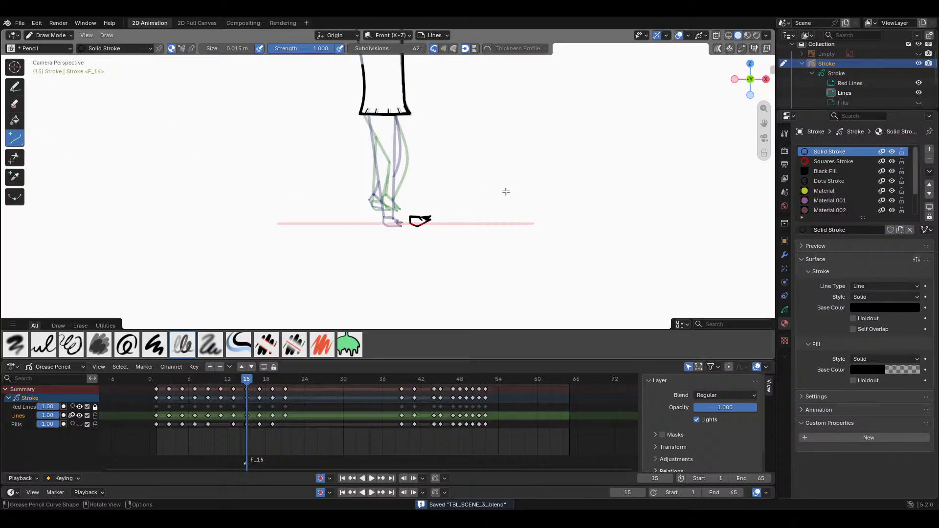
{"action": "scroll", "coordinate": [640, 166], "scroll_direction": "down", "scroll_amount": 1}
{"action": "left_click_drag", "start_coordinate": [765, 124], "coordinate": [736, 238]}
{"action": "scroll", "coordinate": [528, 168], "scroll_direction": "down", "scroll_amount": 2}
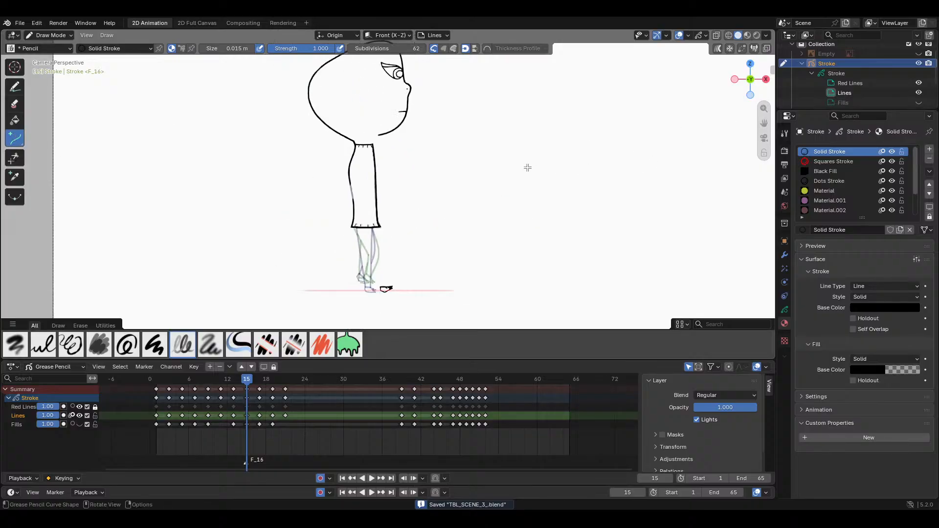
{"action": "scroll", "coordinate": [527, 168], "scroll_direction": "down", "scroll_amount": 1}
{"action": "mouse_move", "coordinate": [762, 124]}
{"action": "left_mouse_down"}
{"action": "mouse_move", "coordinate": [752, 132]}
{"action": "mouse_move", "coordinate": [760, 125]}
{"action": "left_mouse_up"}
{"action": "scroll", "coordinate": [450, 172], "scroll_direction": "up", "scroll_amount": 1}
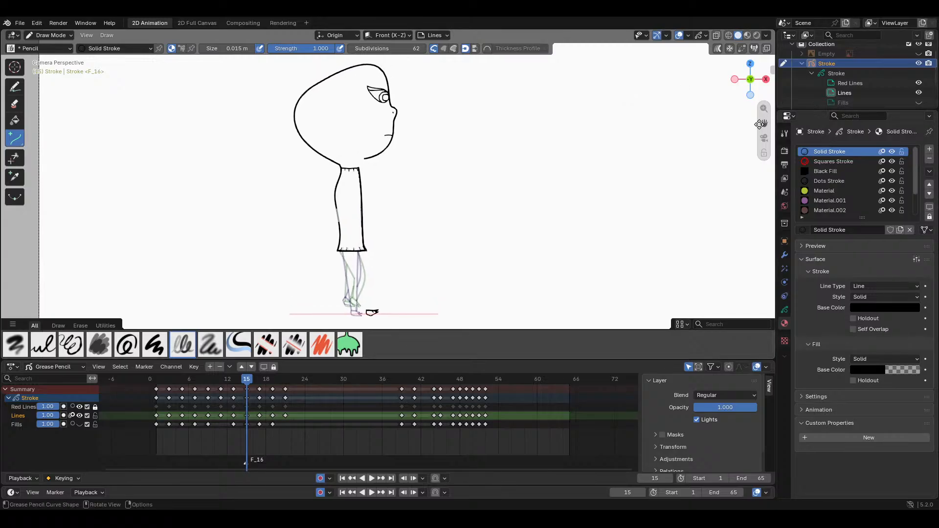